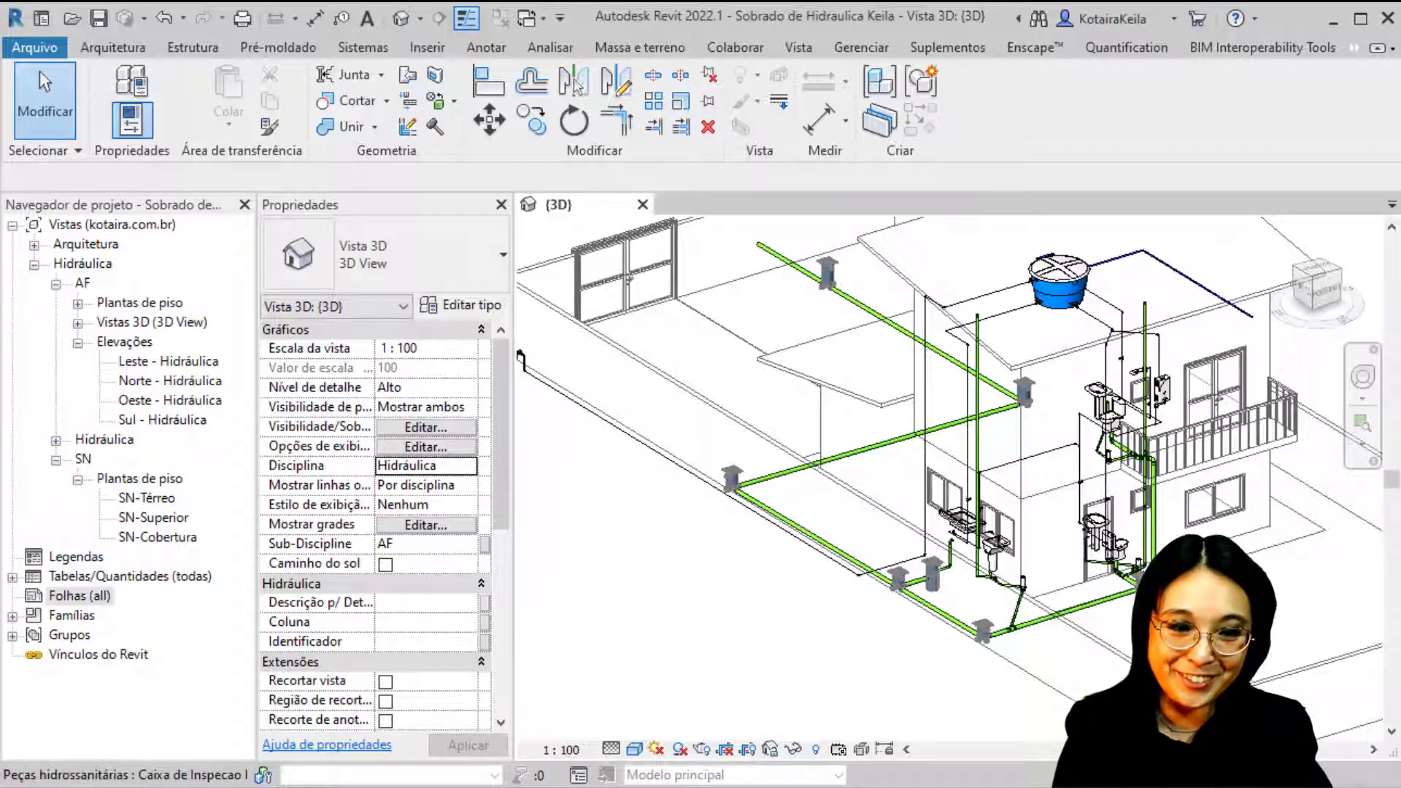
Step: Open the AF-Térreo floor plan from the AF floor plans of the Hidráulica discipline
middle_click_drag(1129, 540, 1061, 502)
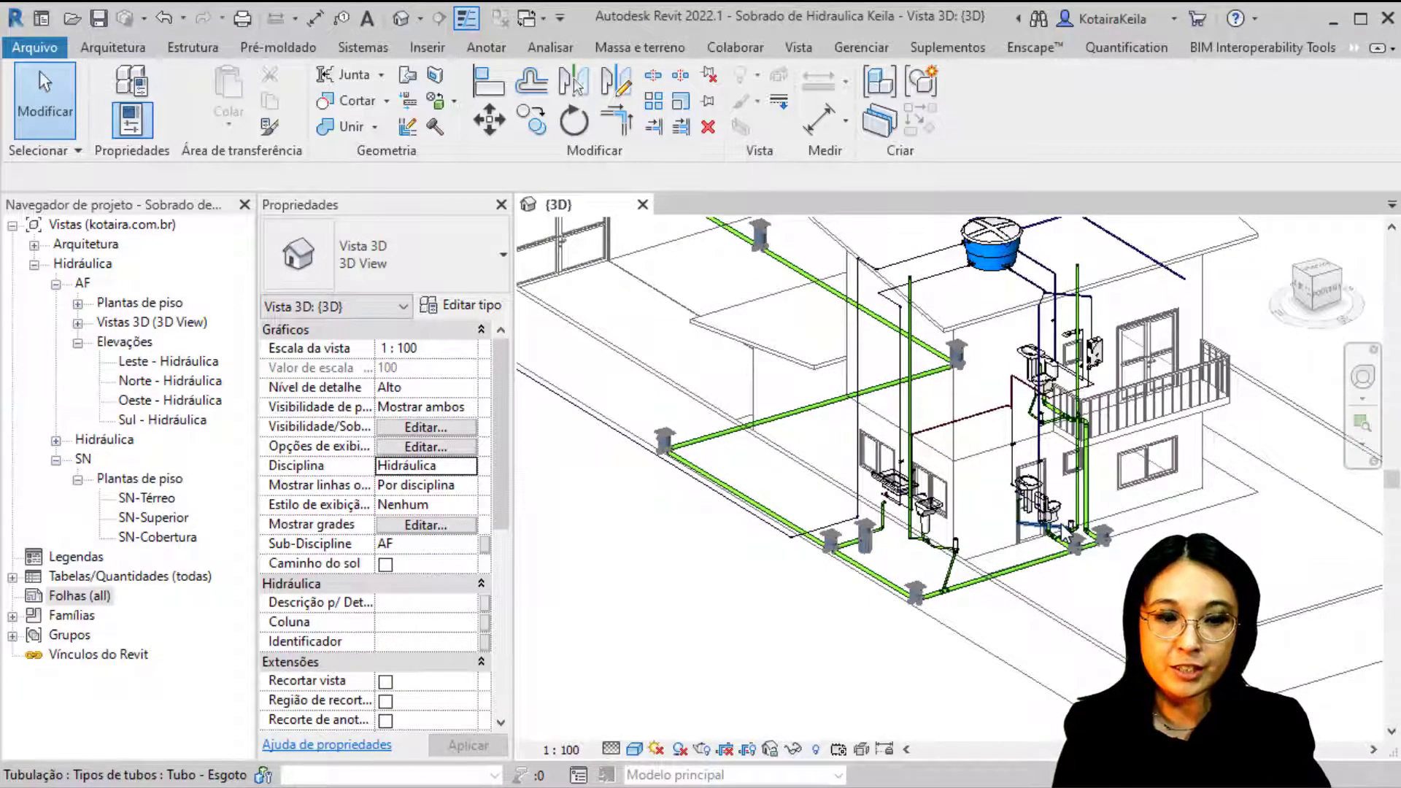
double_click(140, 303)
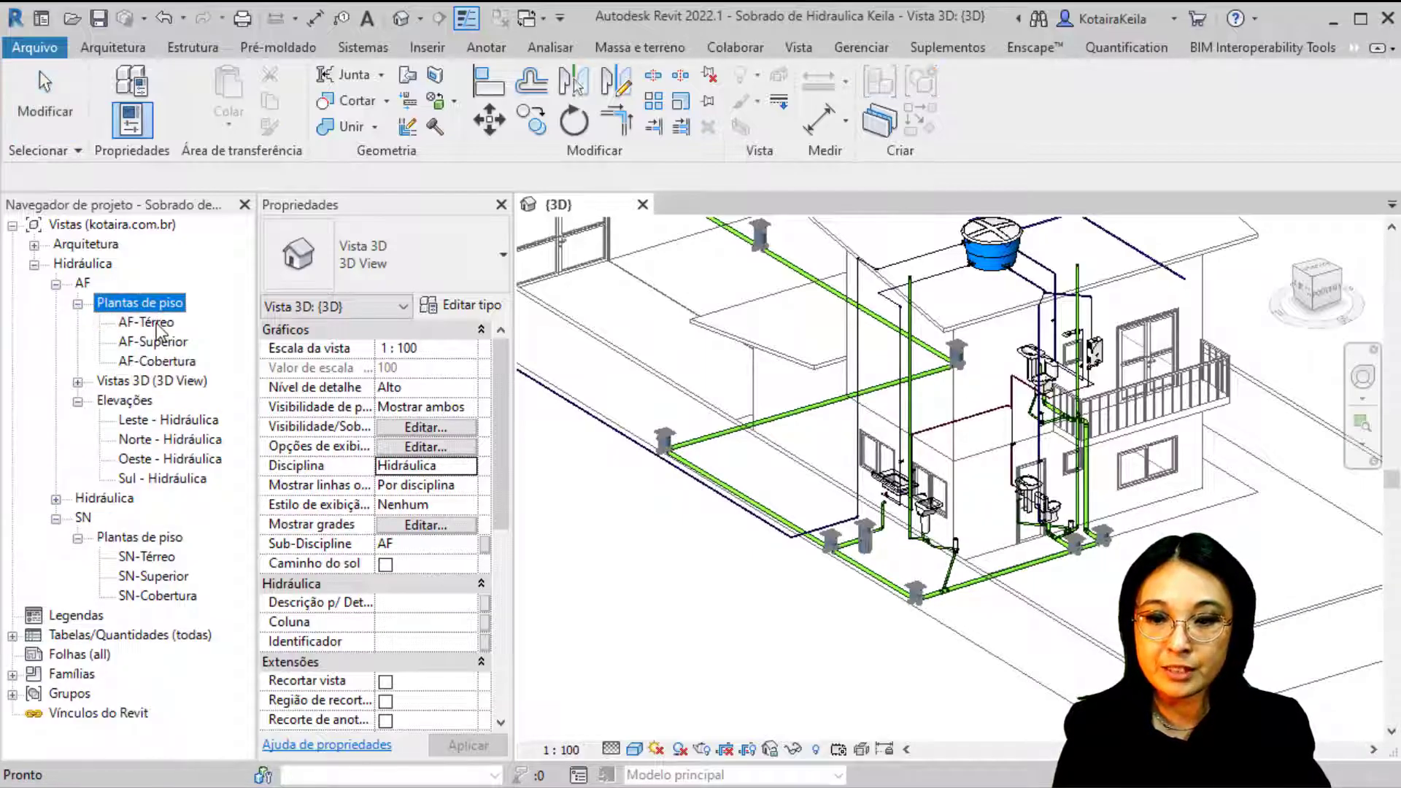
double_click(157, 325)
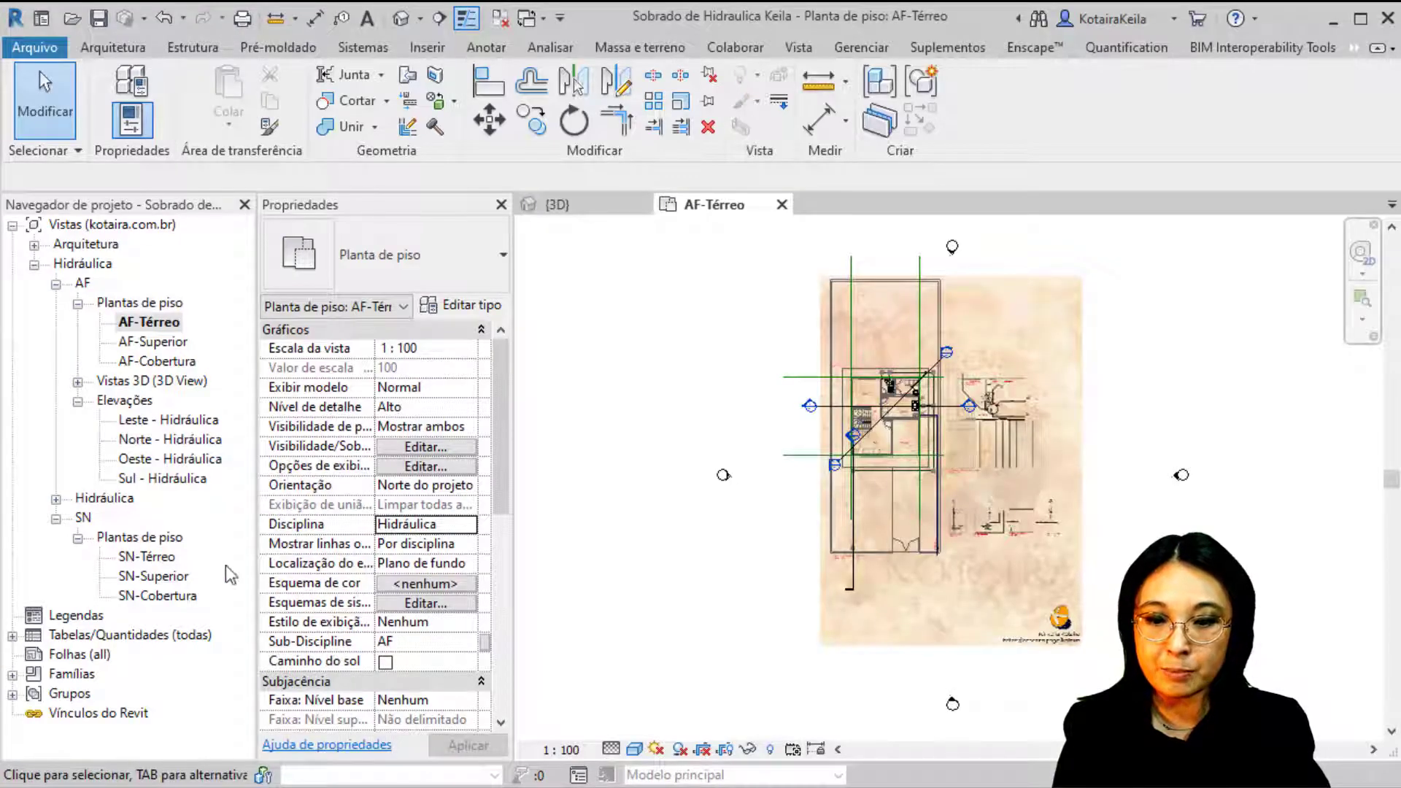
Step: Open the SN-Térreo floor plan and examine the drainage boxes beside the Cozinha, around the C.G. label
double_click(153, 557)
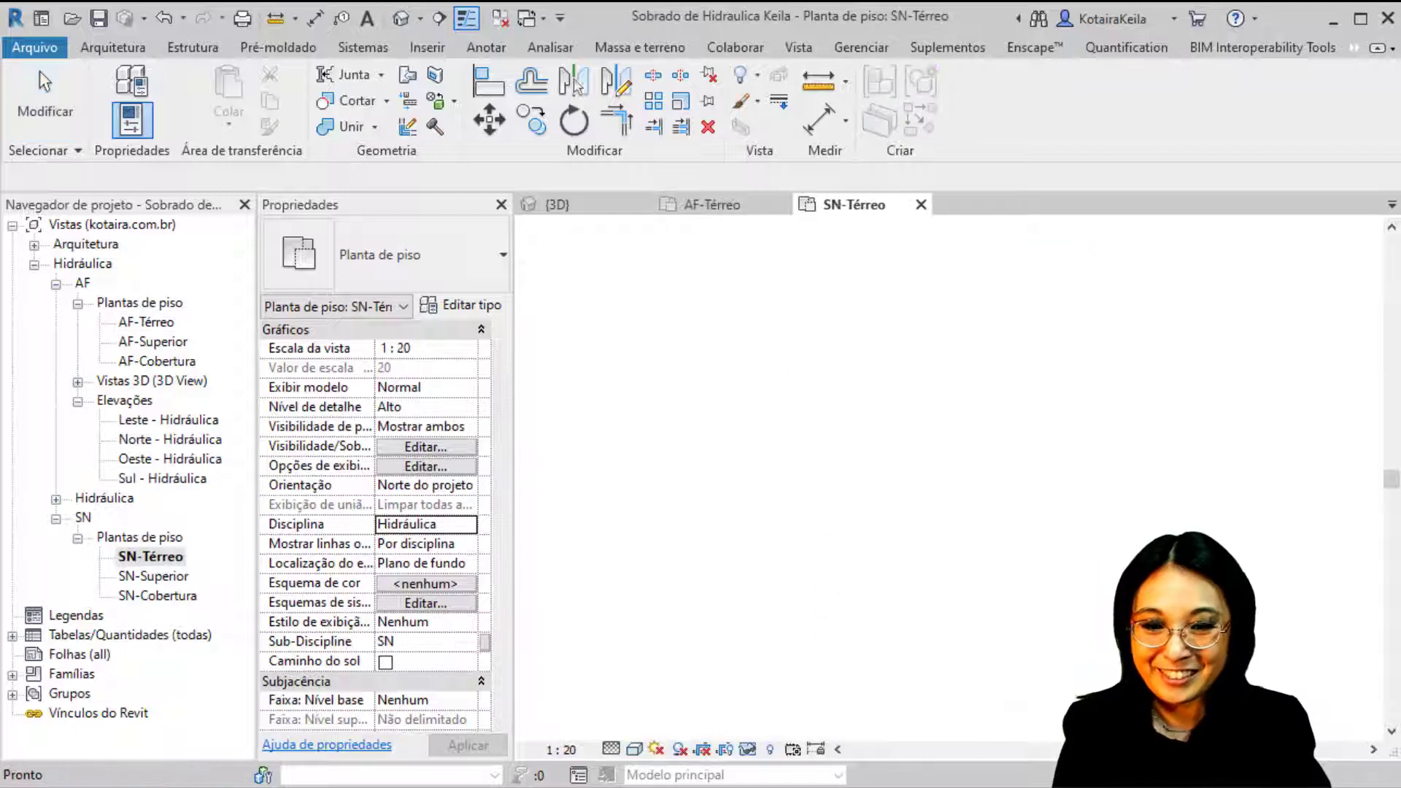
scroll(886, 380, "up", 6)
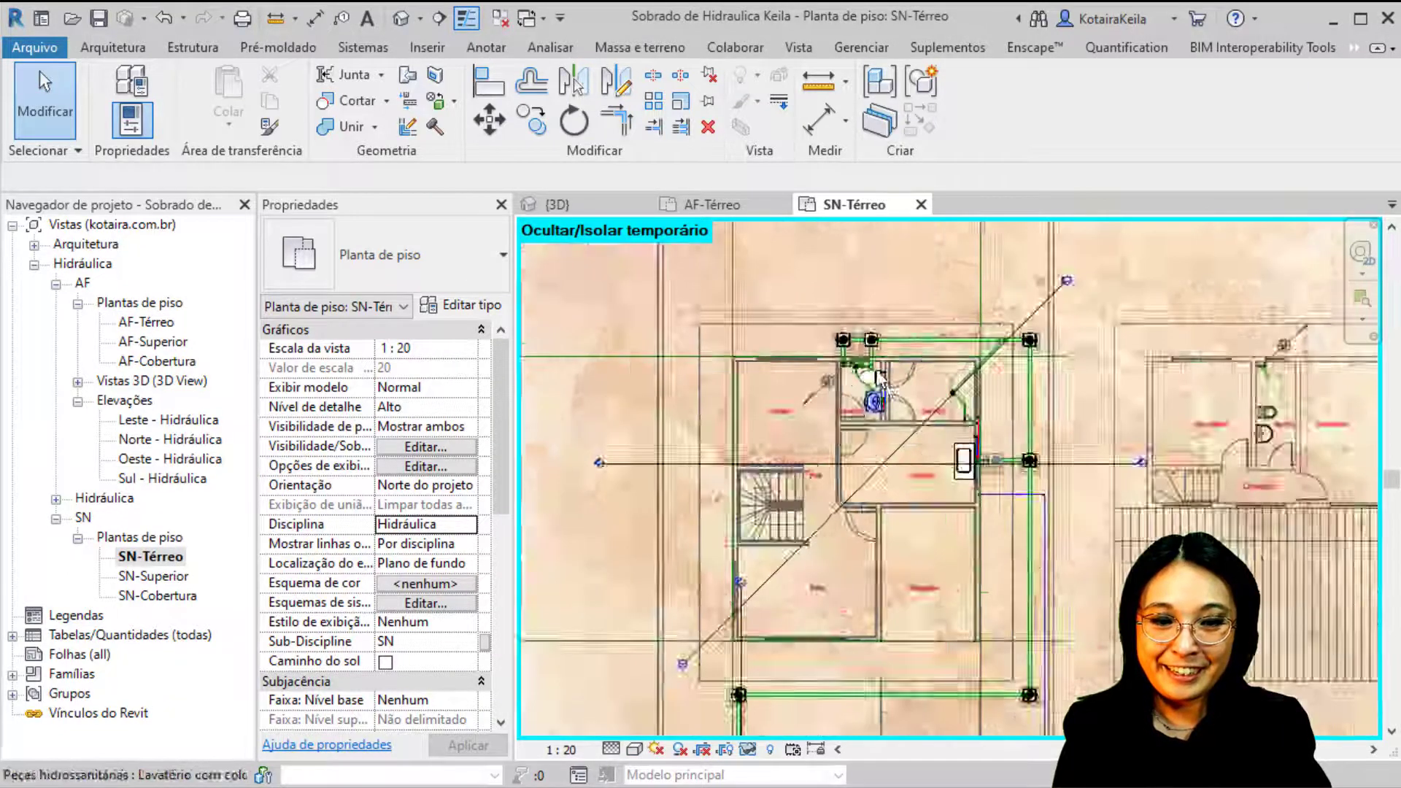
scroll(1027, 349, "down", 4)
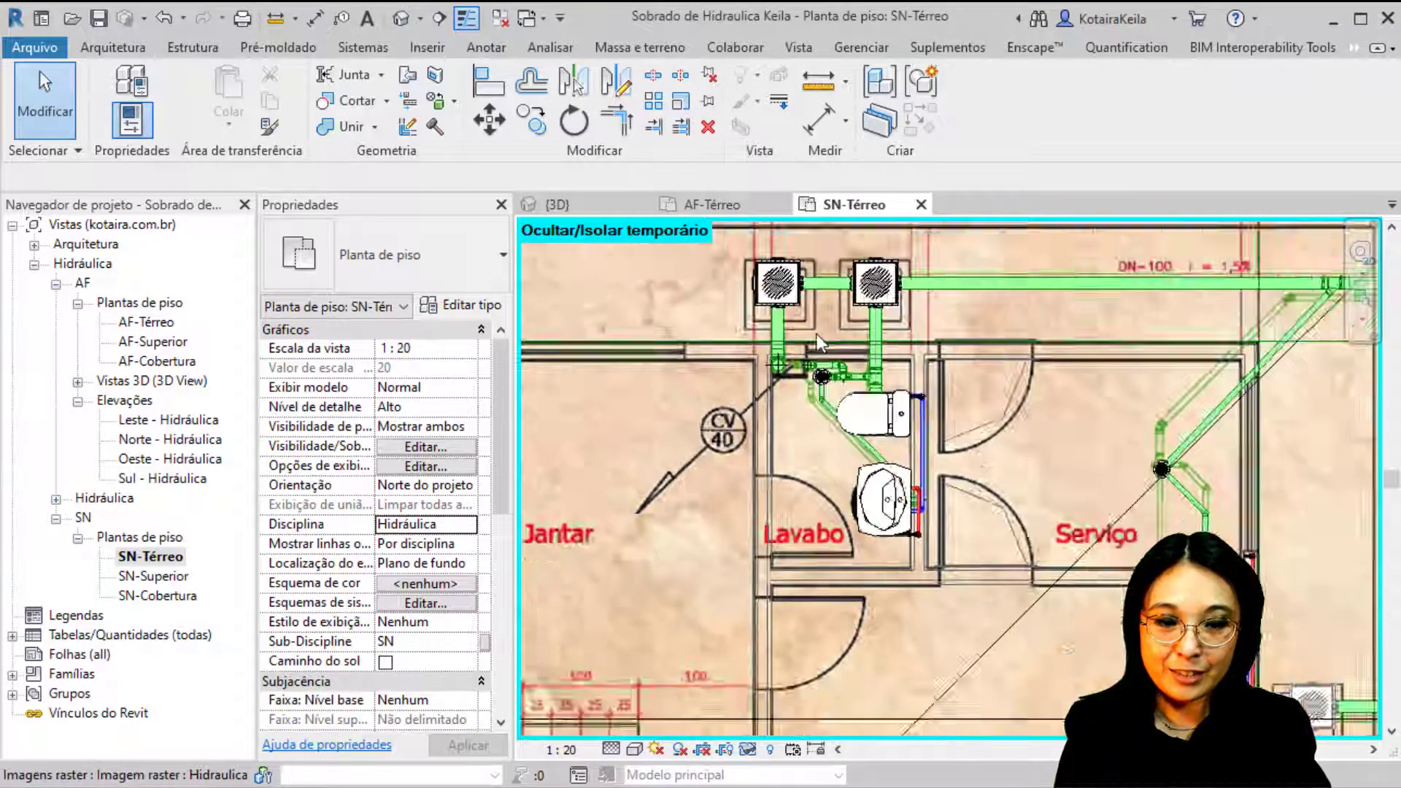
middle_click_drag(1177, 583, 1052, 460)
scroll(1012, 495, "up", 2)
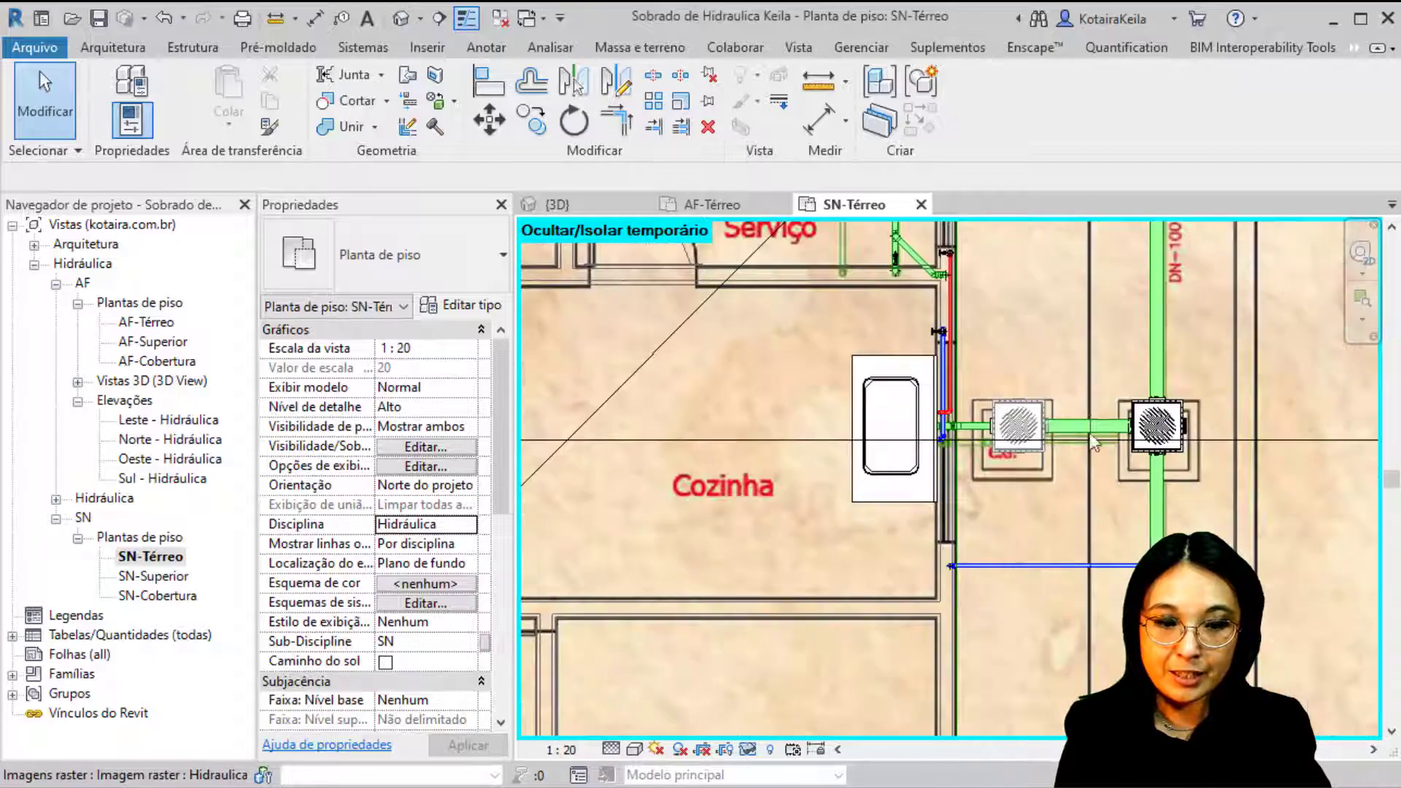
scroll(1080, 431, "up", 4)
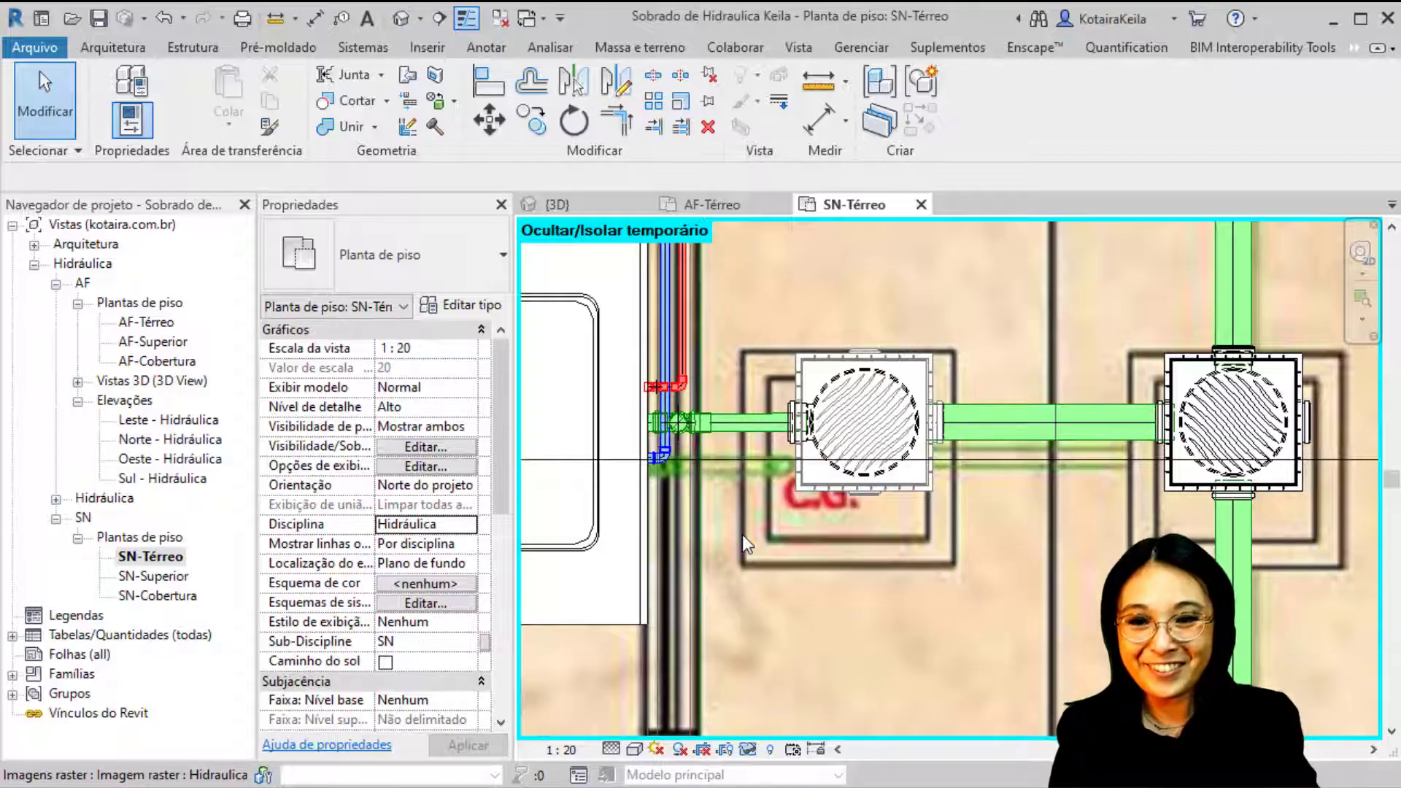
Step: Review the options for duplicating the AF-Térreo view and for creating a new plan view
key("ctrl")
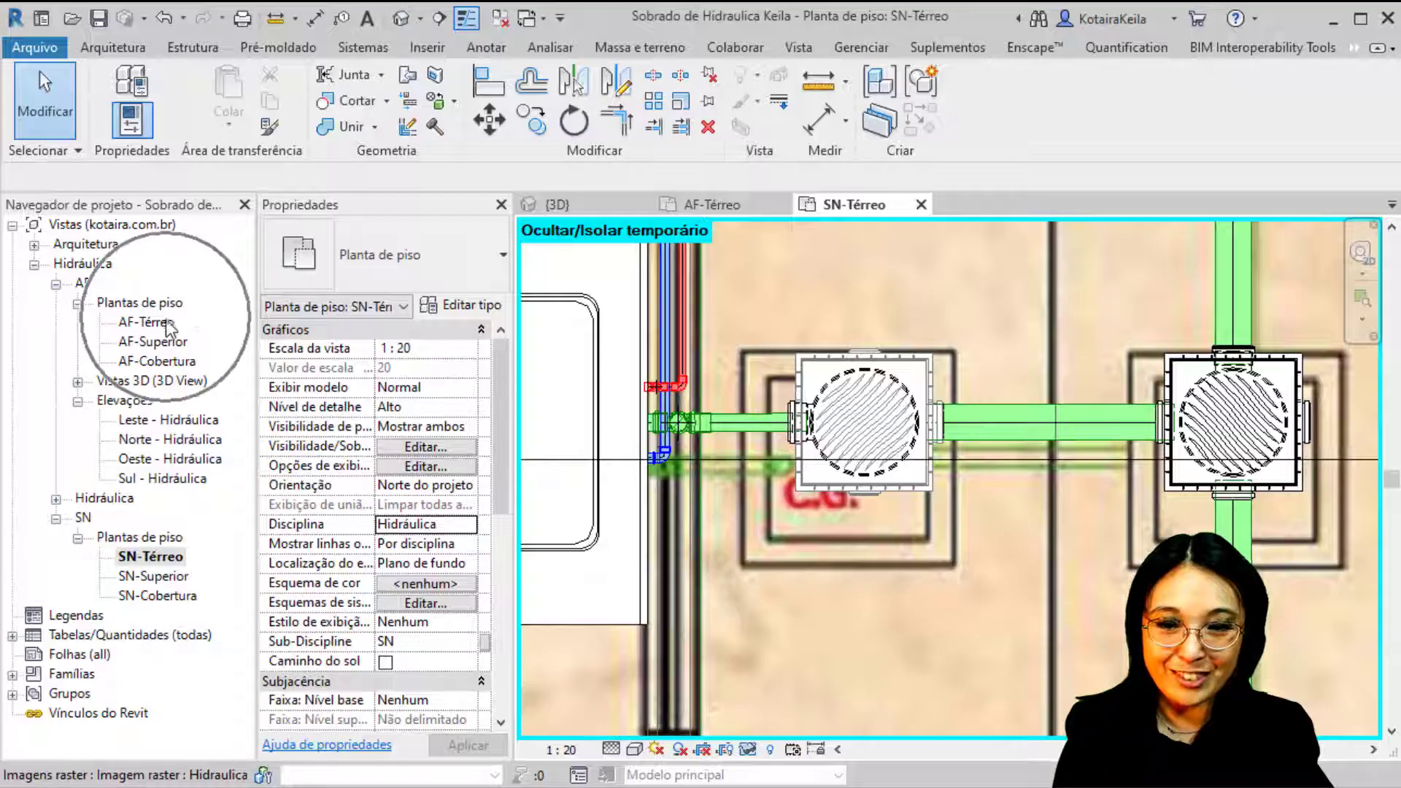
right_click(166, 329)
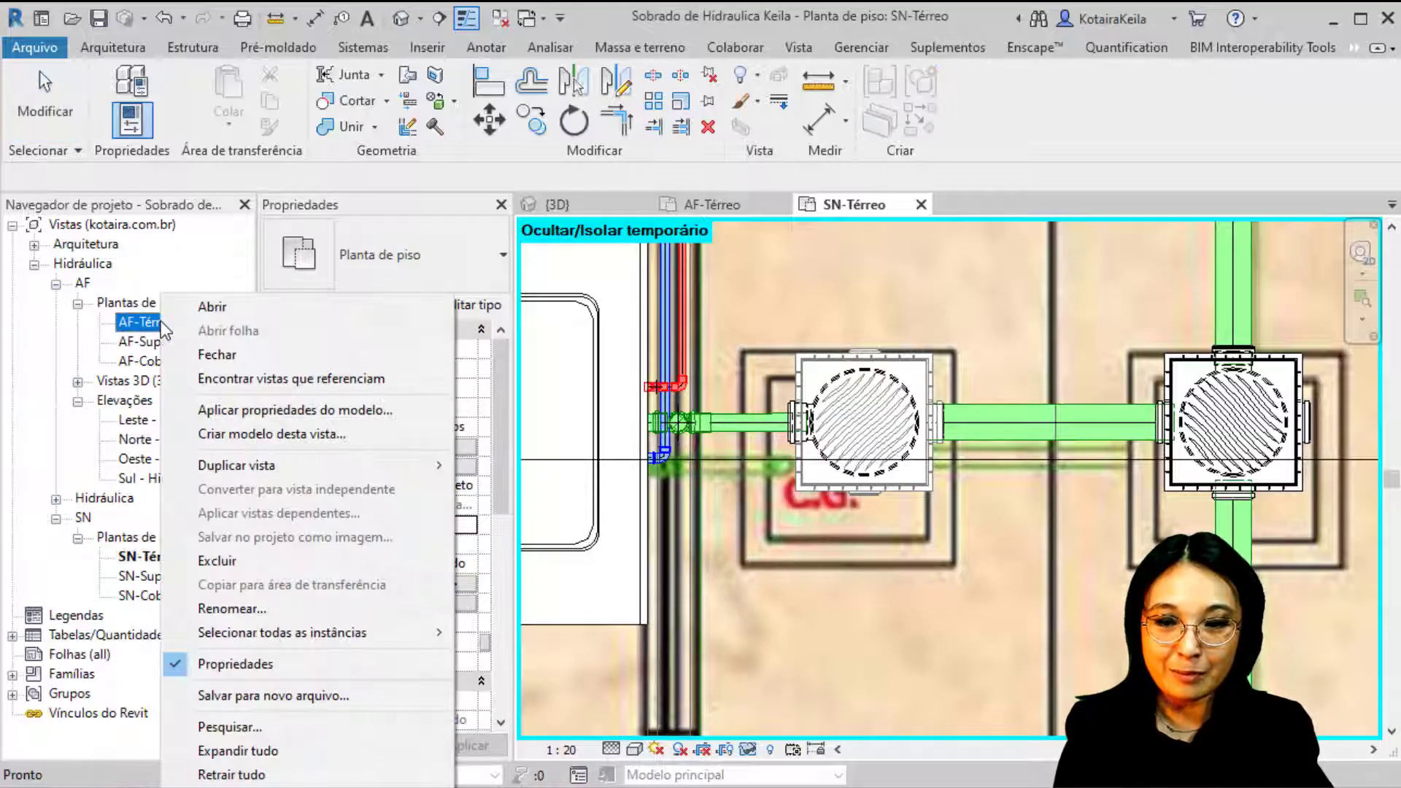
mouse_move(267, 465)
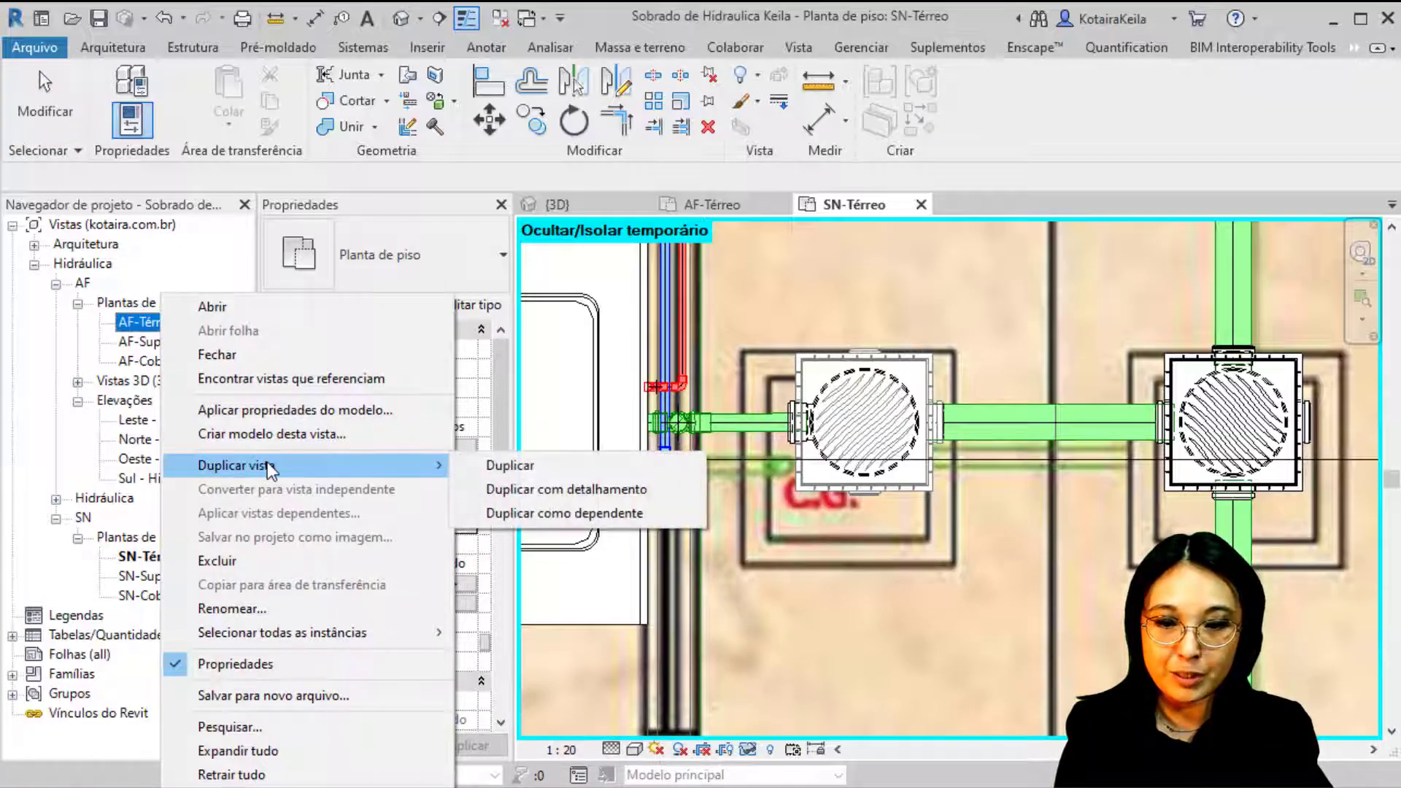
left_click(1142, 186)
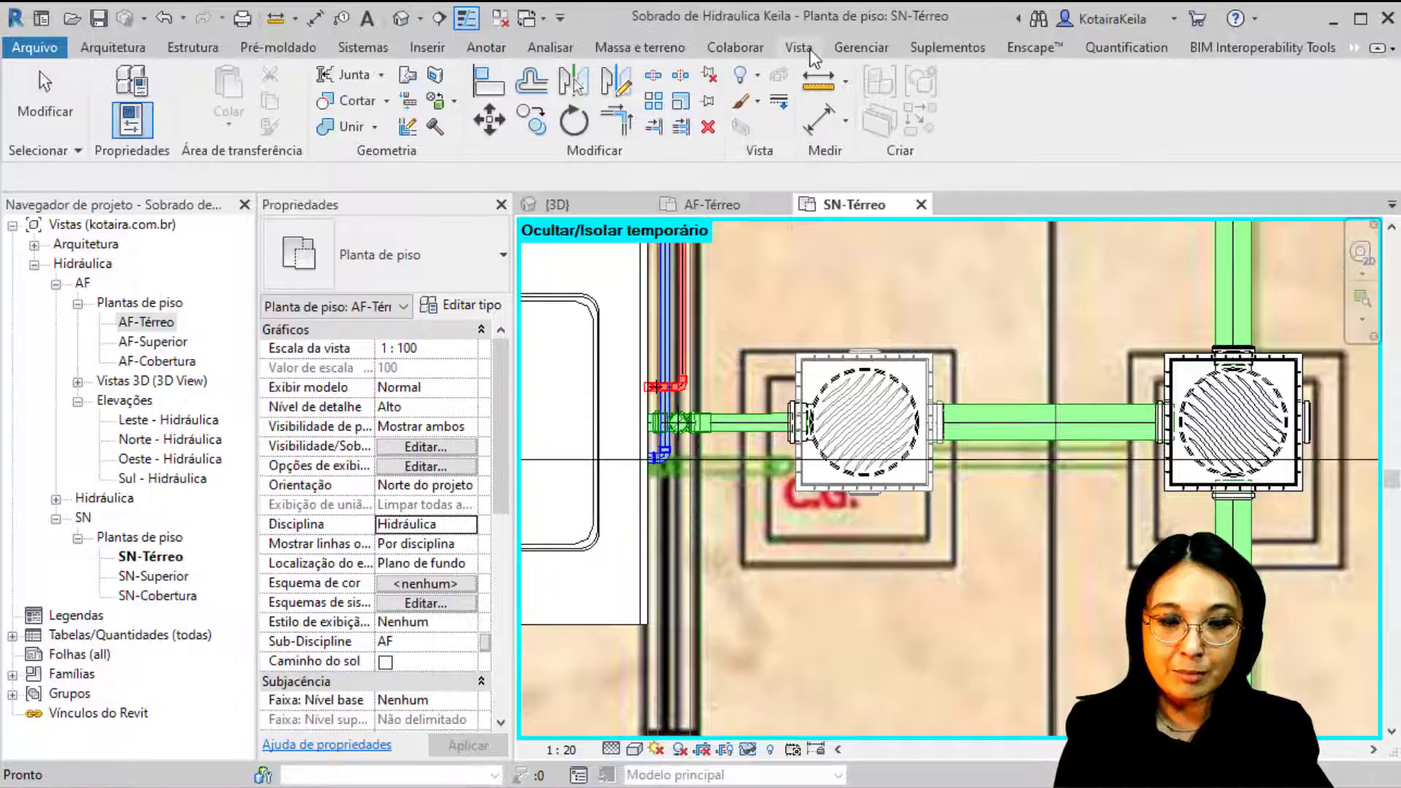
left_click(811, 53)
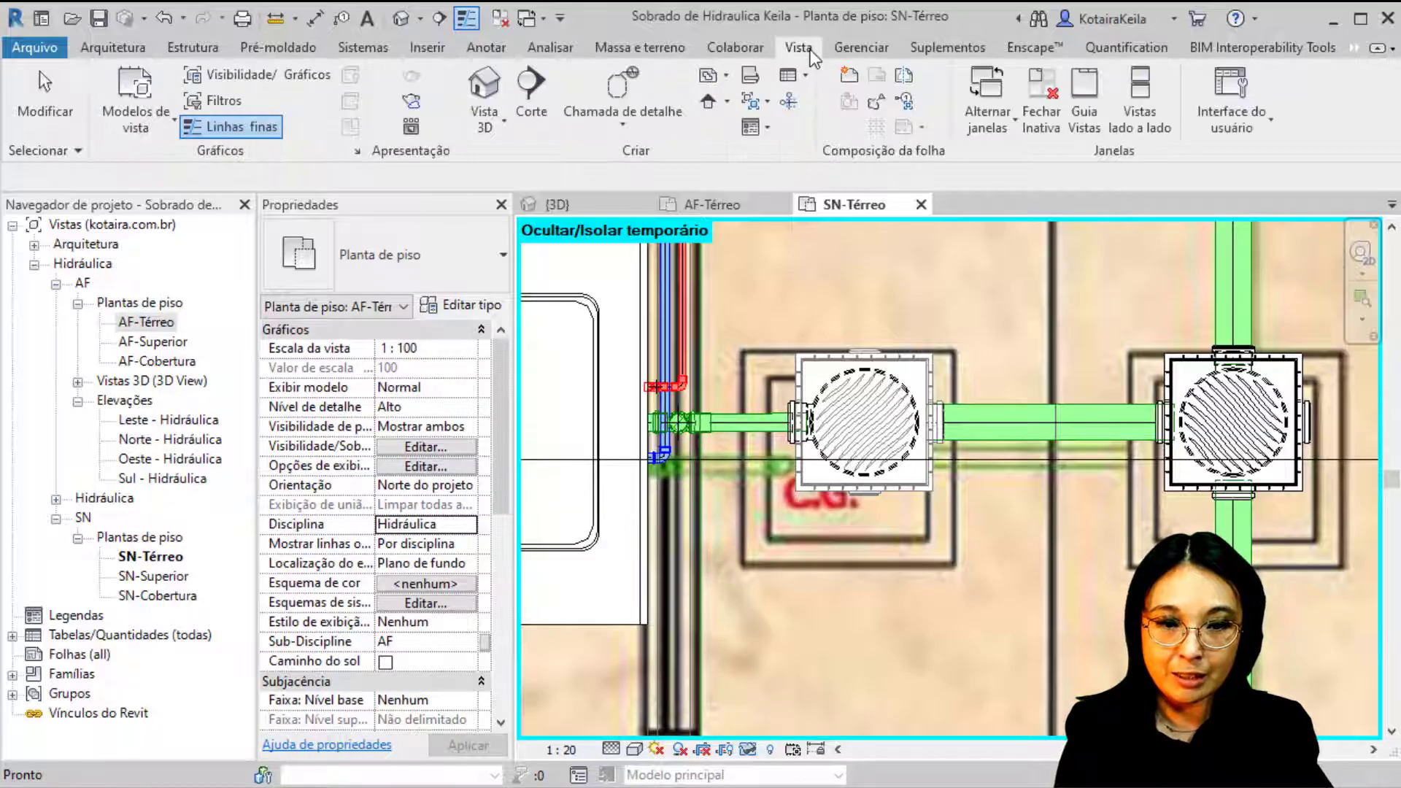
left_click(724, 77)
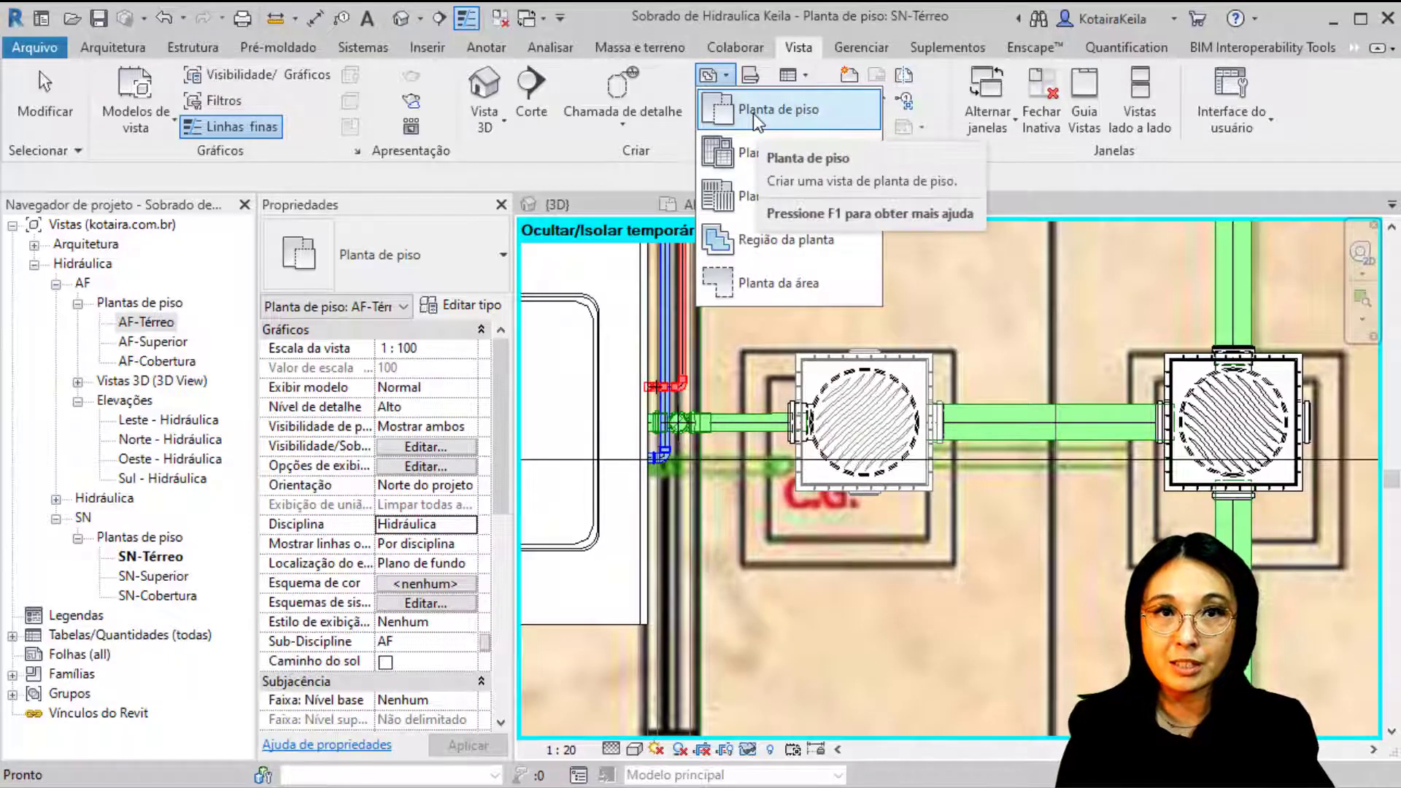
left_click(448, 532)
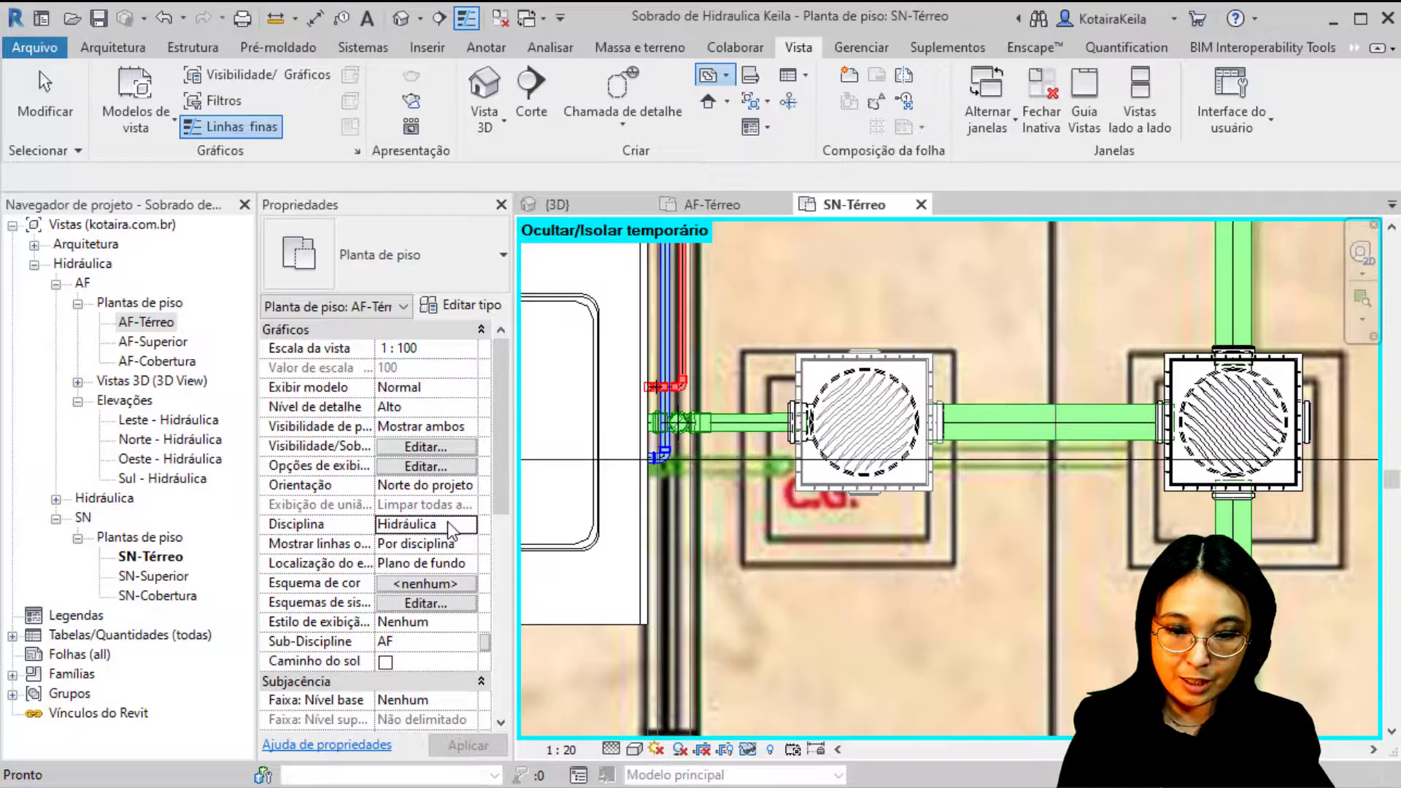
Step: Review AF-Térreo's Disciplina setting, its available Sub-Discipline values and the view template commands
left_click(448, 532)
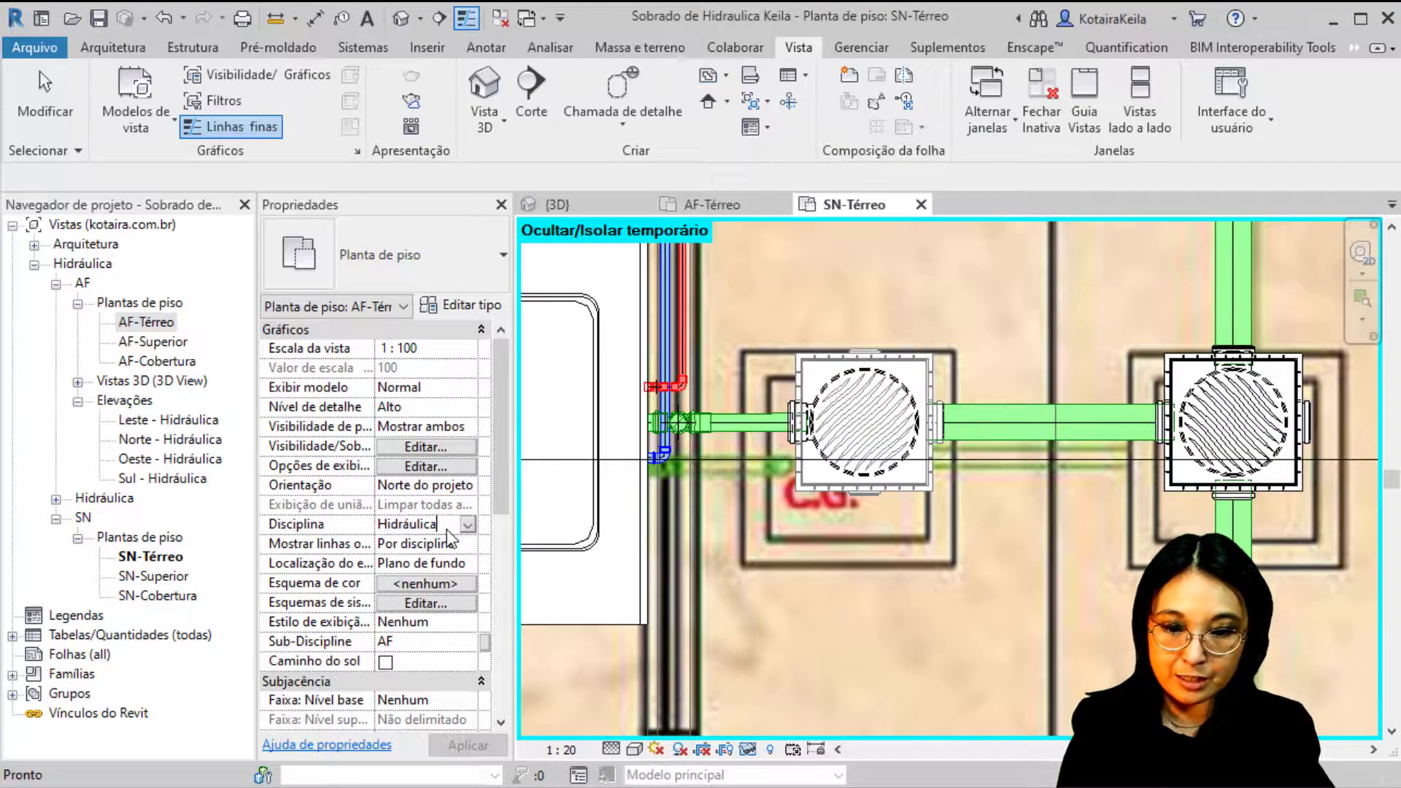
left_click(421, 644)
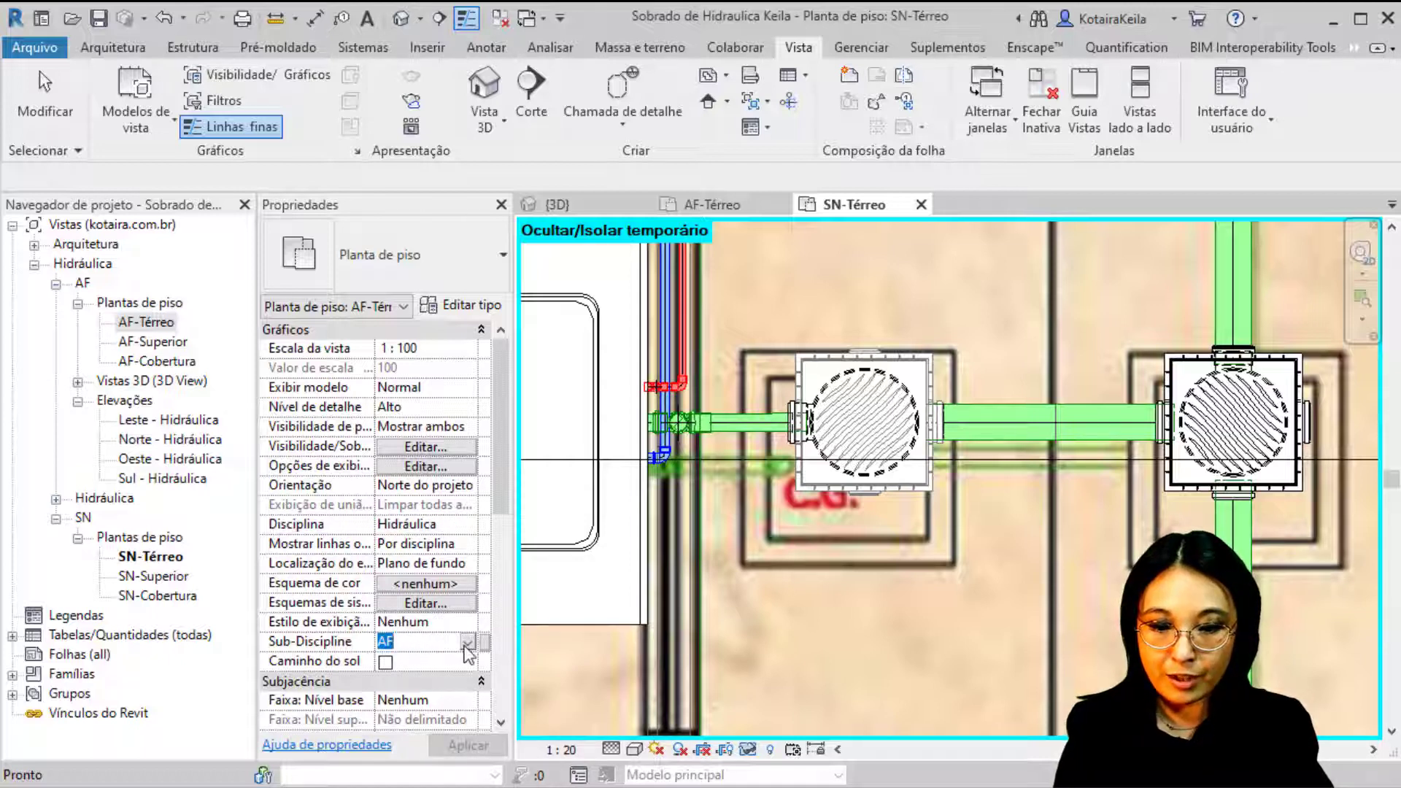
left_click(466, 645)
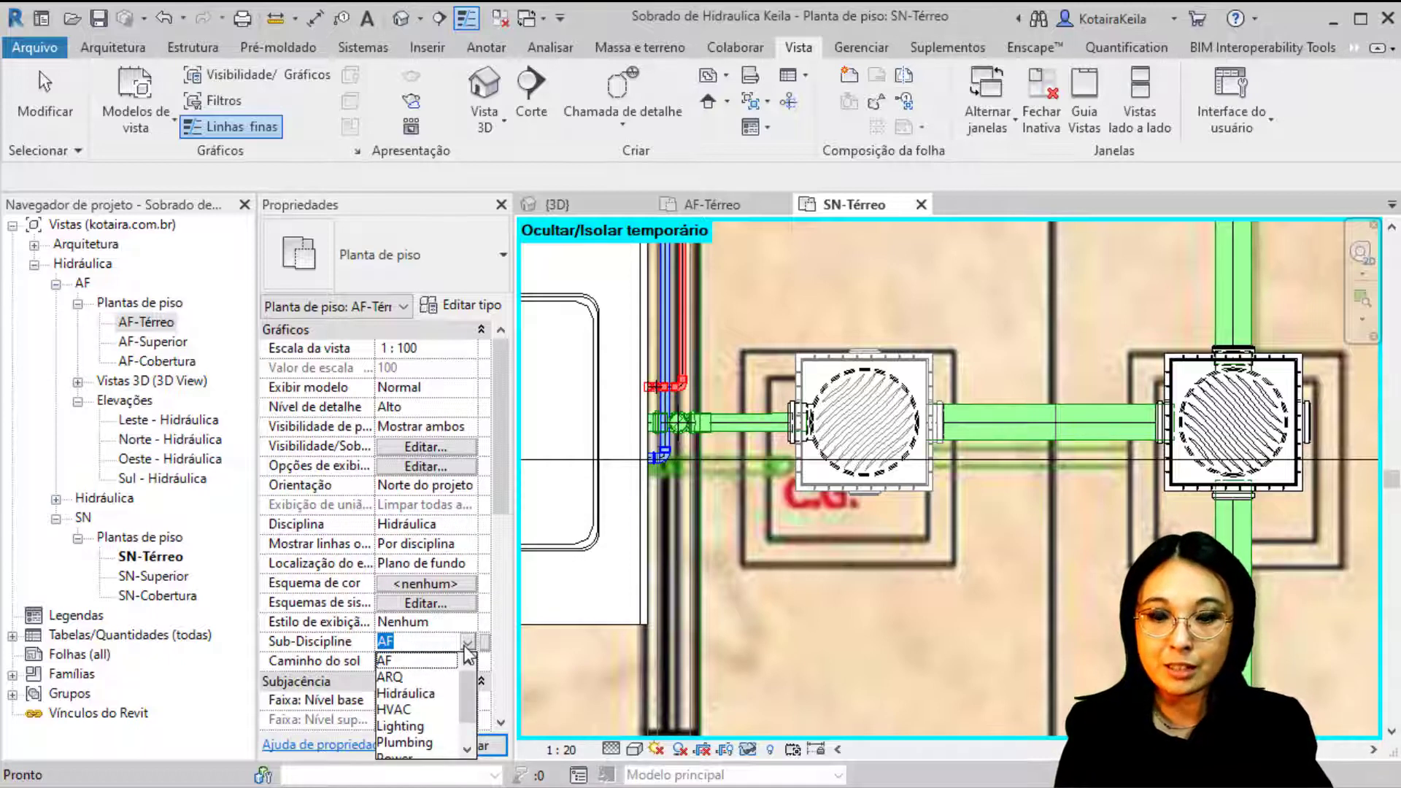
left_click(466, 645)
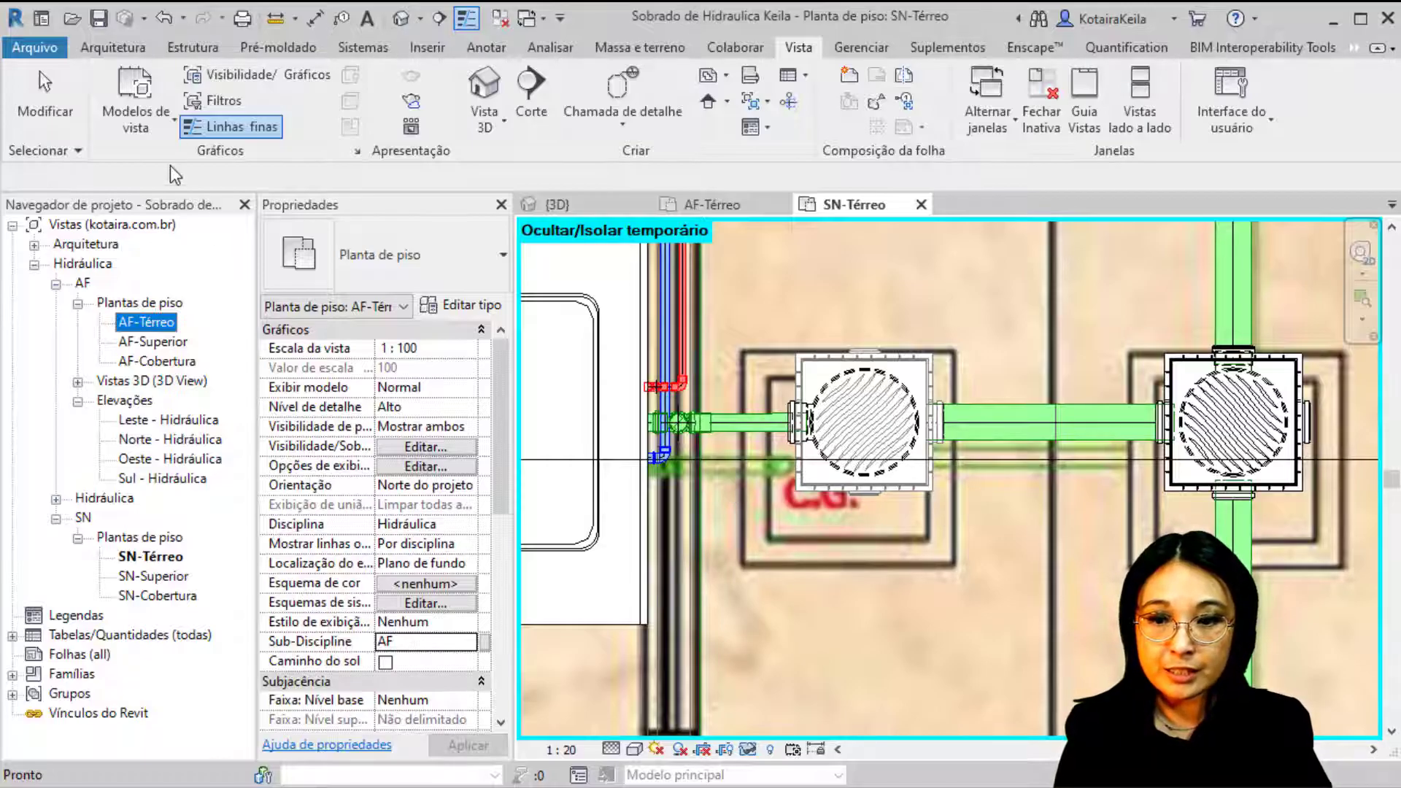
left_click(159, 128)
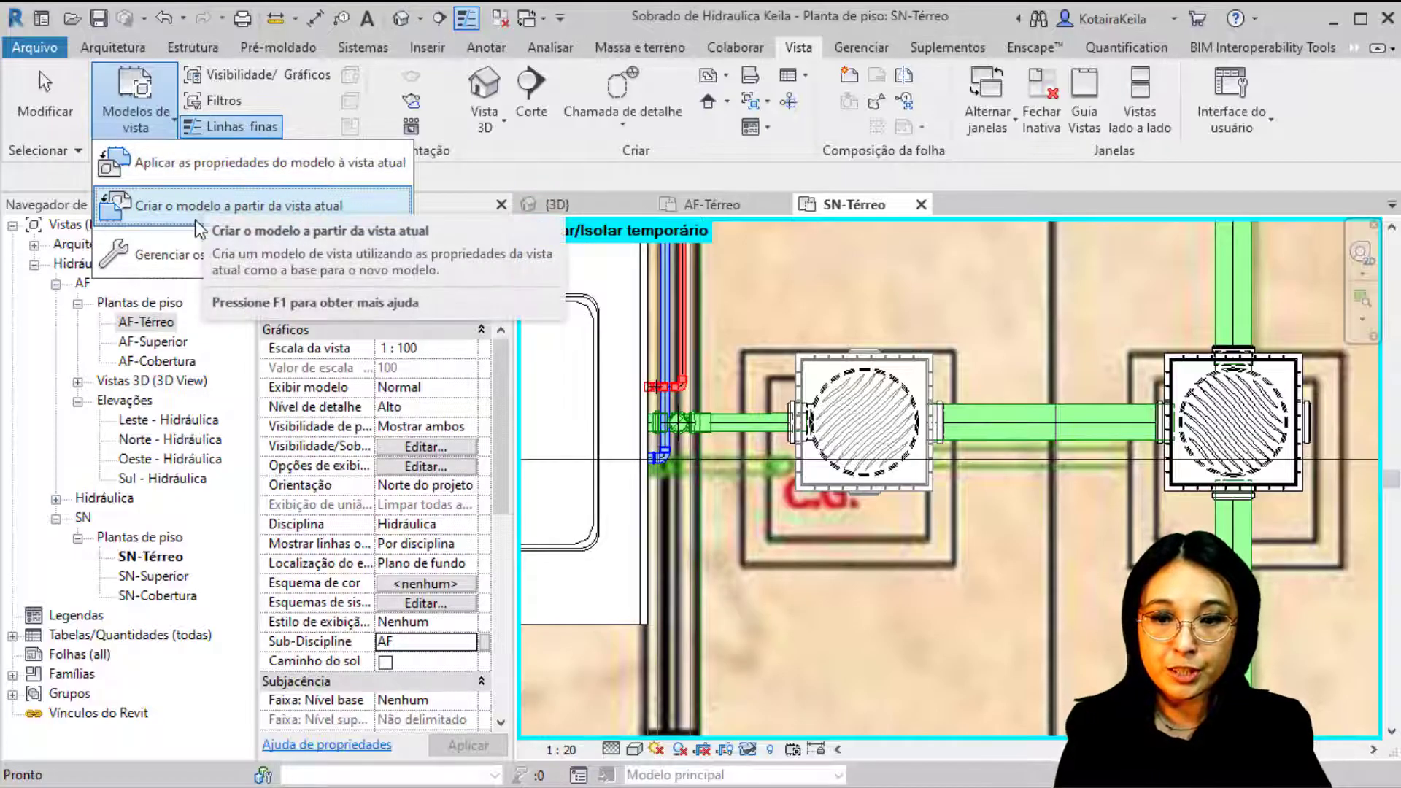
left_click(762, 372)
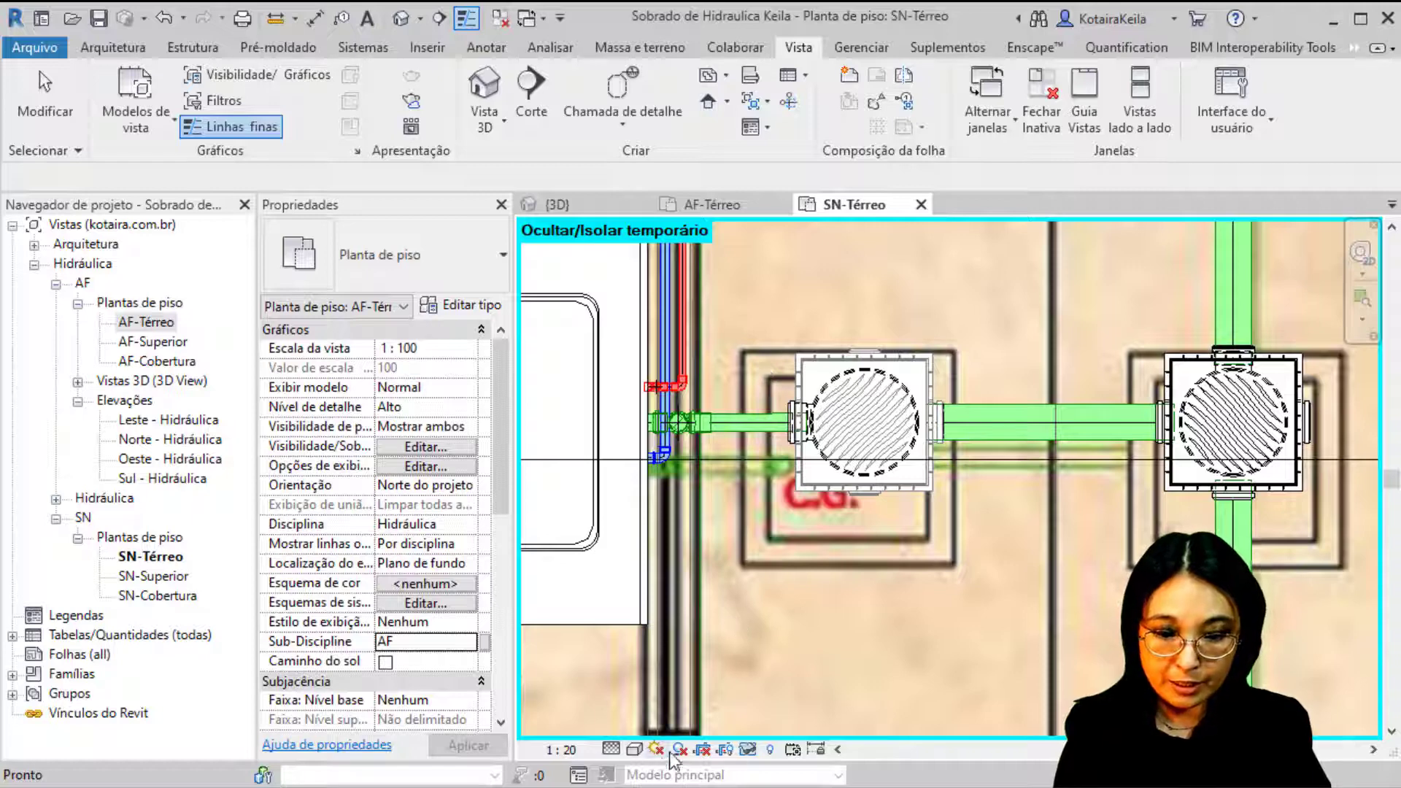
Step: Try the Estrutura de arame and Sombreado visual styles on SN-Térreo and return it to Linha oculta
left_click(635, 750)
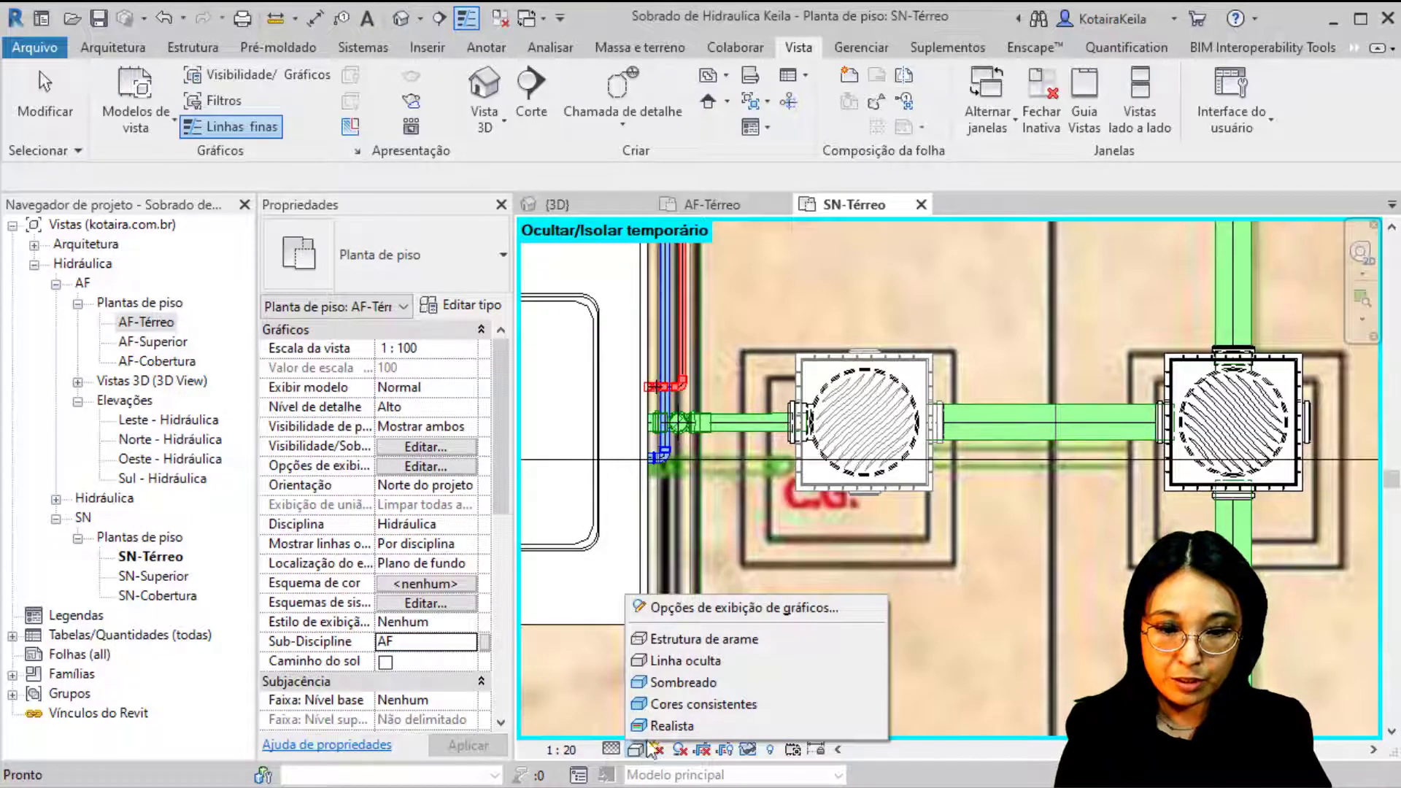
left_click(708, 659)
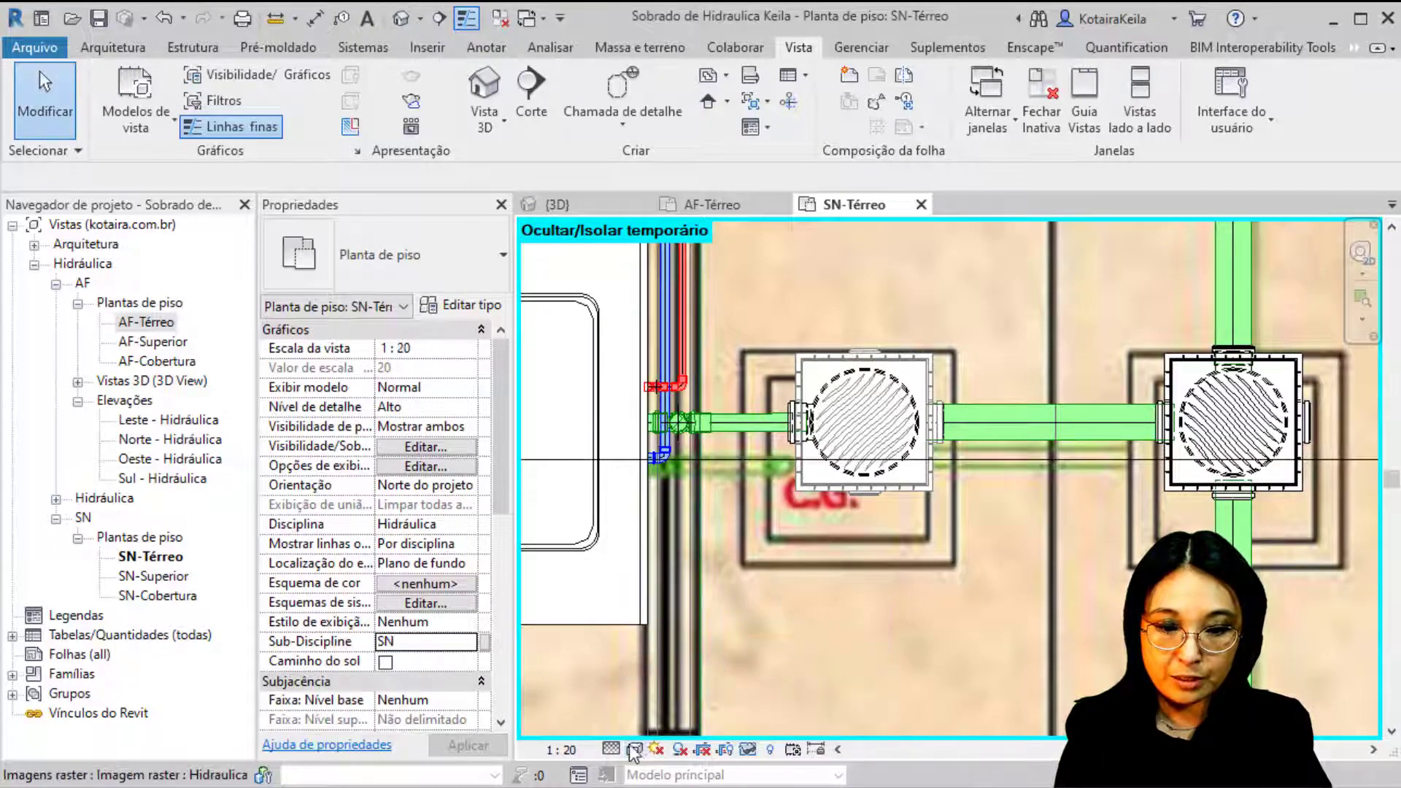
left_click(723, 639)
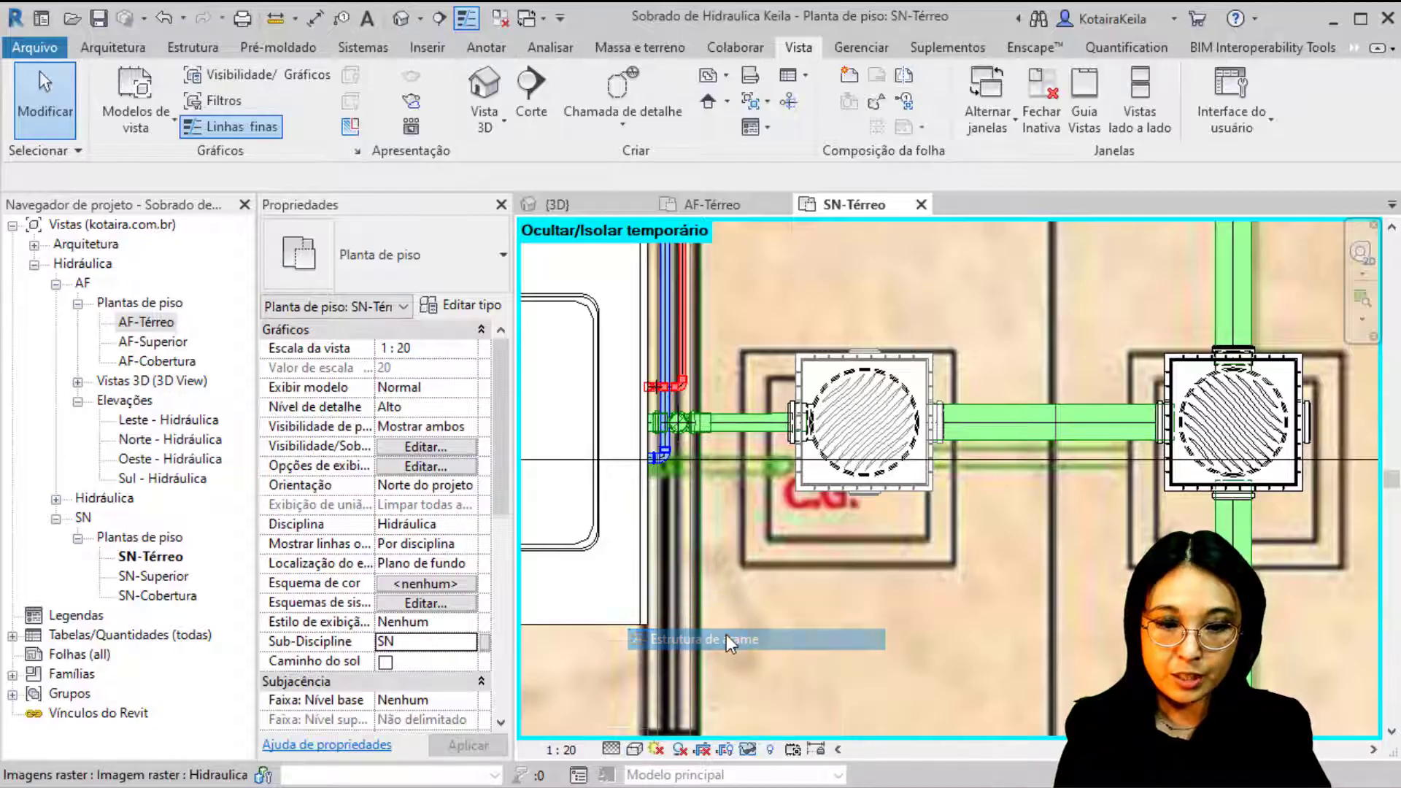
left_click(635, 749)
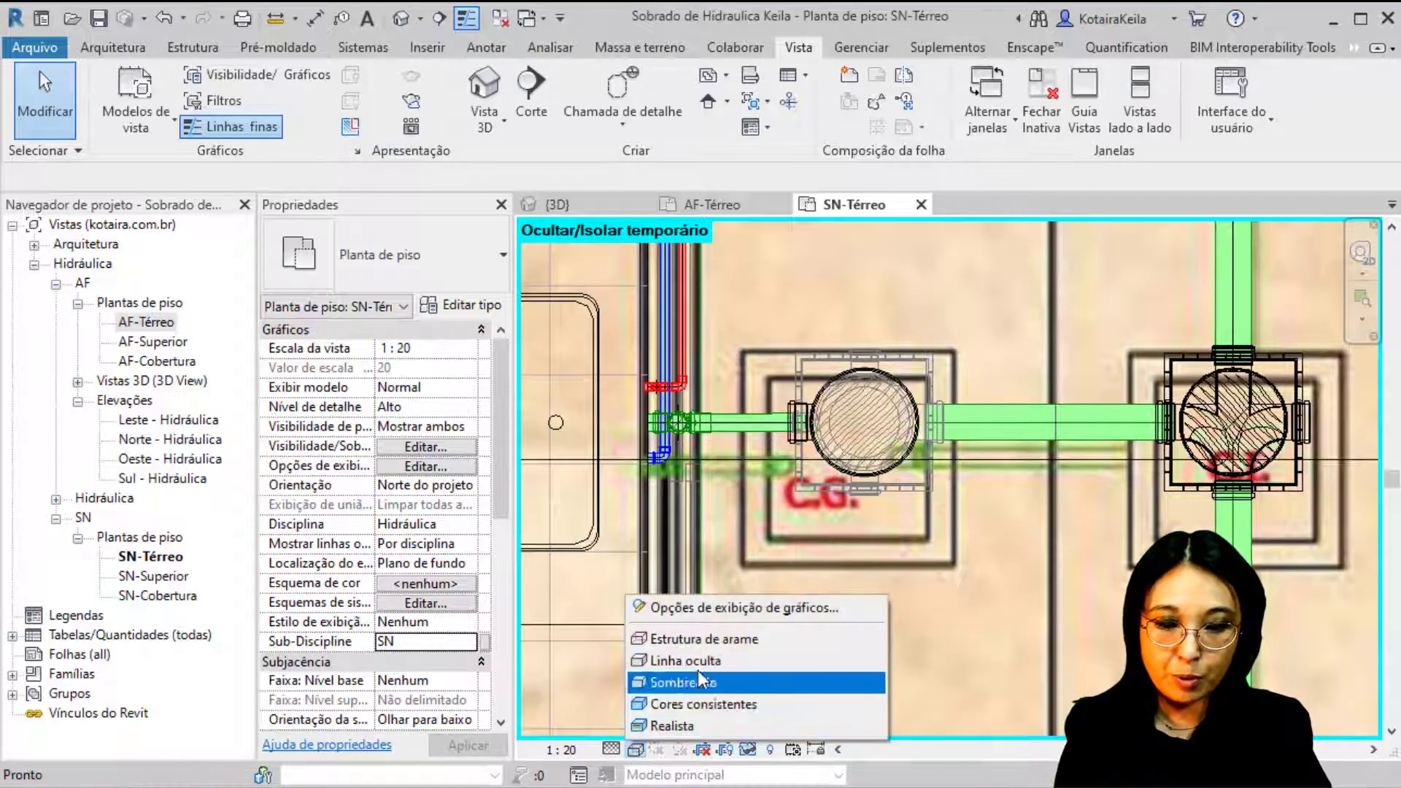
left_click(702, 683)
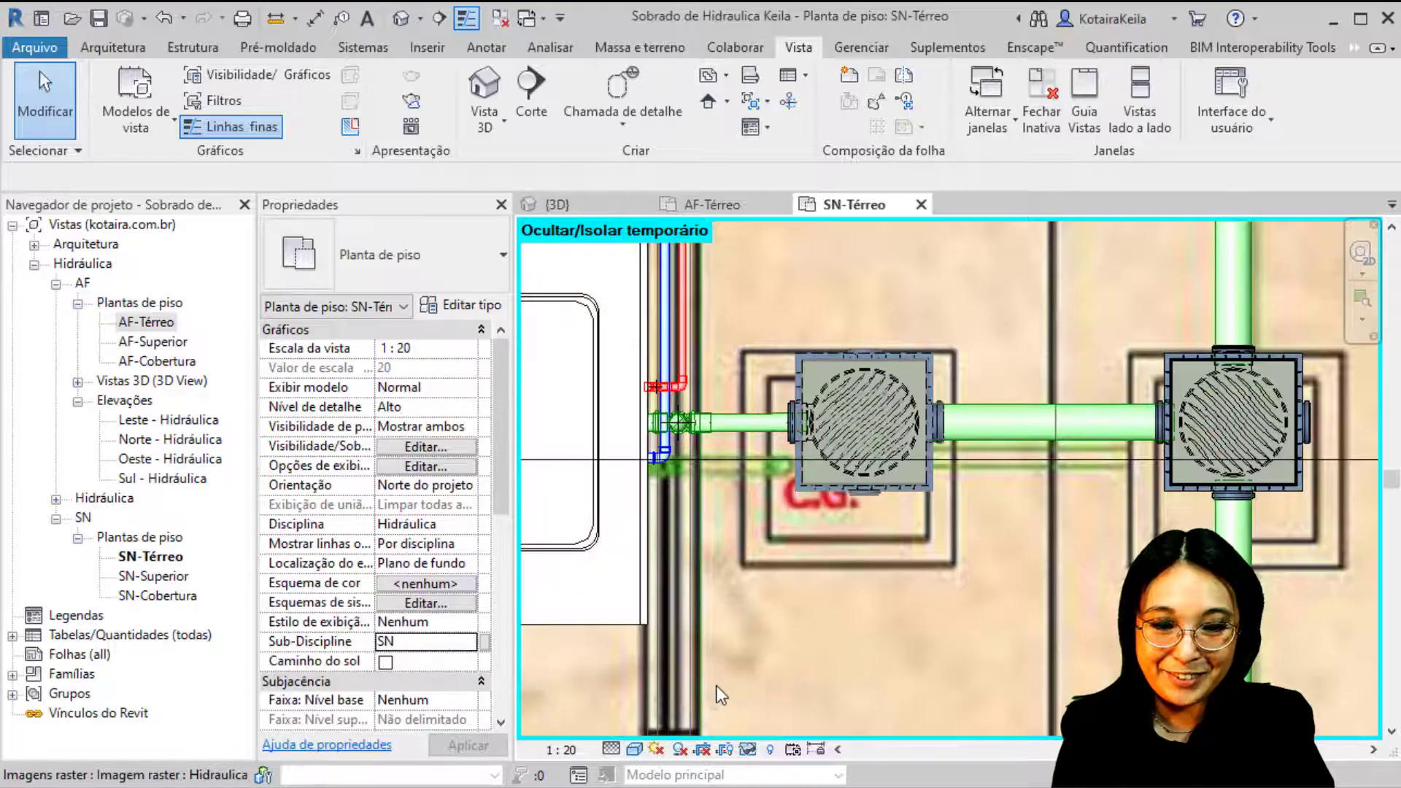
left_click(635, 749)
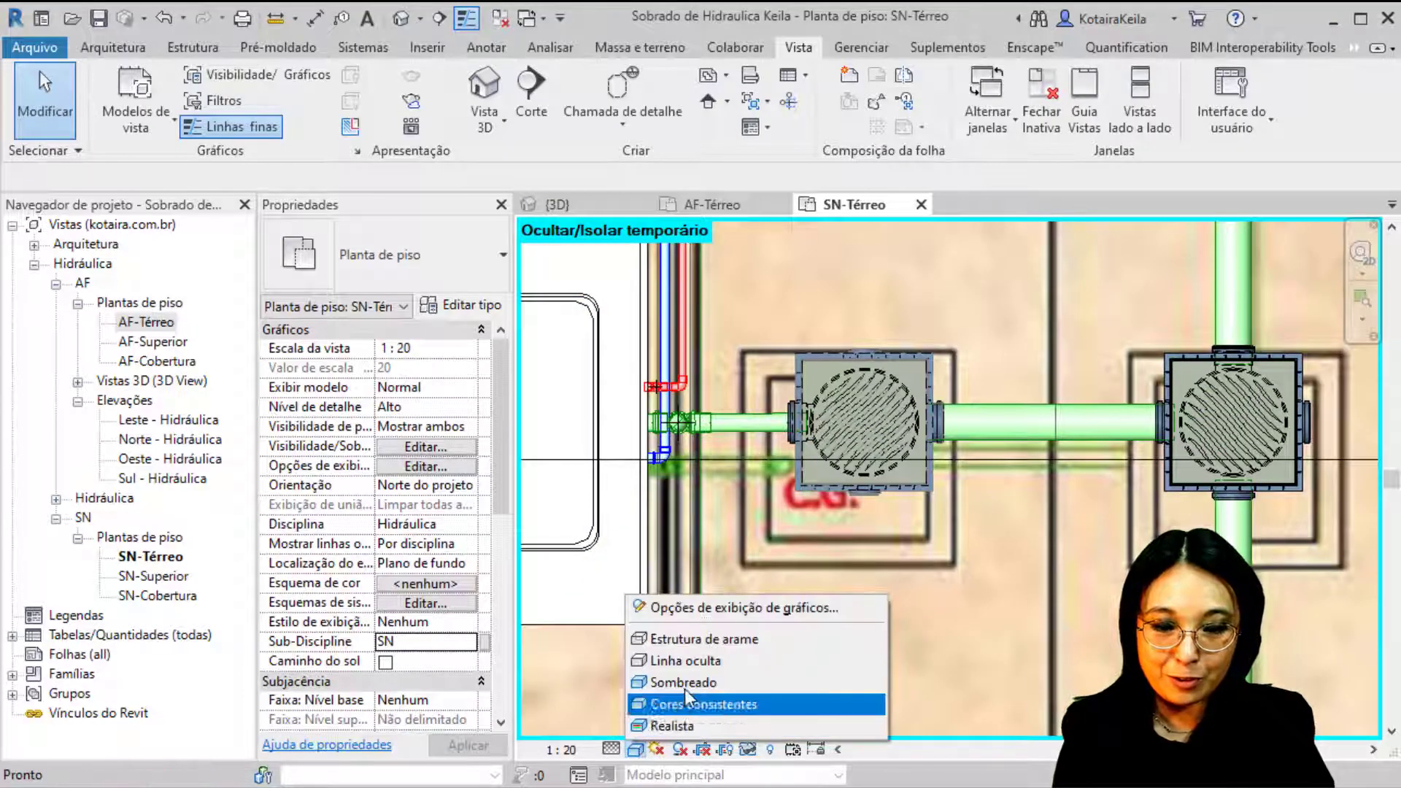
left_click(711, 663)
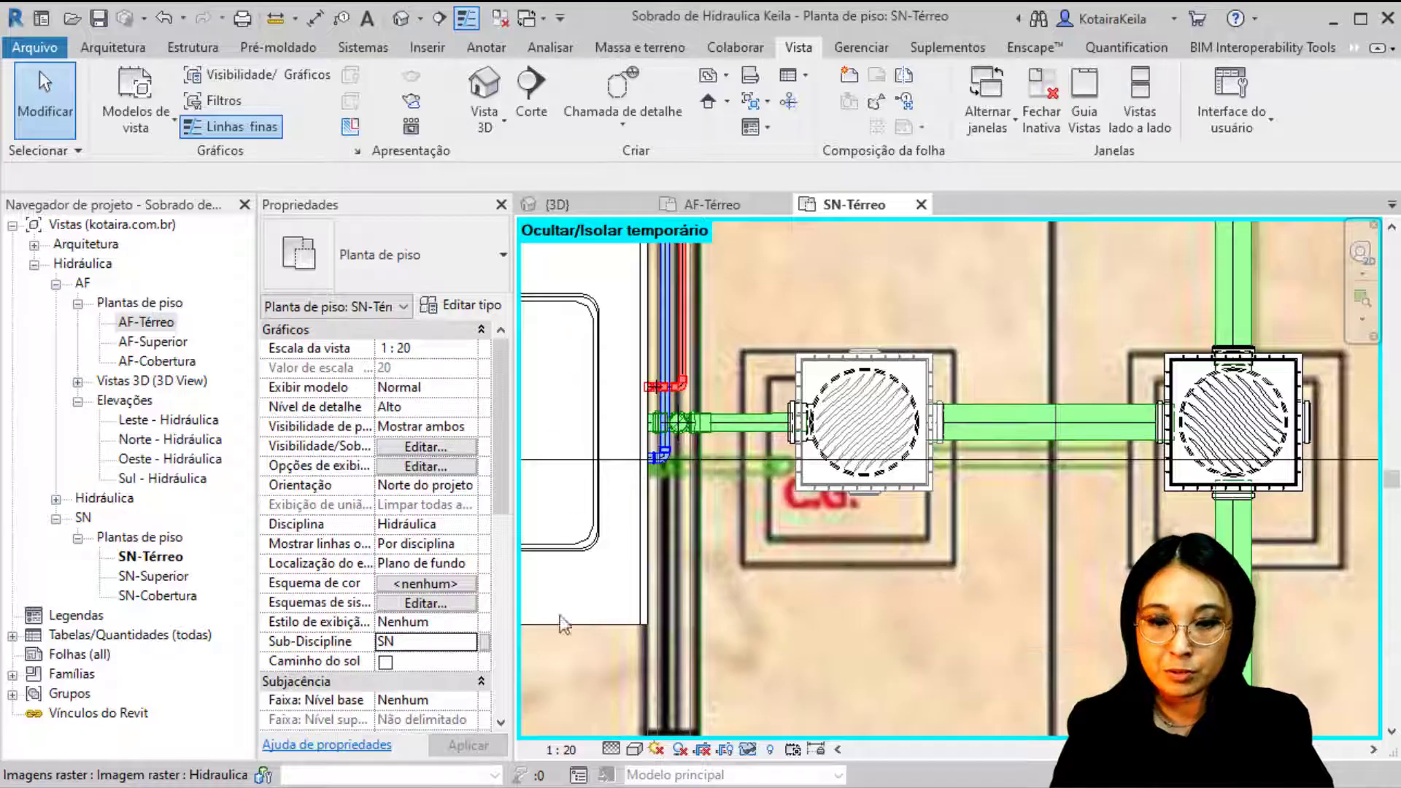
Step: Hide the Peças hidrossanitárias model category in the SN-Térreo Visibility/Graphics overrides and apply the change
key("ctrl")
key("ctrl")
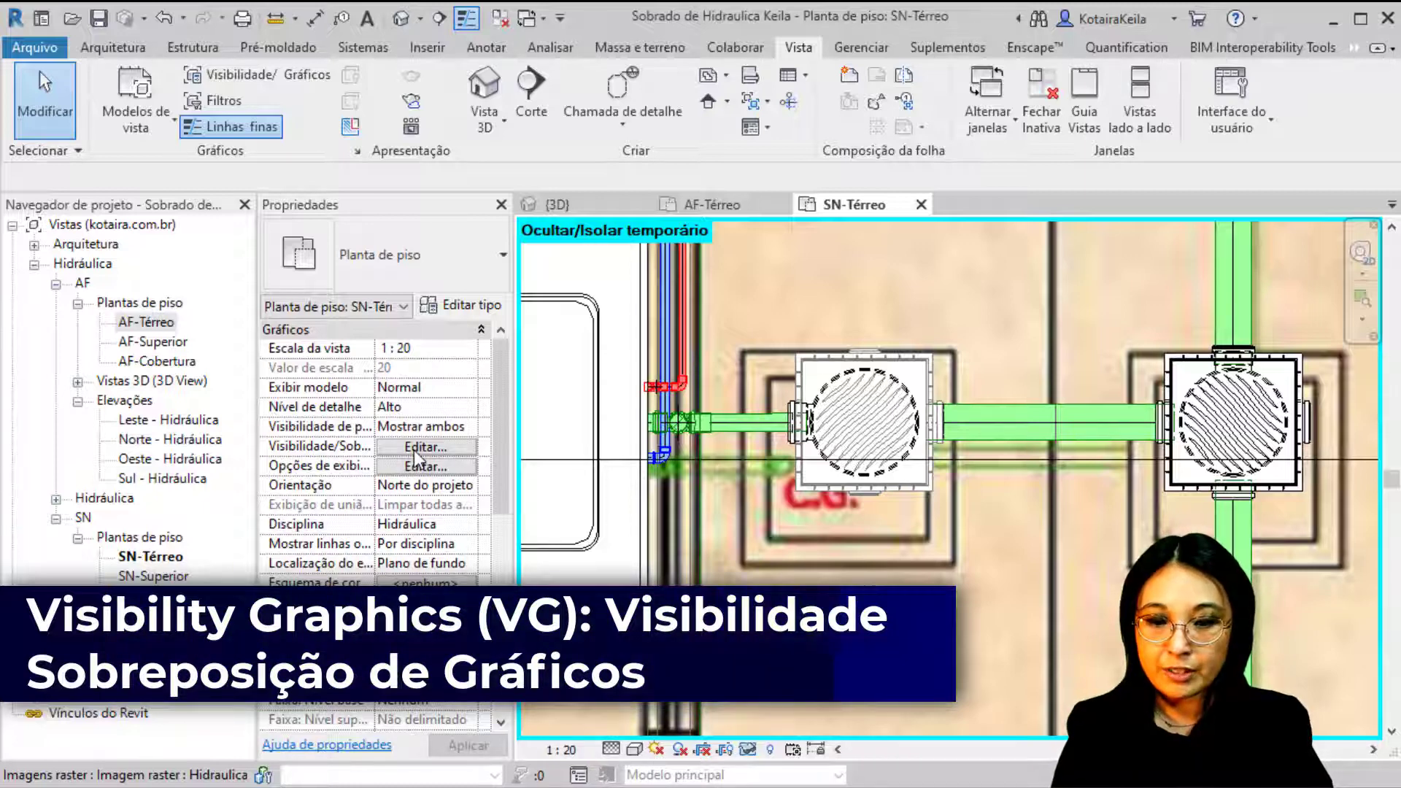
left_click(414, 449)
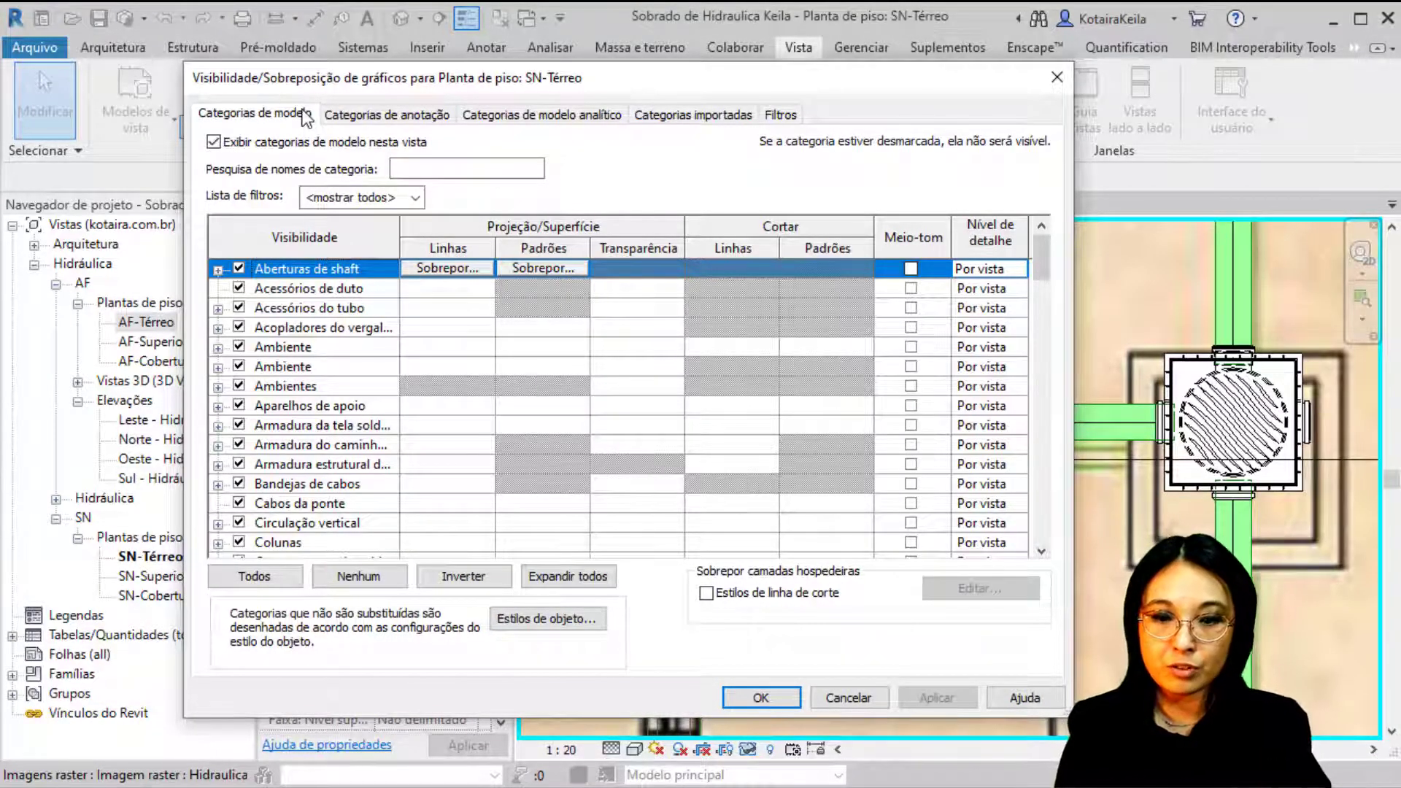
left_click(361, 467)
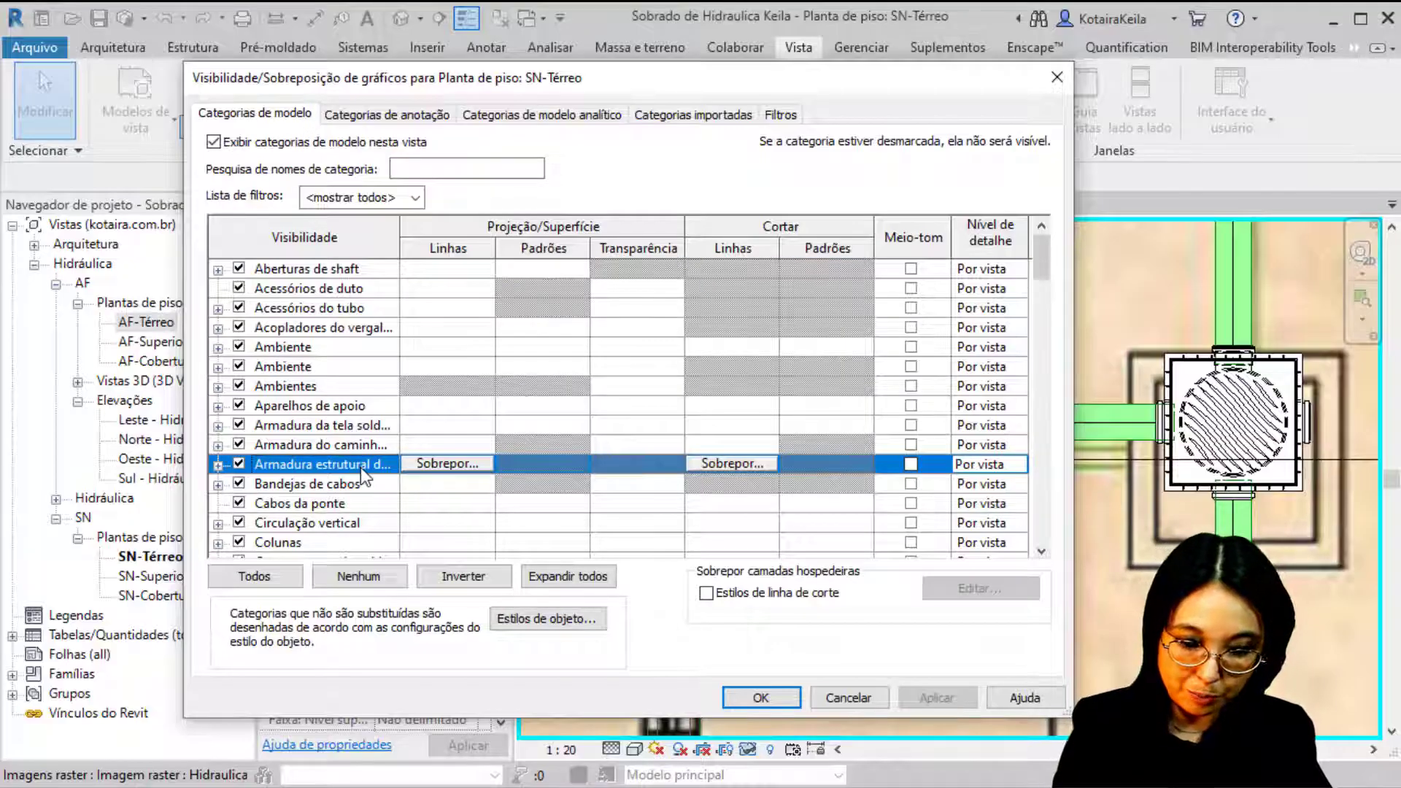
key("p")
scroll(243, 546, "down", 1)
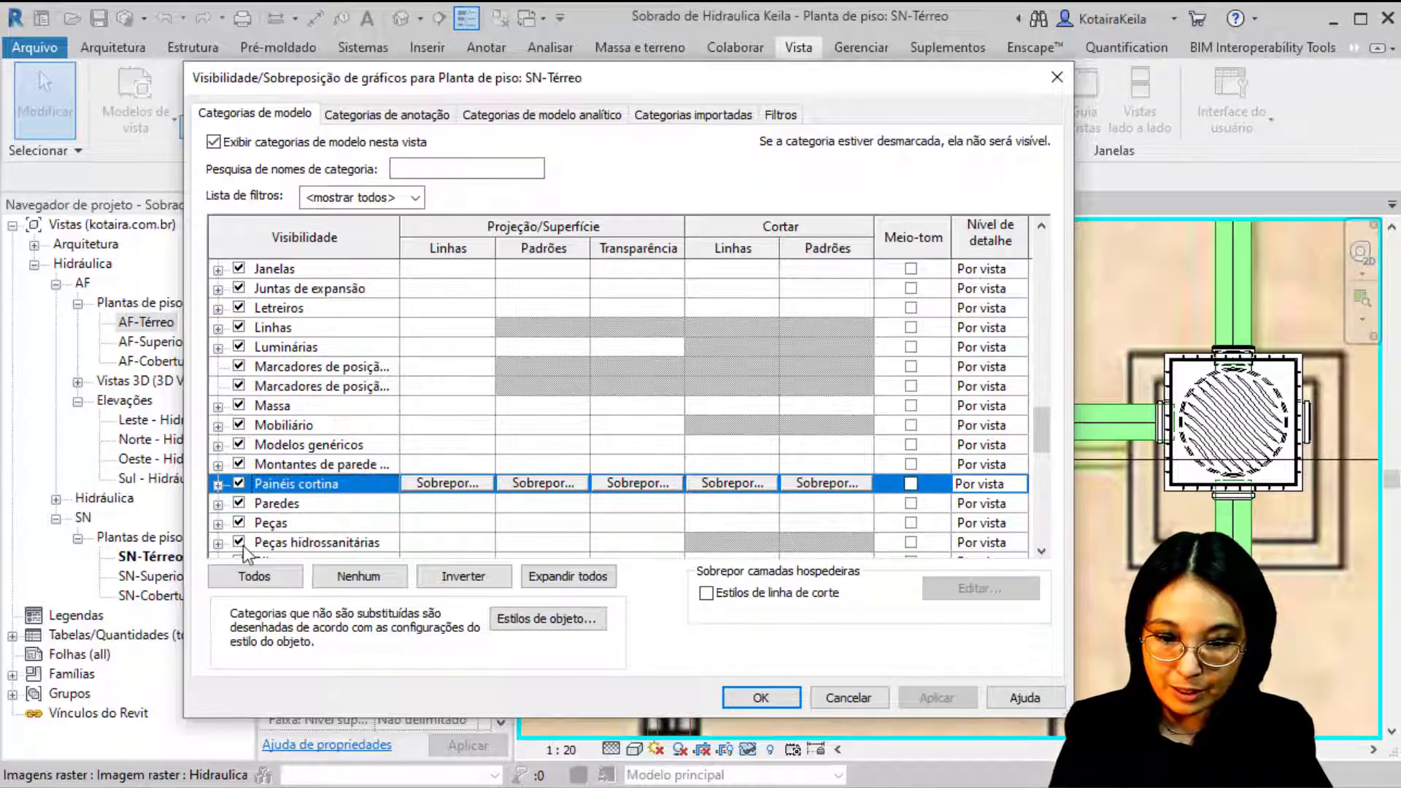
left_click(305, 295)
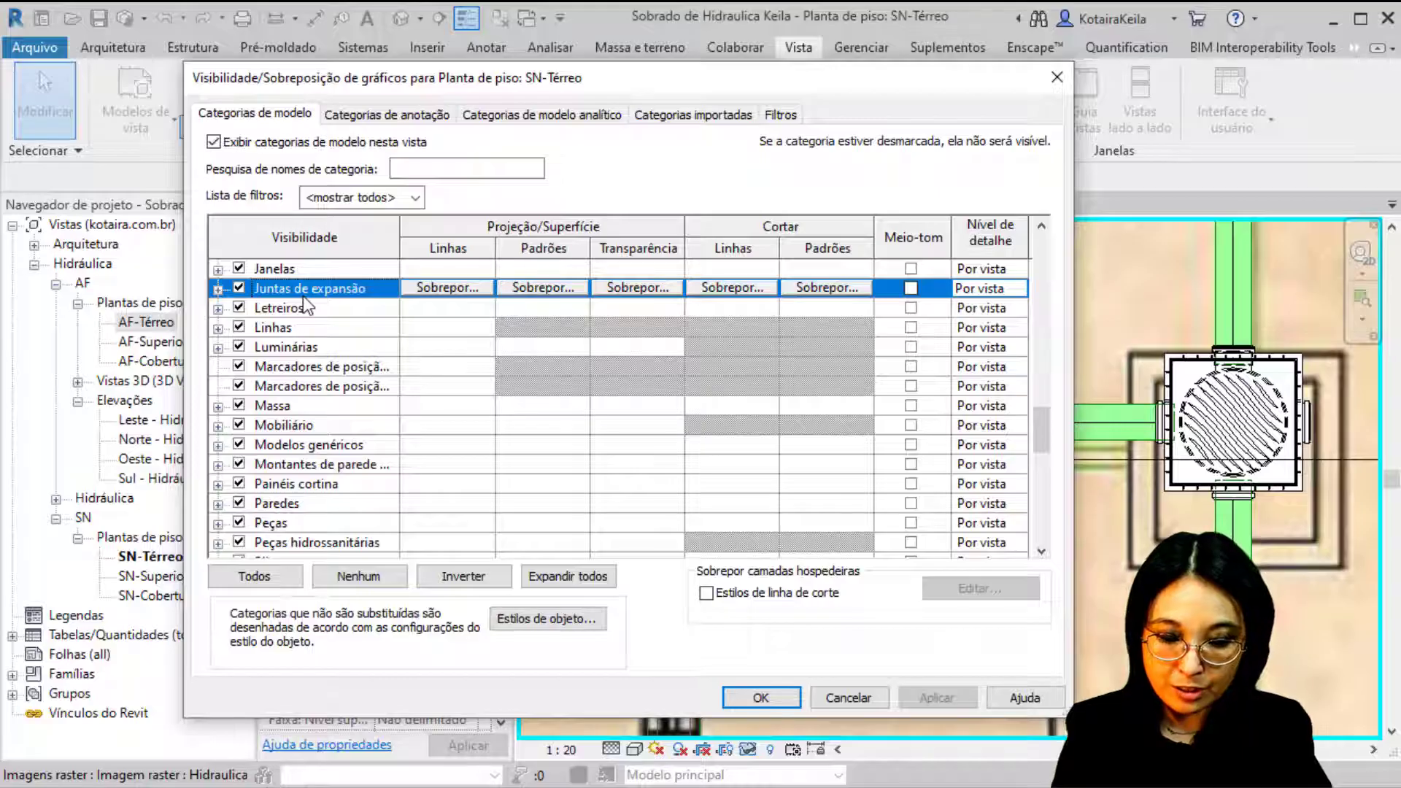
key("p")
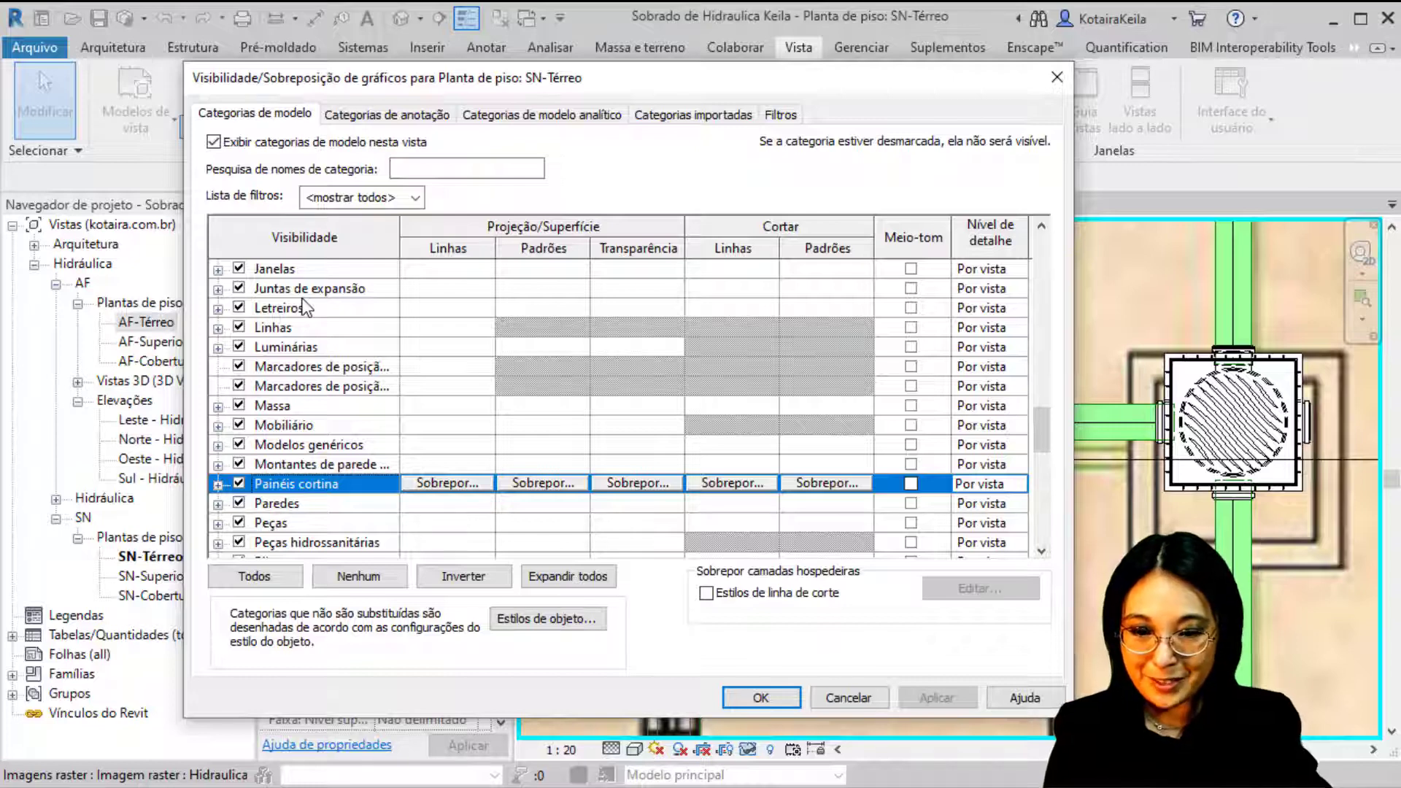
left_click(365, 543)
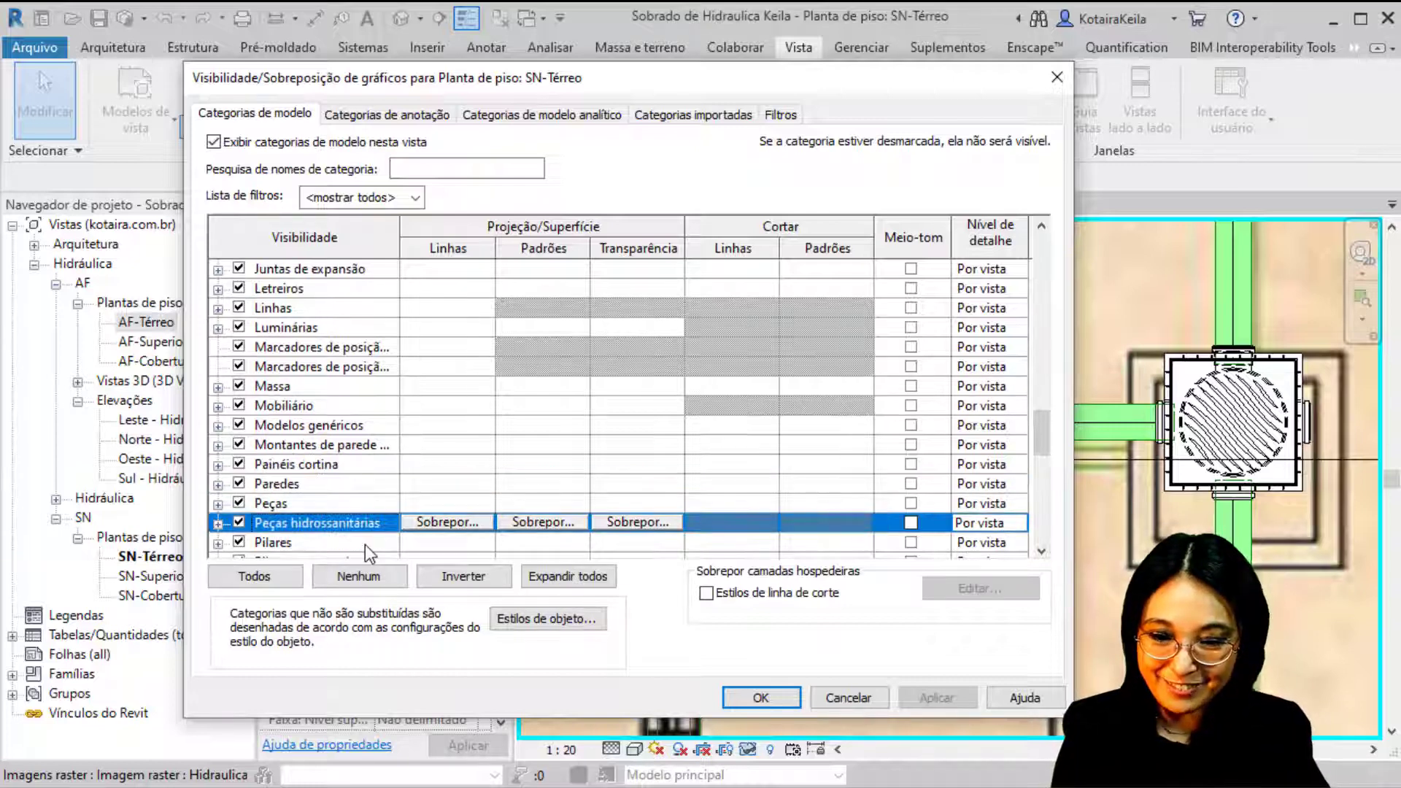
left_click(238, 523)
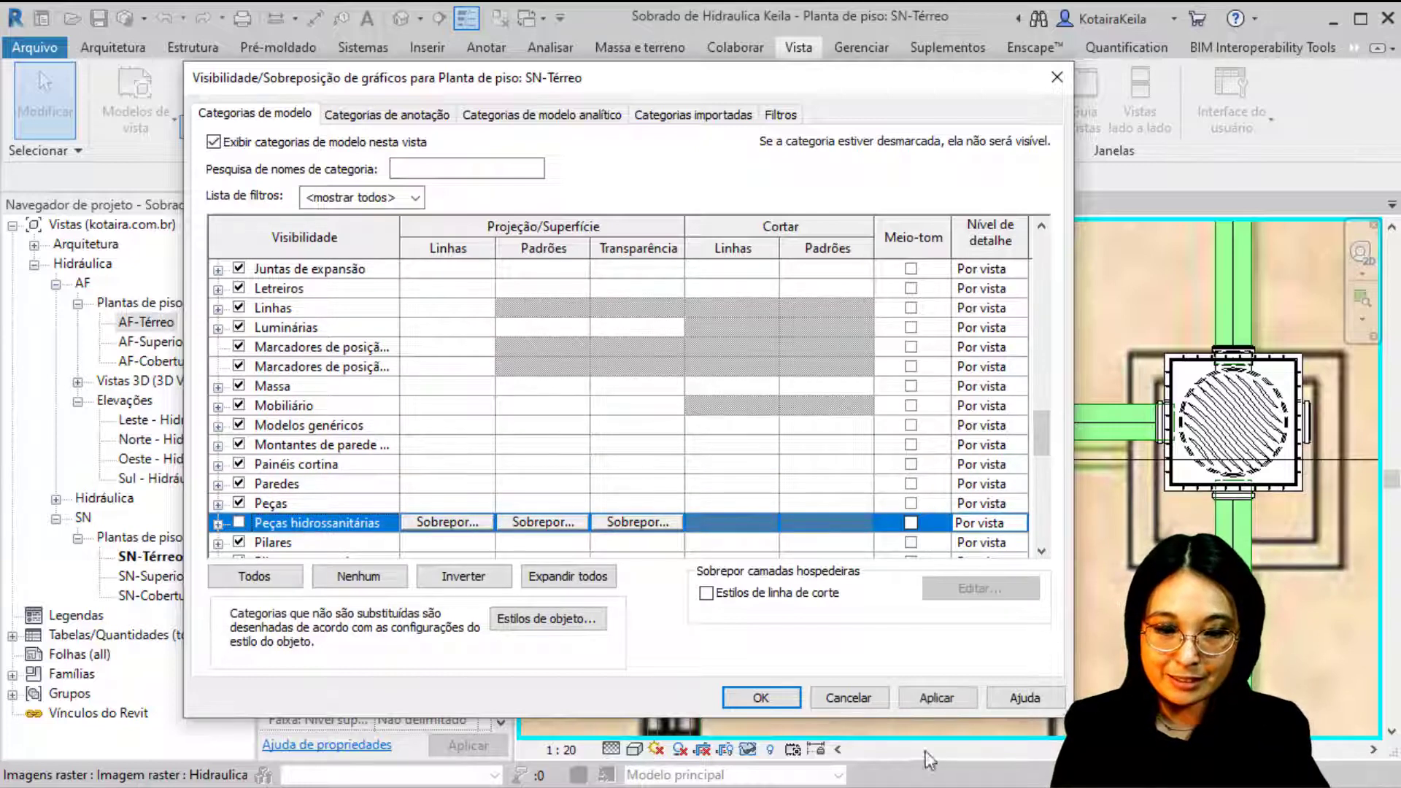
left_click(933, 694)
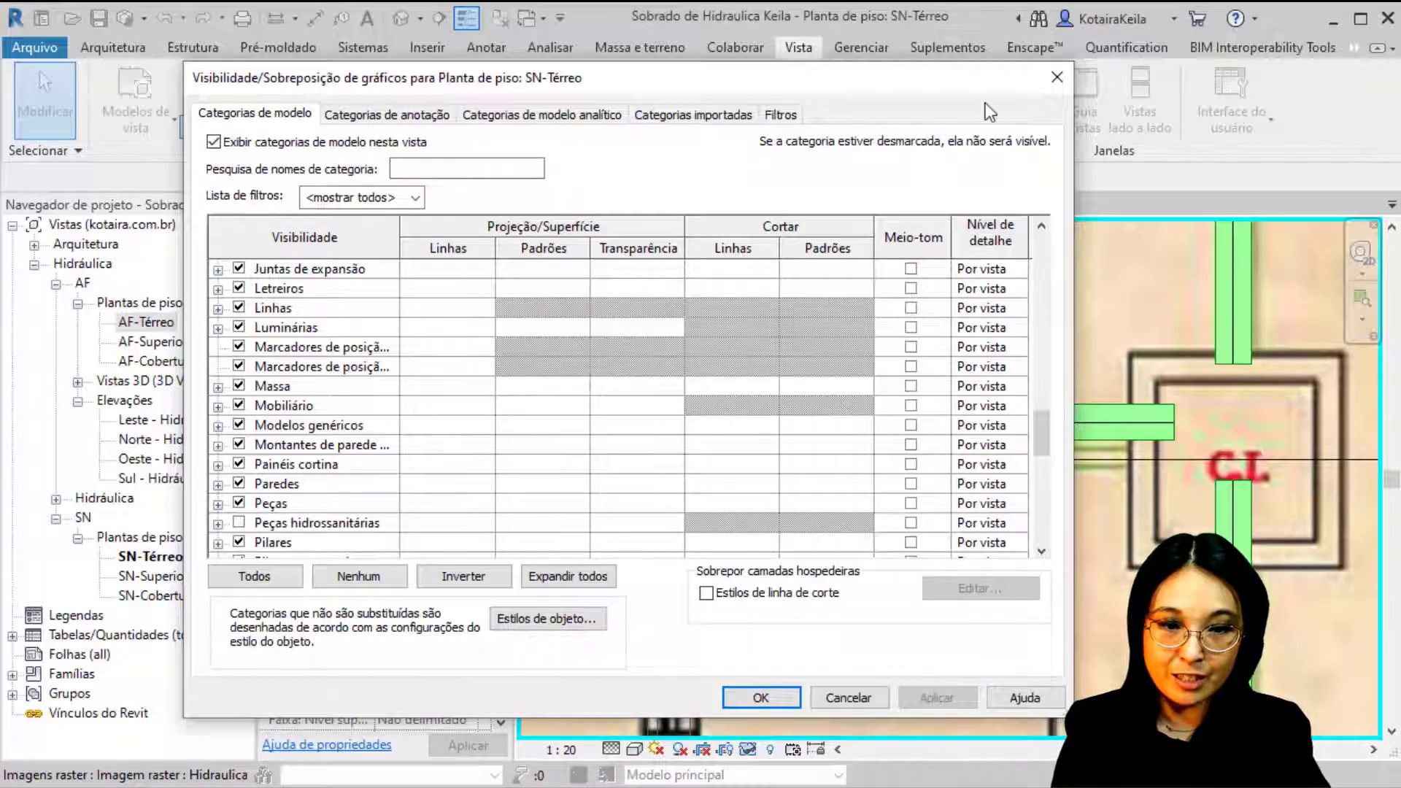
Step: Make the Peças hidrossanitárias category visible again in SN-Térreo and apply the change
left_click_drag(963, 92, 922, 65)
left_click(310, 499)
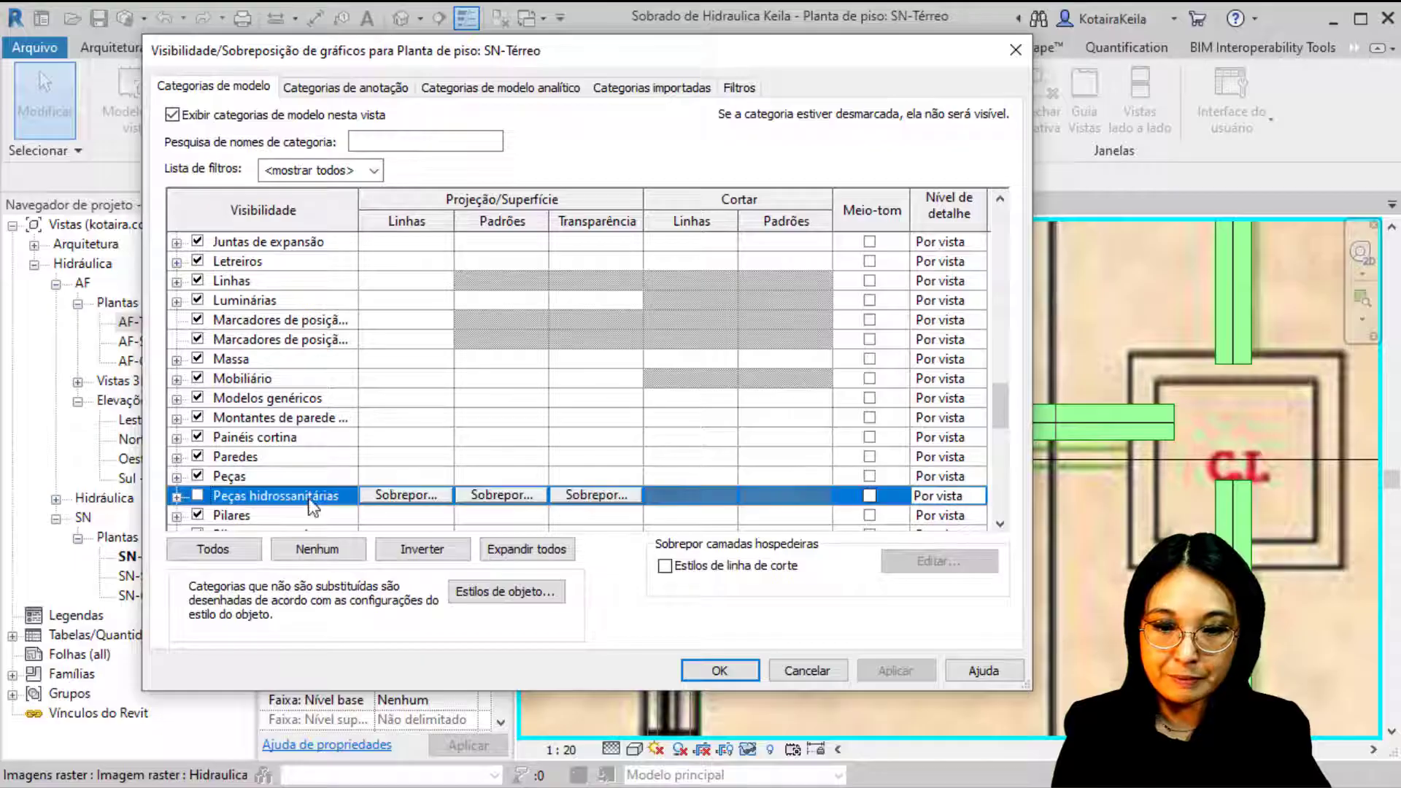
left_click(197, 496)
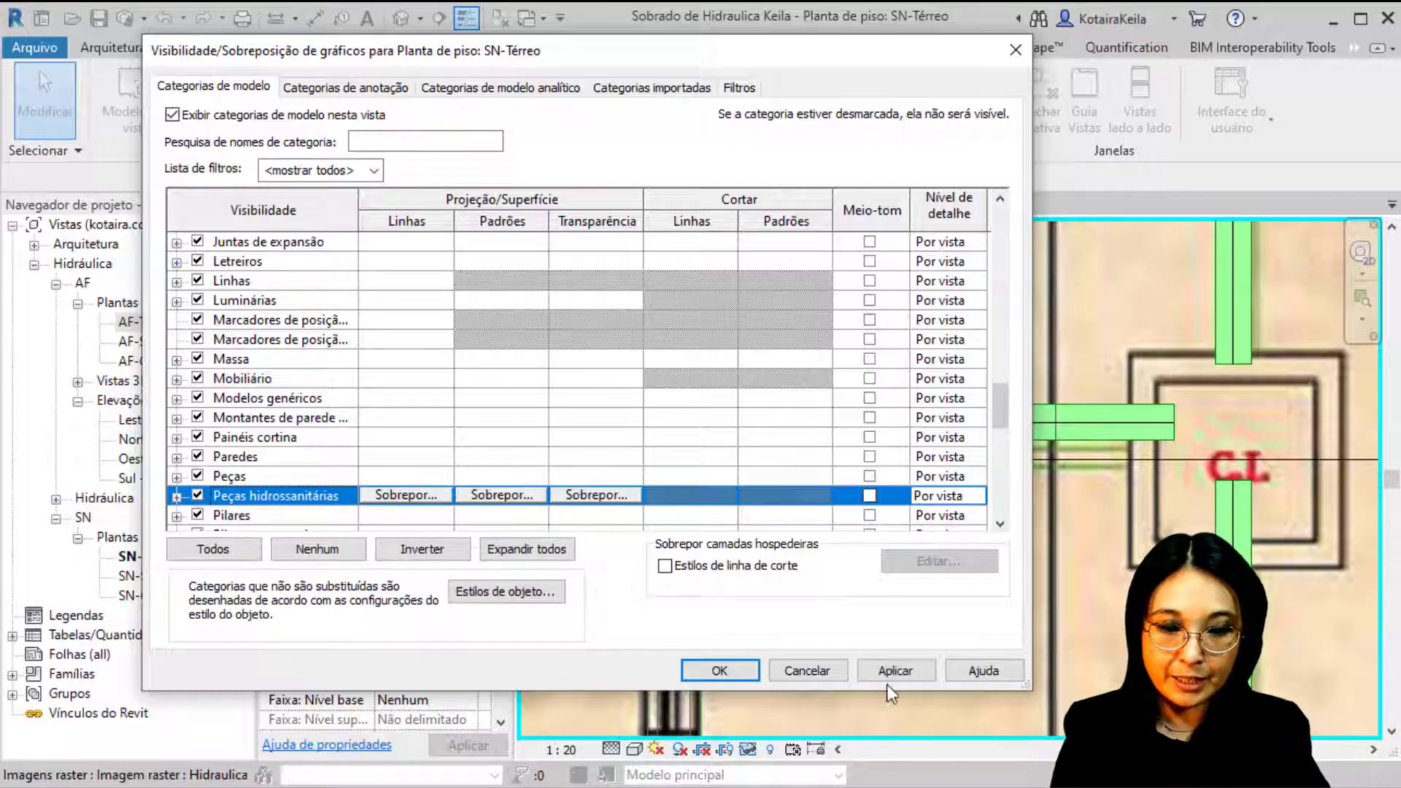
left_click(894, 670)
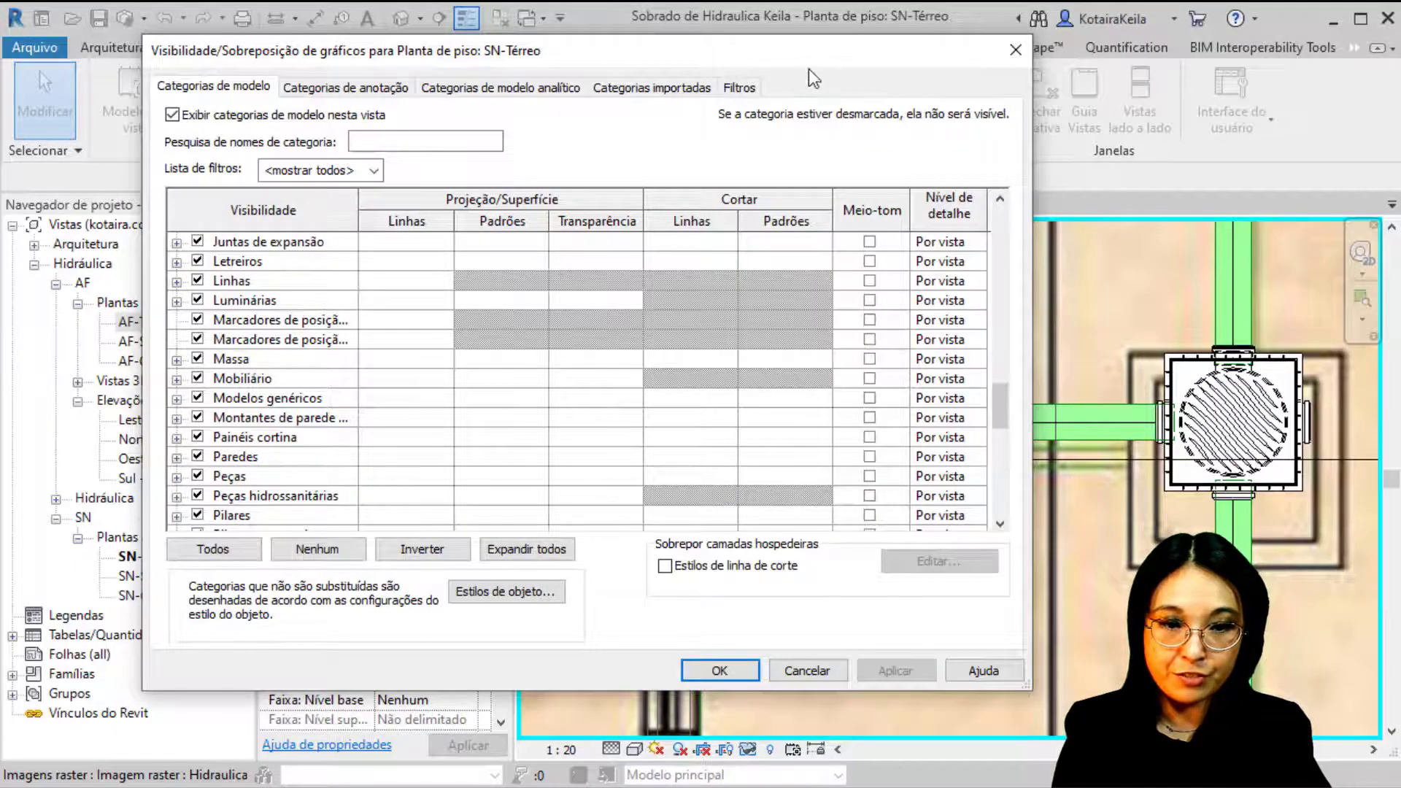
left_click_drag(809, 68, 734, 51)
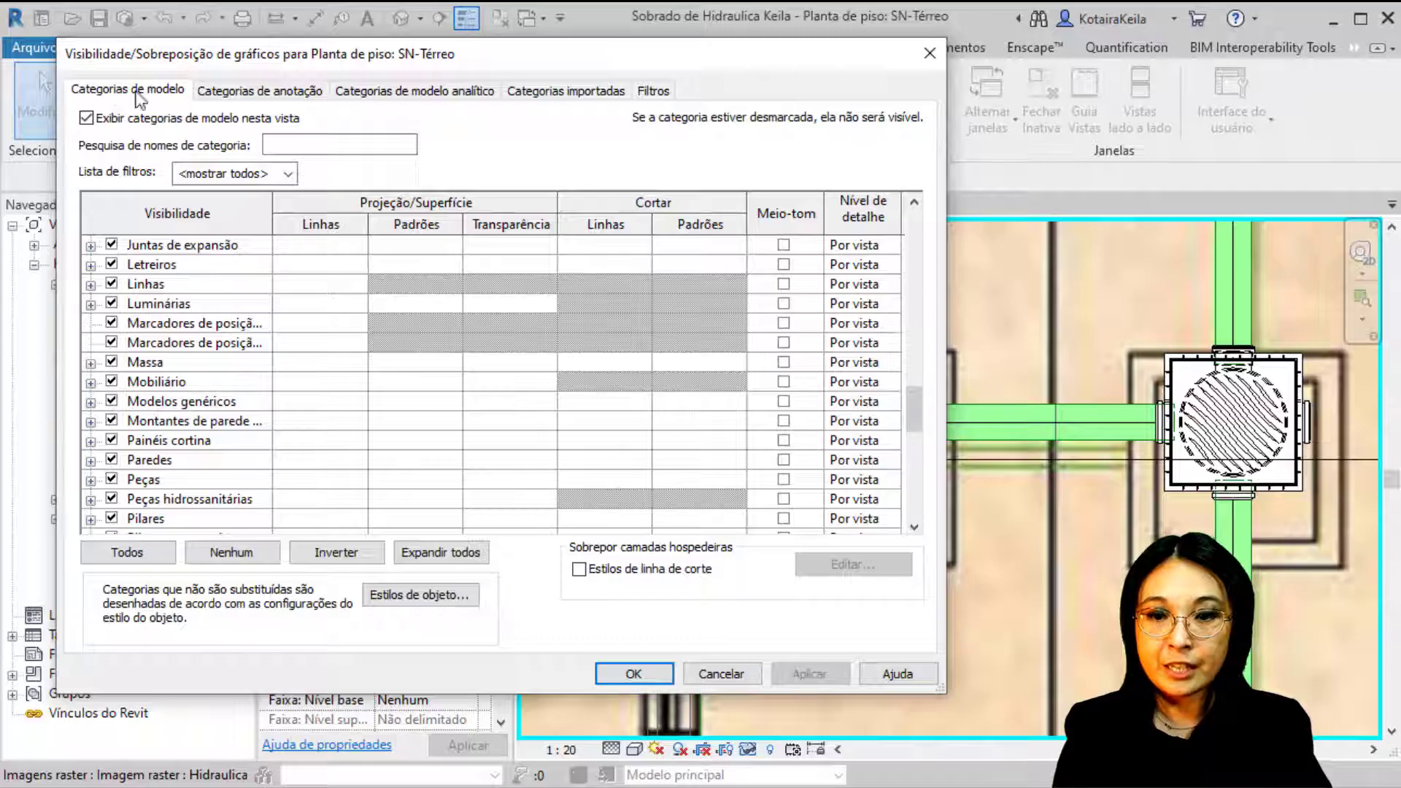
Step: Review the annotation categories, including Cotas, and the analytical model and imported categories in SN-Térreo's Visibility/Graphics overrides
left_click(266, 93)
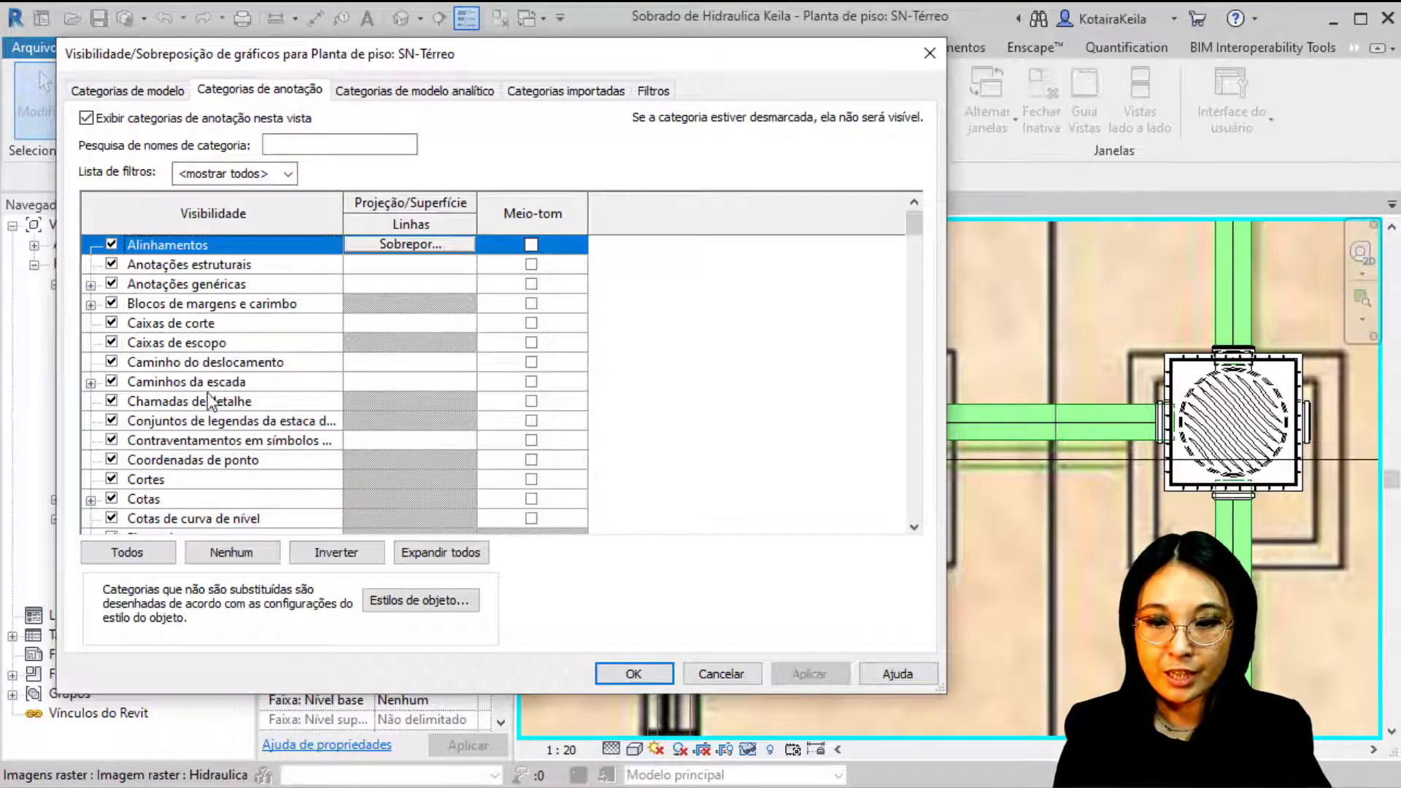
left_click(164, 504)
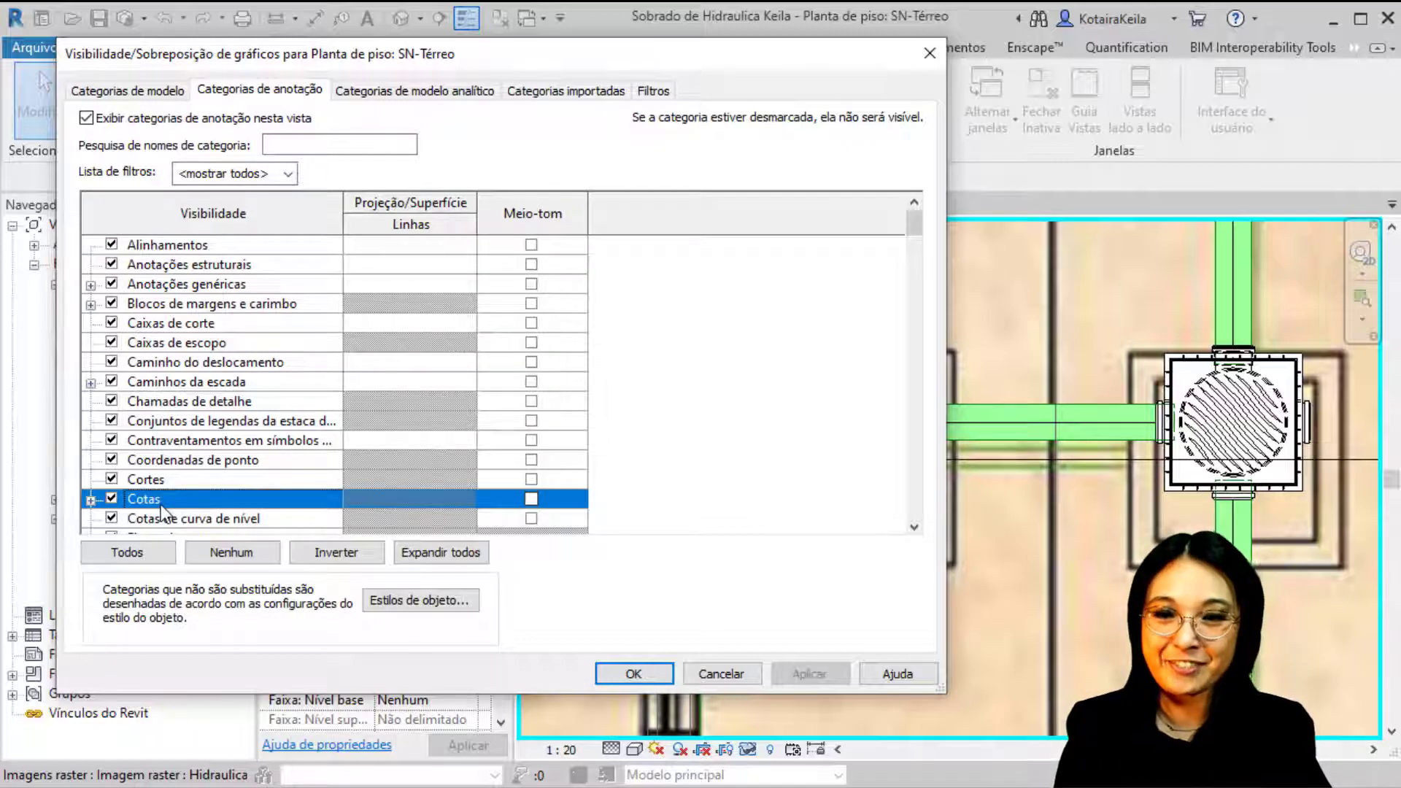
left_click(485, 86)
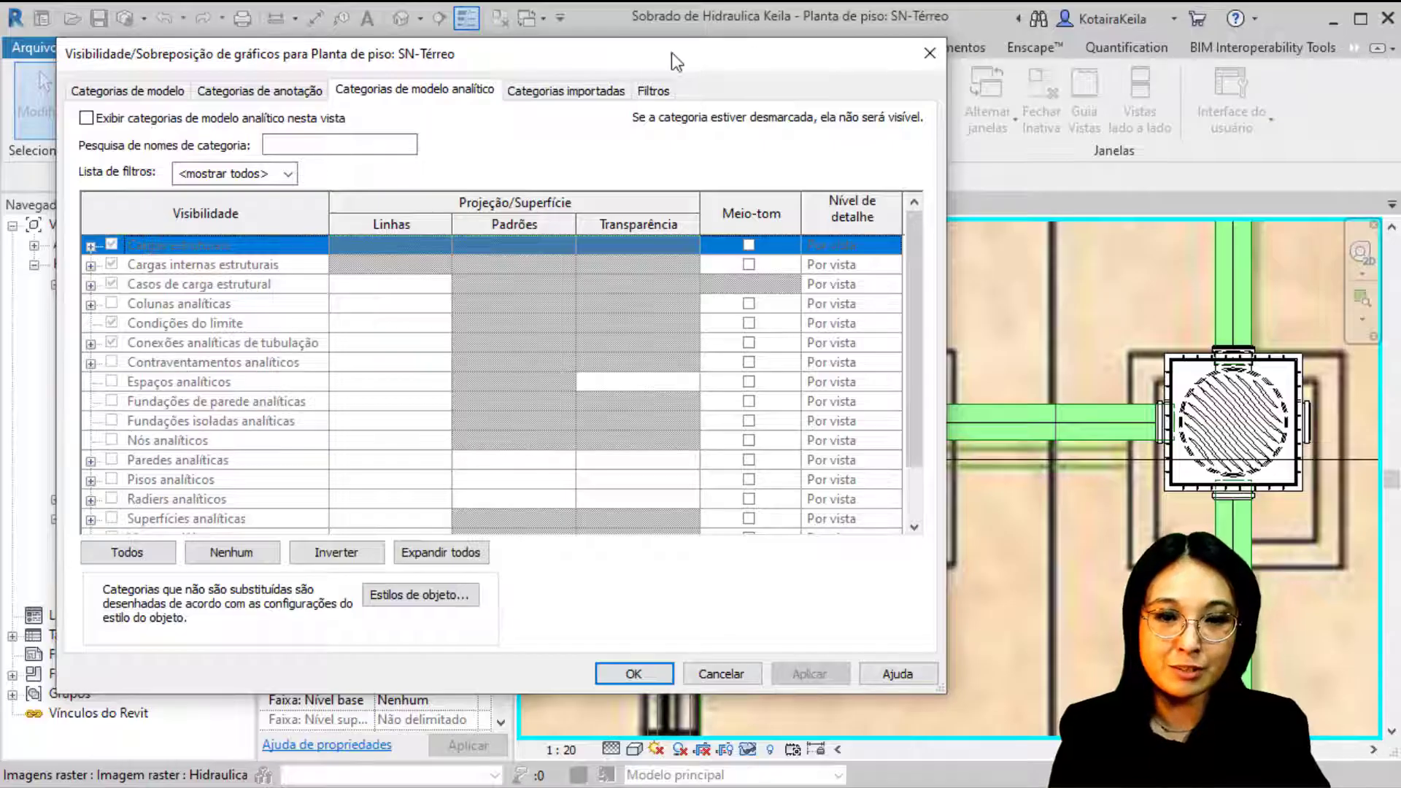
left_click(569, 92)
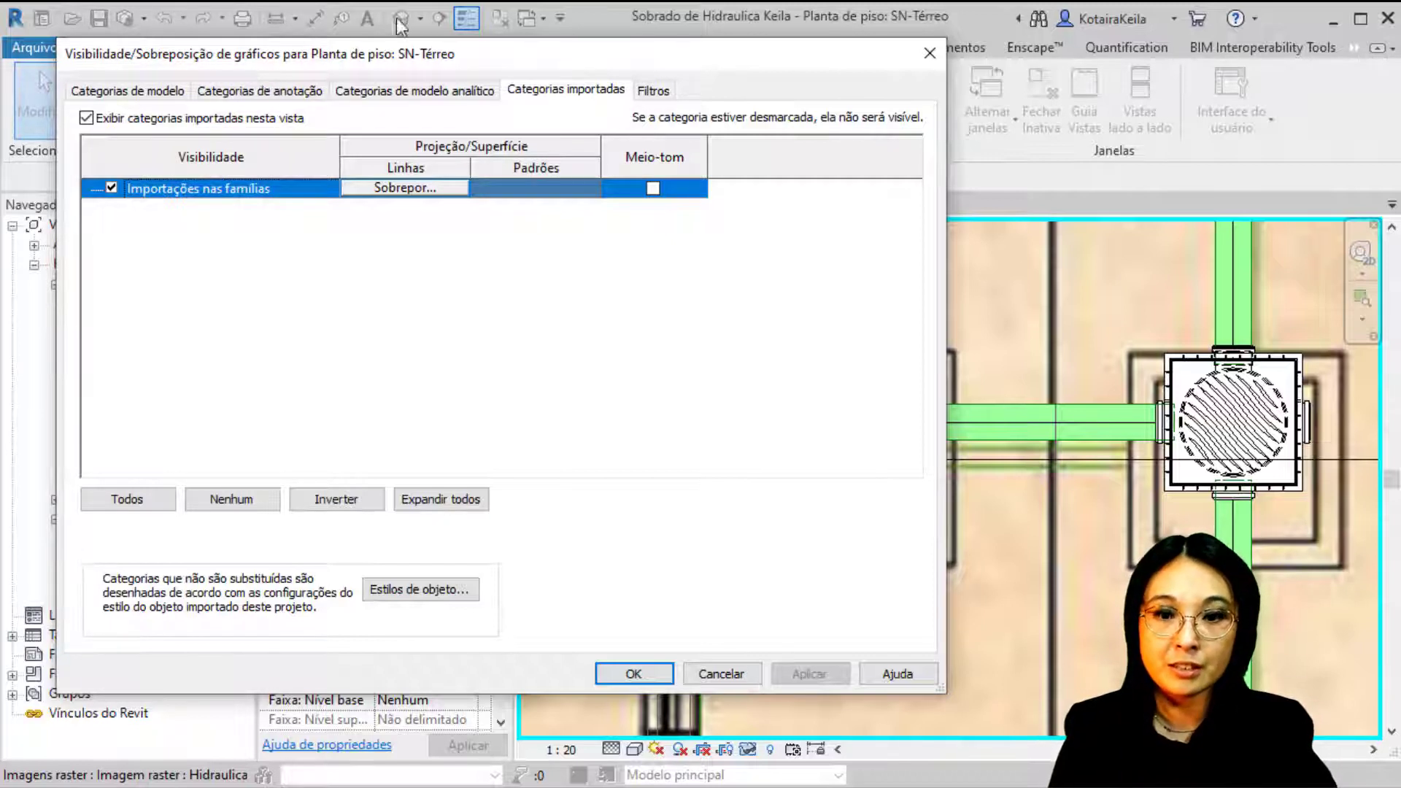
left_click_drag(475, 54, 922, 63)
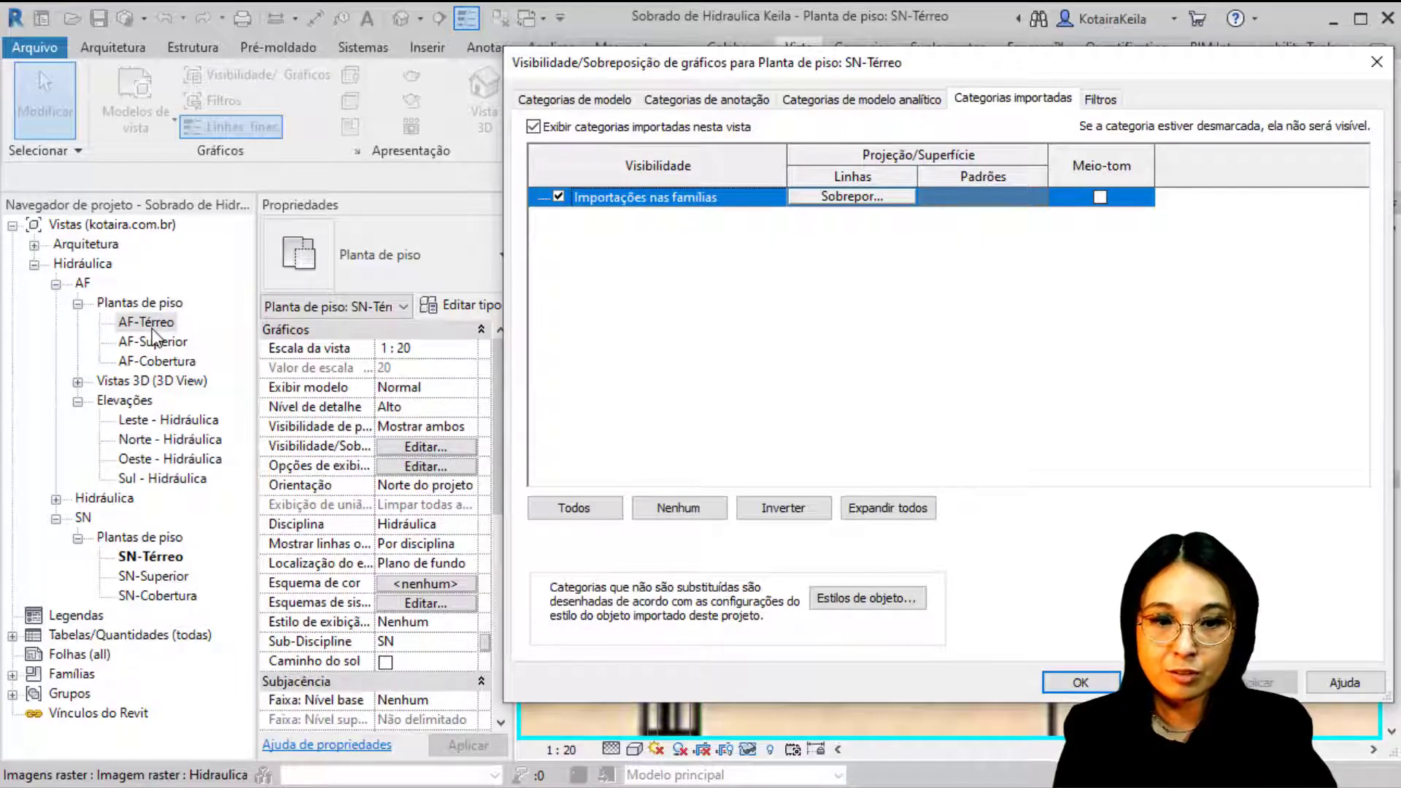
mouse_move(1046, 64)
left_mouse_down()
mouse_move(613, 17)
mouse_move(568, 30)
left_mouse_up()
Step: Open the filter definitions from SN-Térreo's Visibility/Graphics overrides and examine the filter list, included categories and filter rules
left_click(632, 69)
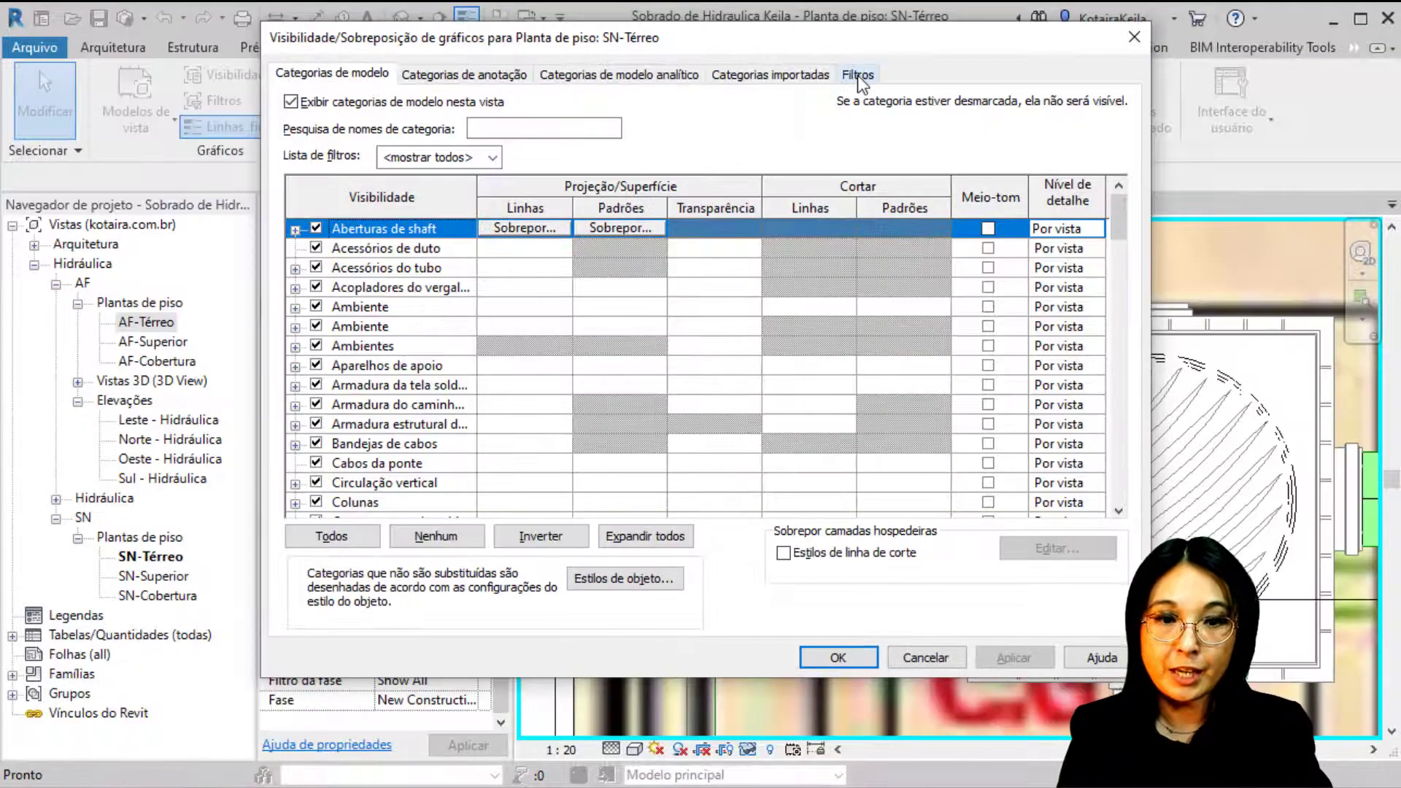
left_click(858, 76)
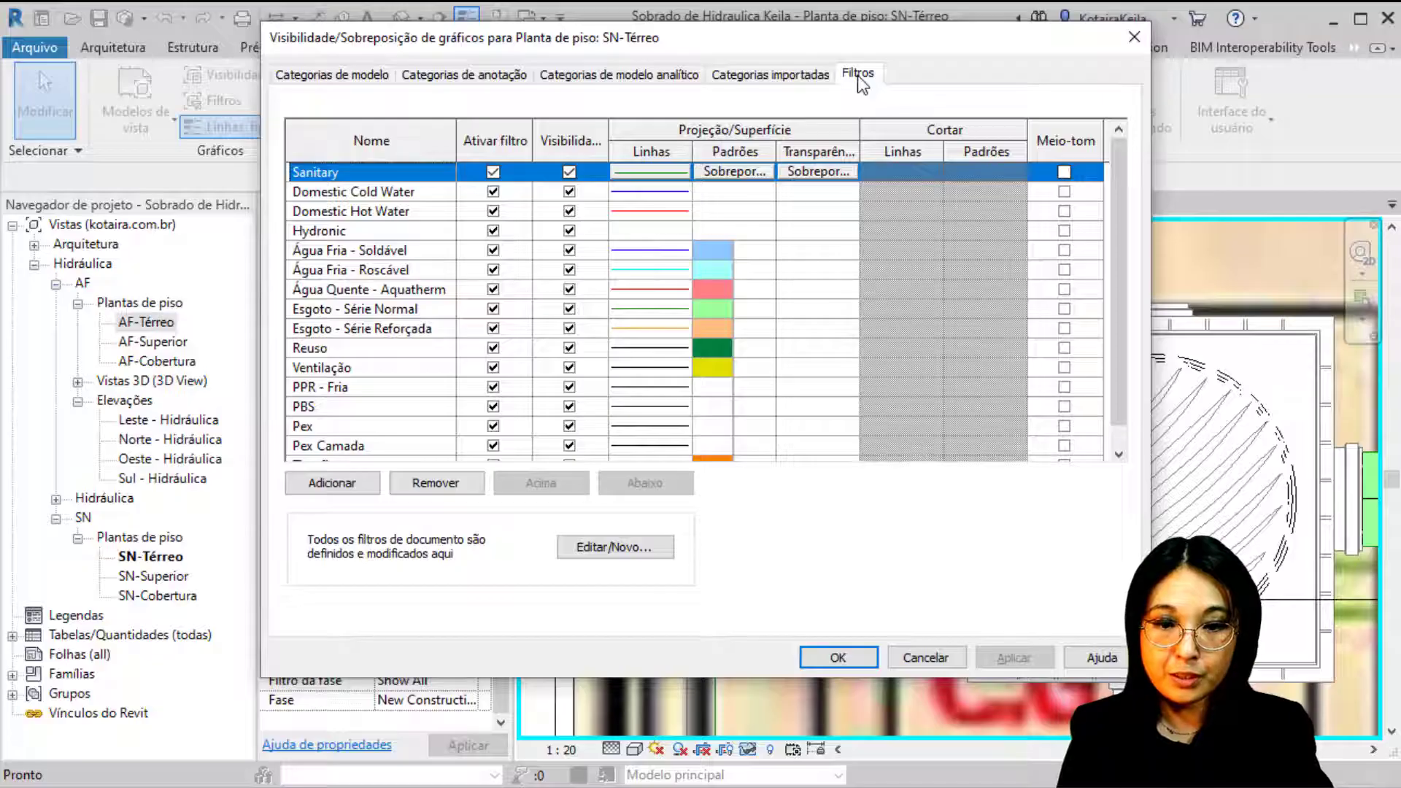
left_click(616, 555)
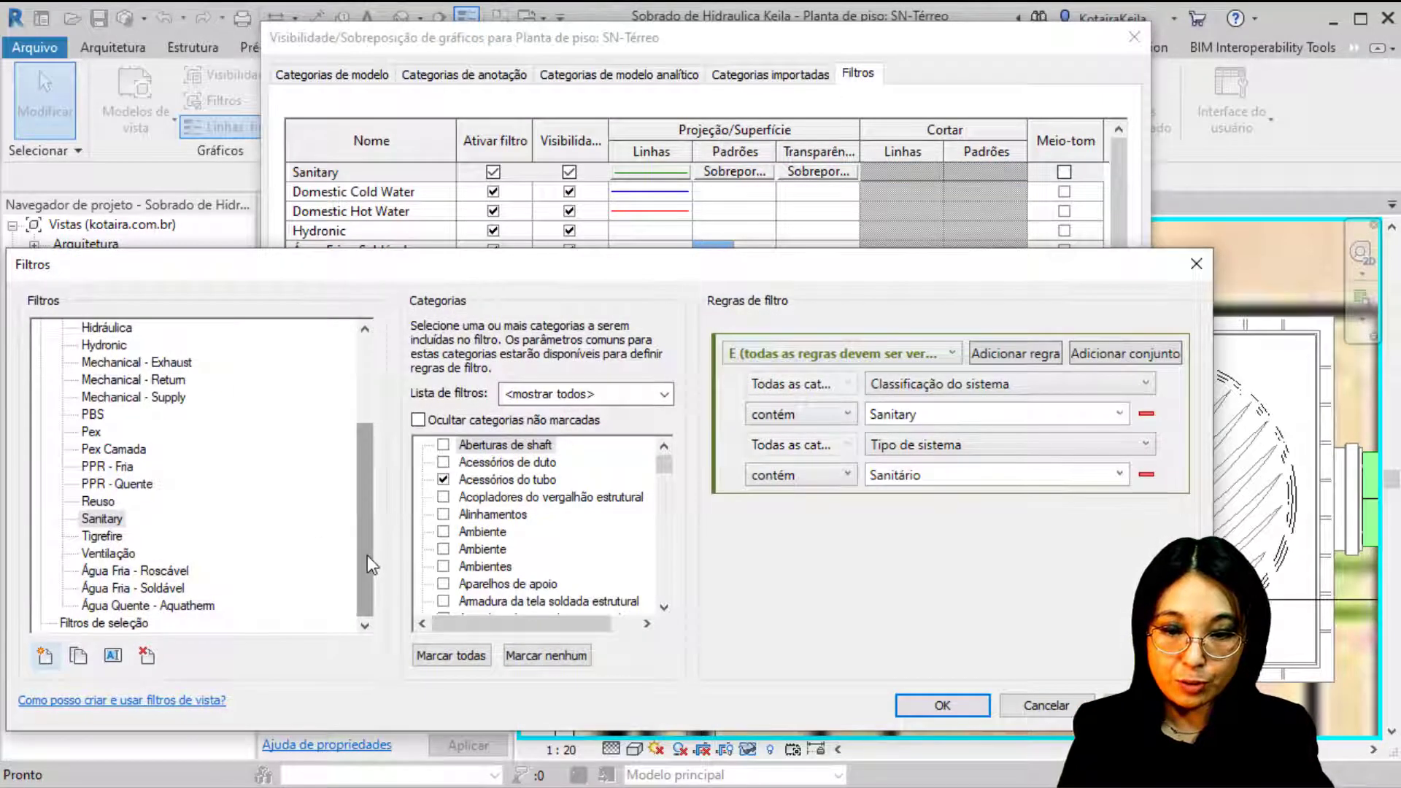
scroll(366, 555, "up", 3)
left_click_drag(371, 520, 373, 644)
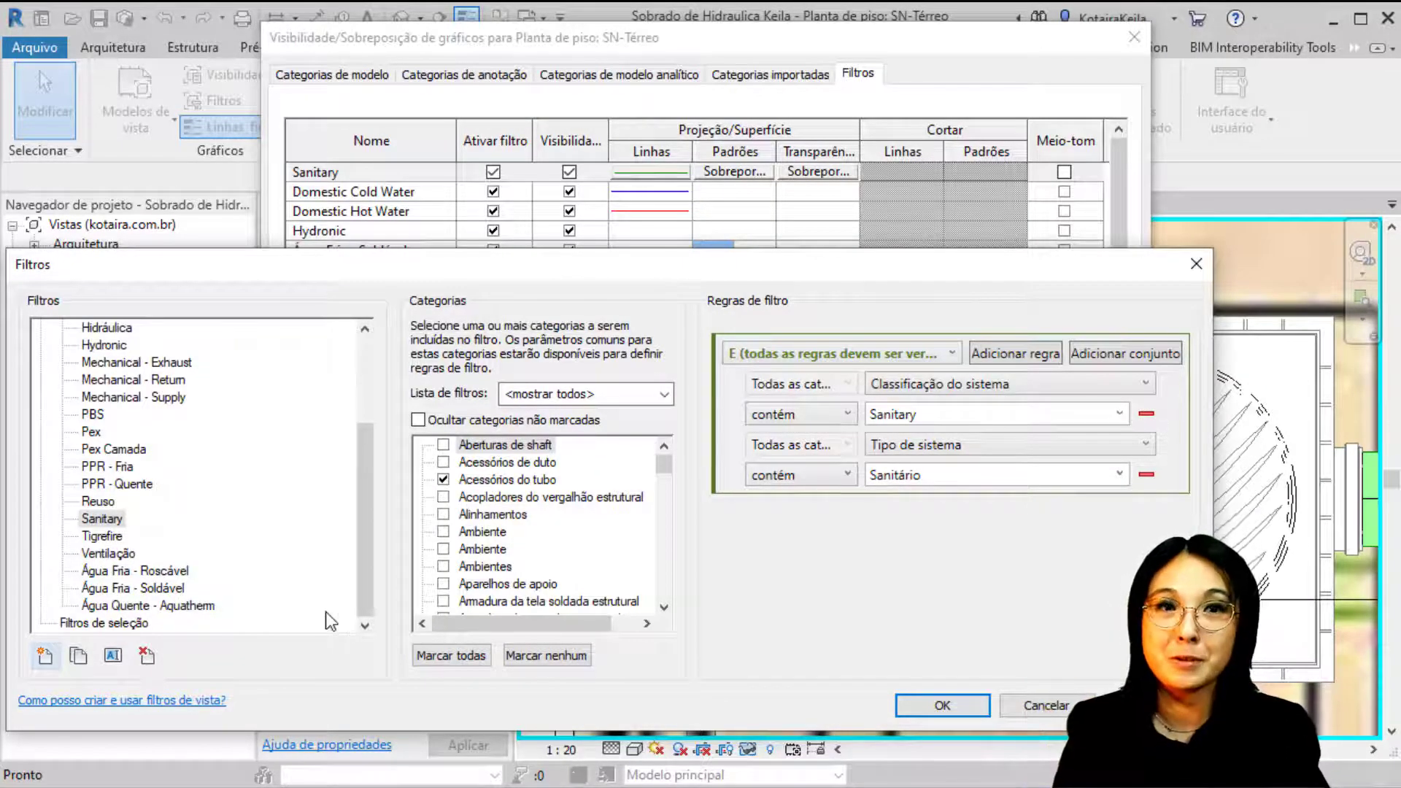
key("ctrl")
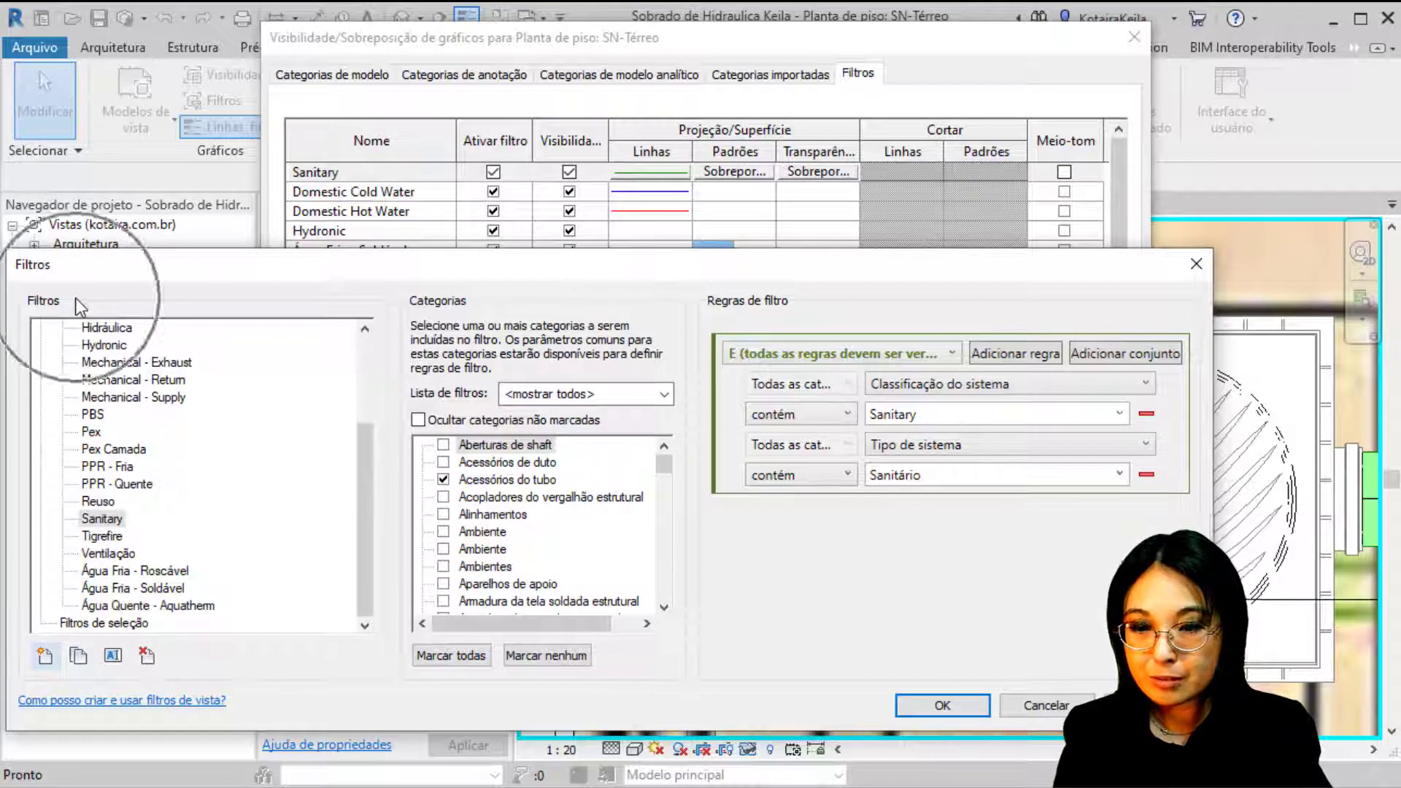
key("ctrl")
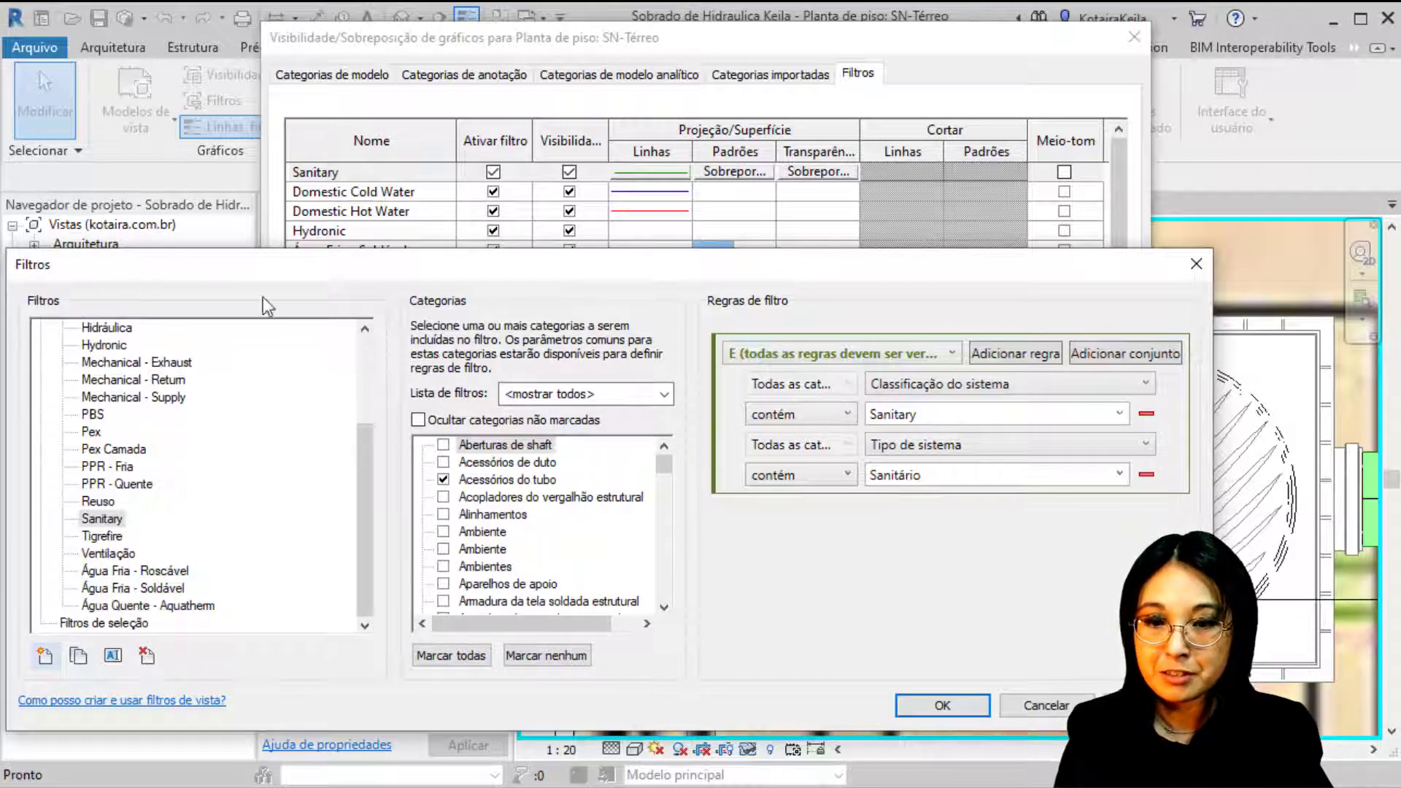
key("ctrl")
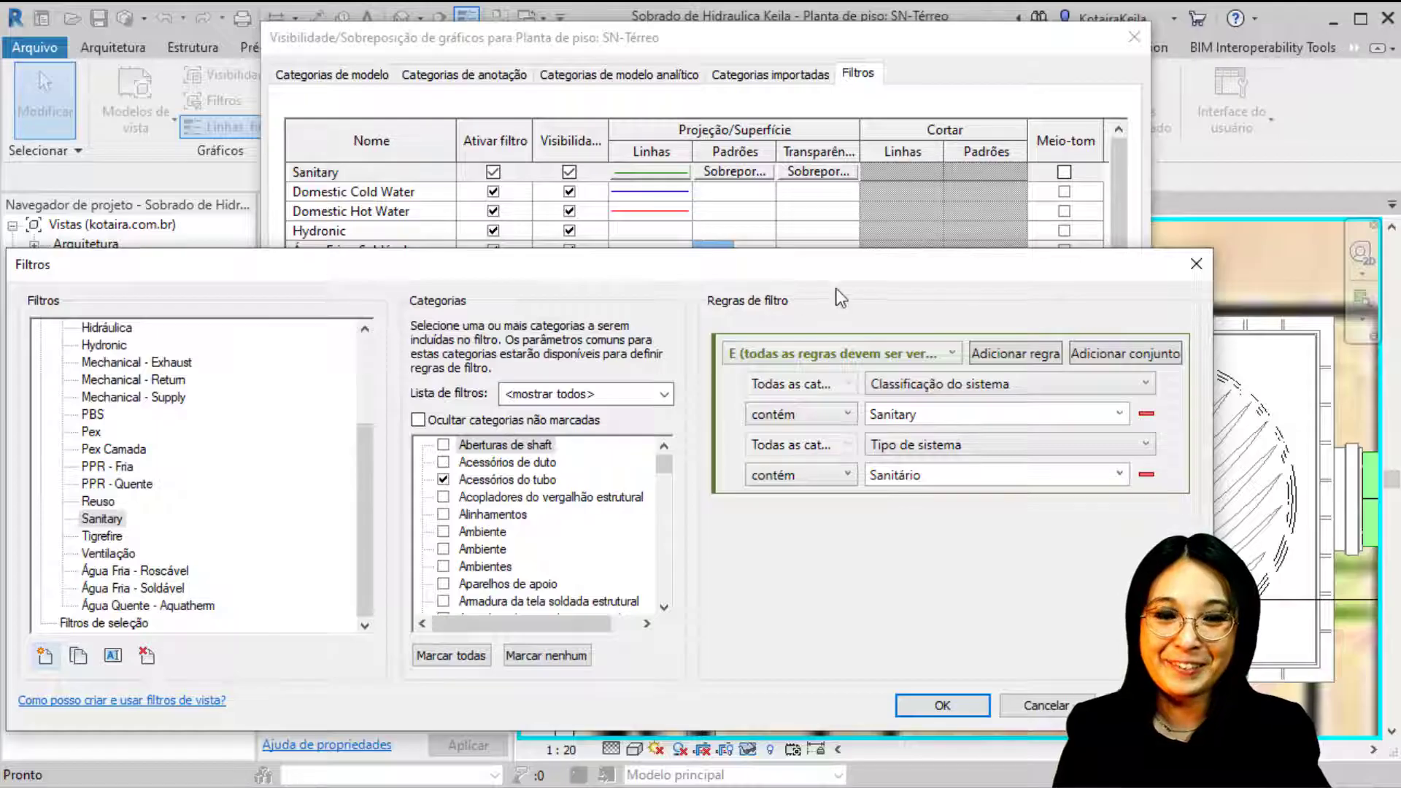
key("ctrl")
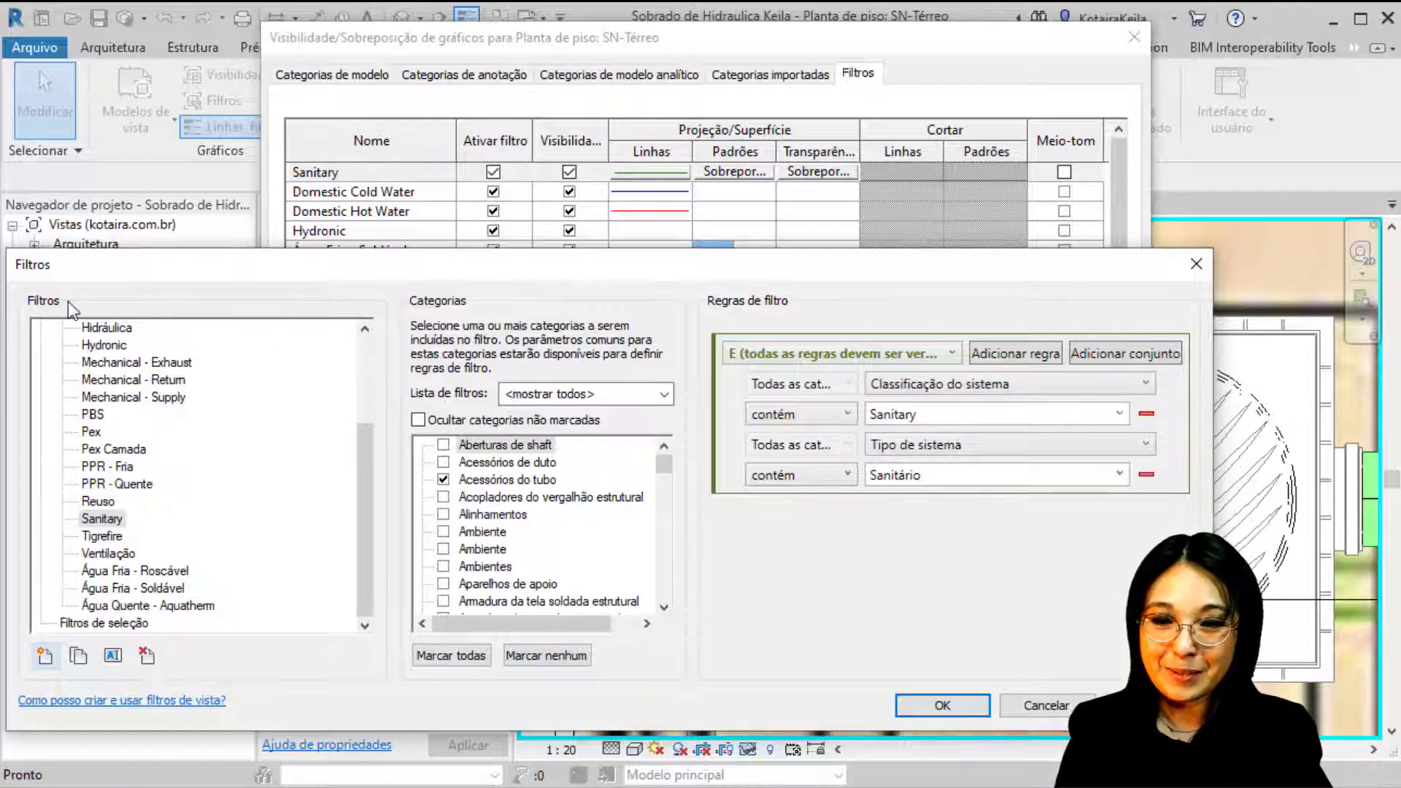
key("ctrl")
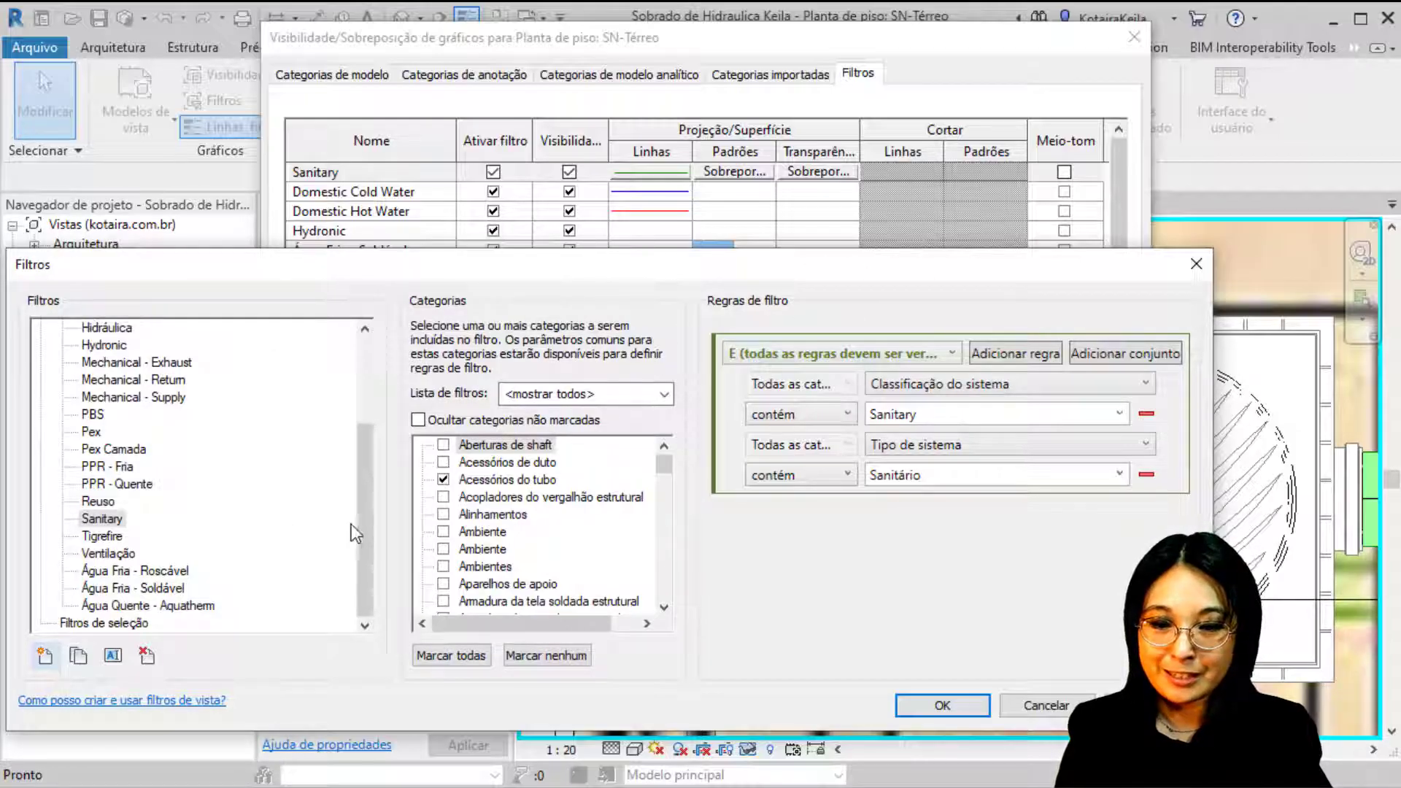
left_click_drag(357, 536, 371, 576)
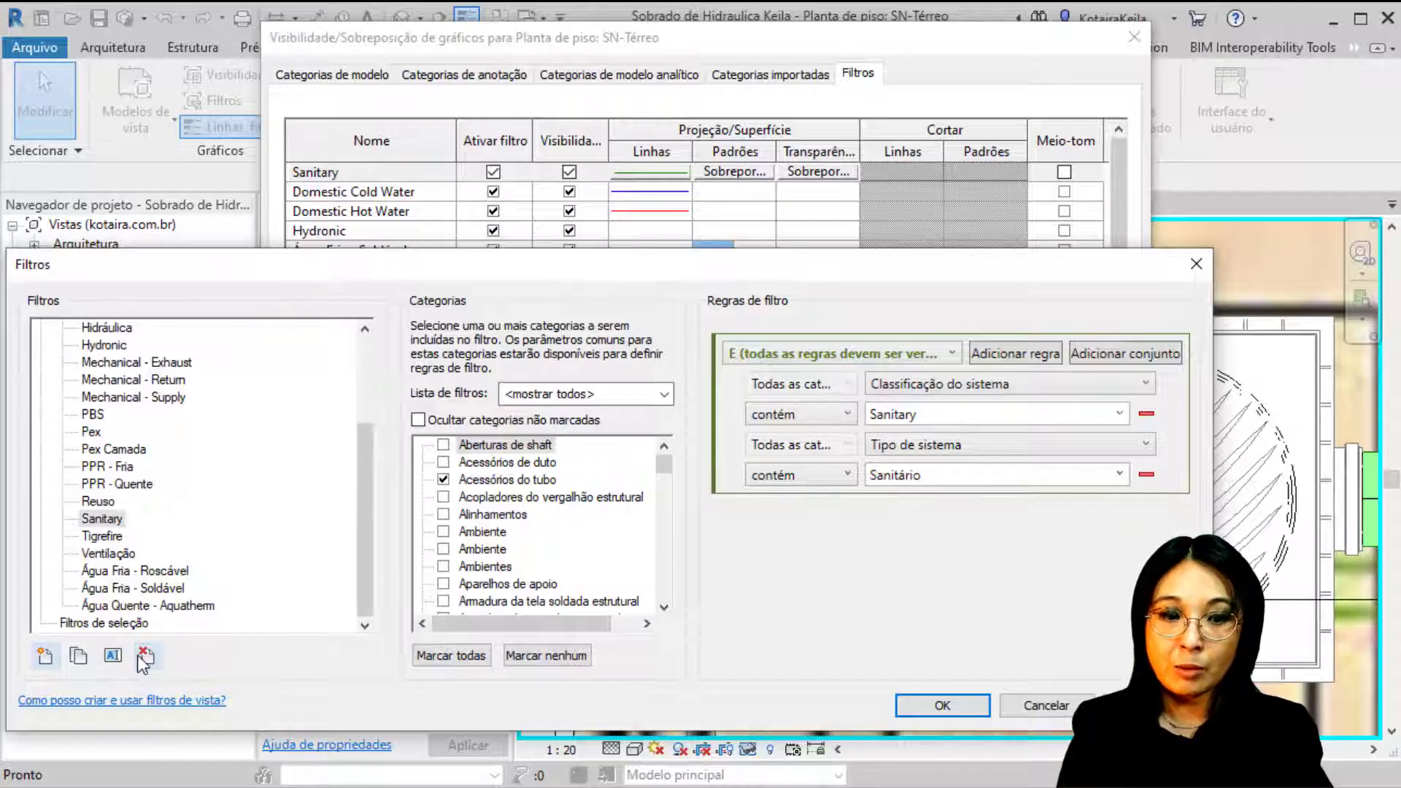
Step: Compare the rules of the Pex Camada, Água Fria - Roscável and Água Quente - Aquatherm filters
left_click(100, 450)
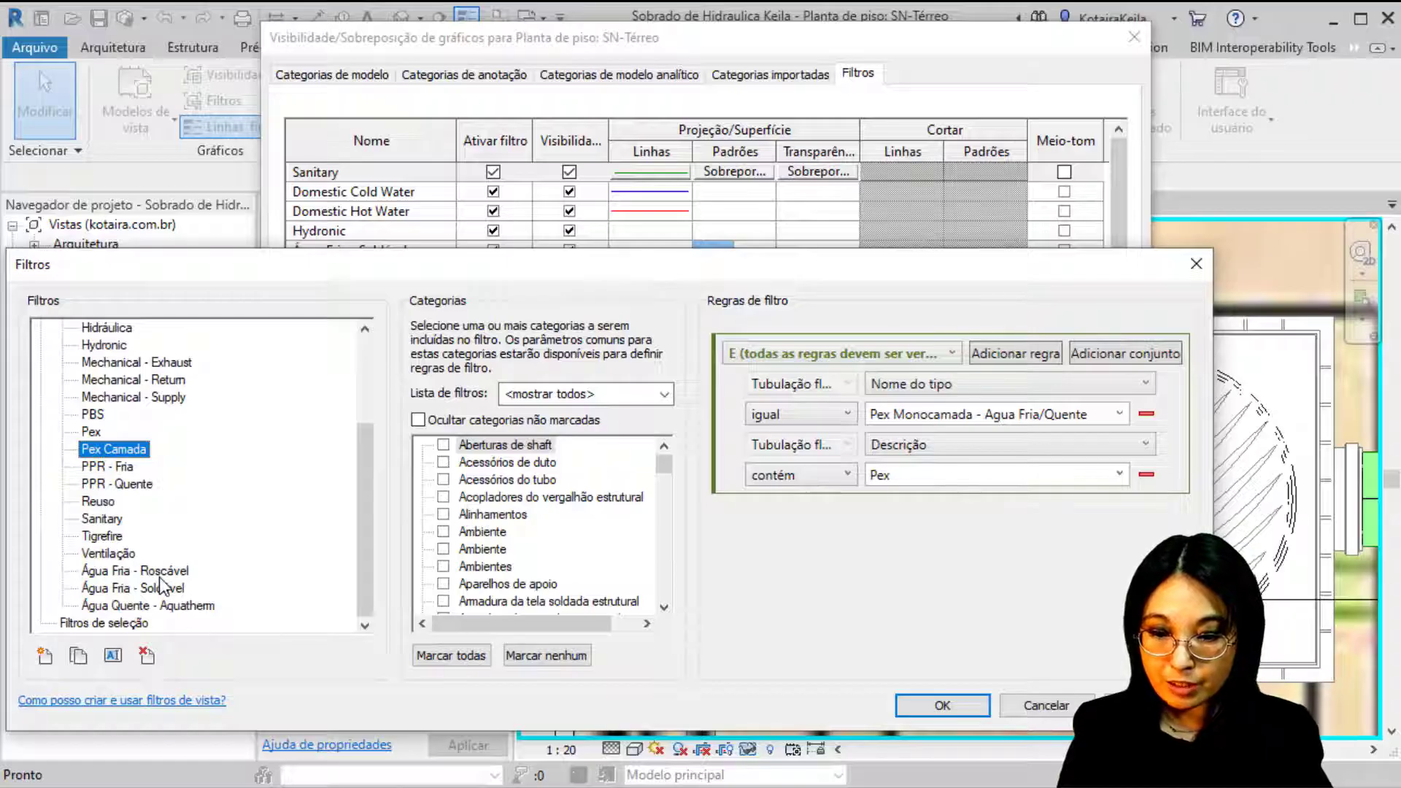
left_click(160, 574)
left_click(162, 606)
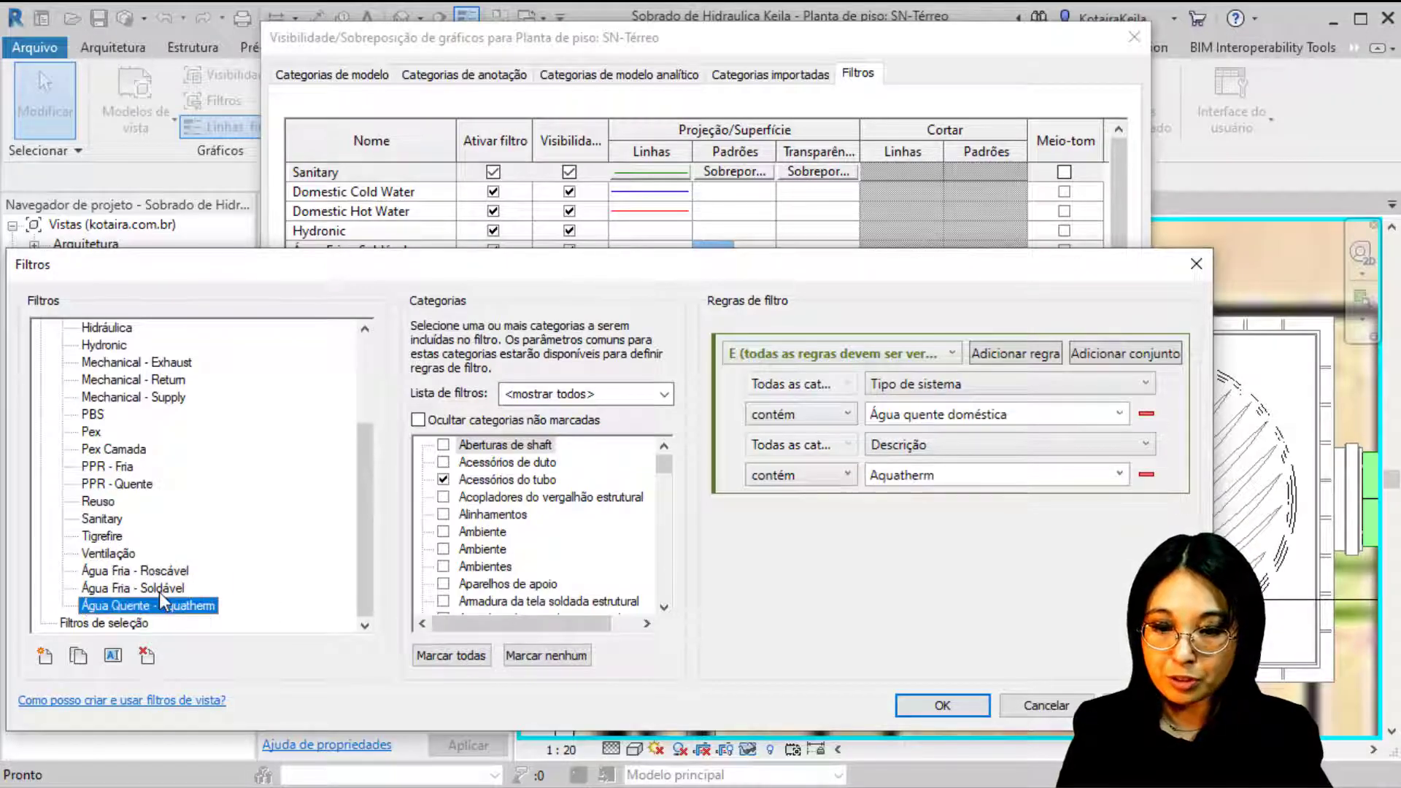
Step: Examine the Água Fria - Soldável filter's Acessórios do tubo, Conexões de tubo and Tubulação categories and its rules
left_click(161, 593)
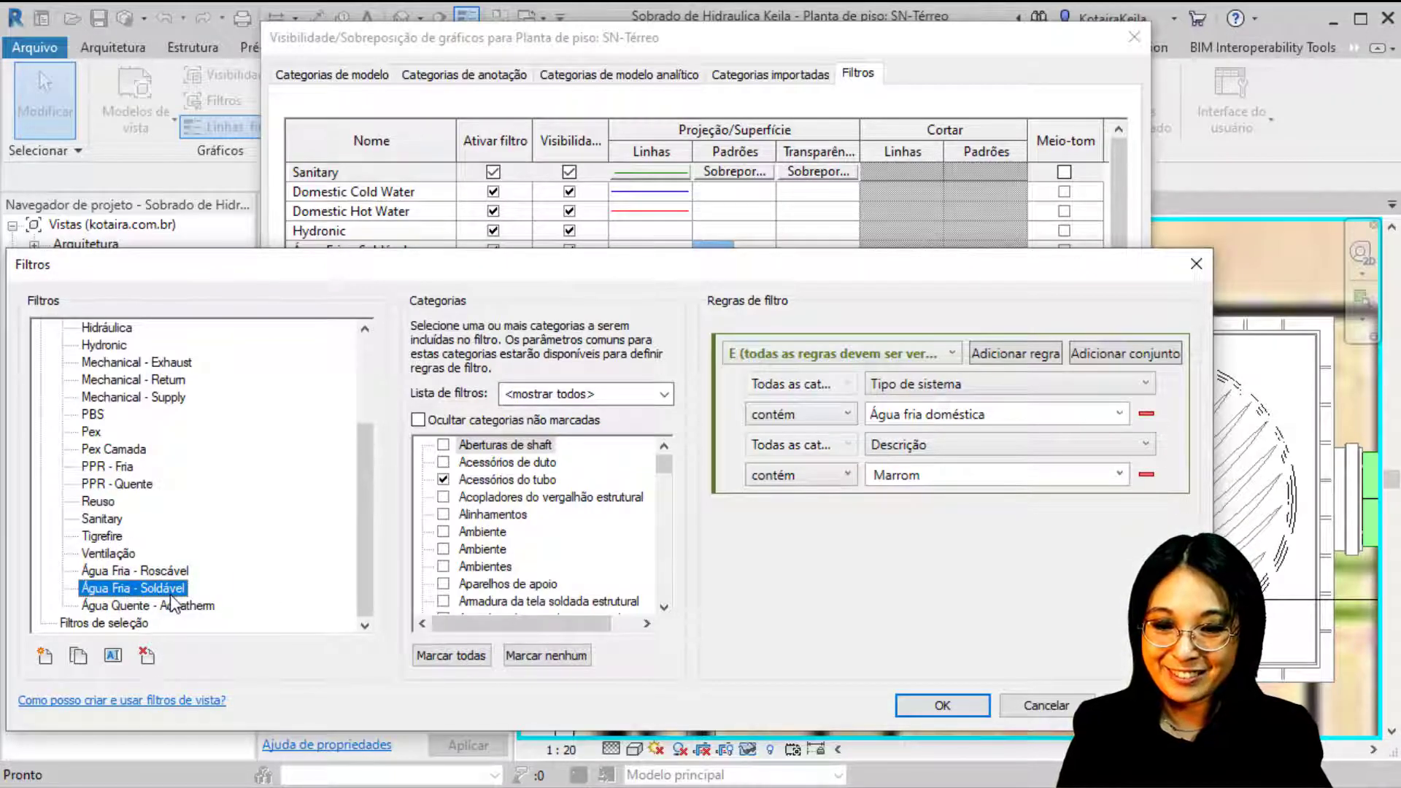
left_click(540, 481)
left_click_drag(672, 472, 678, 489)
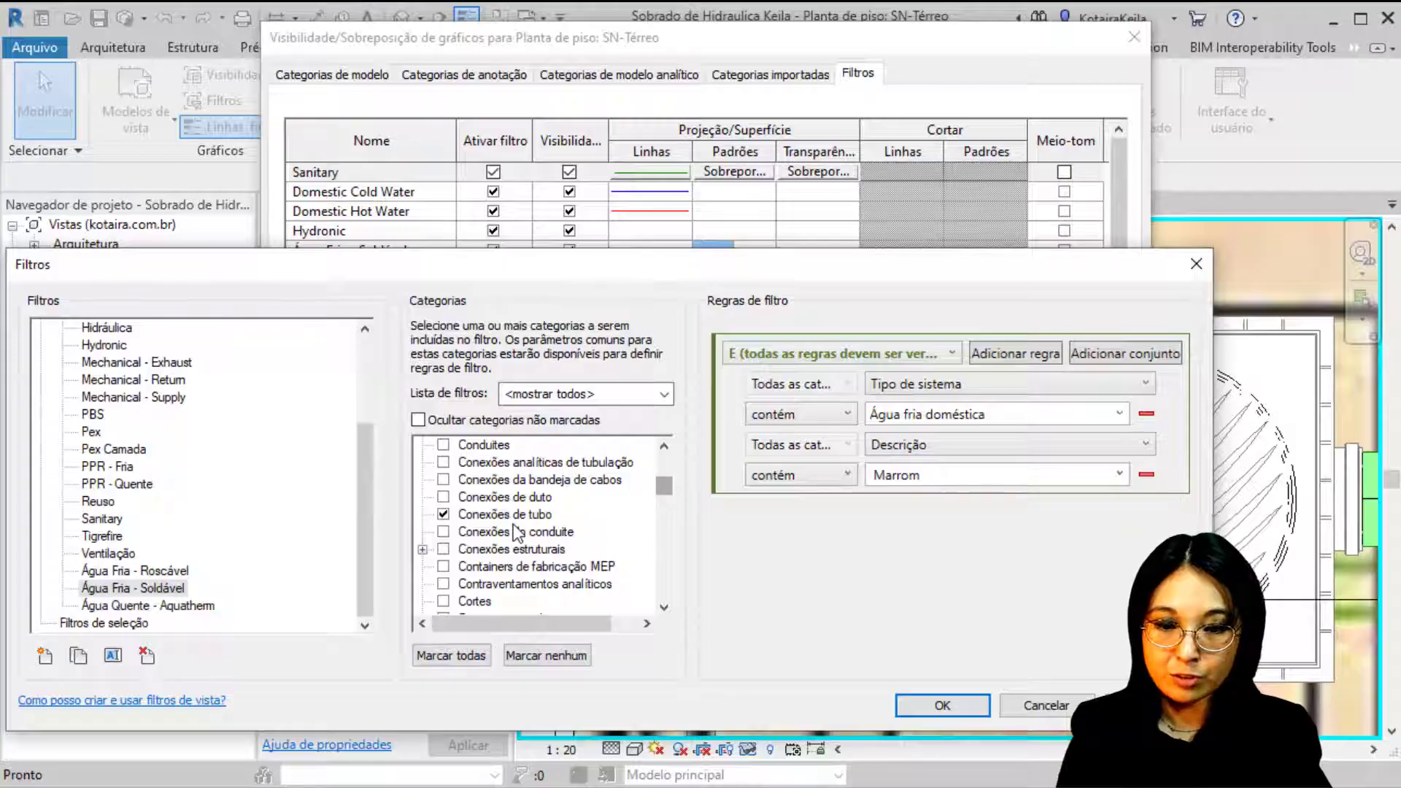
left_click(520, 533)
left_click(539, 514)
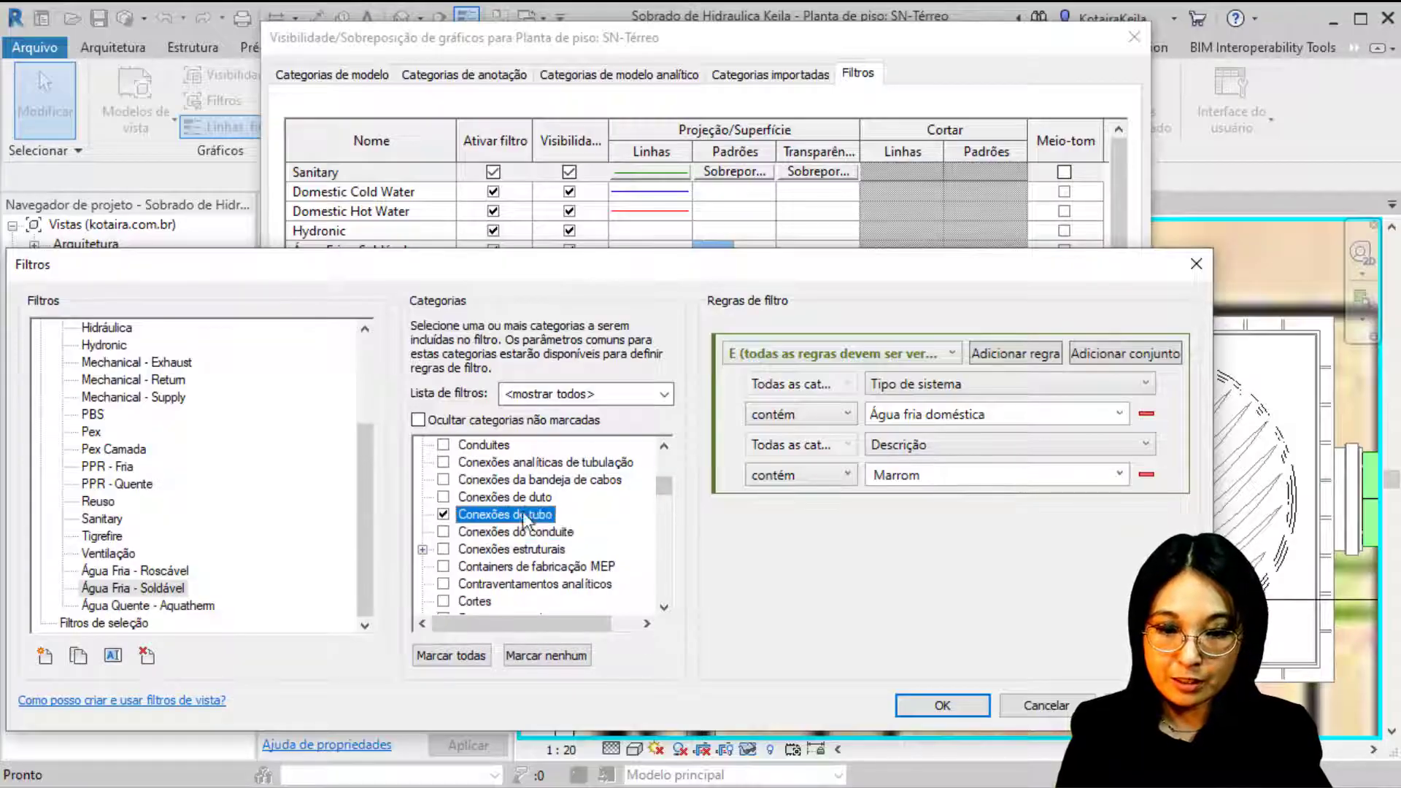
left_click_drag(668, 479, 667, 589)
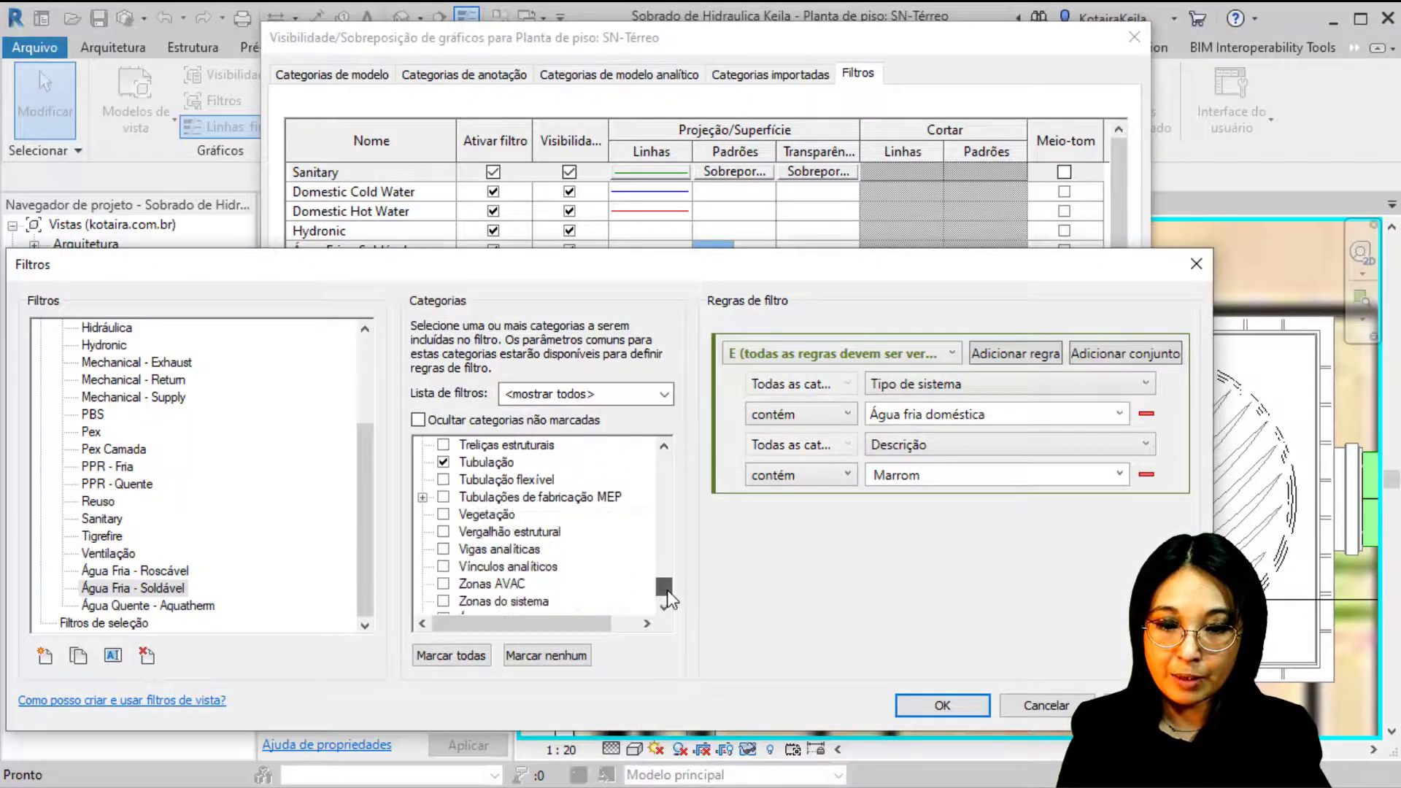
left_click(485, 462)
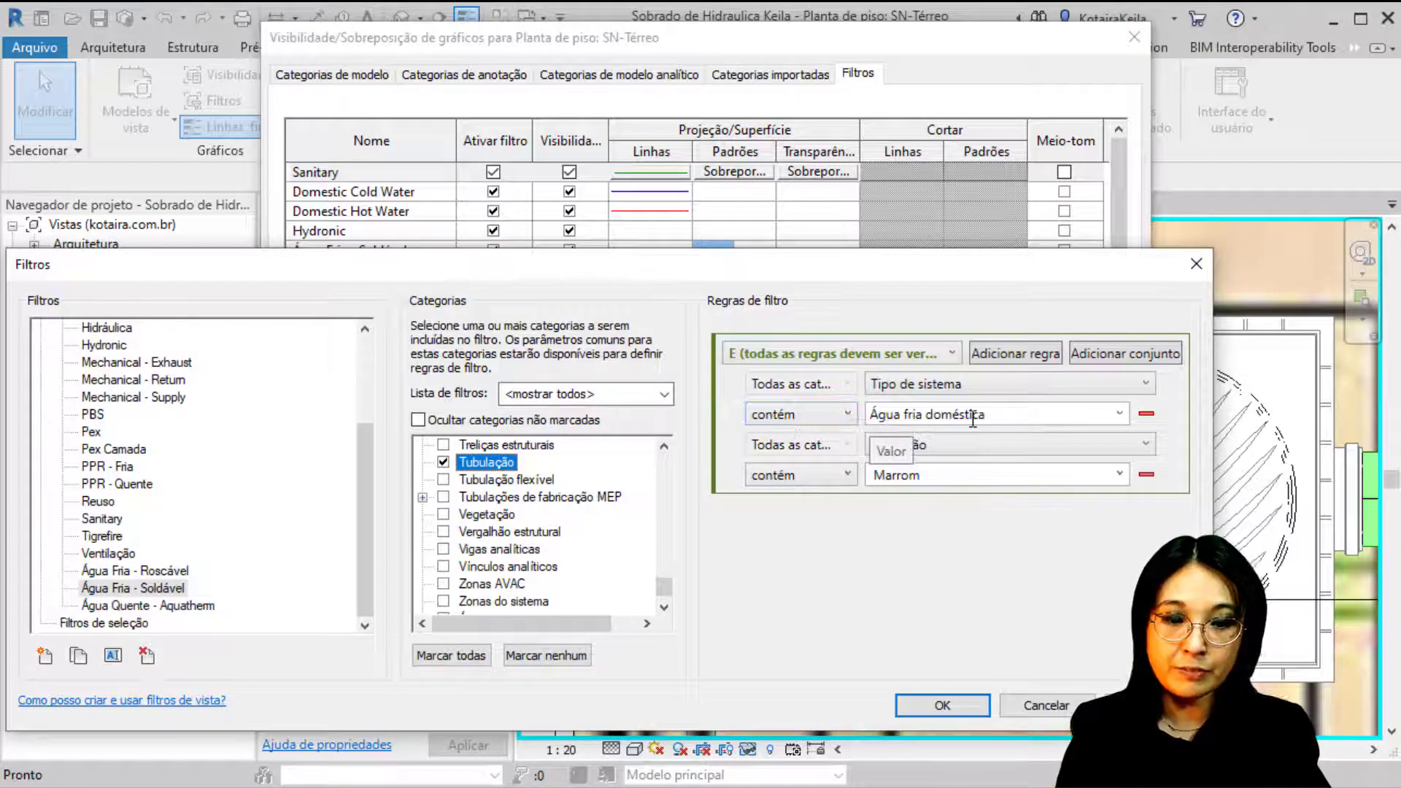
Step: Examine the Água fria doméstica value in the Água Fria - Soldável filter's Tipo de sistema rule
left_click(884, 422)
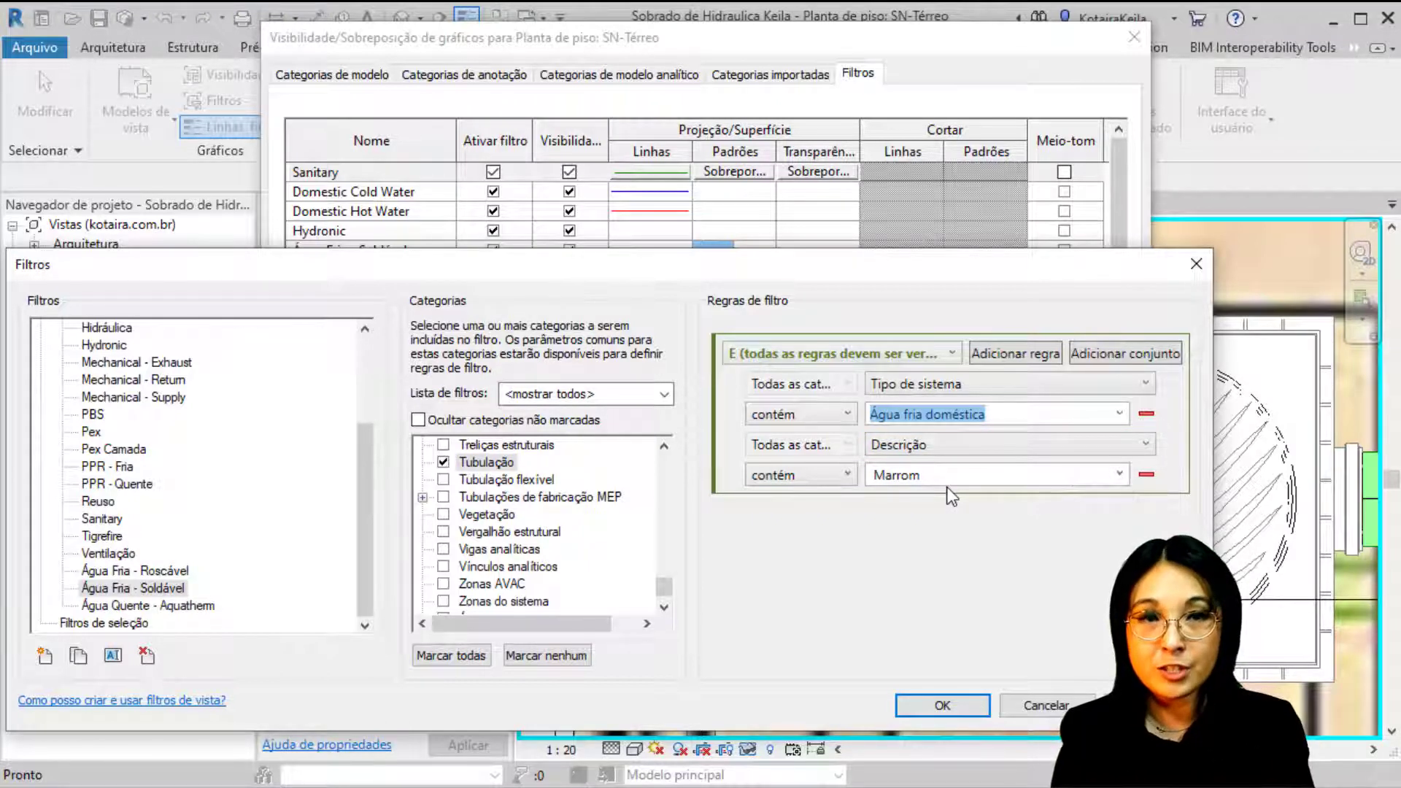
left_click(884, 414)
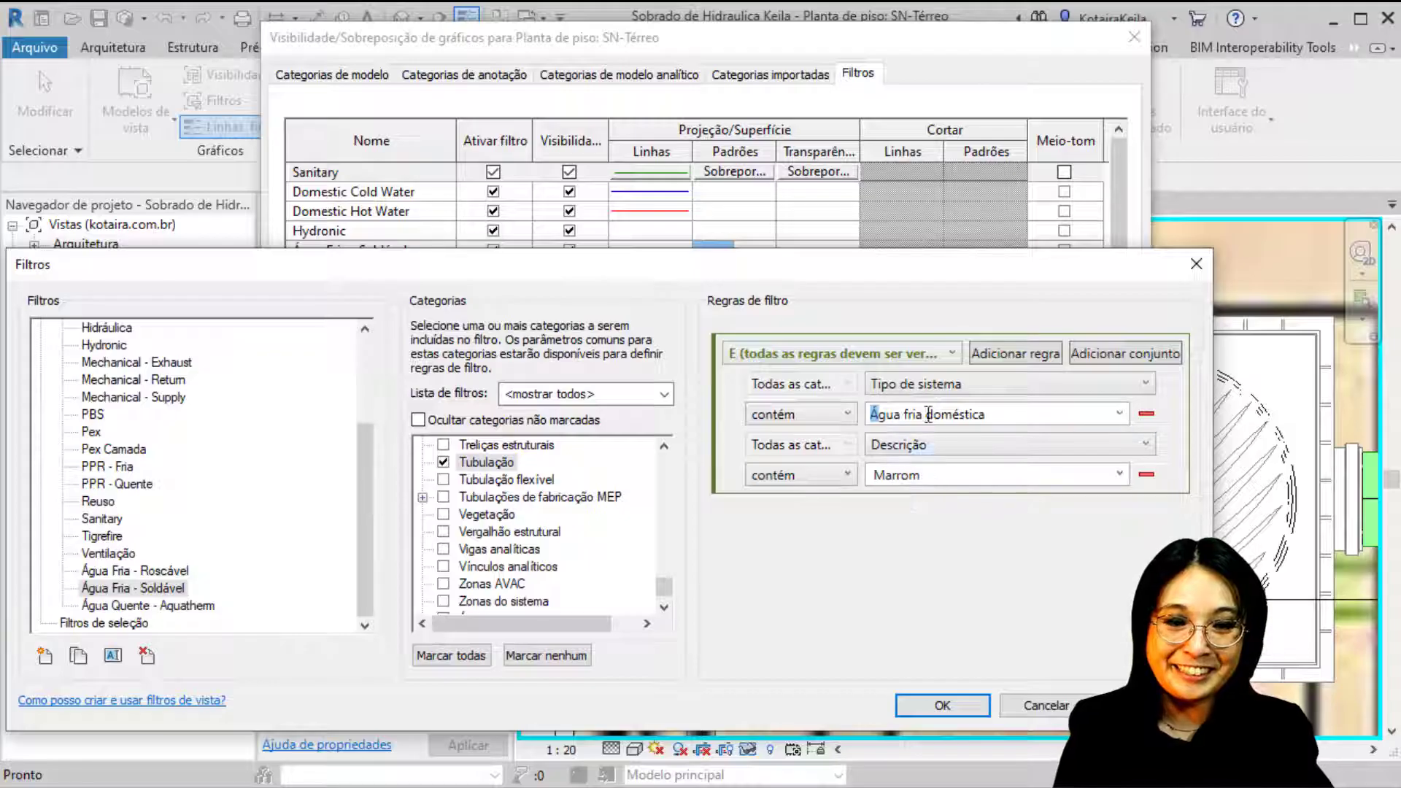
left_click(955, 414)
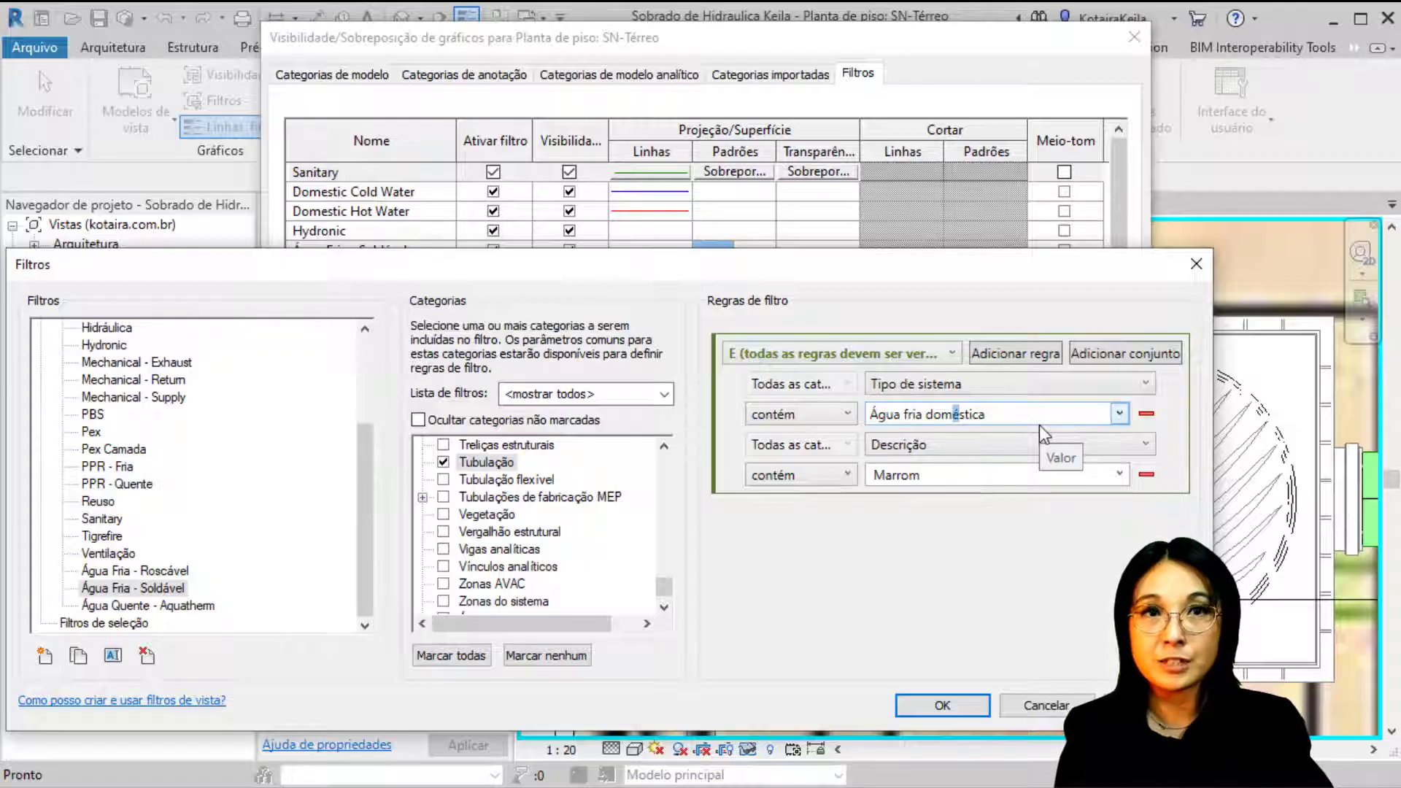
left_click_drag(1015, 416, 850, 414)
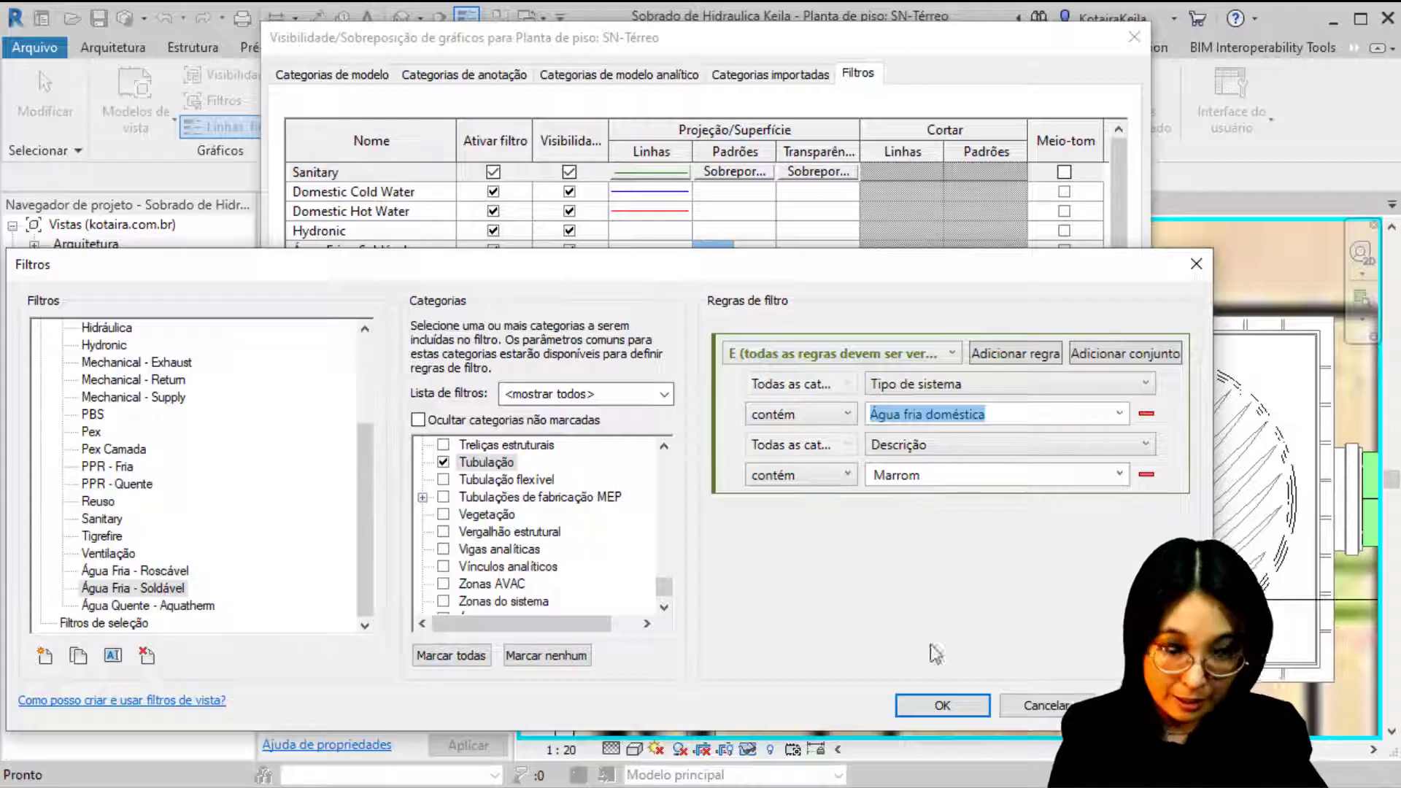
Step: Compare the rules of the Água Quente - Aquatherm, Sanitary and Esgoto - Série Normal filters, and close the filter definitions
left_click(177, 607)
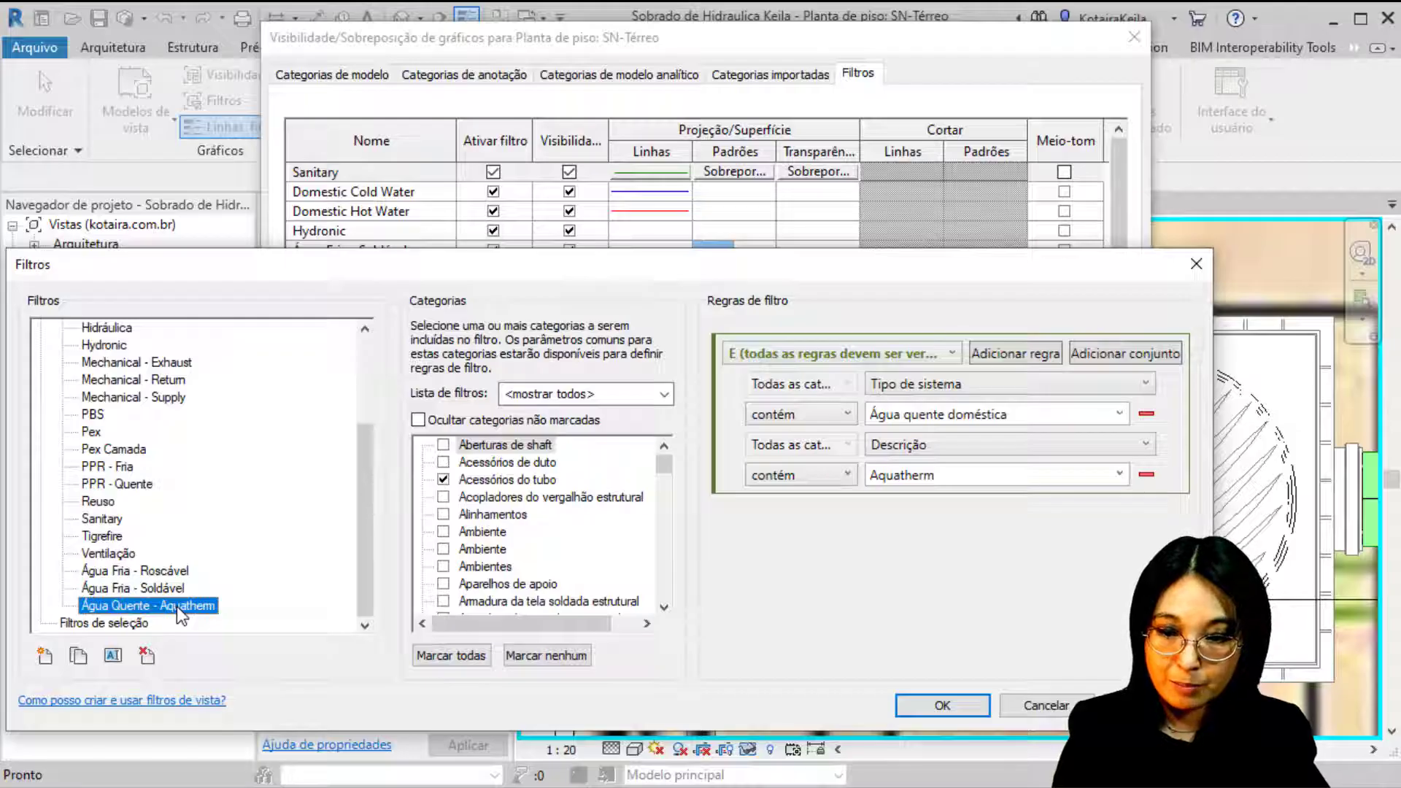
left_click(99, 523)
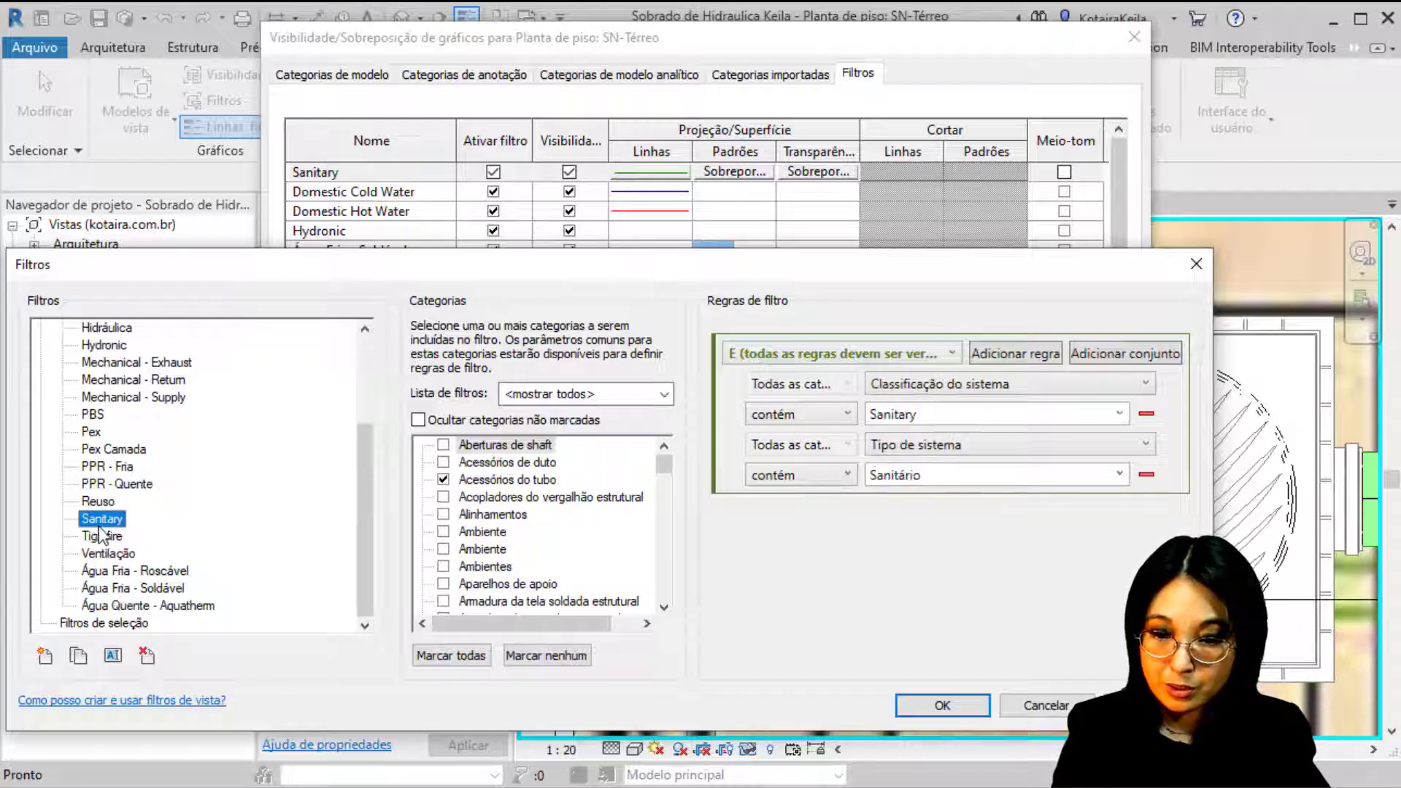
key("e")
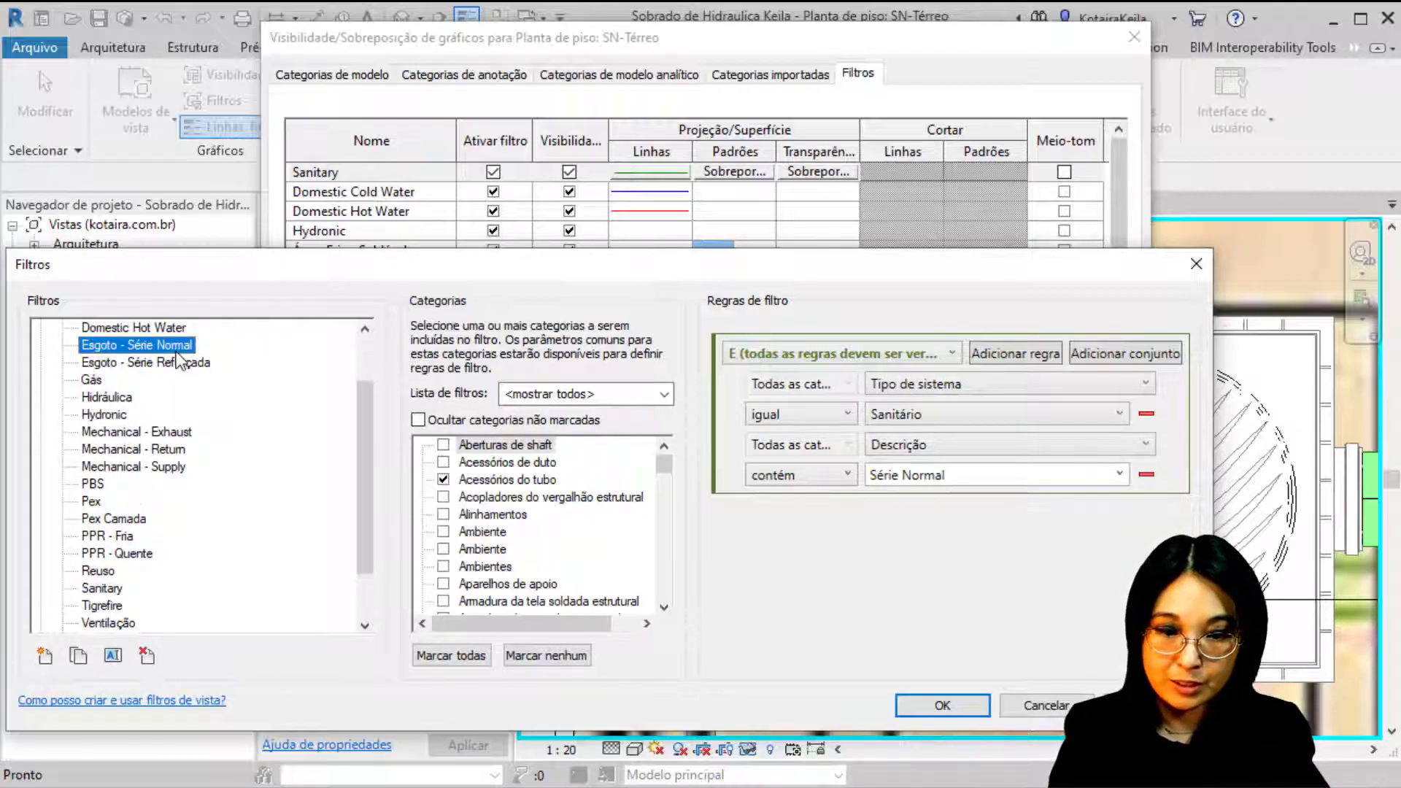
left_click(942, 706)
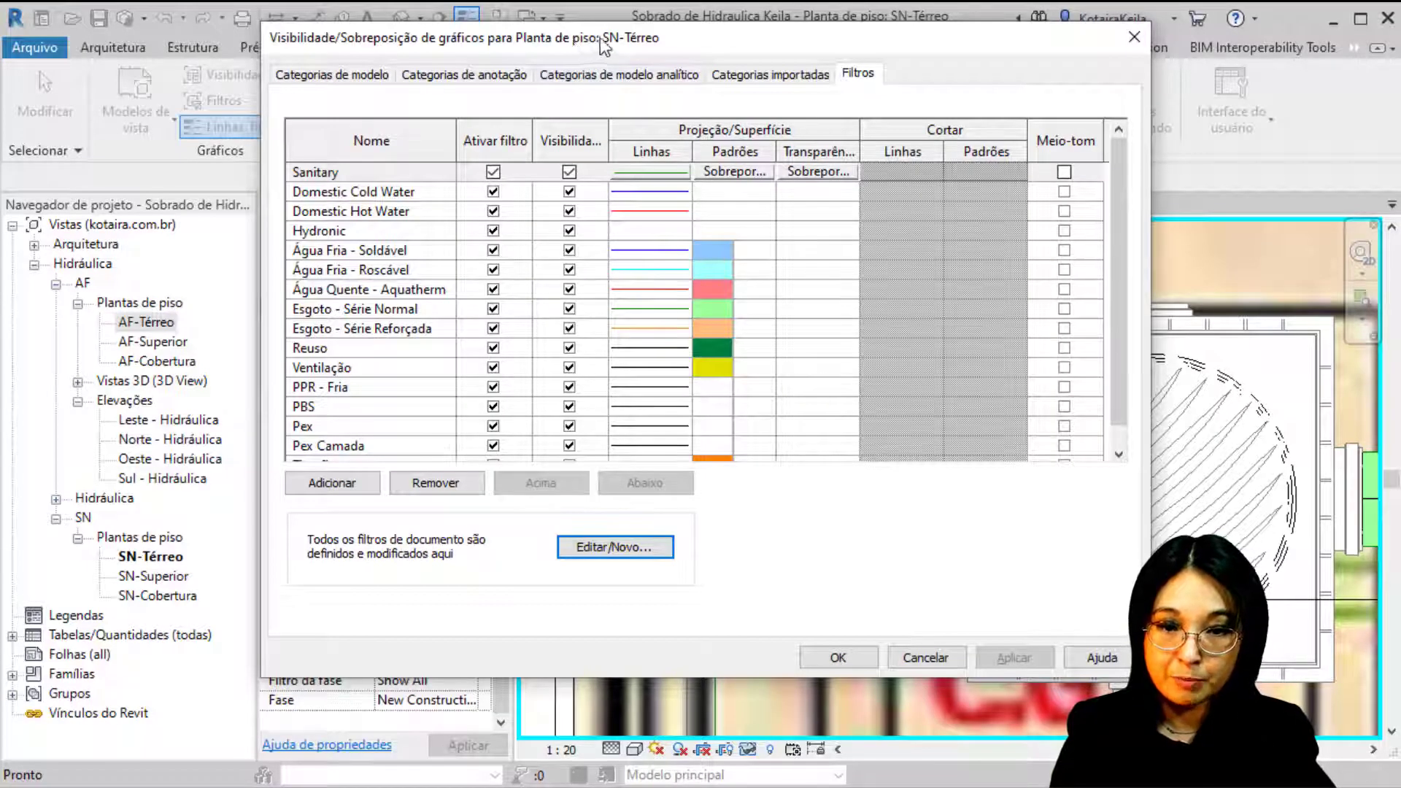
Step: Disable the Água Fria - Soldável filter in SN-Térreo's Visibility/Graphics overrides and apply the change to the view
left_click_drag(562, 40, 647, 49)
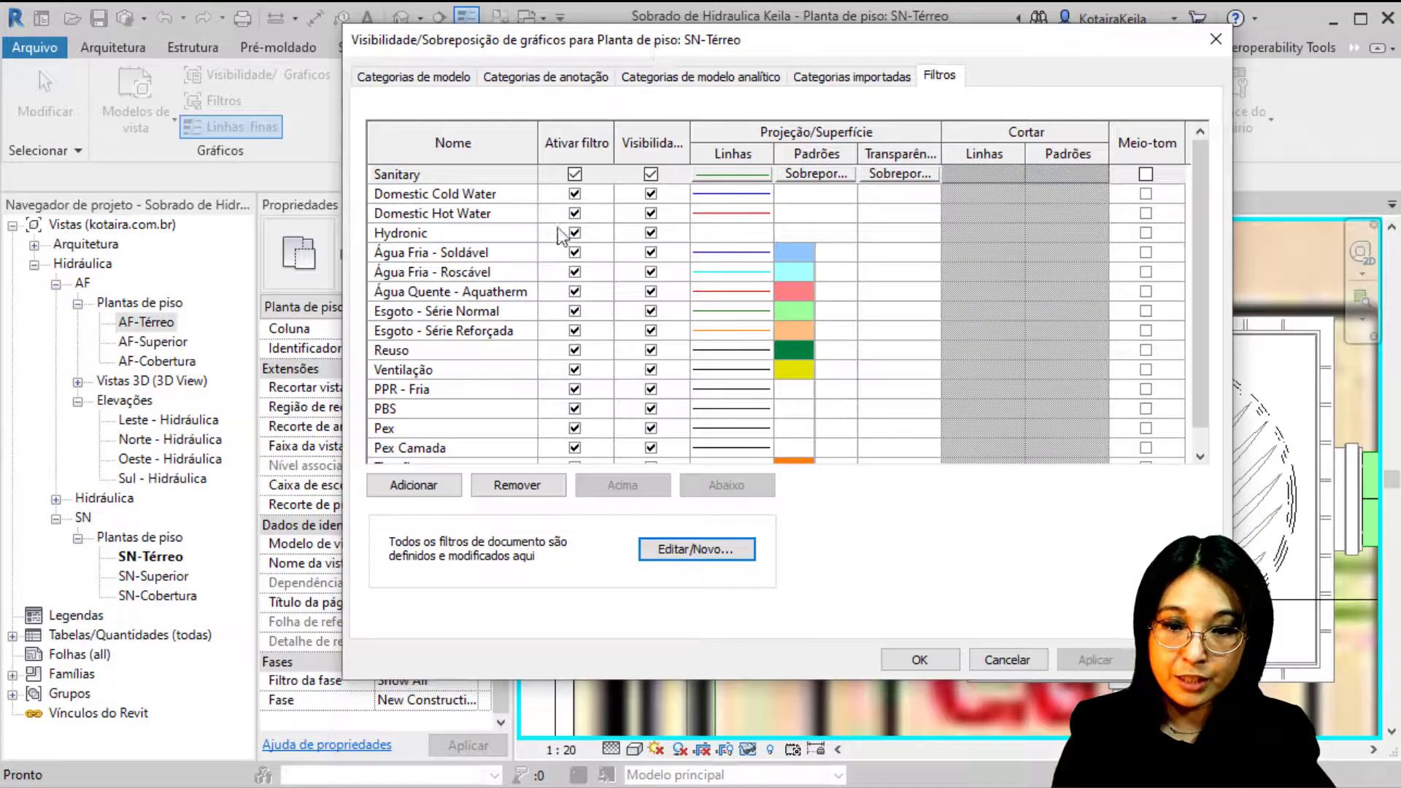
left_click(574, 253)
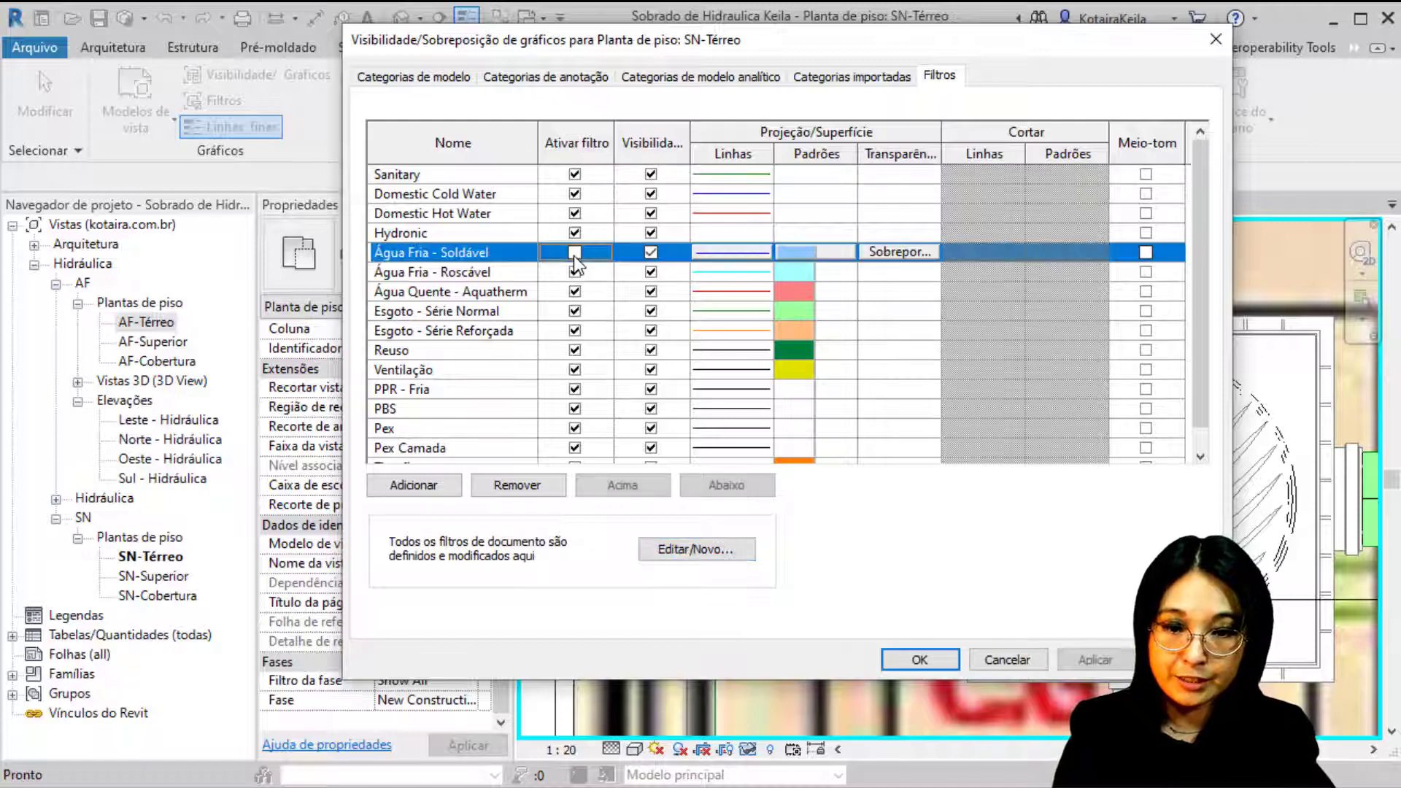
left_click_drag(714, 40, 468, 50)
left_click(856, 665)
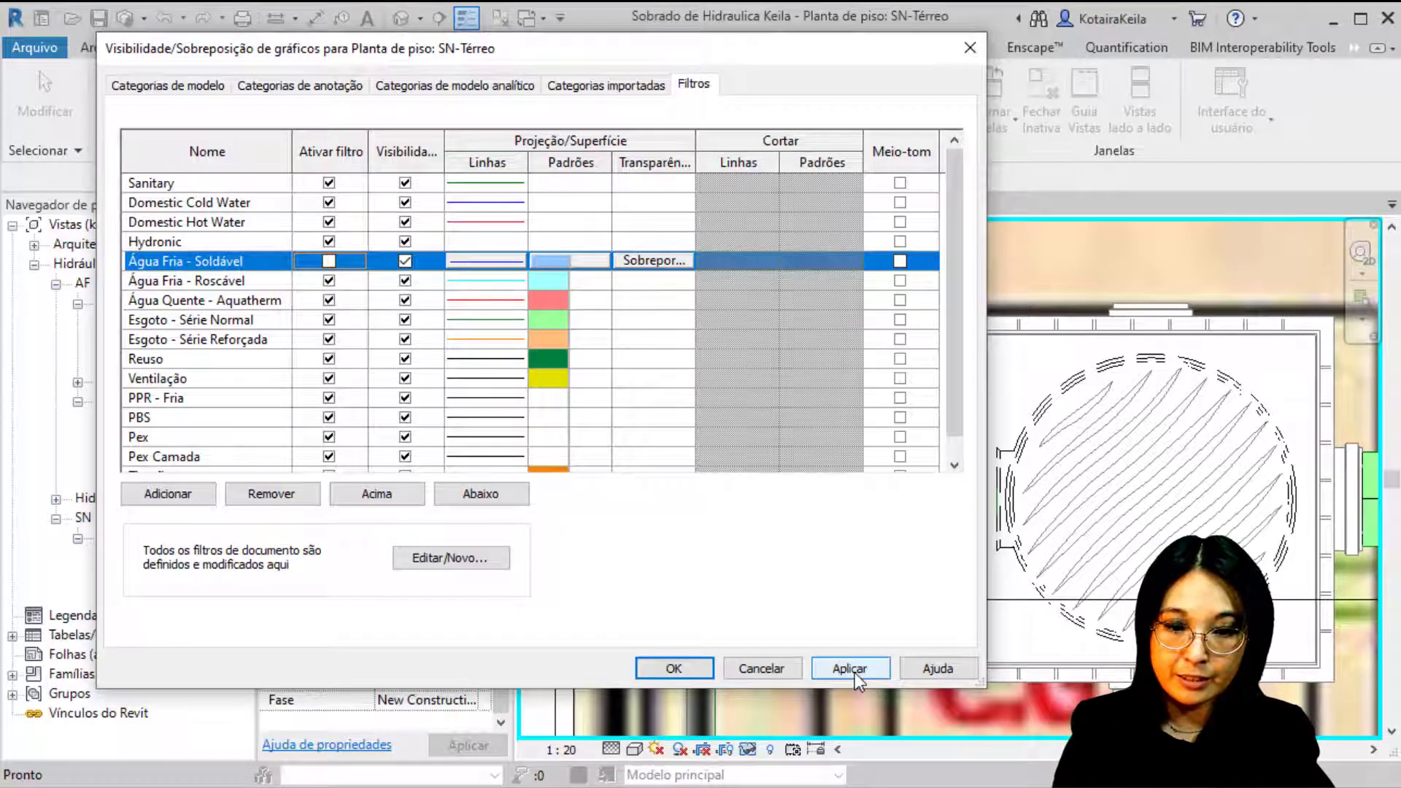
left_click_drag(350, 55, 542, 46)
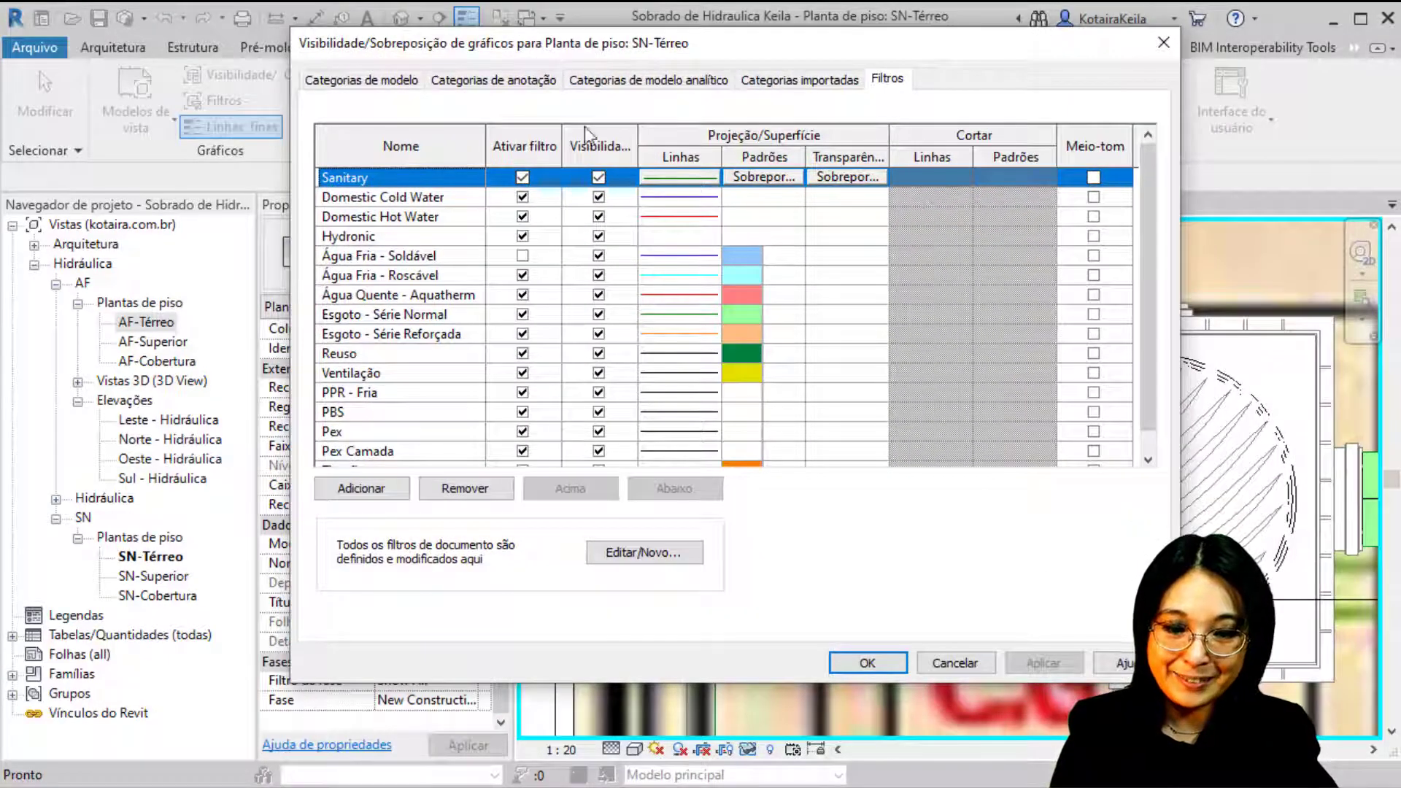
left_click(865, 664)
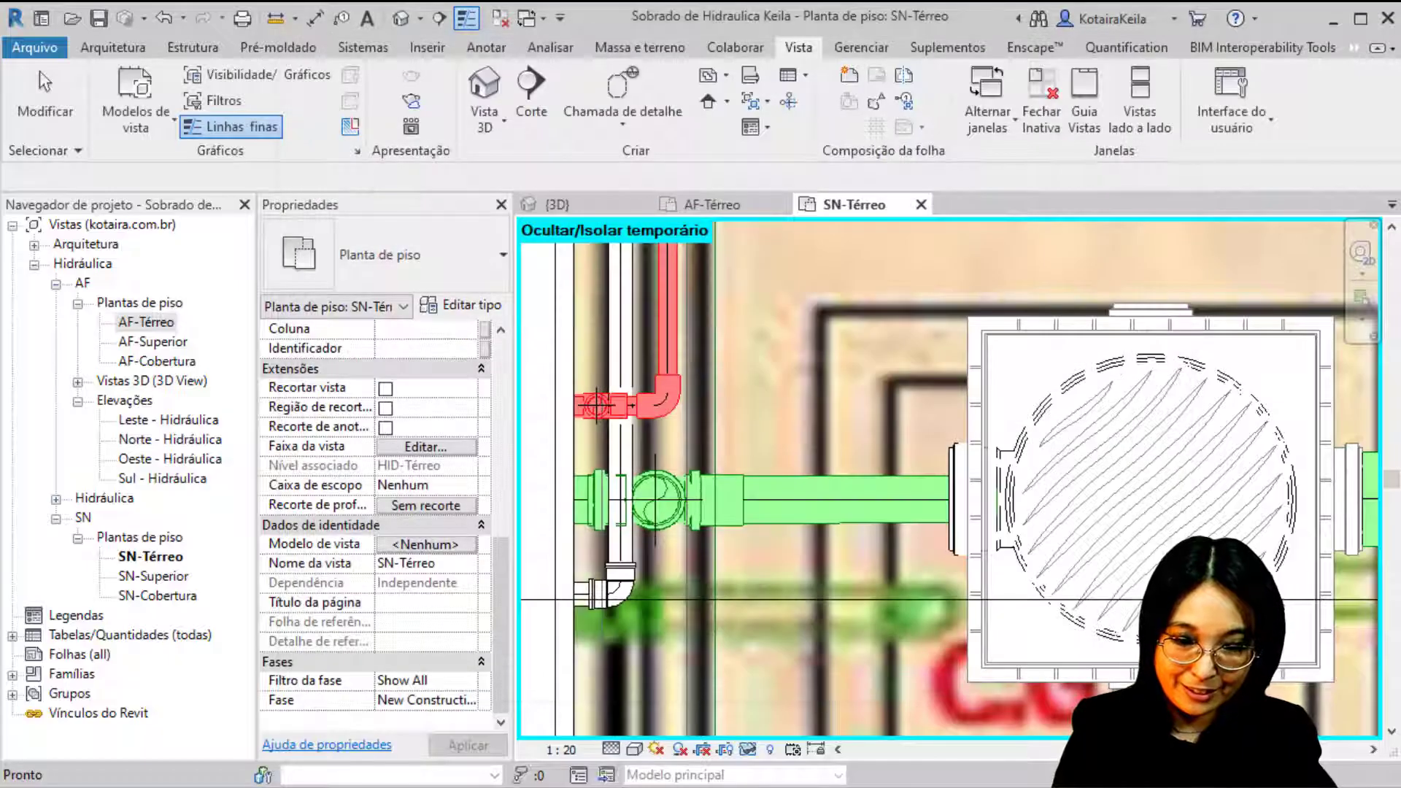
Step: Set the SN-Térreo view's visual style to Sombreado
left_click(635, 751)
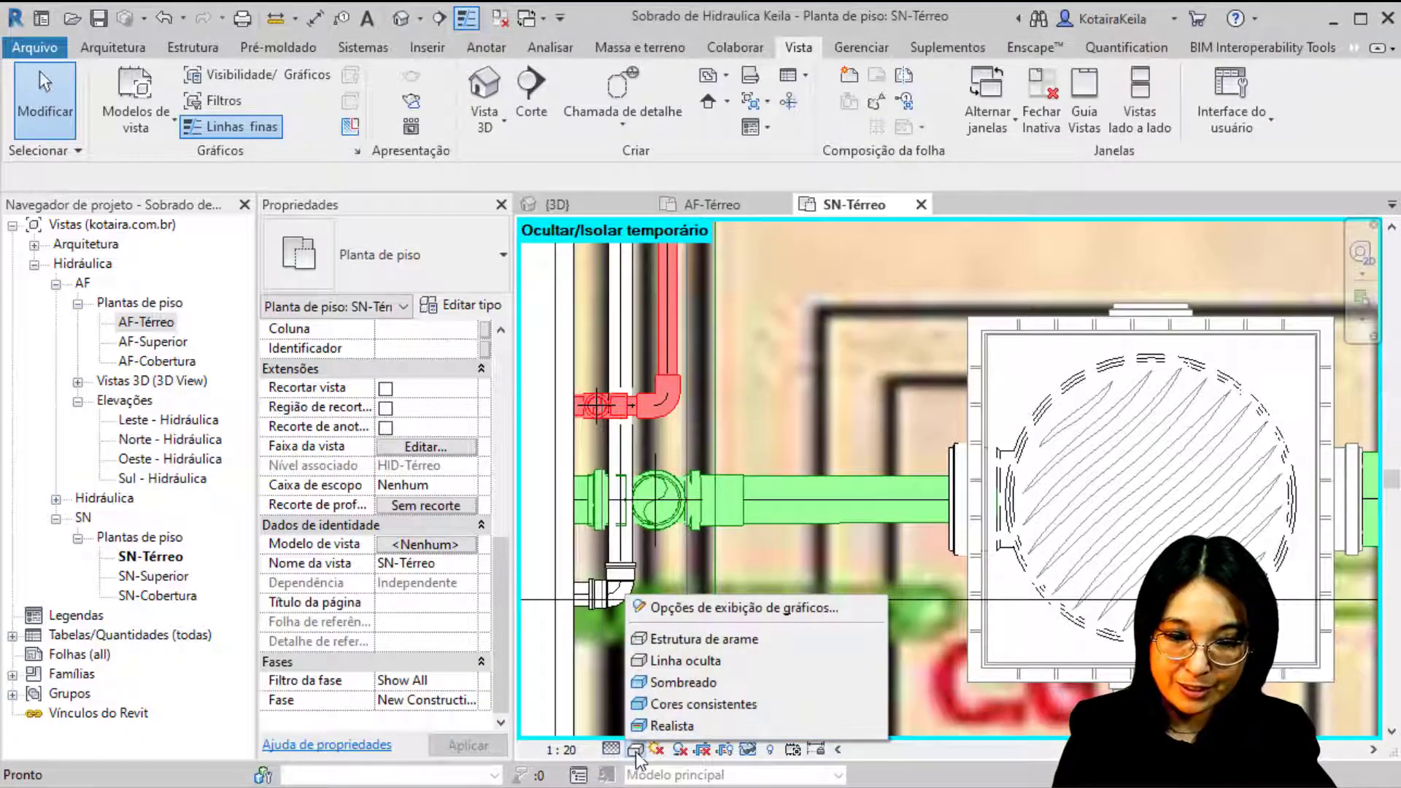
left_click(707, 680)
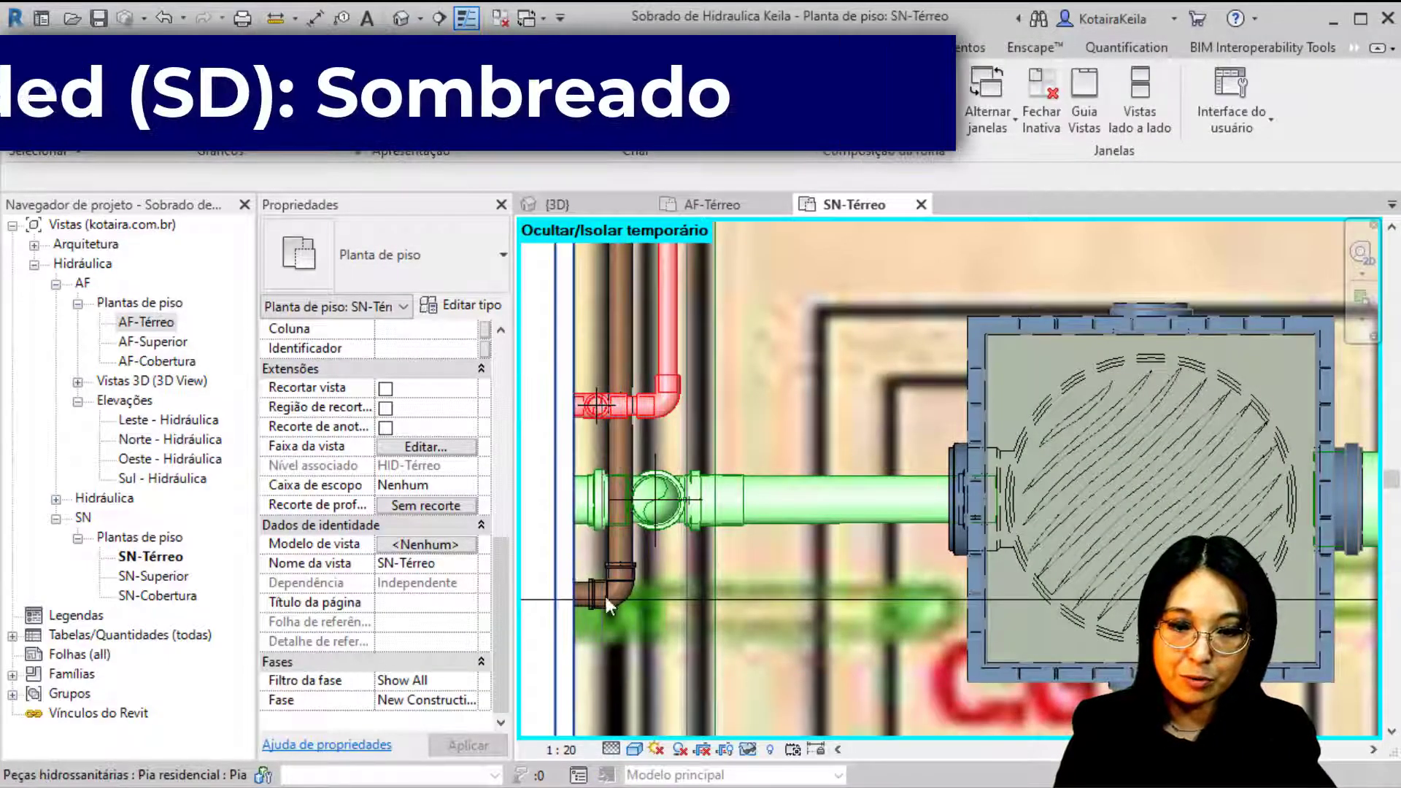
left_click(635, 749)
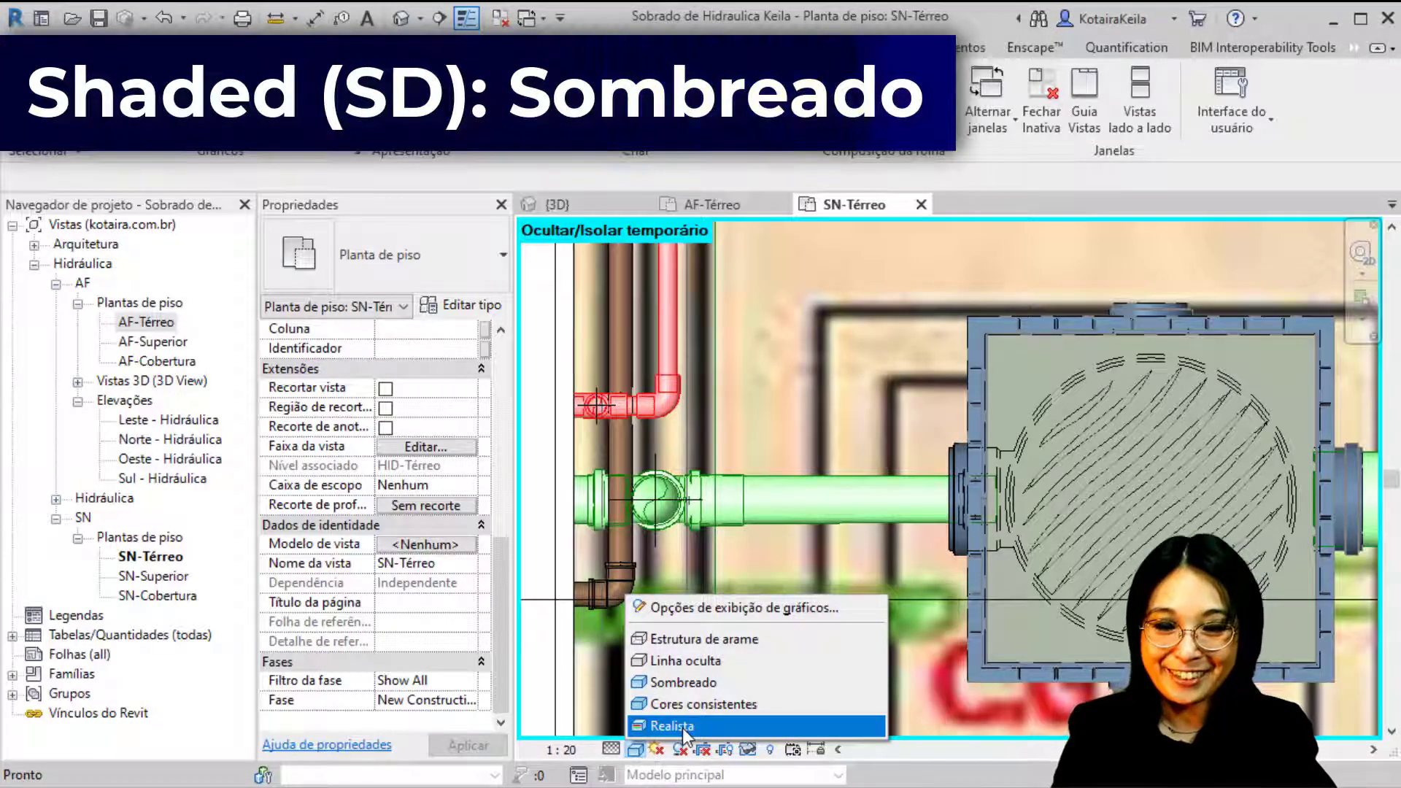
left_click(864, 458)
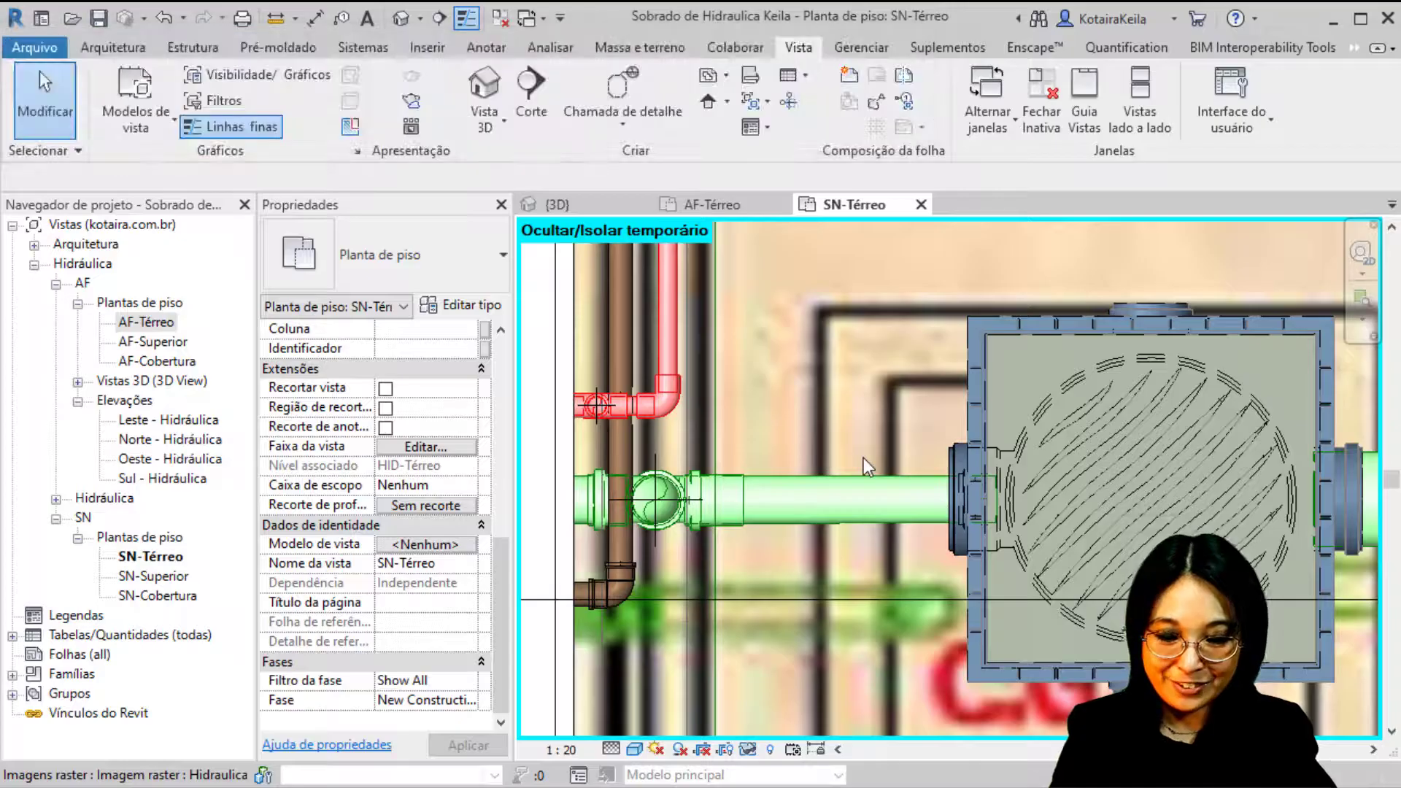
Step: Re-enable the Água Fria - Soldável filter in SN-Térreo's Visibility/Graphics overrides, turn off its visibility and apply
key("v")
key("v")
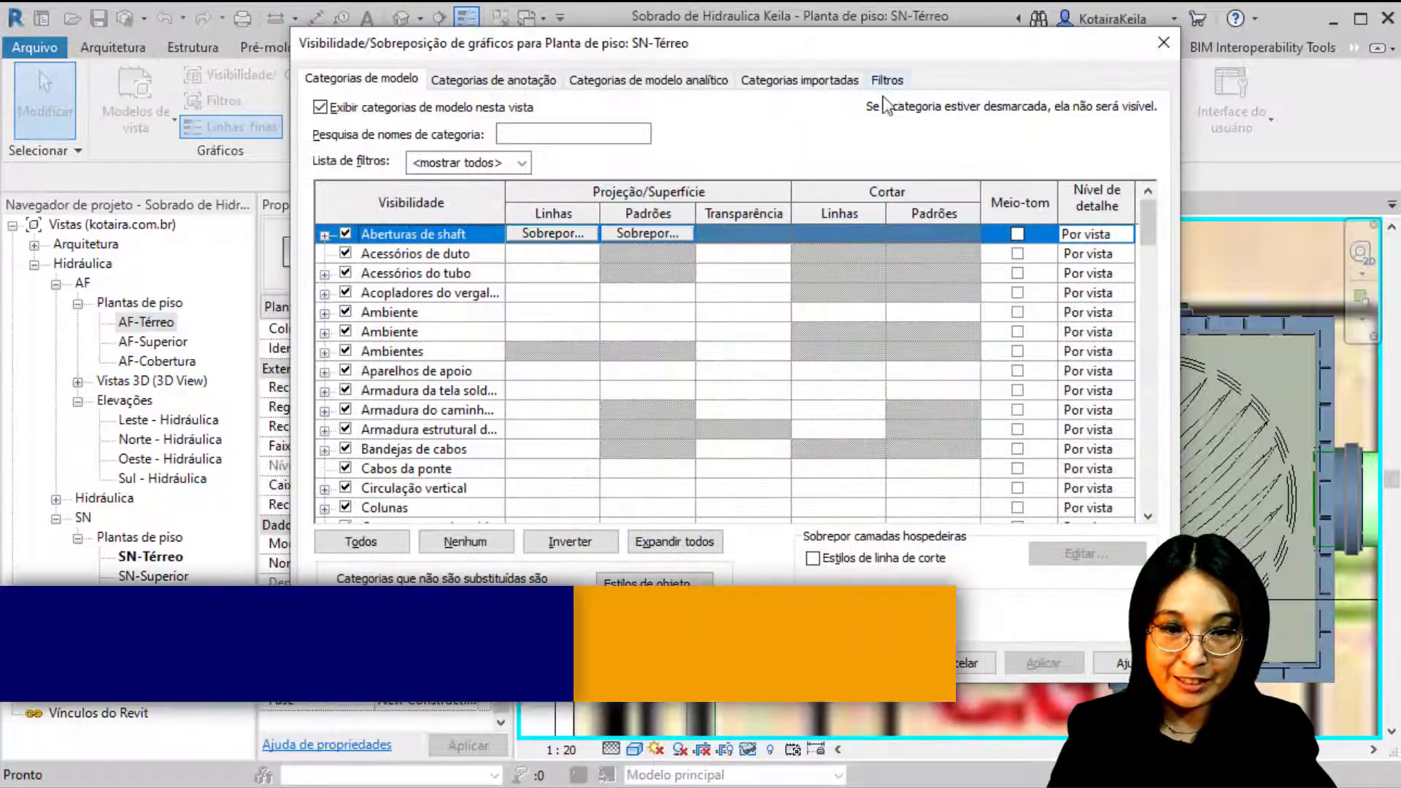
left_click(888, 78)
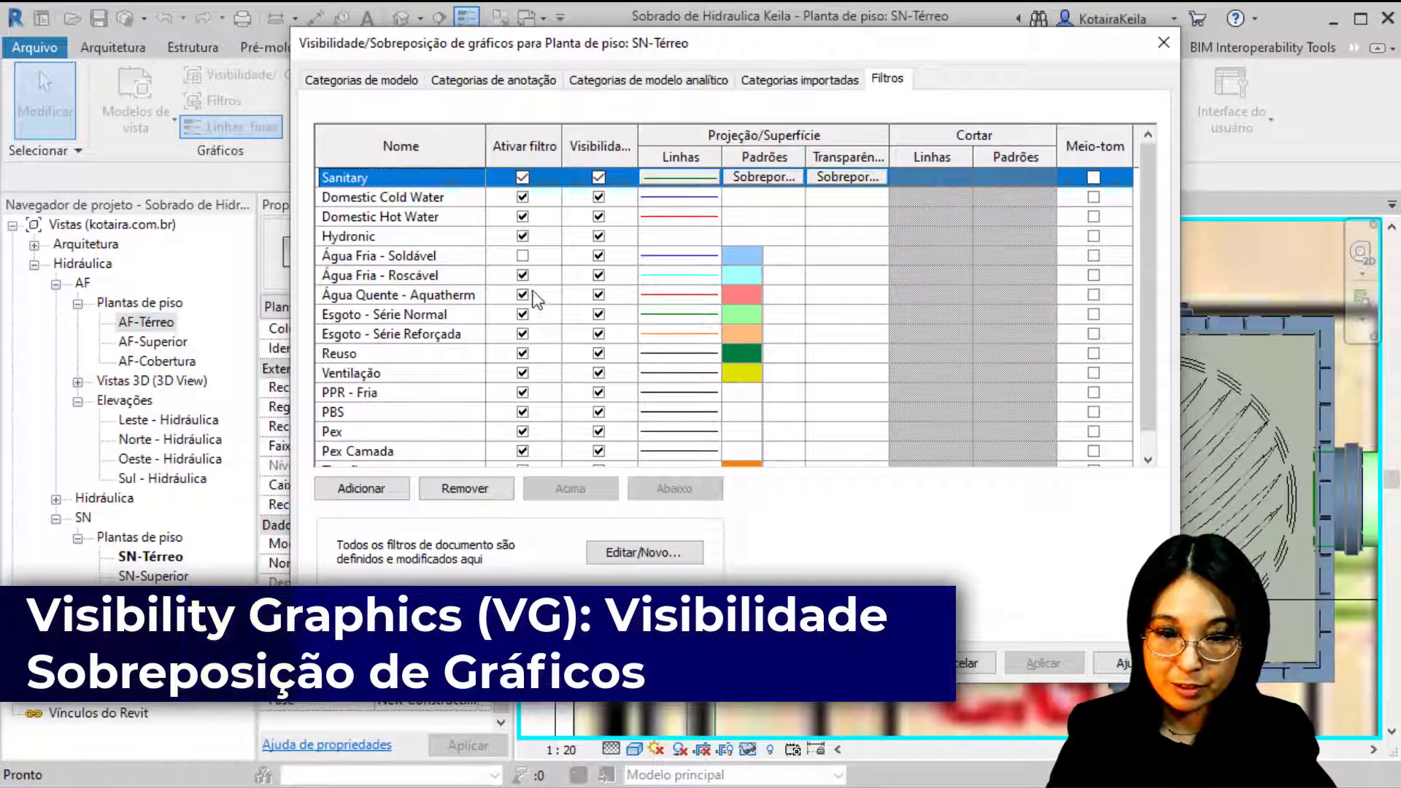
left_click(522, 256)
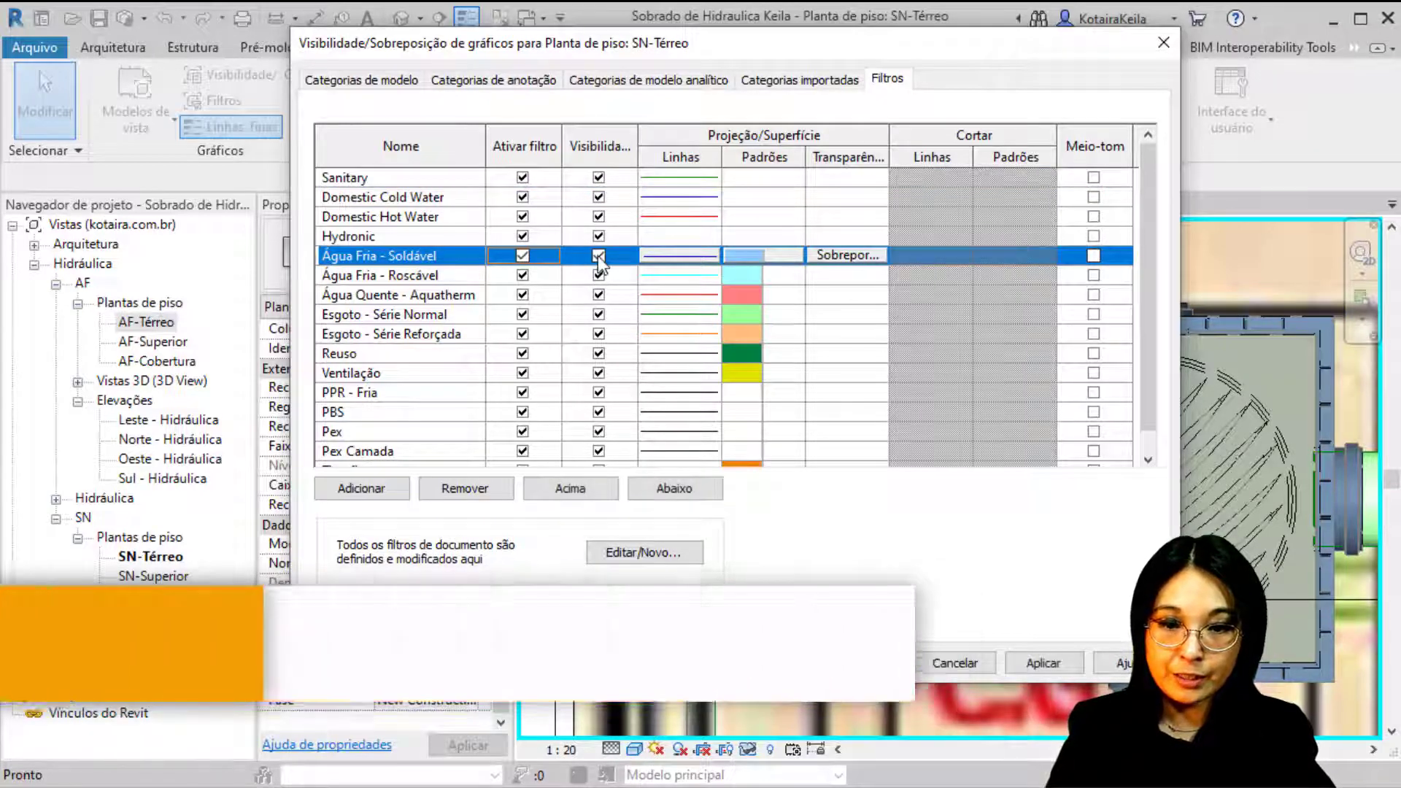
left_click(598, 256)
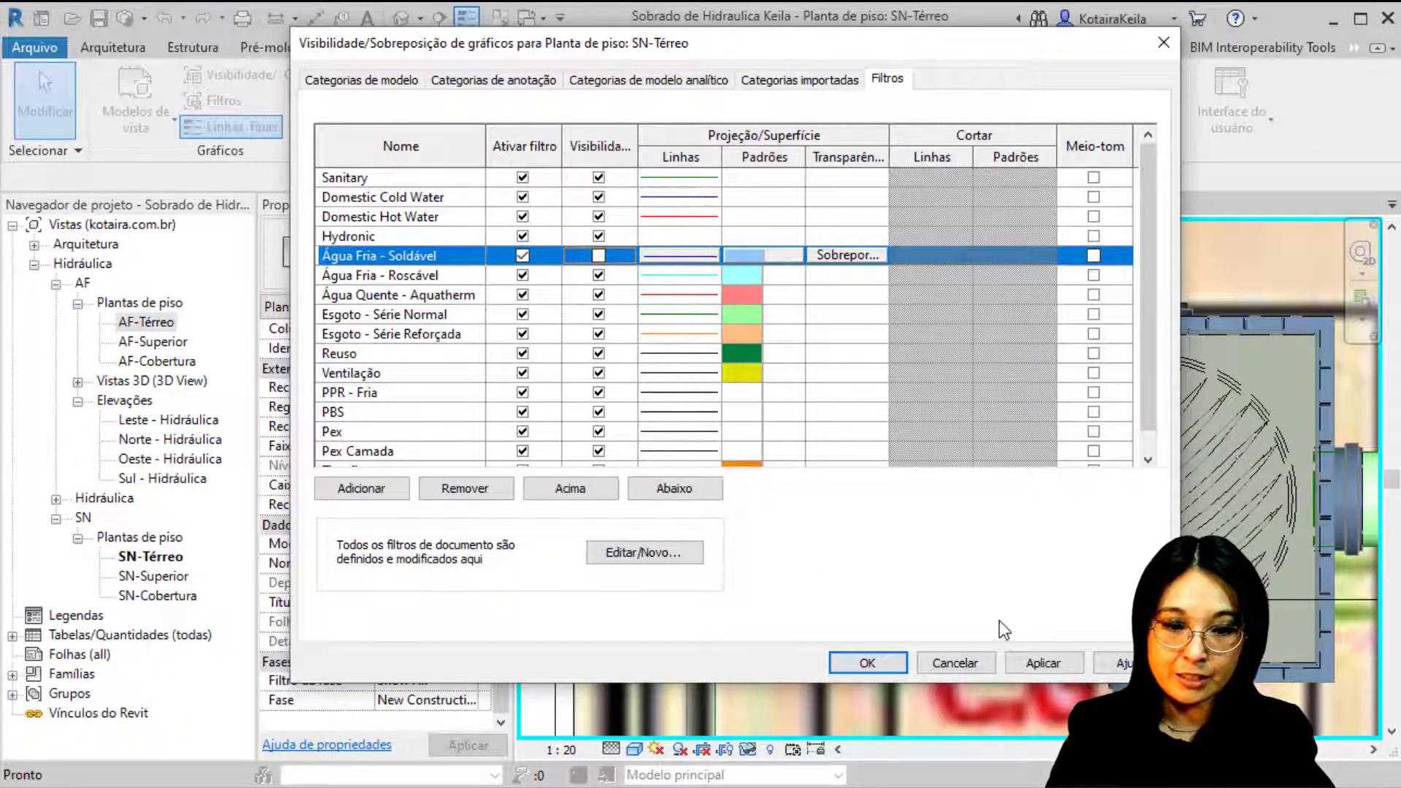
left_click(1044, 663)
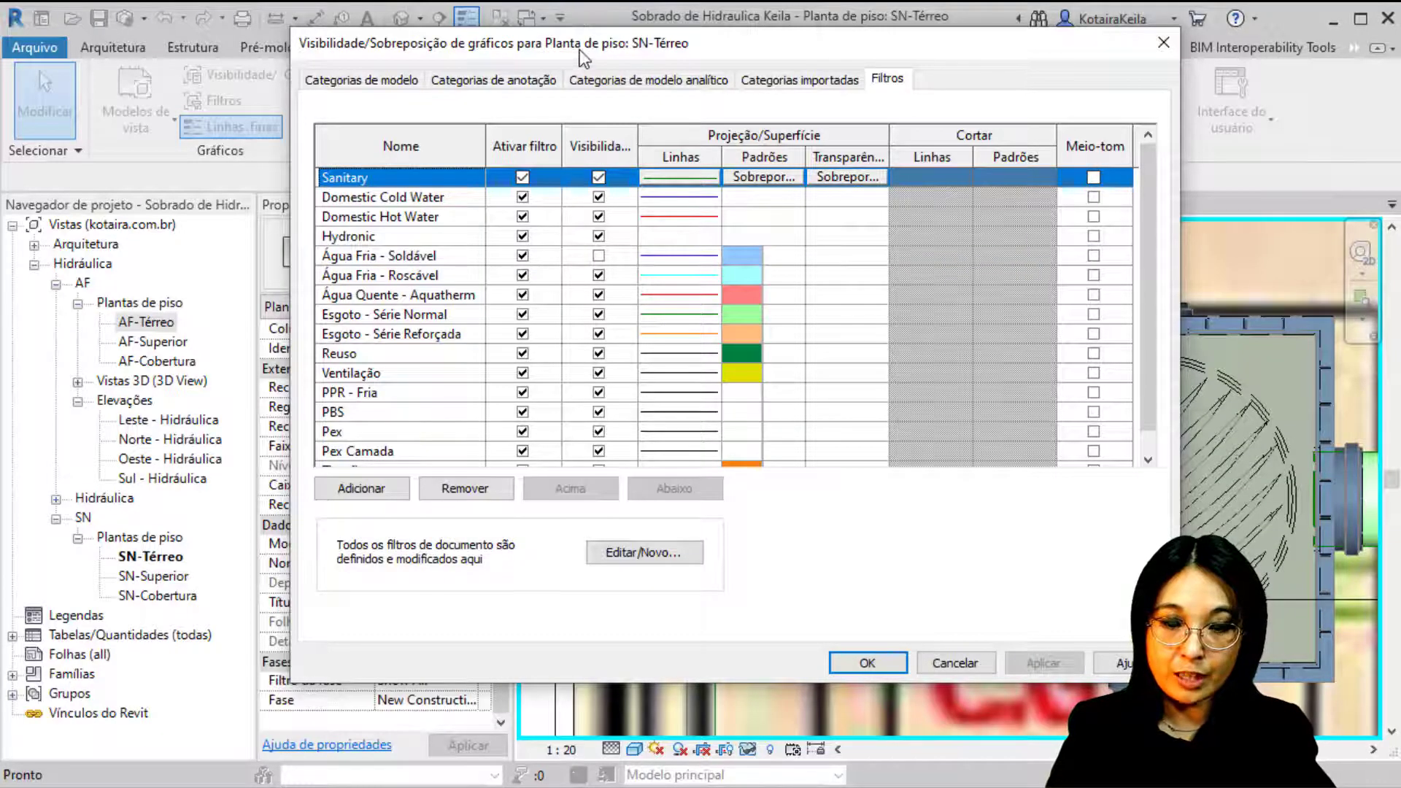
Step: Disable the Água Fria - Soldável filter while its visibility is off, apply, and uncover the piping to compare the effect
mouse_move(578, 50)
left_mouse_down()
mouse_move(1257, 369)
mouse_move(974, 274)
mouse_move(583, 50)
left_mouse_up()
left_click(528, 256)
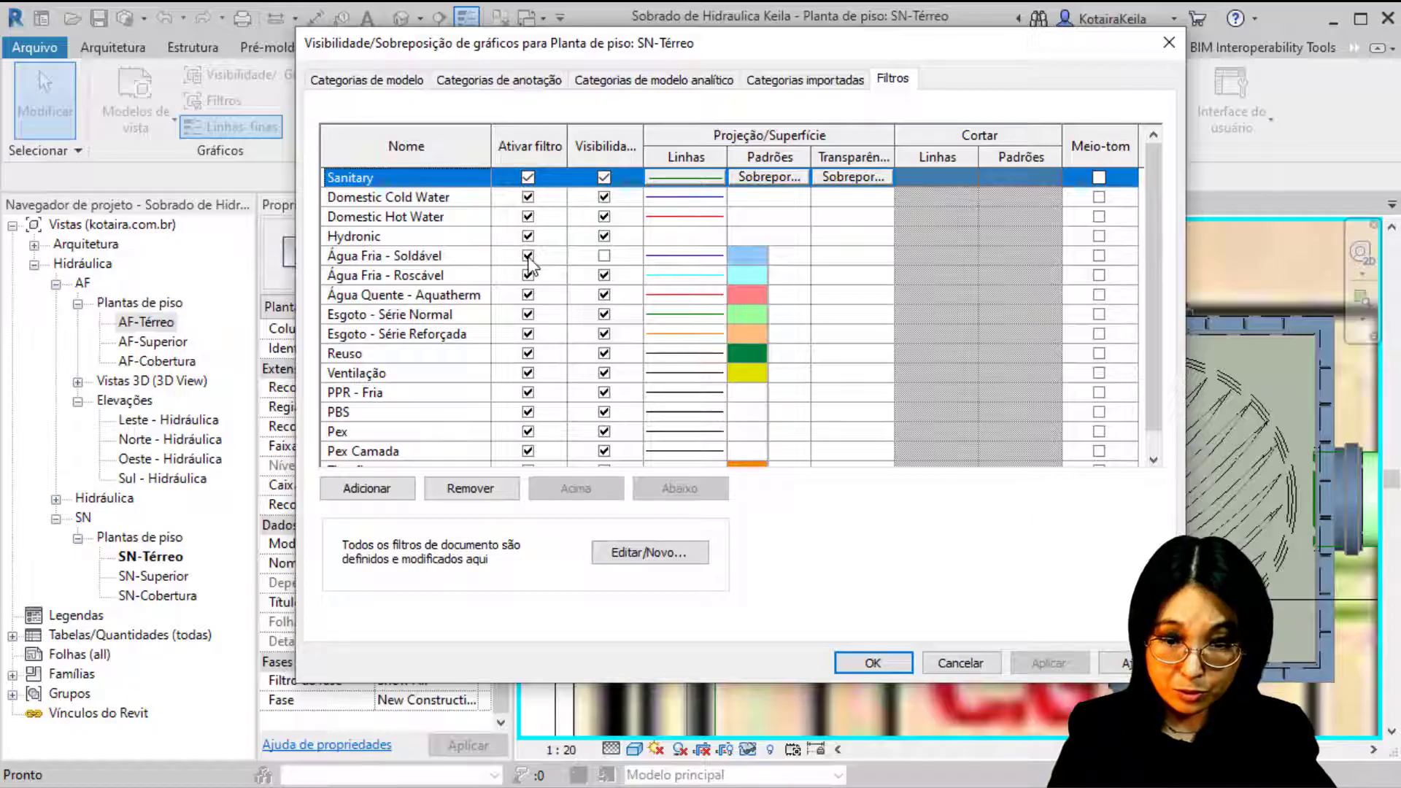
left_click_drag(721, 54, 506, 56)
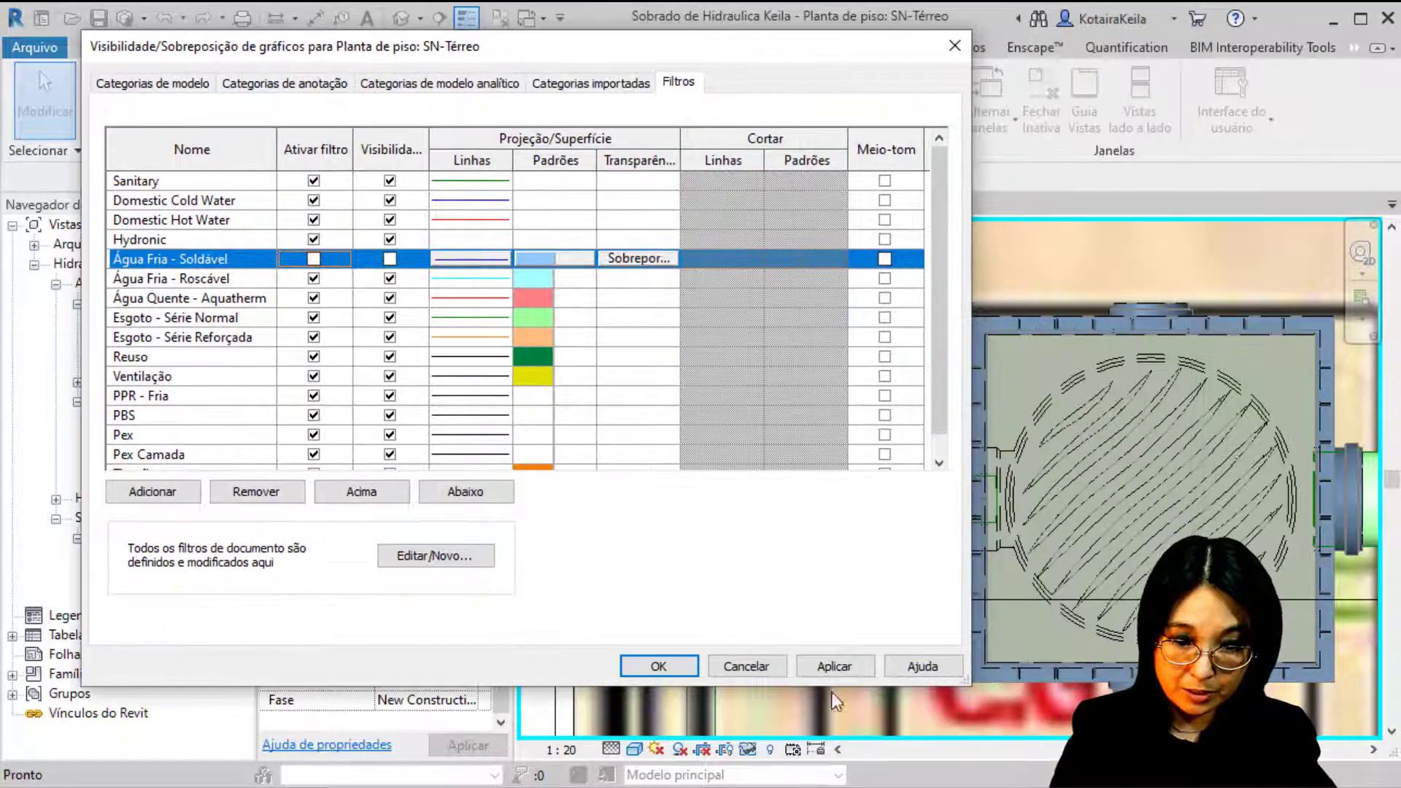
left_click(838, 668)
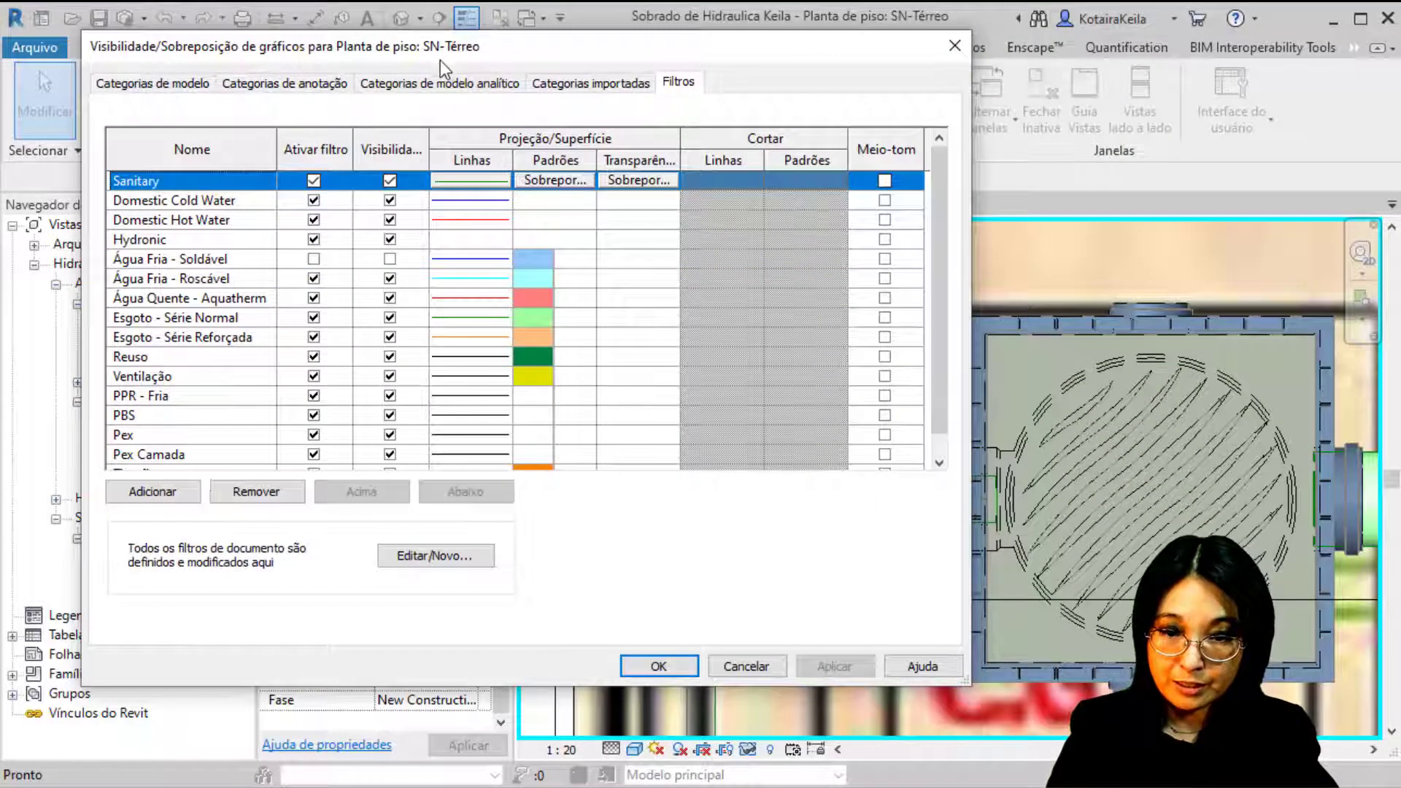
left_click_drag(442, 60, 1150, 102)
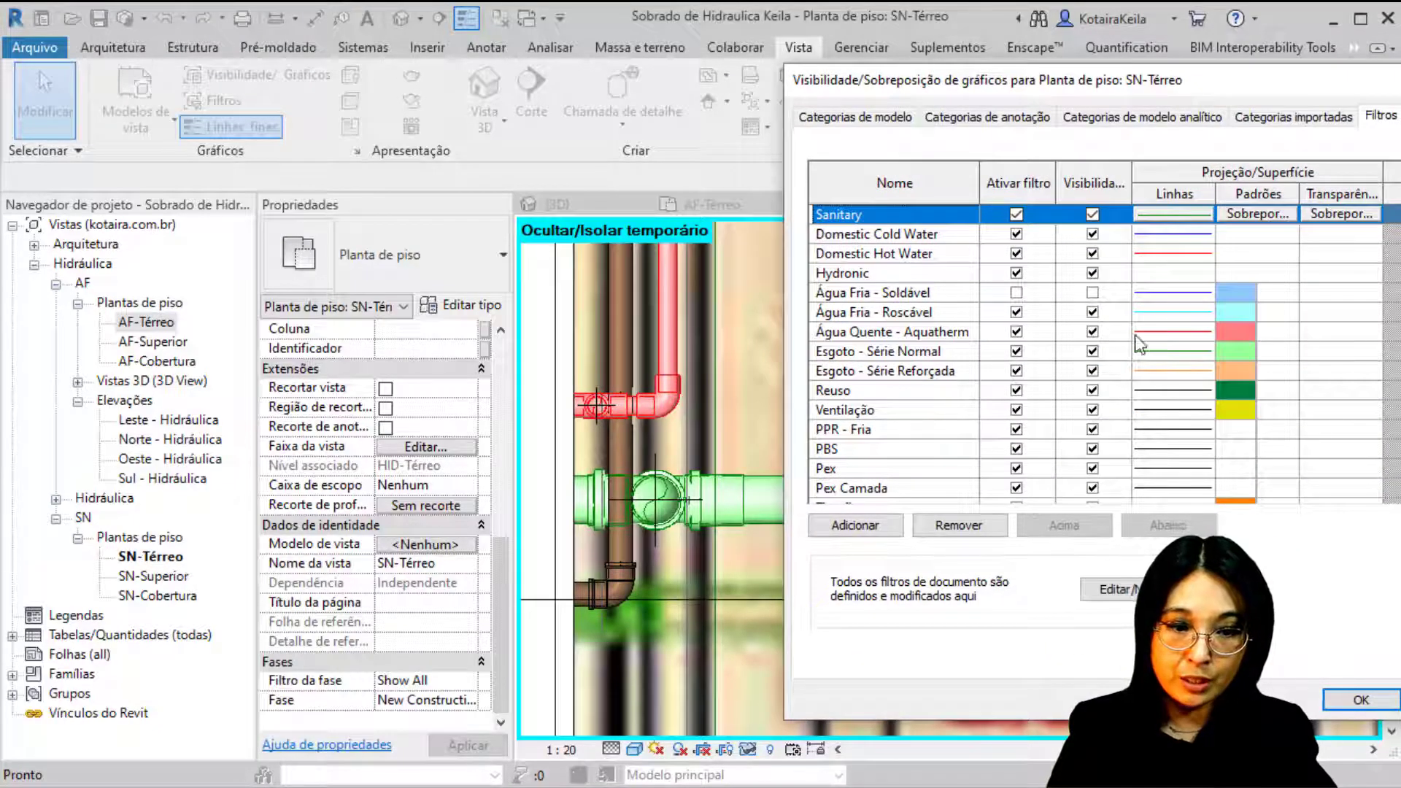
Step: Enable the Água Fria - Soldável filter again with its visibility off, and apply the change to SN-Térreo
left_click(1017, 293)
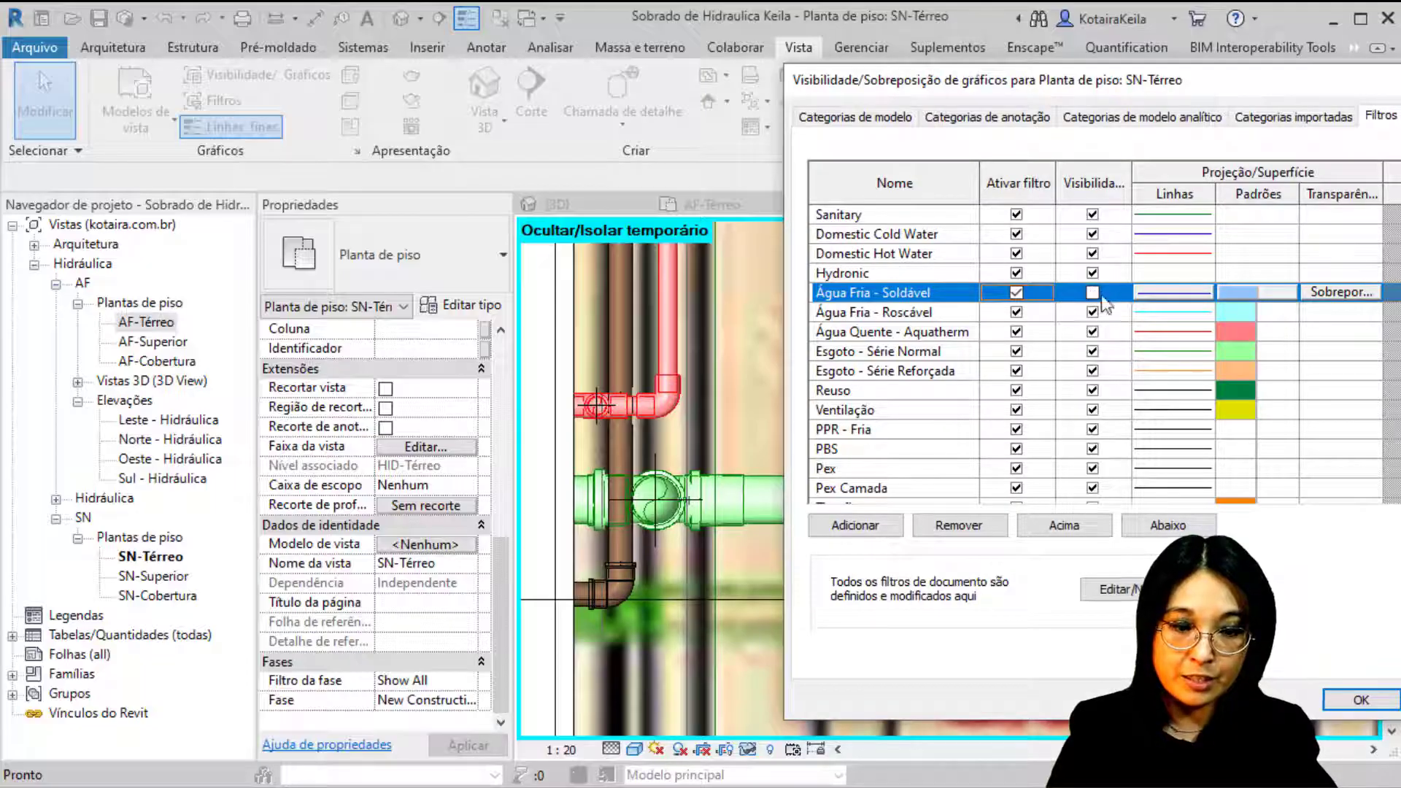
left_click_drag(1109, 80, 547, 36)
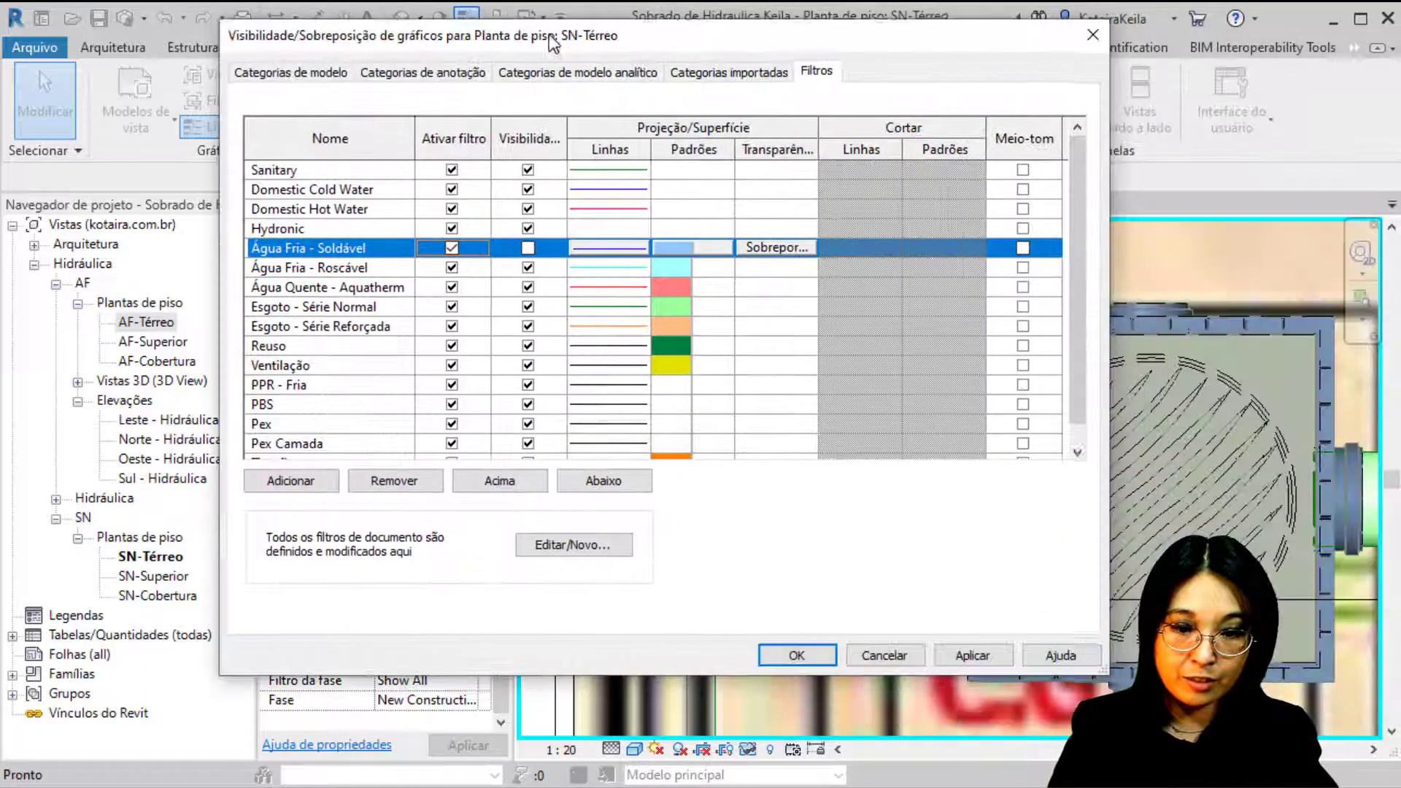
left_click(969, 661)
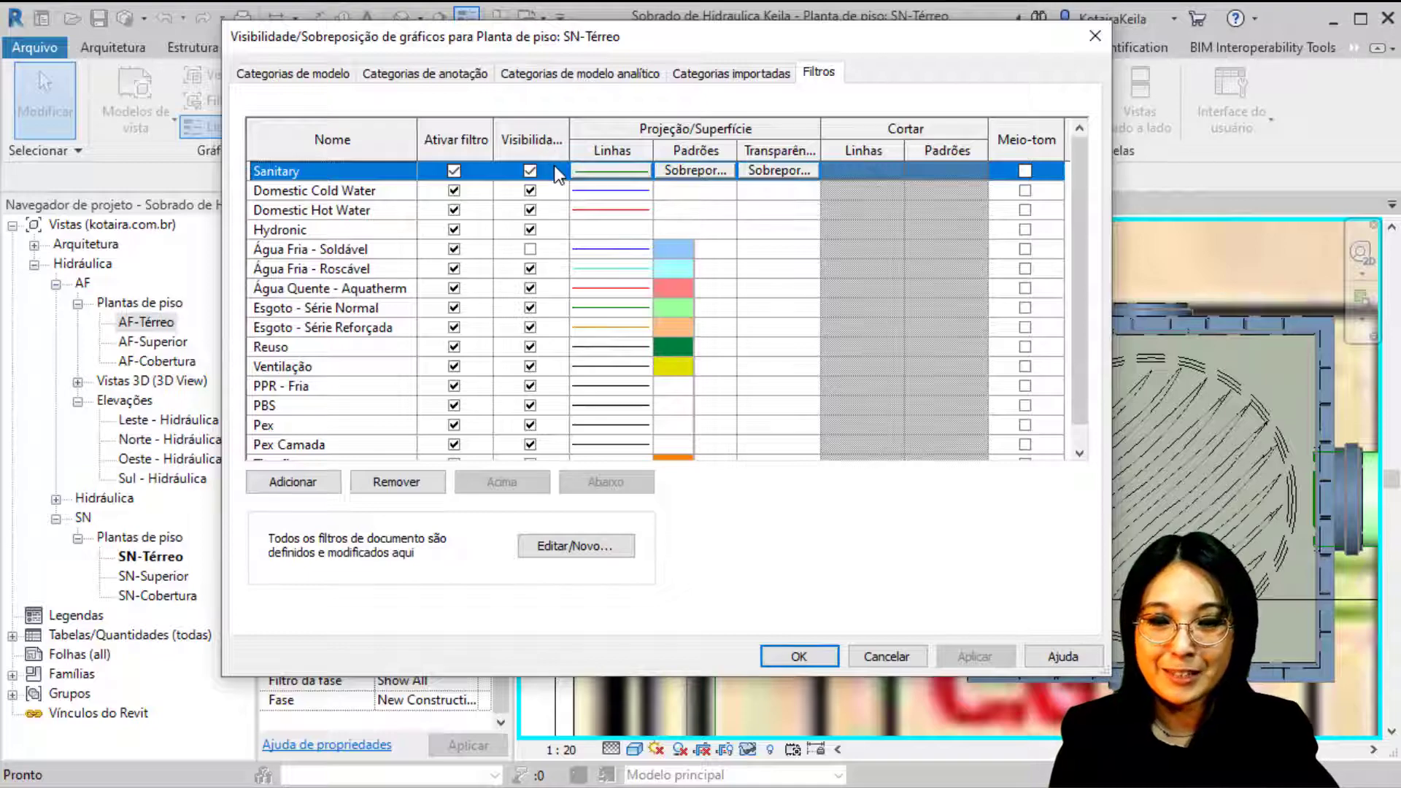
Step: Turn off the visibility of the Água Fria - Roscável and Água Quente - Aquatherm filters in SN-Térreo and check the plan
left_click_drag(533, 42, 927, 34)
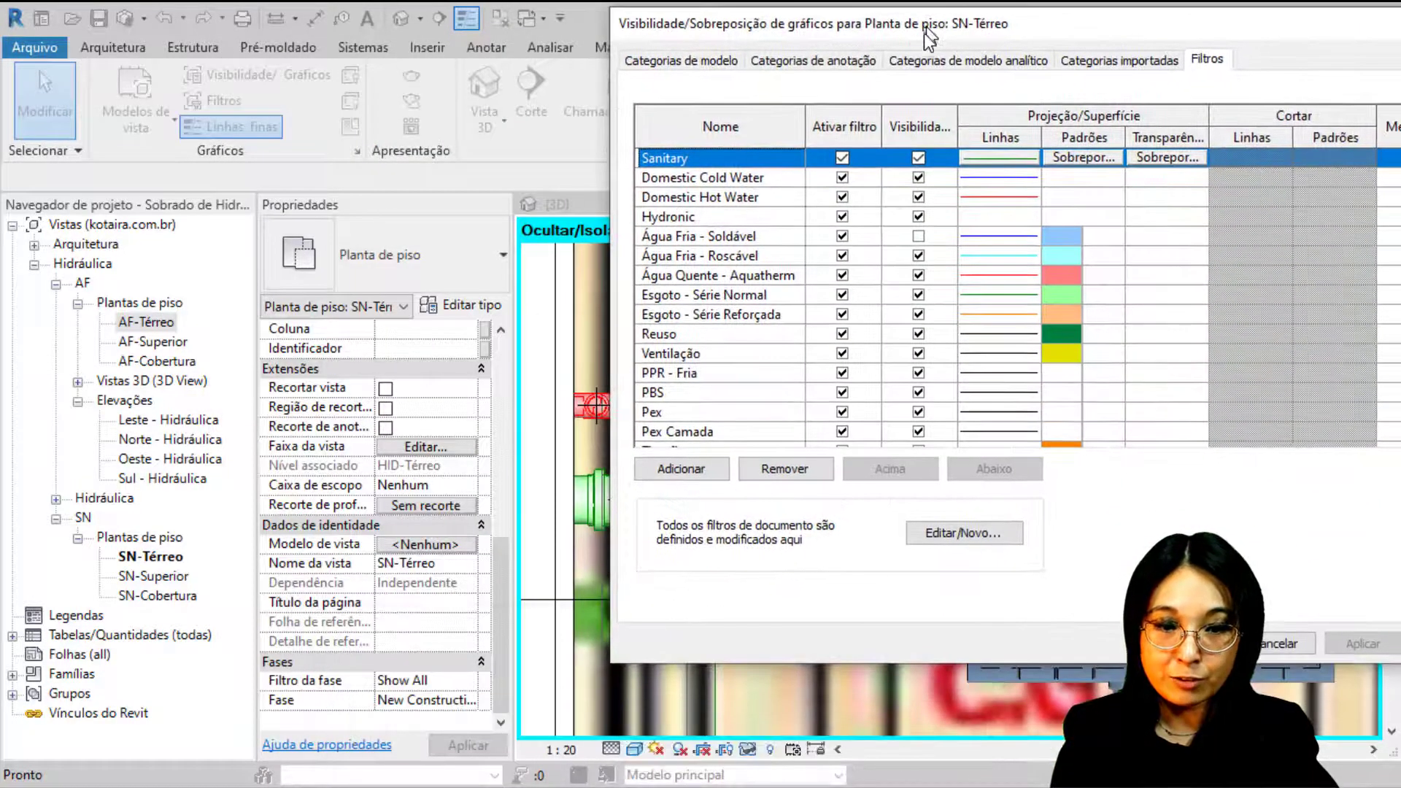
left_click(919, 255)
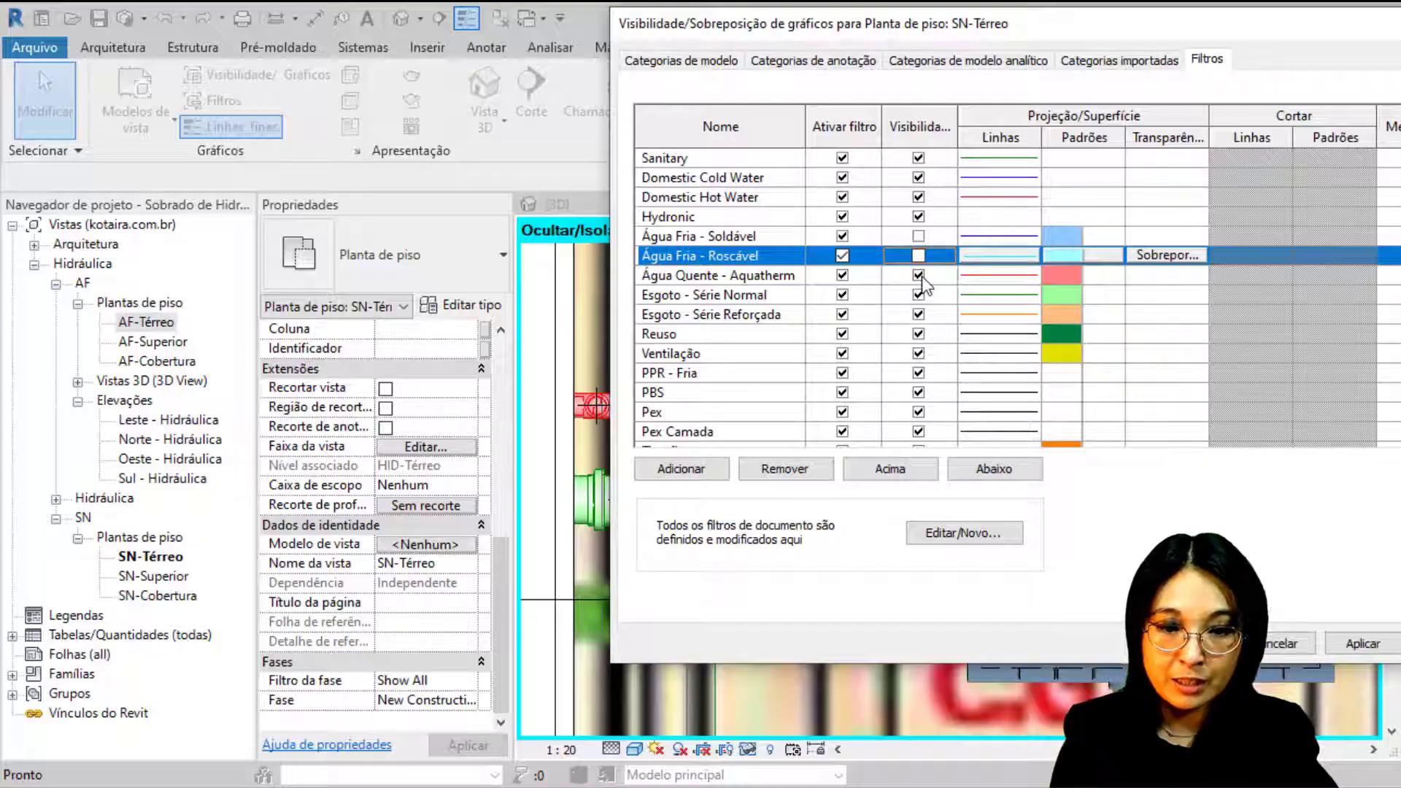
left_click(920, 275)
left_click_drag(1010, 38, 625, 42)
left_click(396, 303)
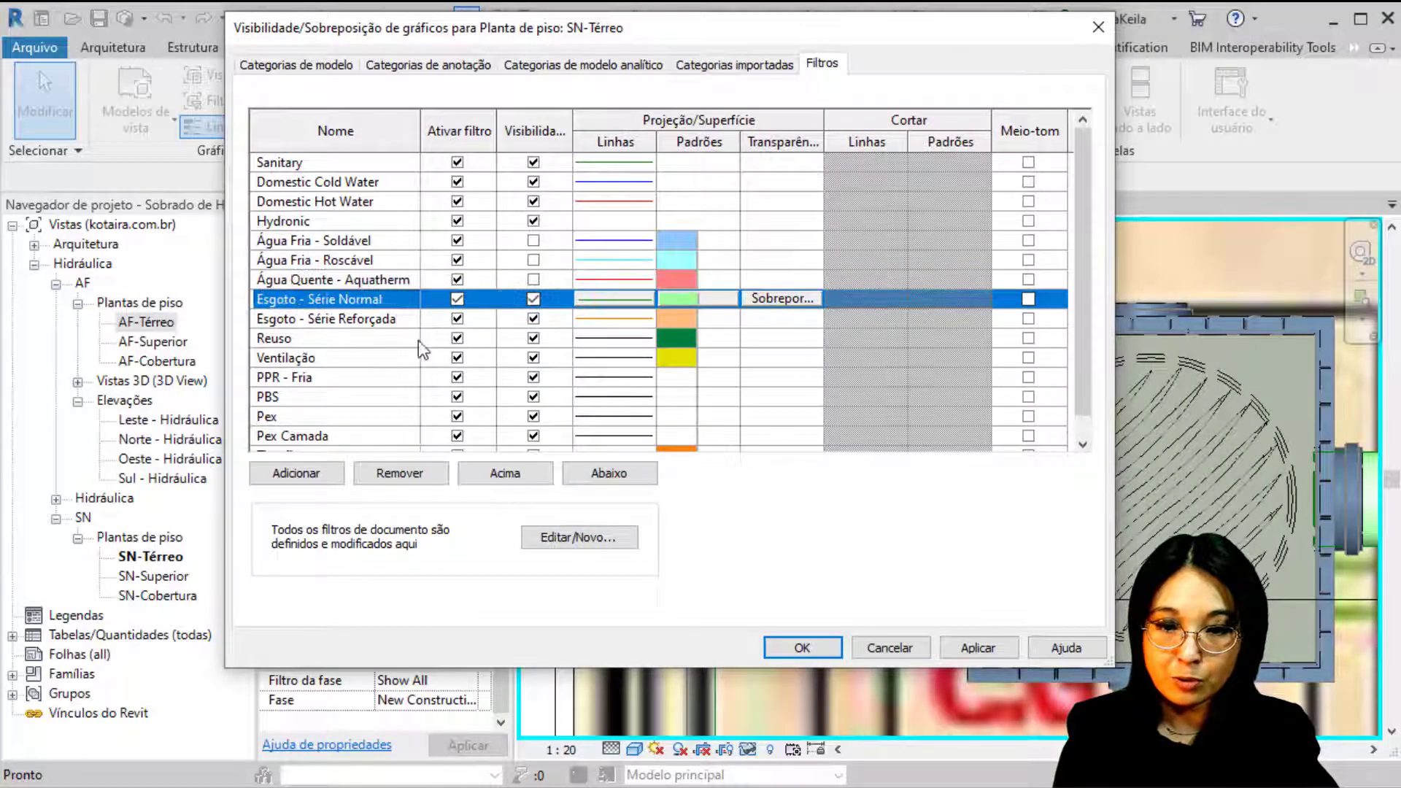
left_click(407, 321)
left_click(801, 649)
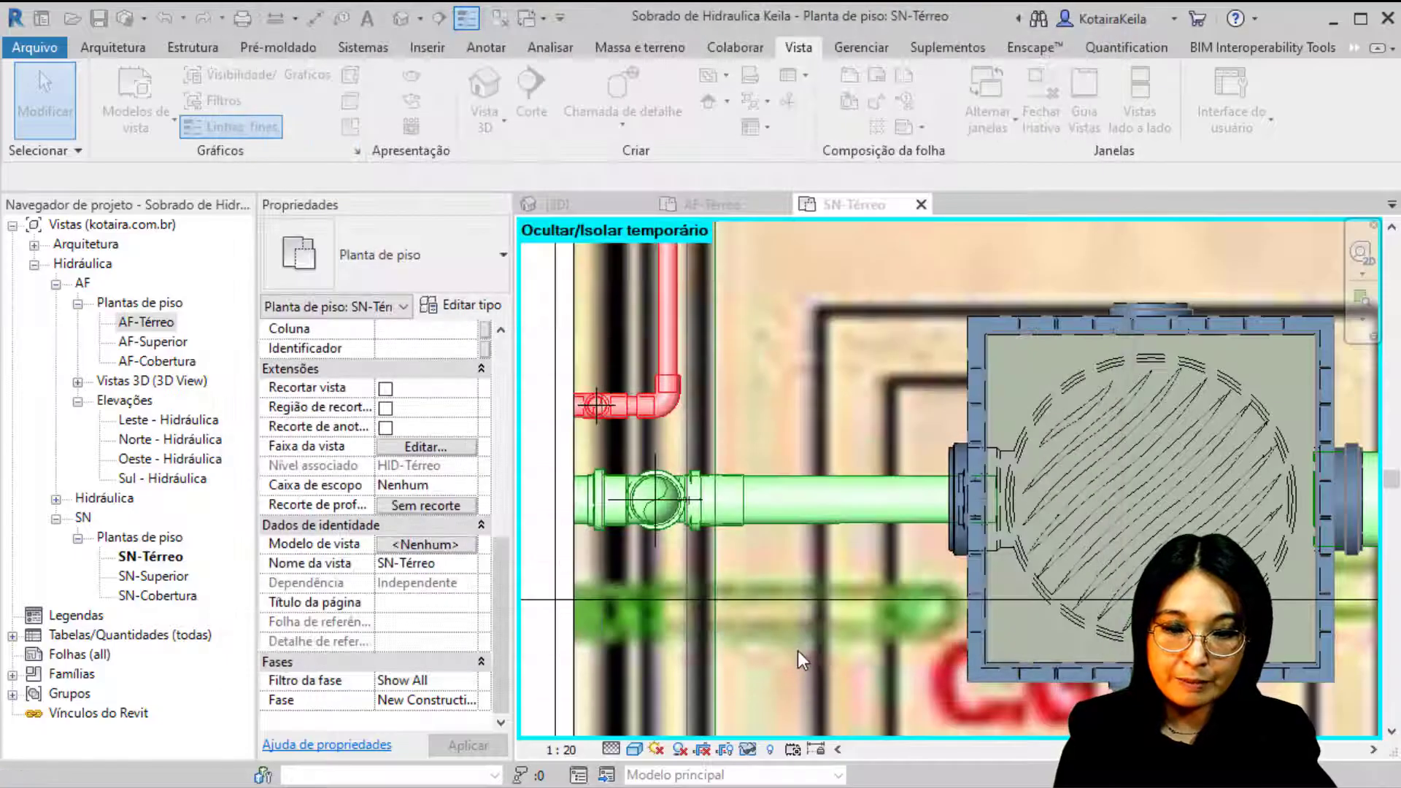
scroll(747, 548, "down", 8)
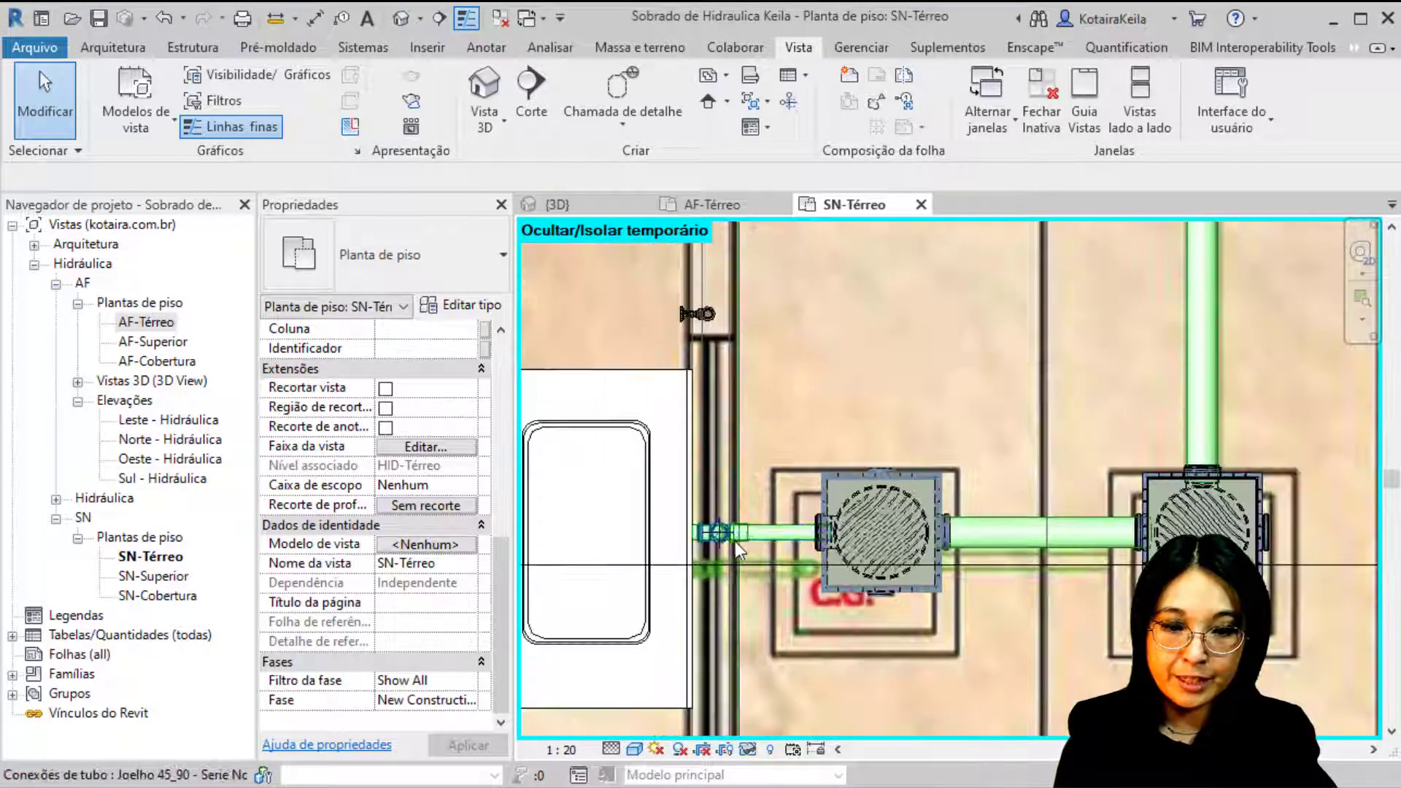
middle_click_drag(733, 580, 810, 436)
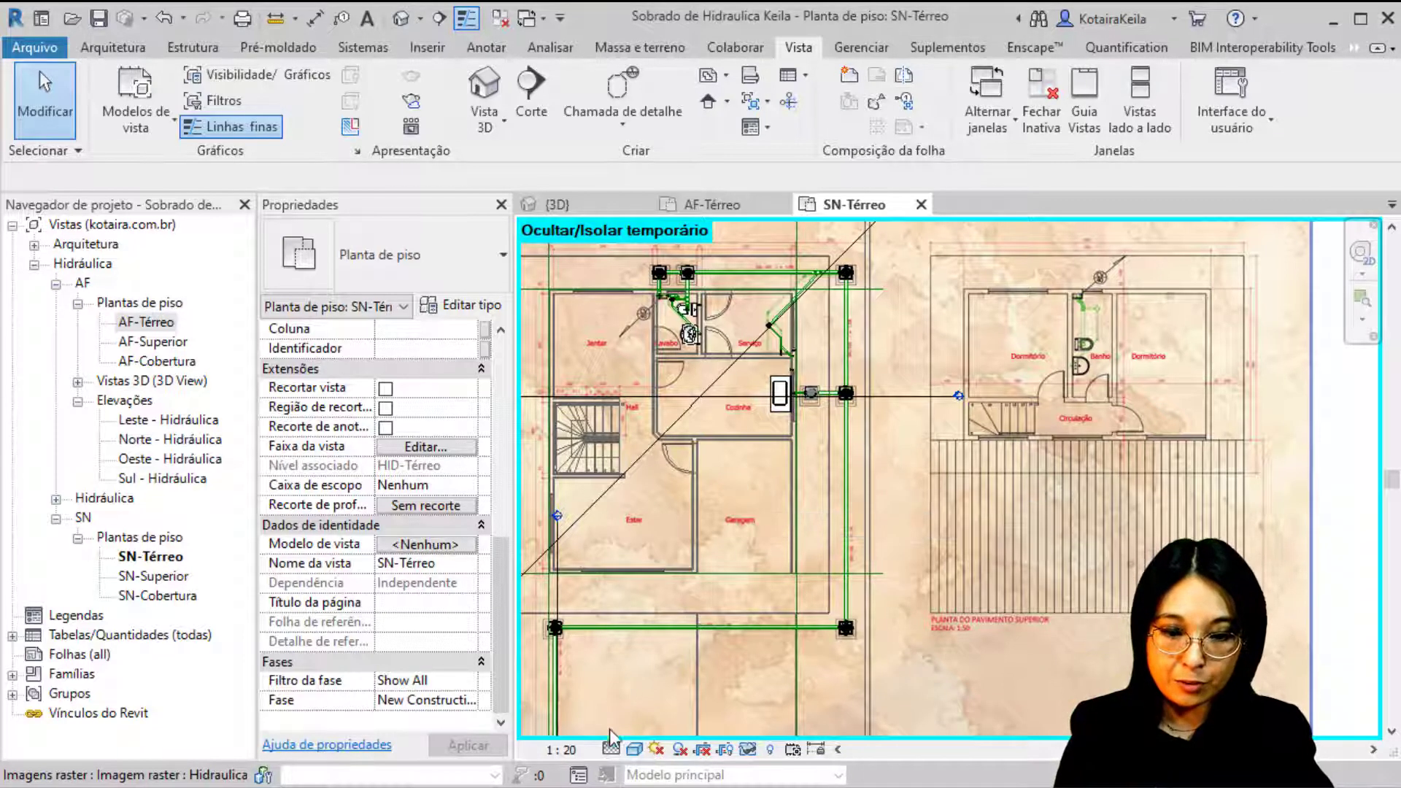
Step: Set the view scale of the SN-Térreo floor plan to 1:25
left_click(611, 750)
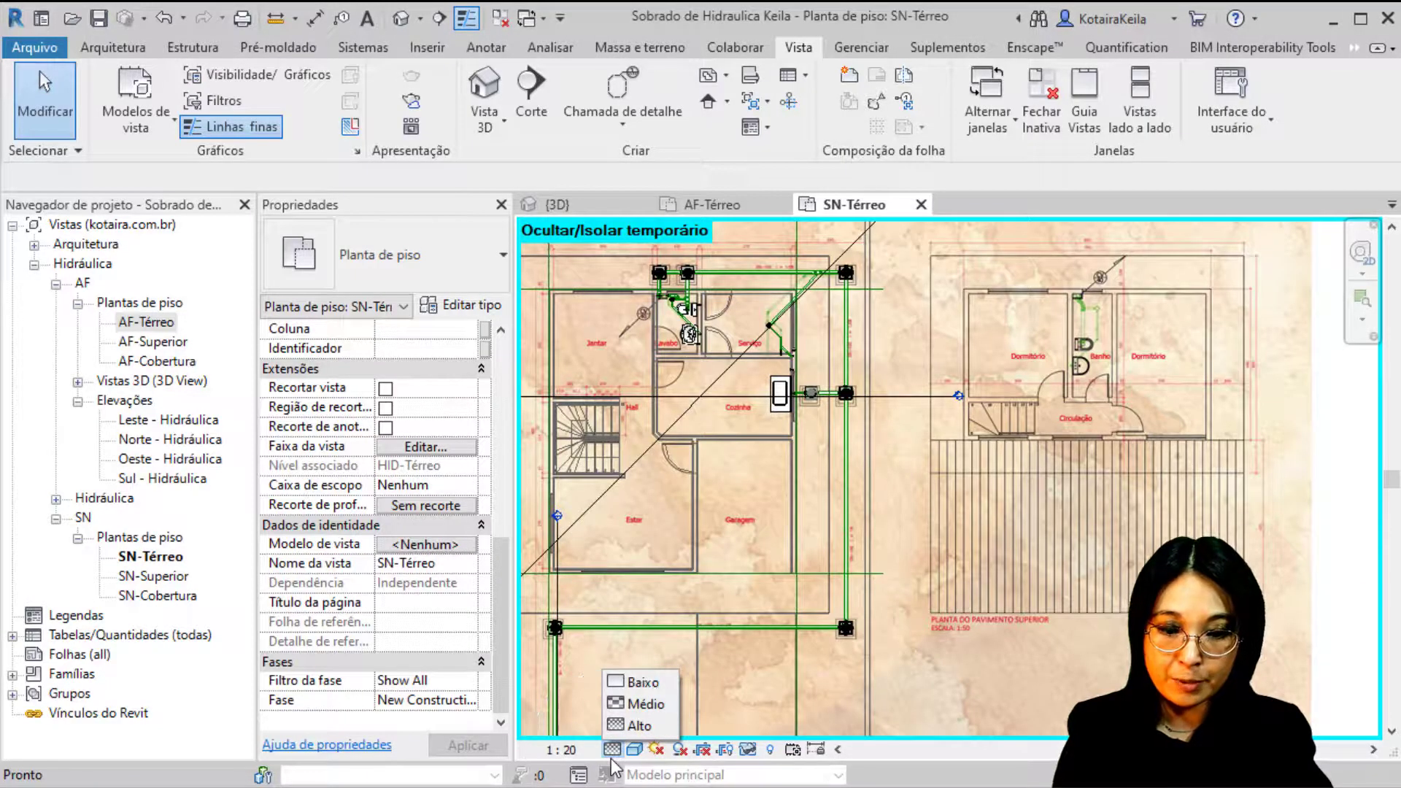
left_click(582, 755)
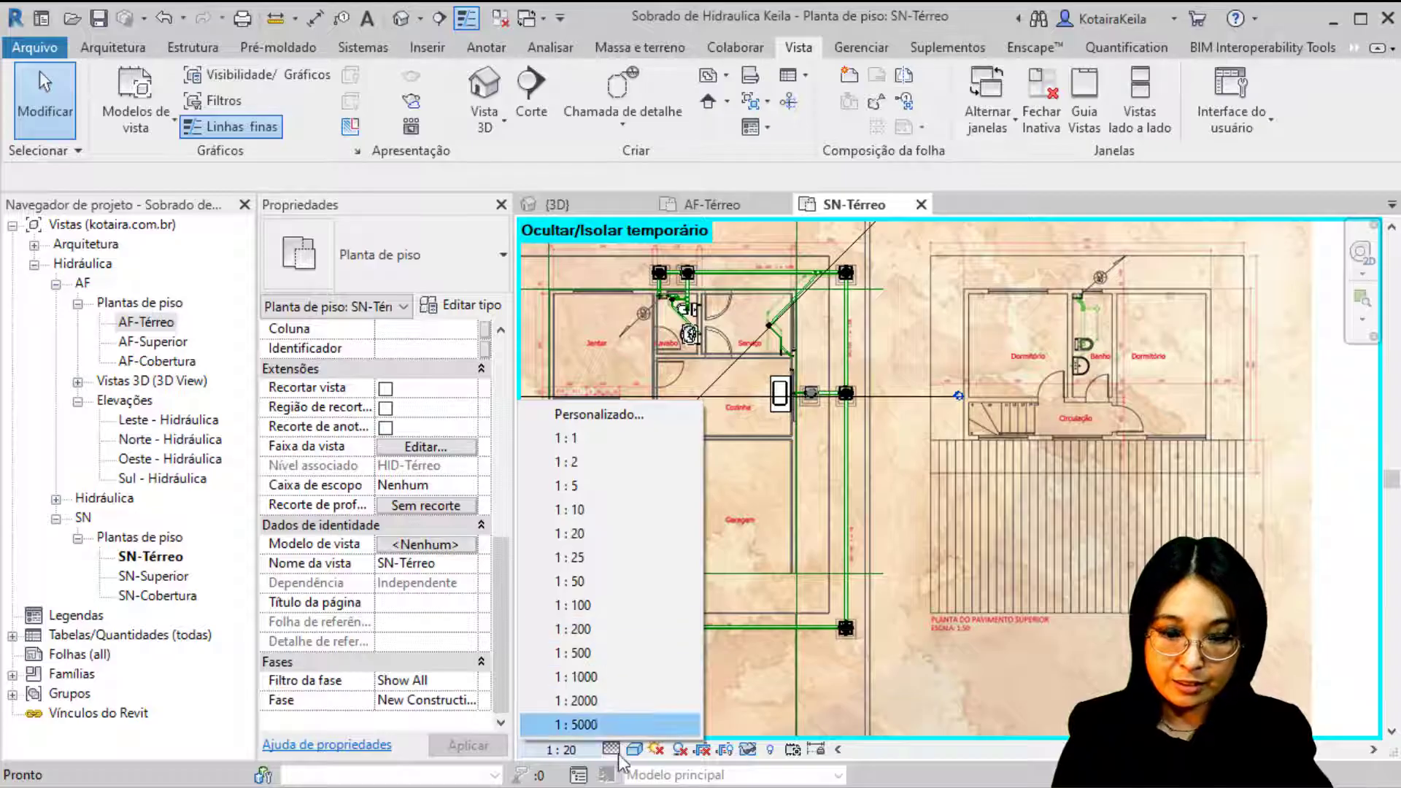
left_click(634, 749)
left_click(582, 756)
left_click(582, 756)
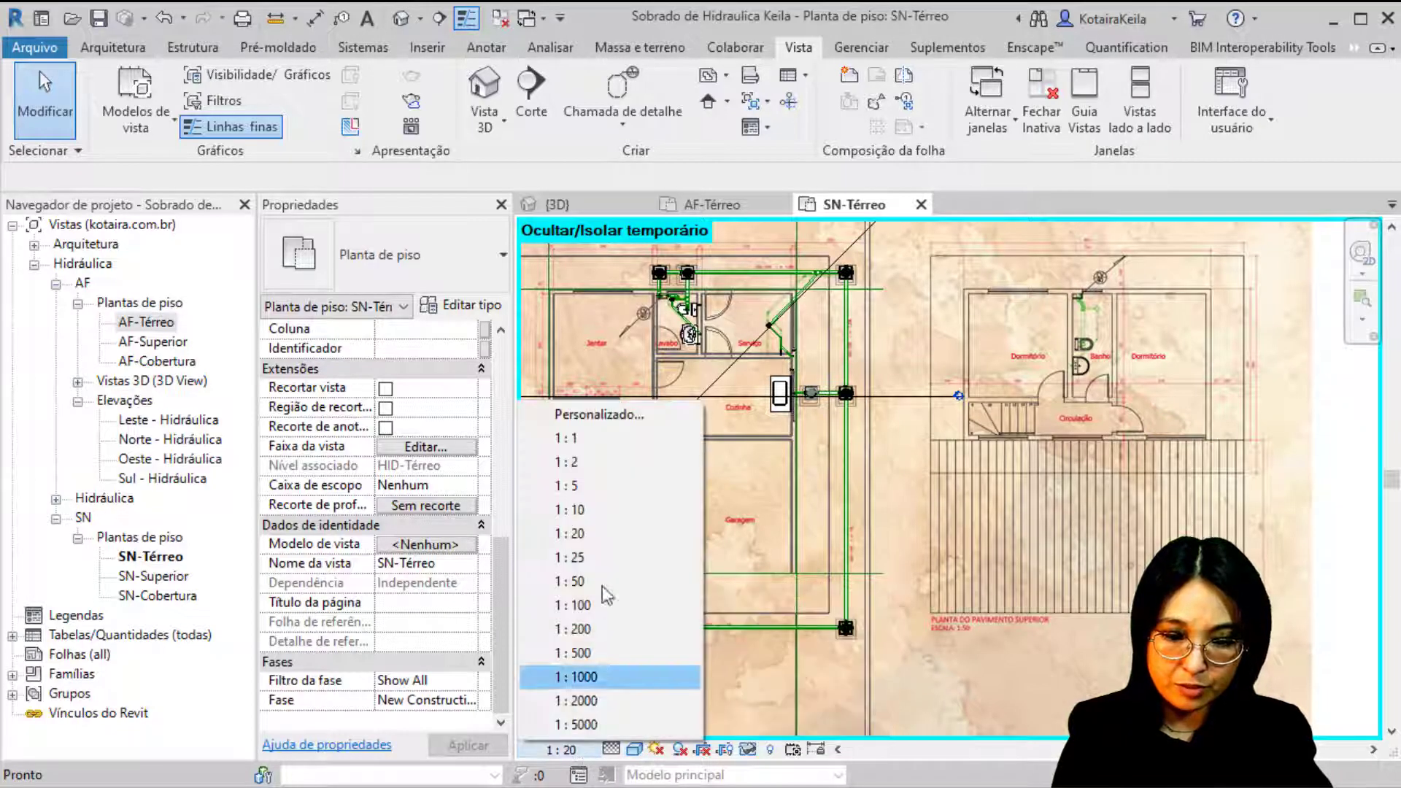
left_click(570, 558)
Step: Try the Estrutura de arame visual style on the sewer piping and set SN-Térreo to Sombreado
left_click(635, 750)
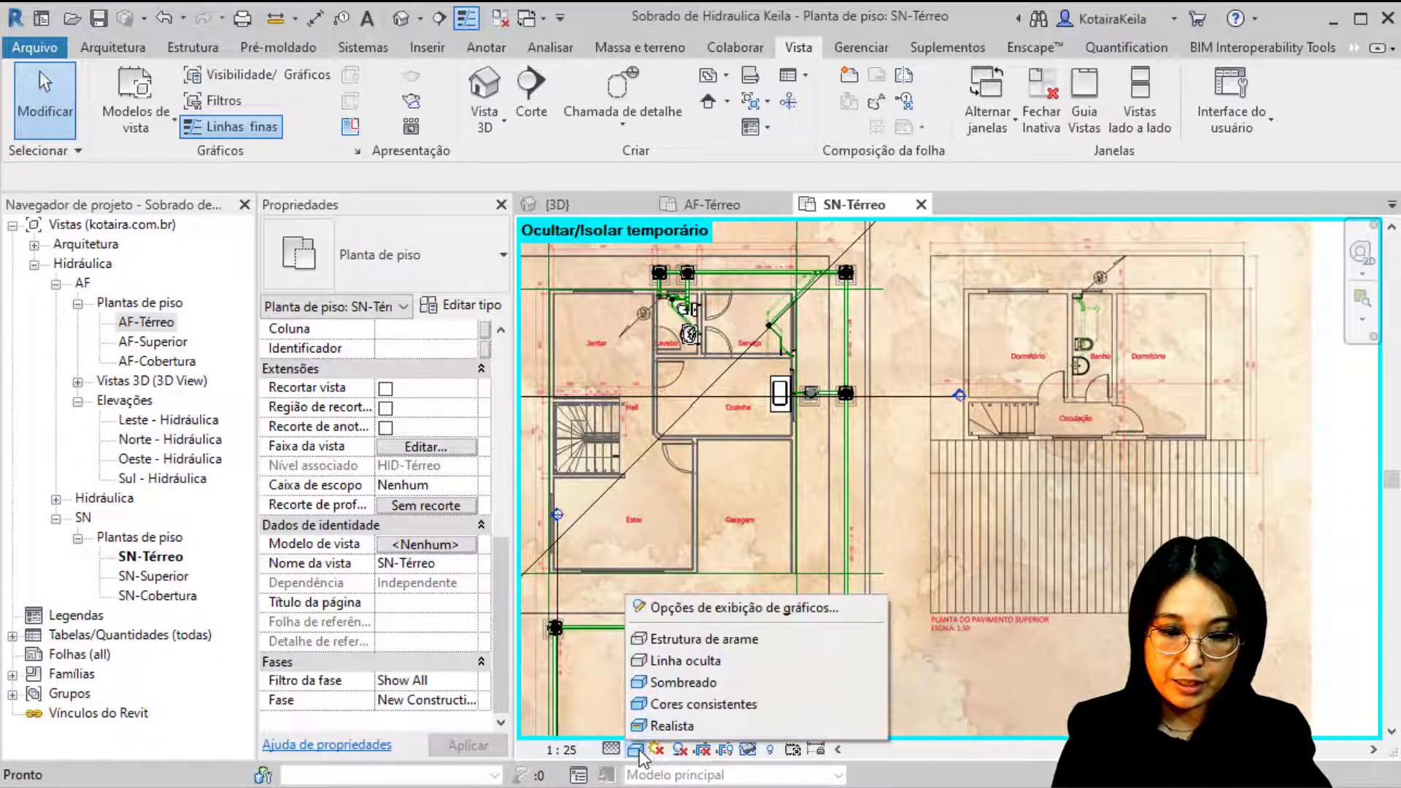
left_click(720, 642)
scroll(859, 572, "up", 8)
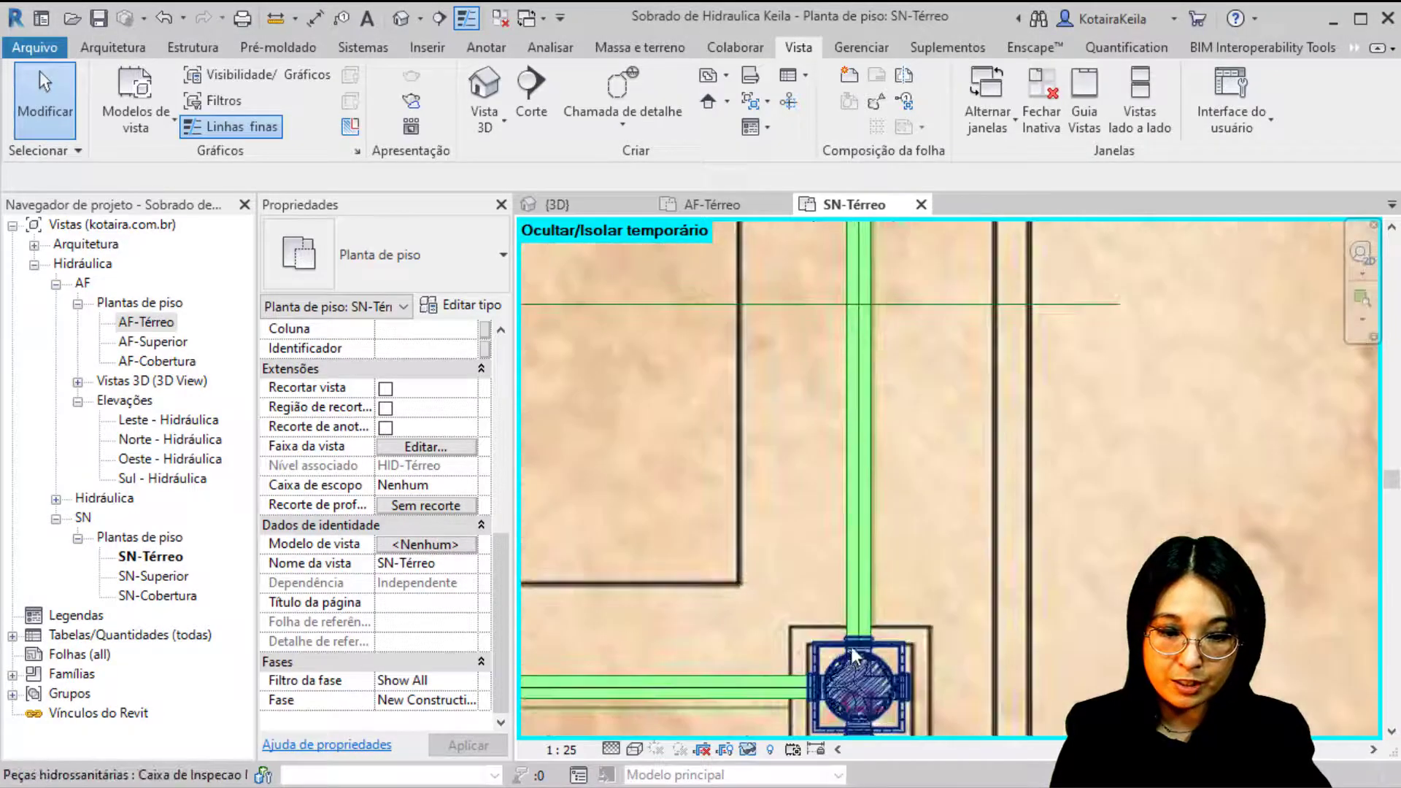
left_click(635, 750)
left_click(739, 684)
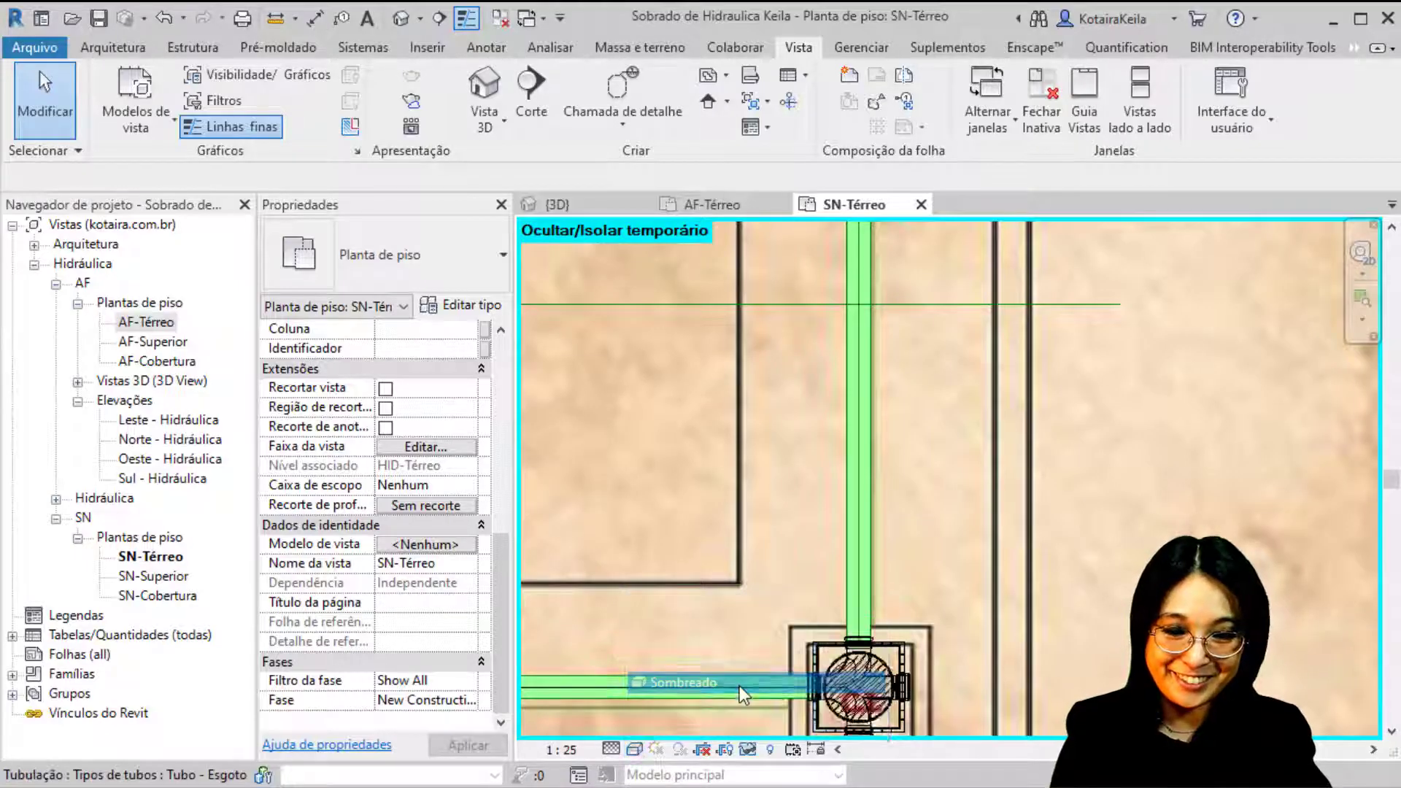
Step: Try the Realista visual style on SN-Térreo and switch the view back to Sombreado
left_click(635, 749)
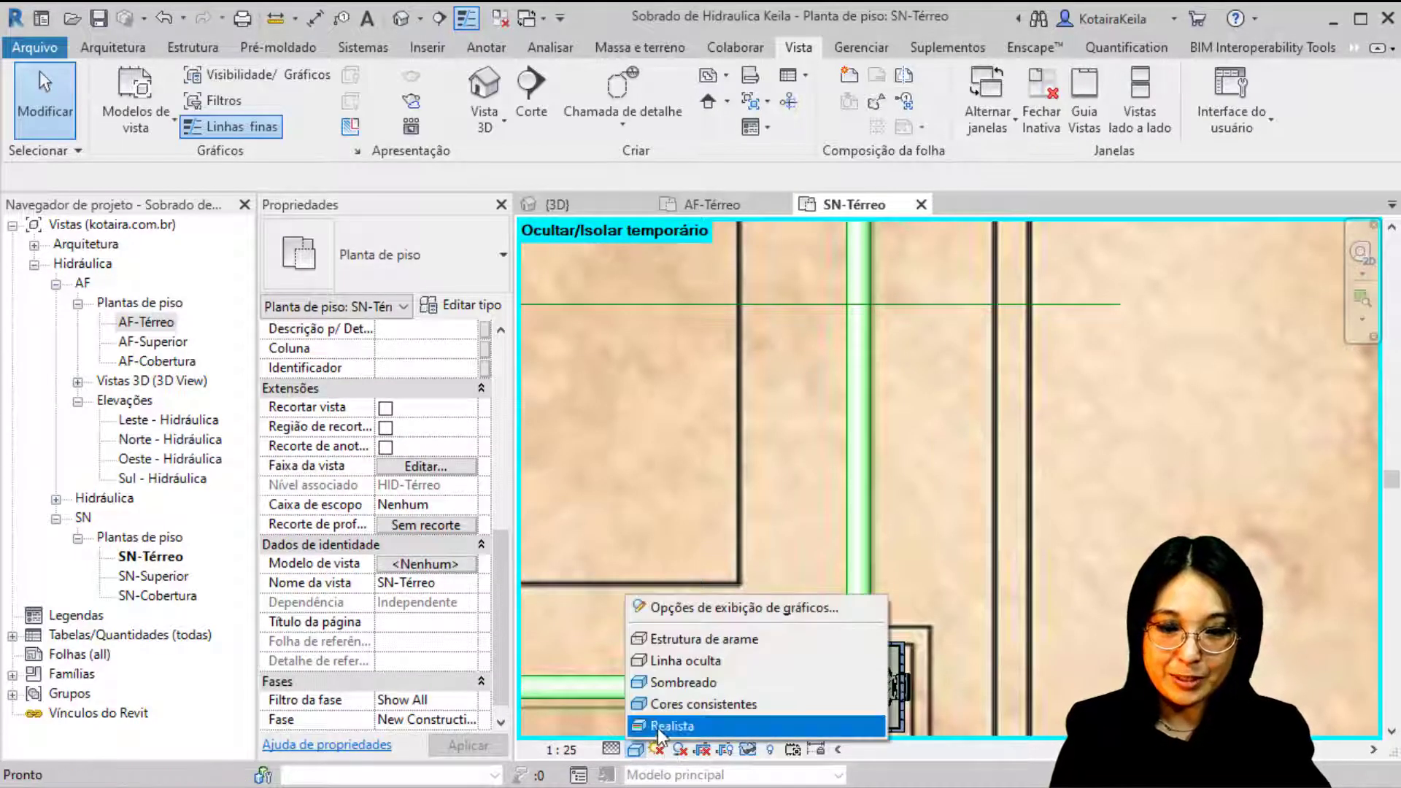
left_click(665, 726)
left_click(635, 750)
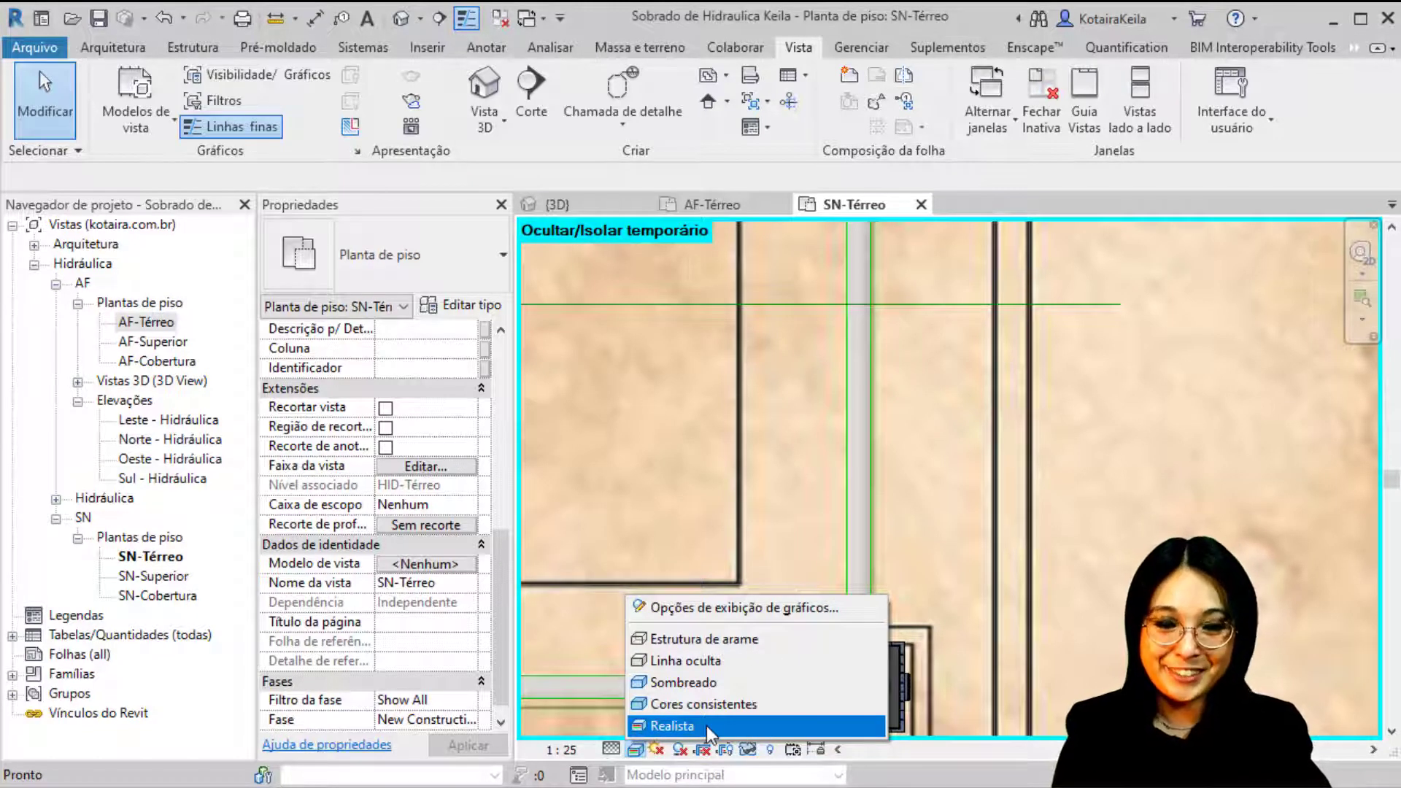
left_click(683, 682)
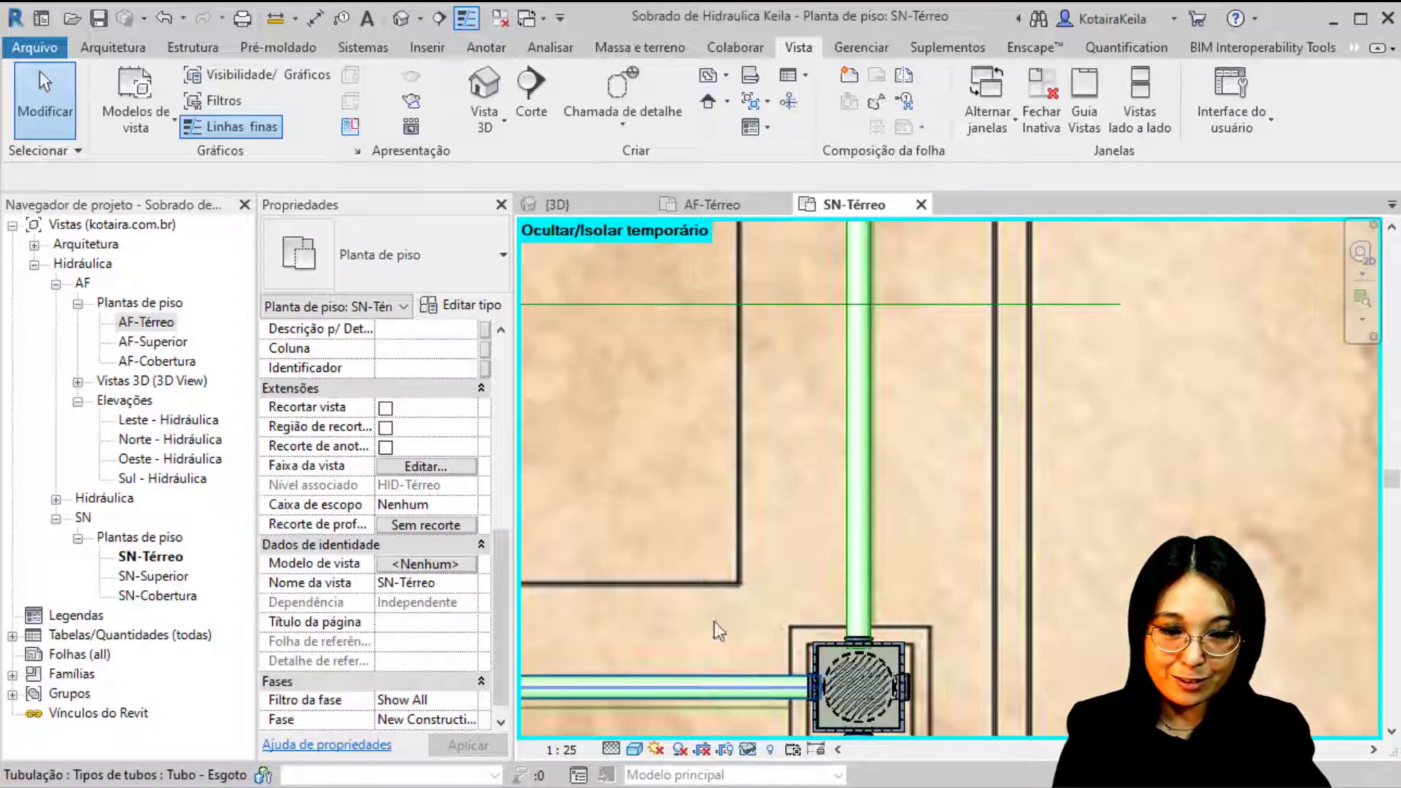
Step: Hide the background raster image in the SN-Térreo view by category
scroll(672, 530, "down", 2)
scroll(672, 530, "down", 4)
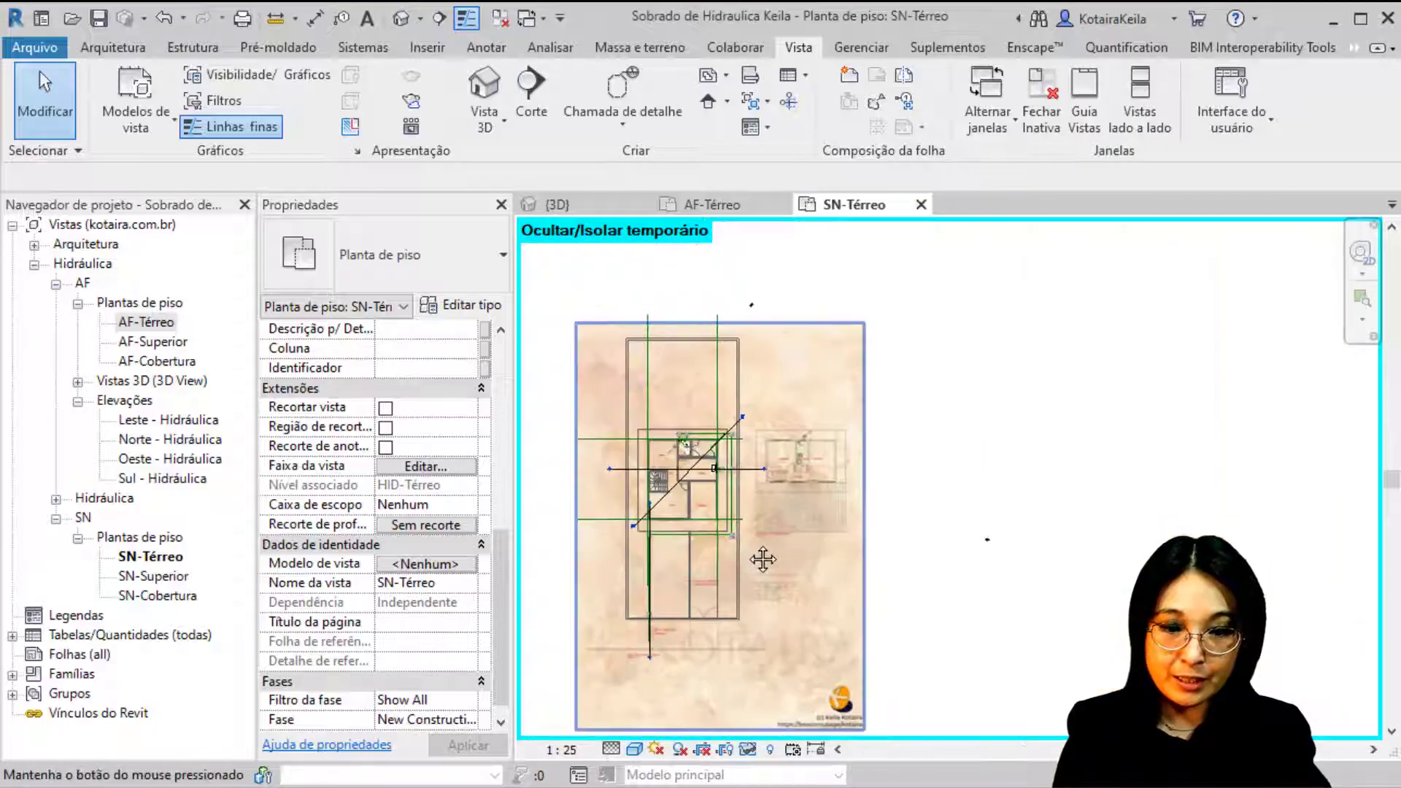
left_click(843, 388)
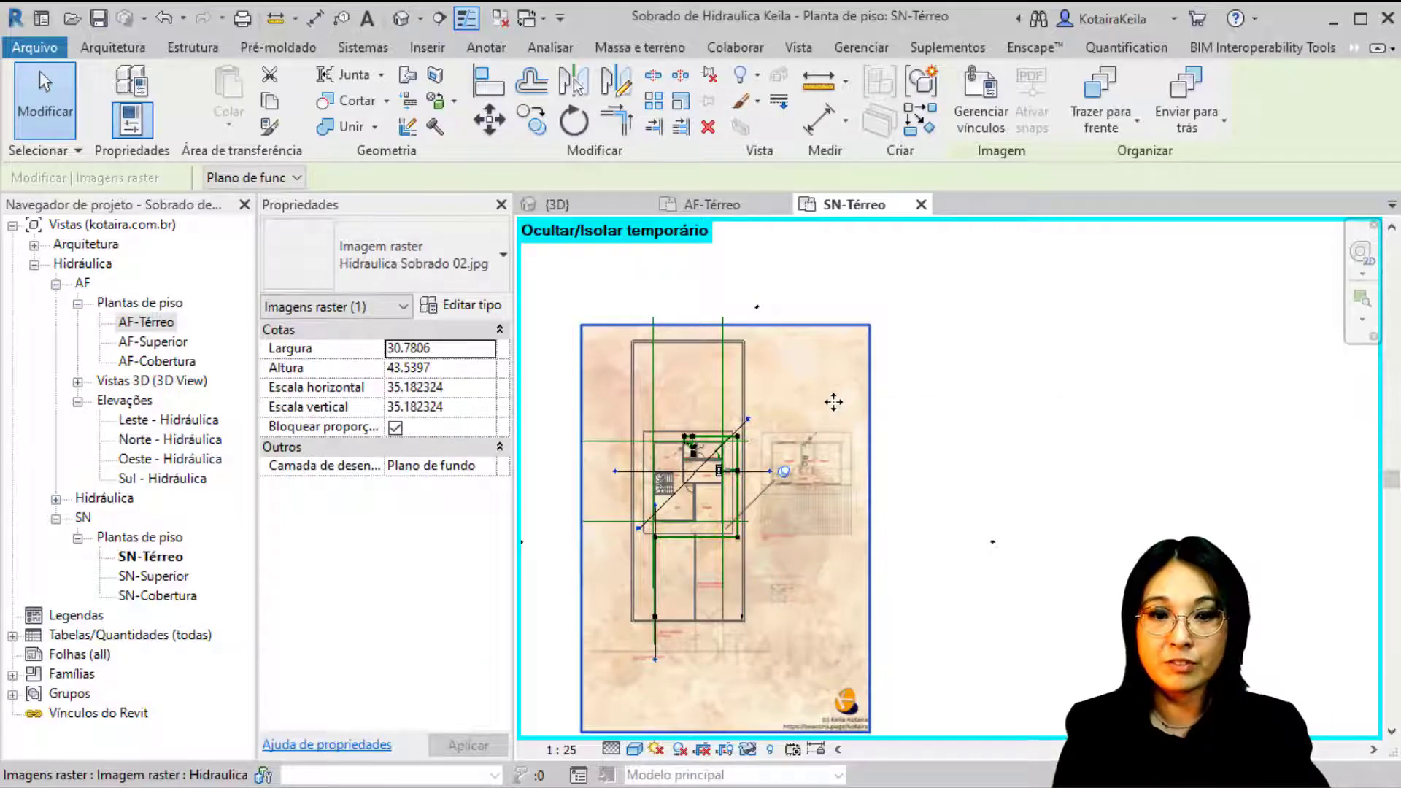
right_click(763, 351)
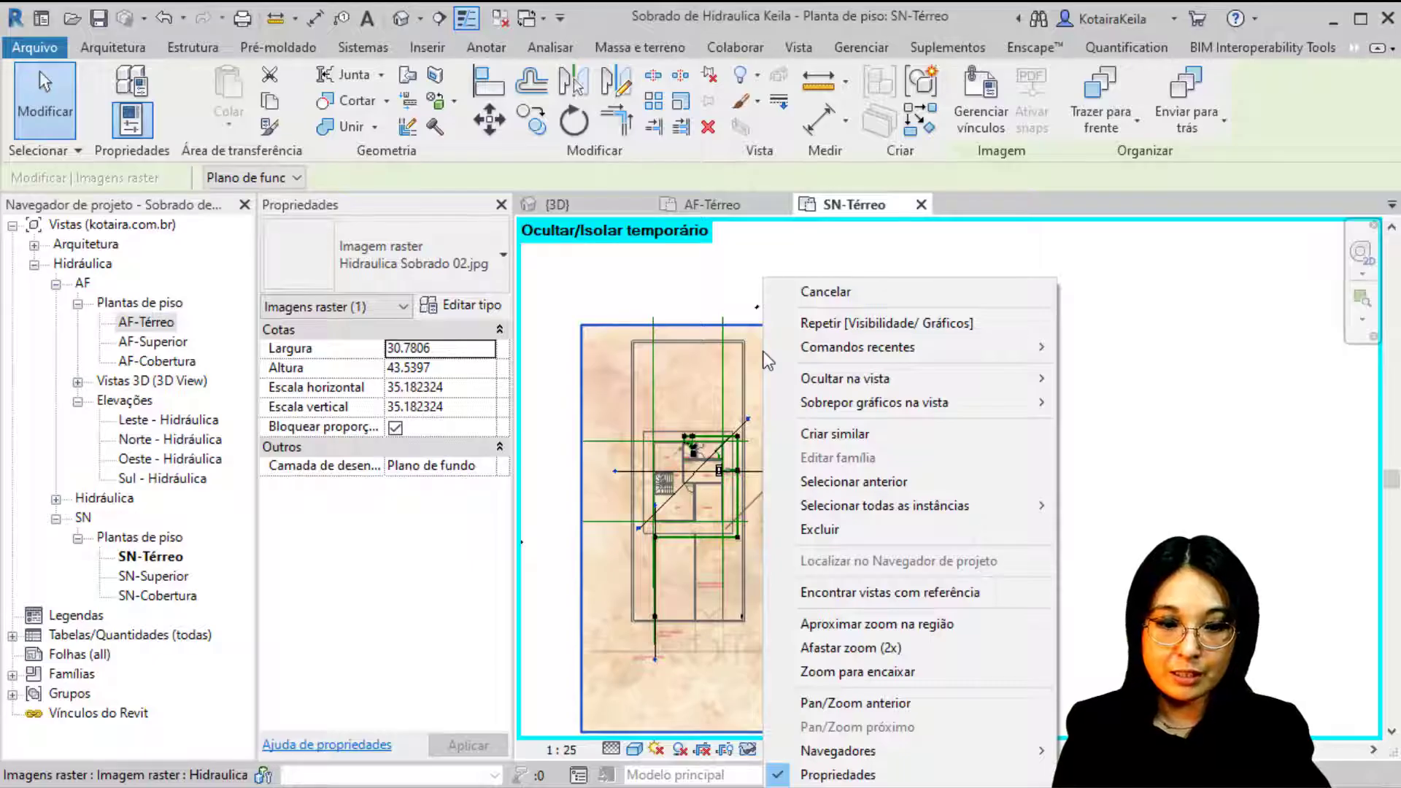
mouse_move(806, 381)
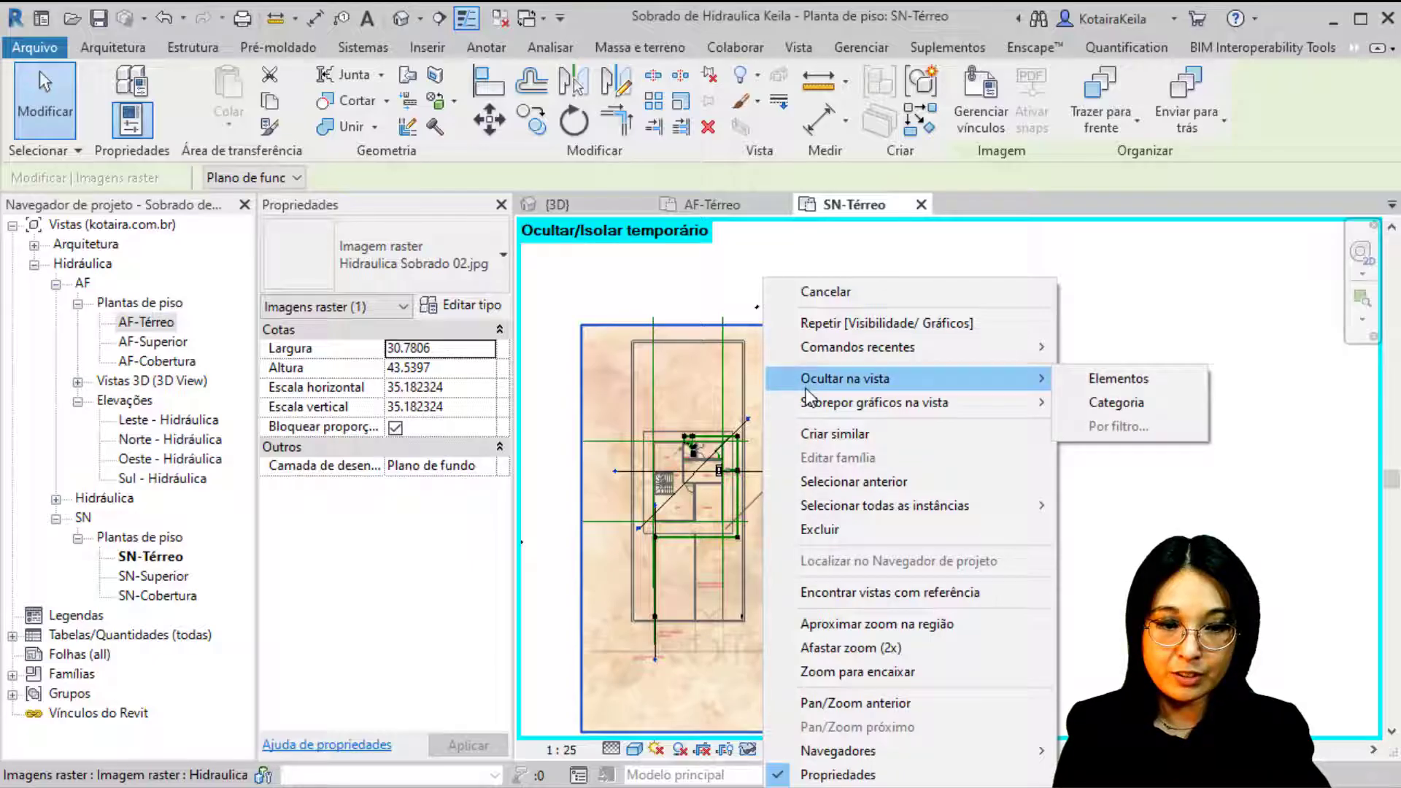
left_click(1080, 401)
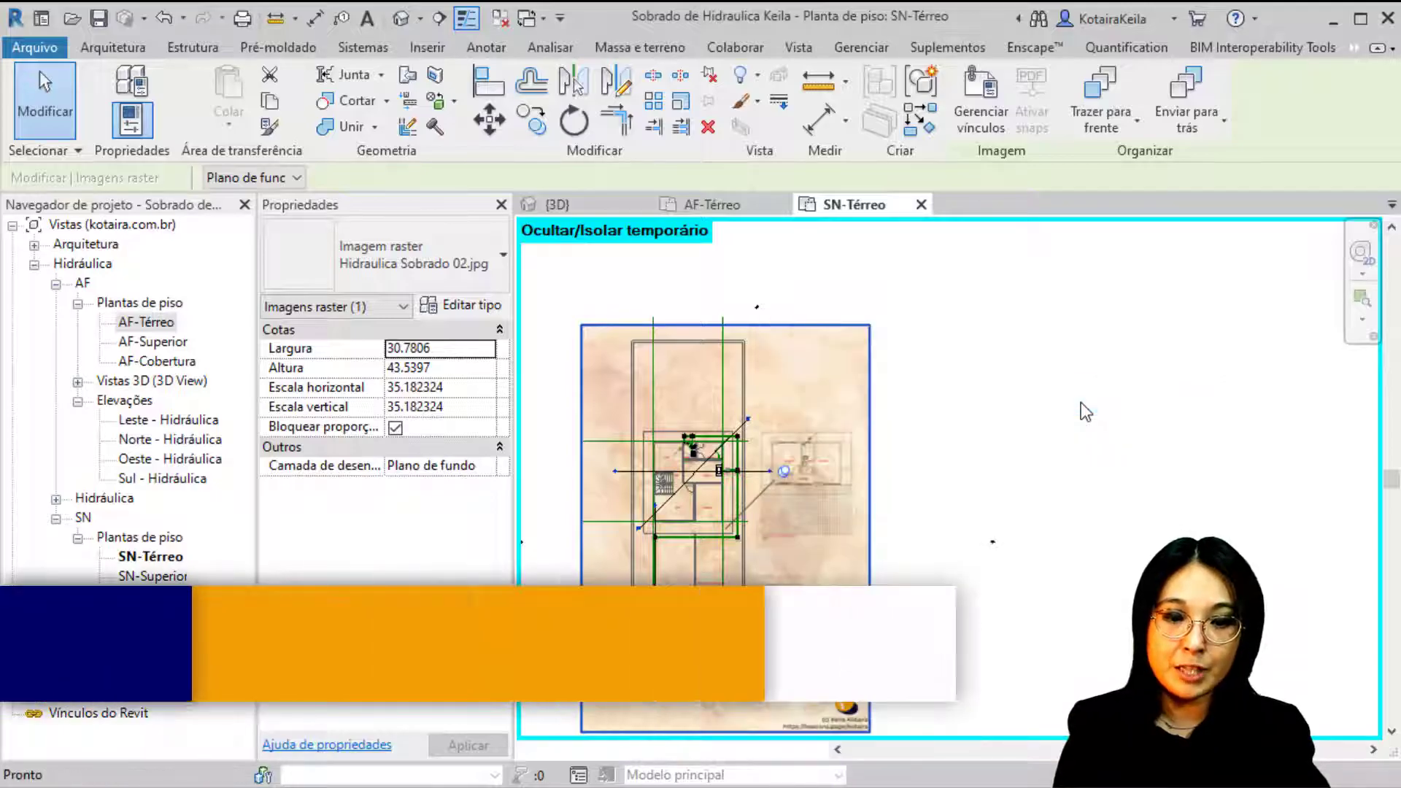
Step: Examine SN-Térreo's view range settings, especially the cut plane and bottom offsets, and close them without editing
scroll(839, 548, "up", 3)
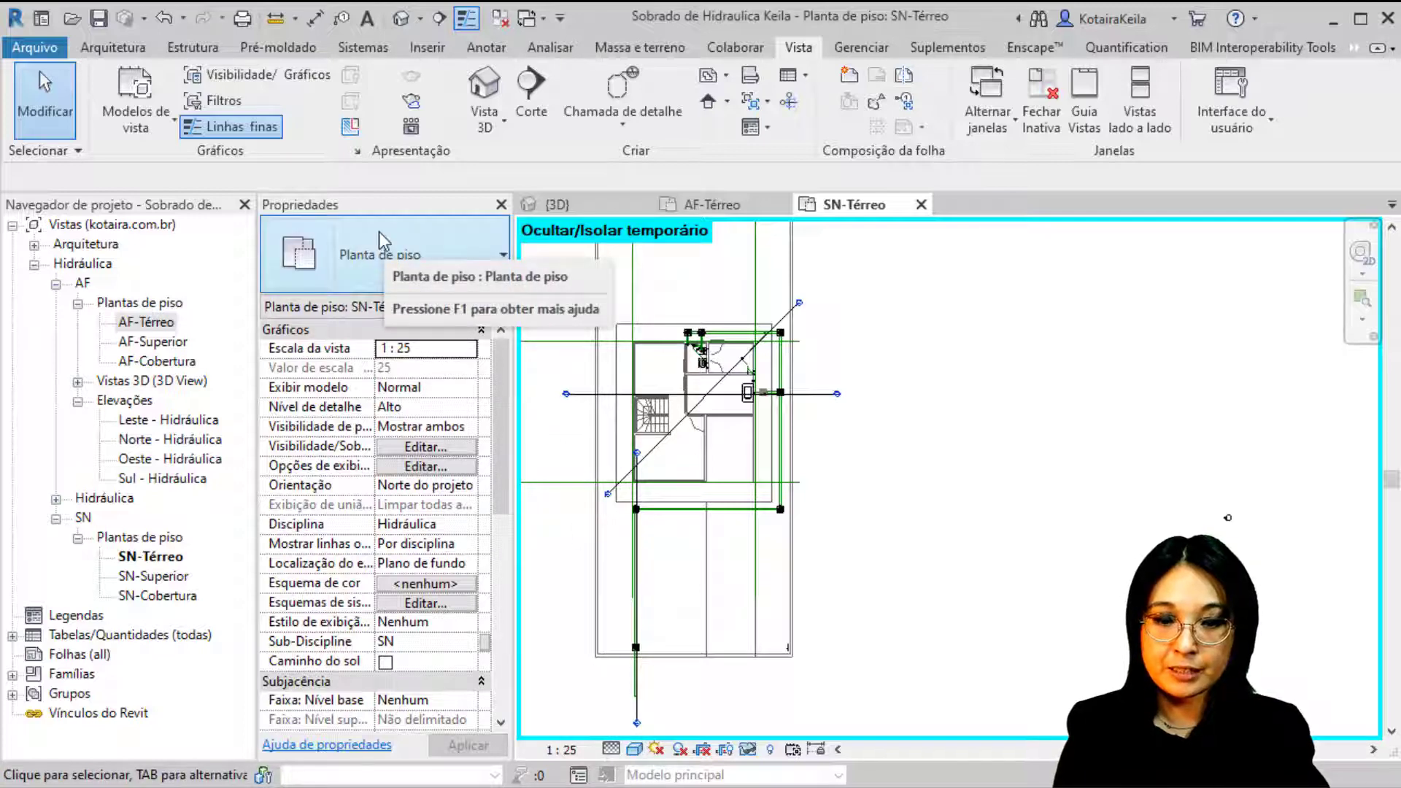
left_click_drag(496, 402, 466, 566)
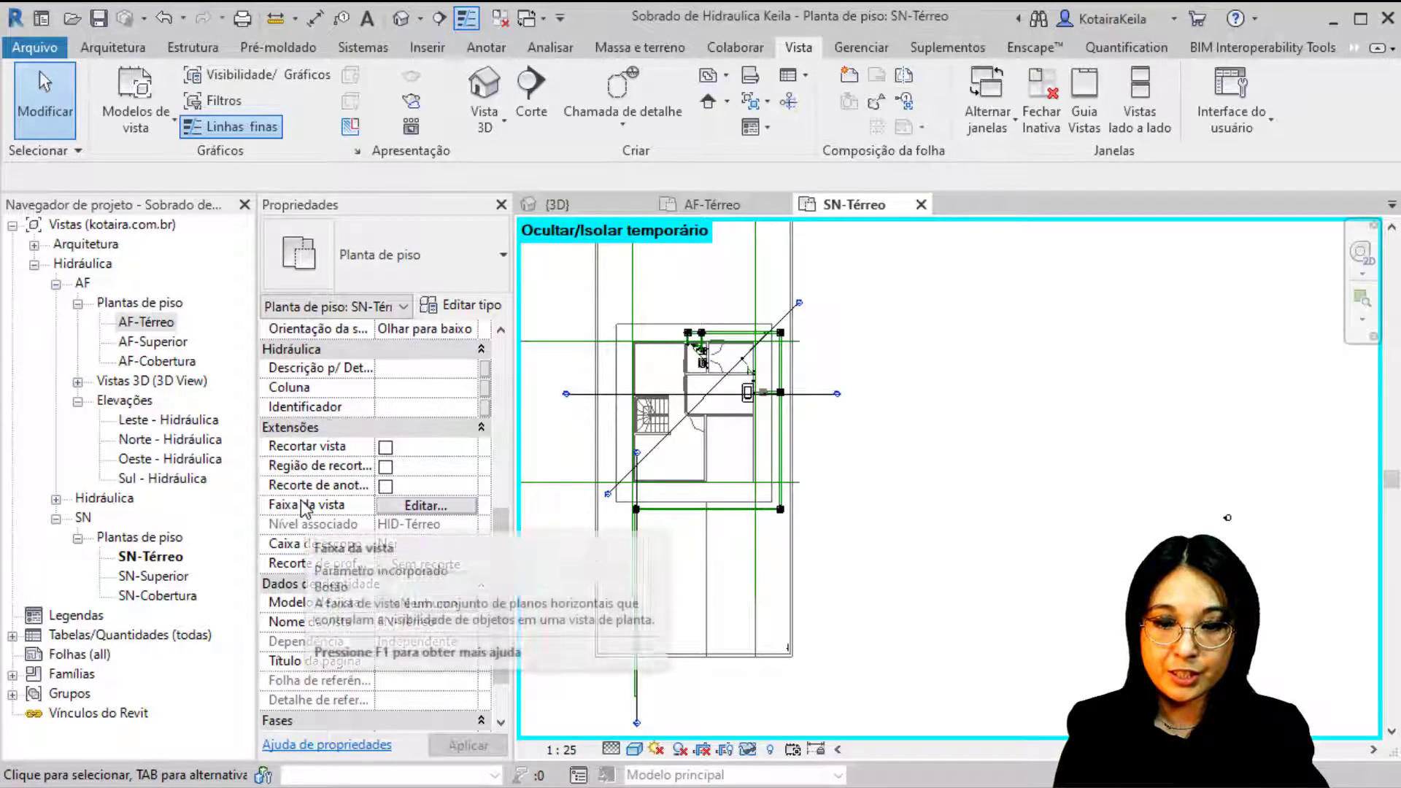
left_click(445, 509)
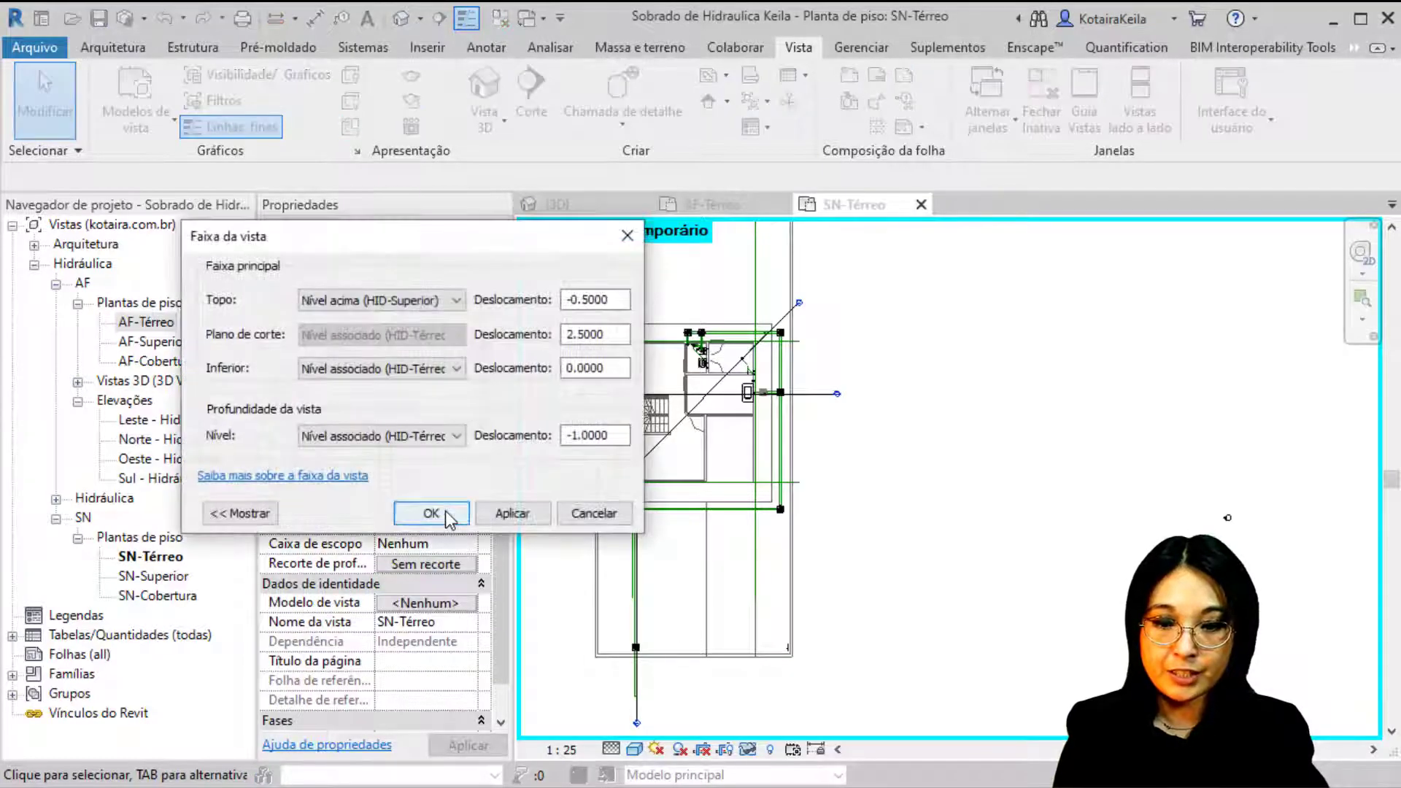
double_click(617, 335)
left_click(625, 368)
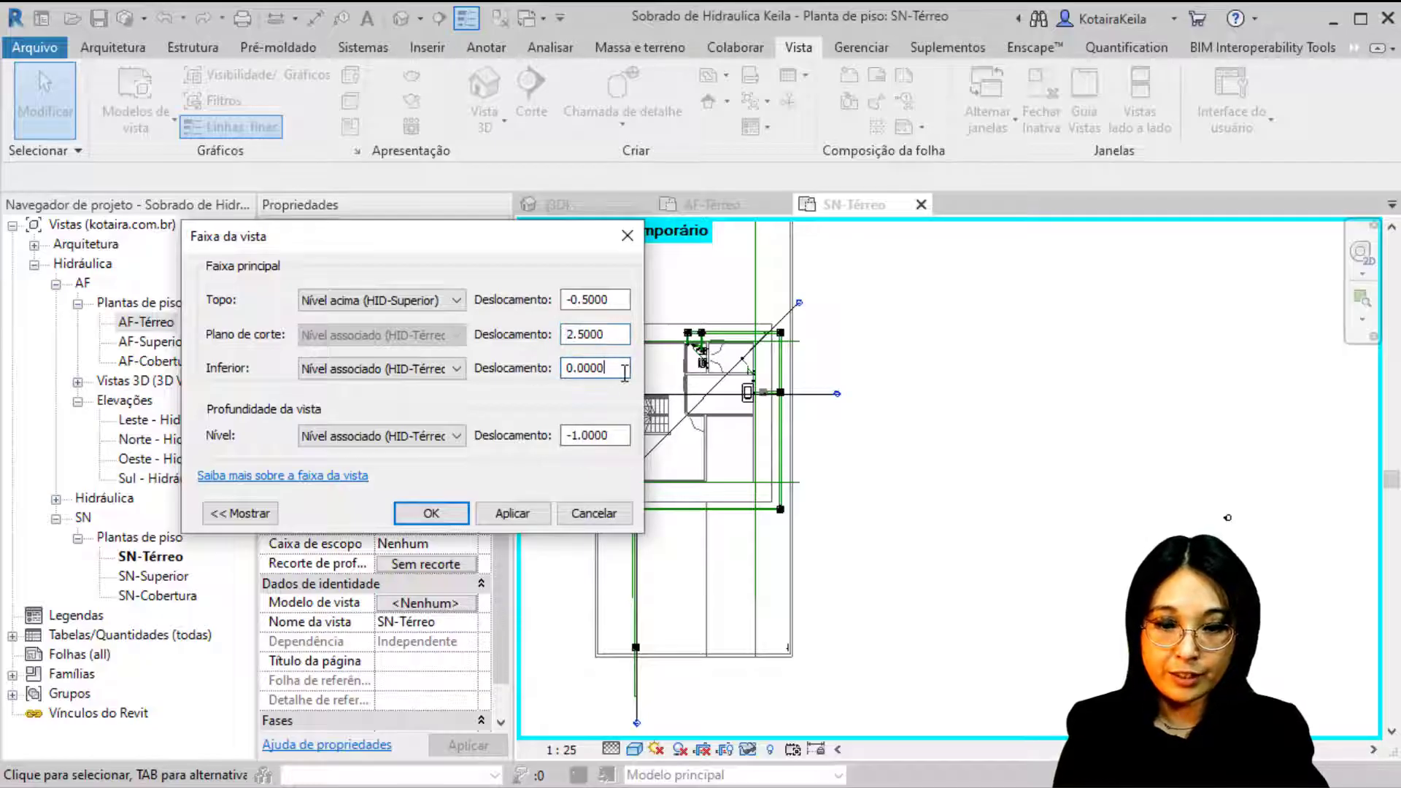
double_click(625, 369)
left_click(599, 335)
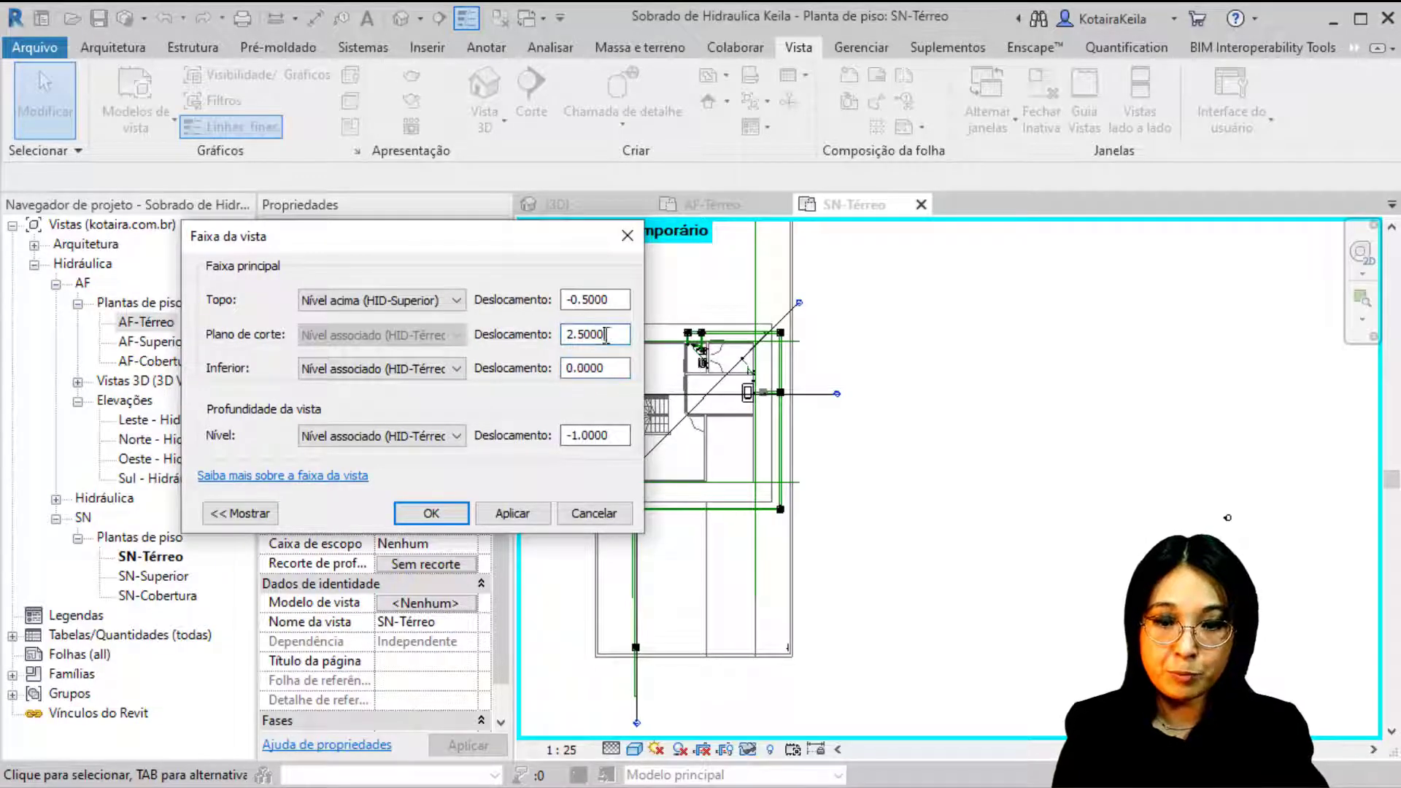
double_click(598, 335)
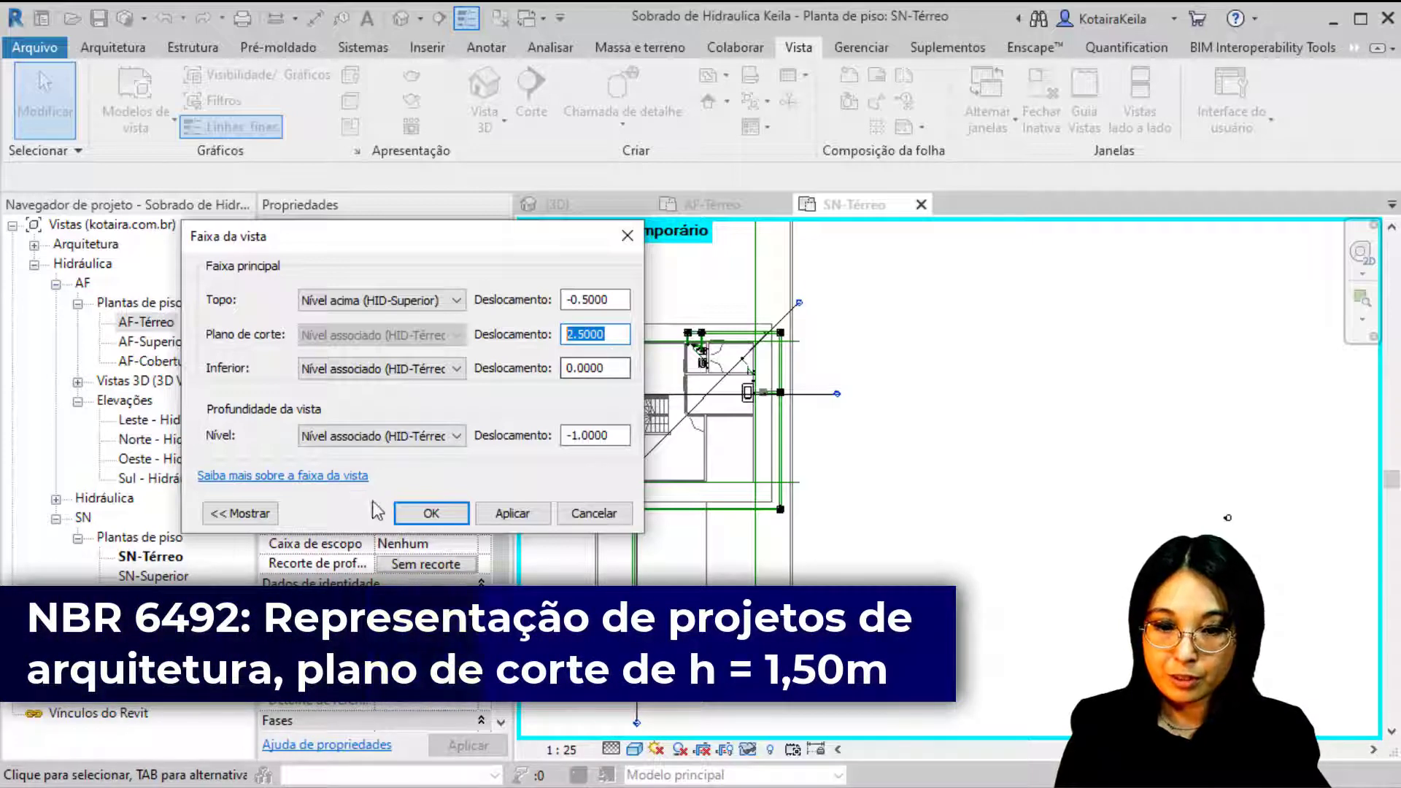
left_click(424, 518)
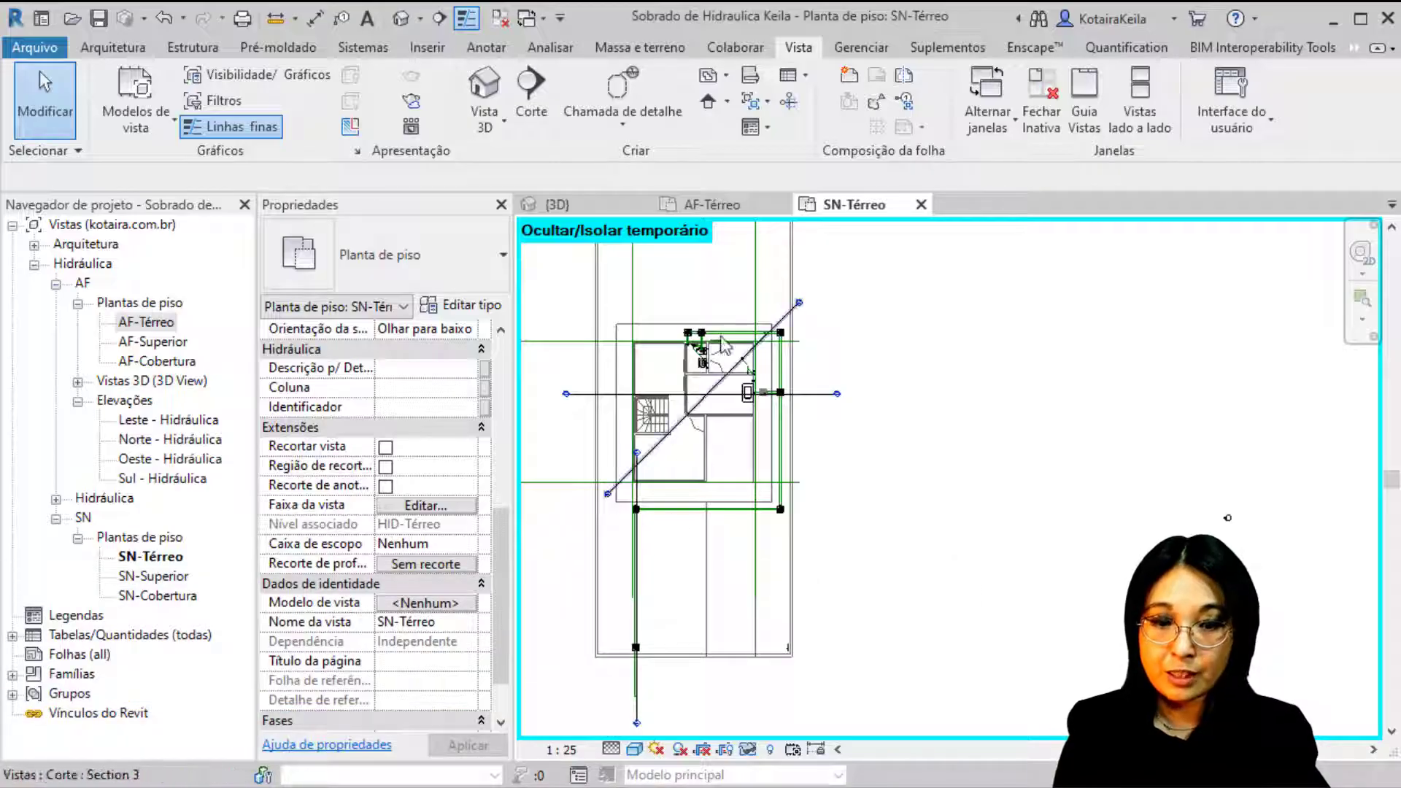
Step: Hide the green reference planes in the SN-Térreo view by category
left_click(756, 272)
key("e")
key("h")
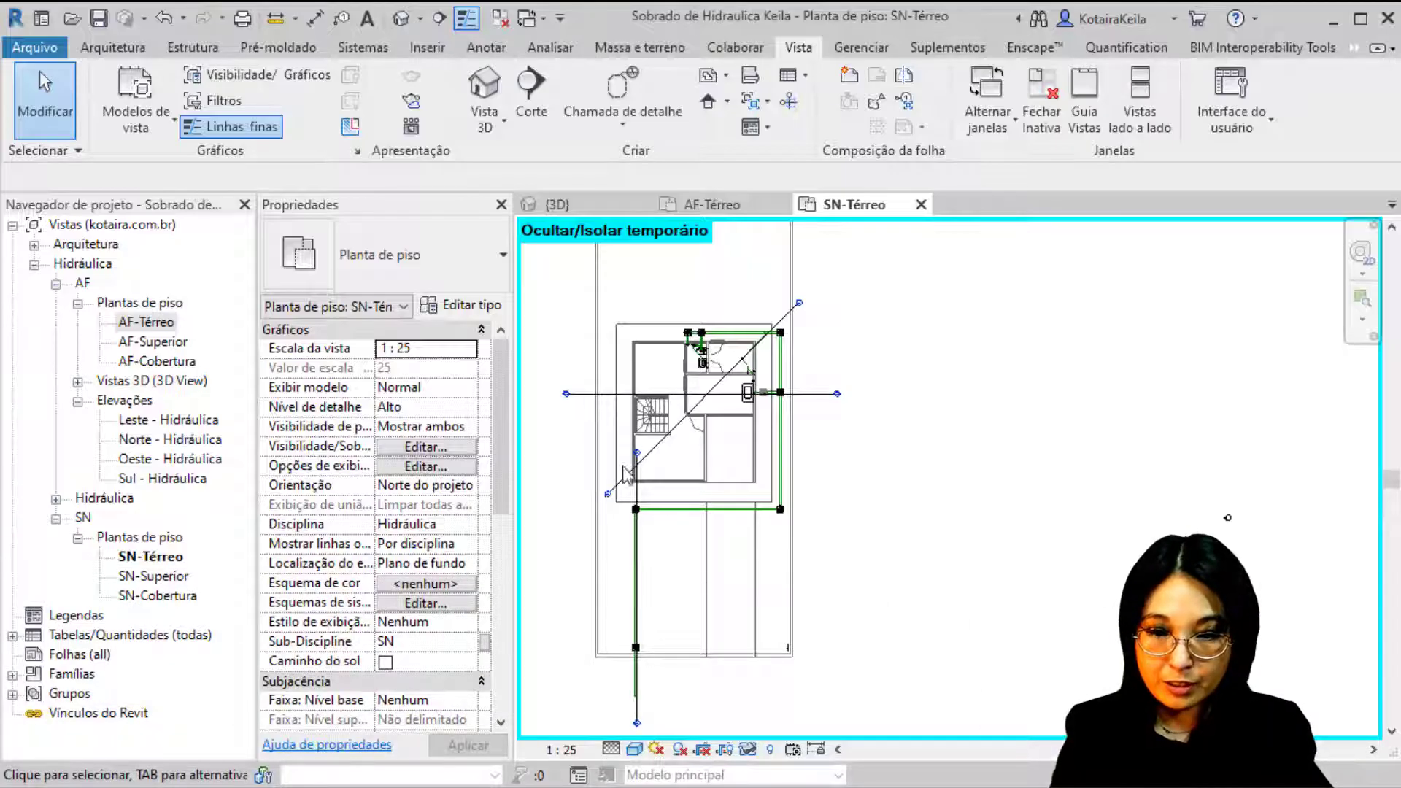
Step: Check the Planos de referência entry among SN-Térreo's annotation visibility categories and look through the view's properties
key("v")
key("g")
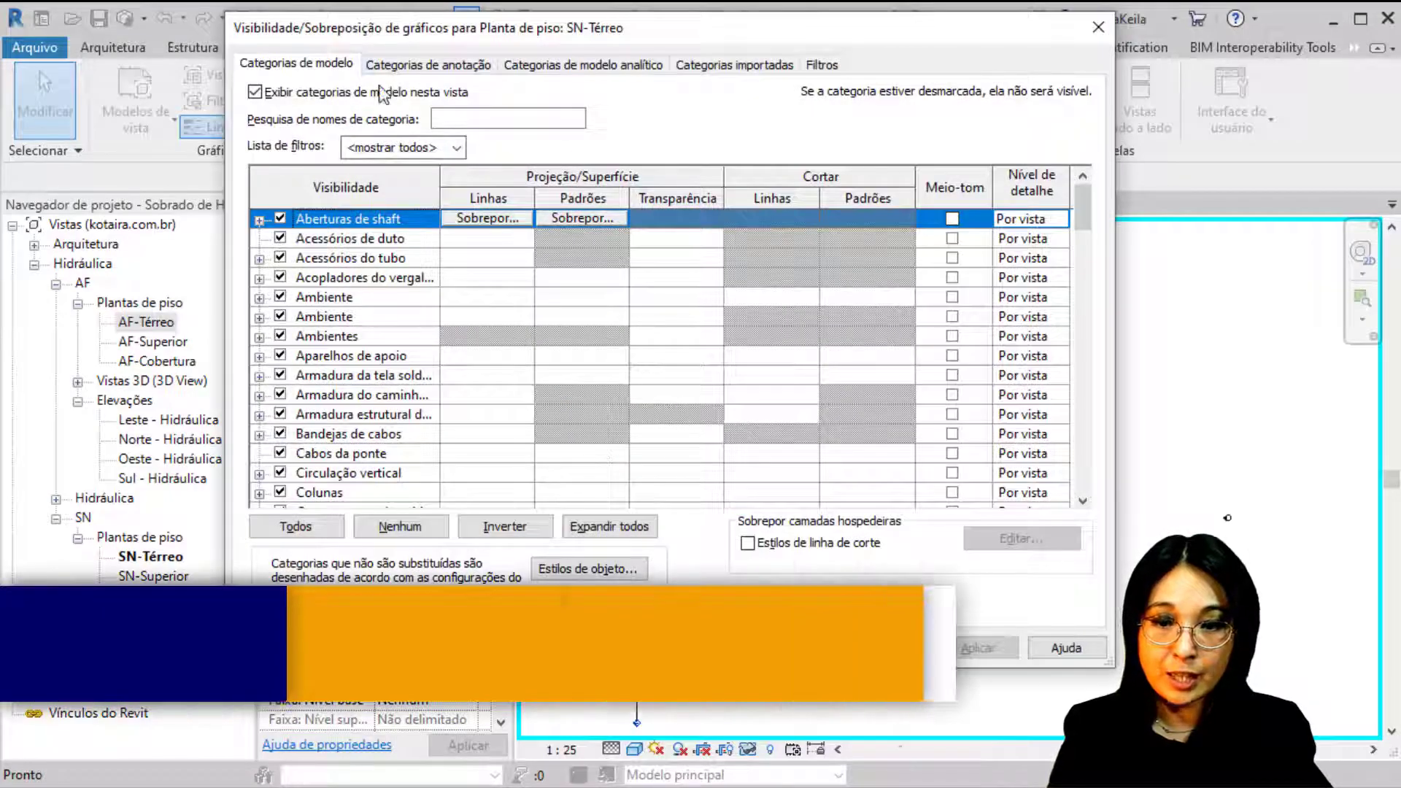
left_click(430, 64)
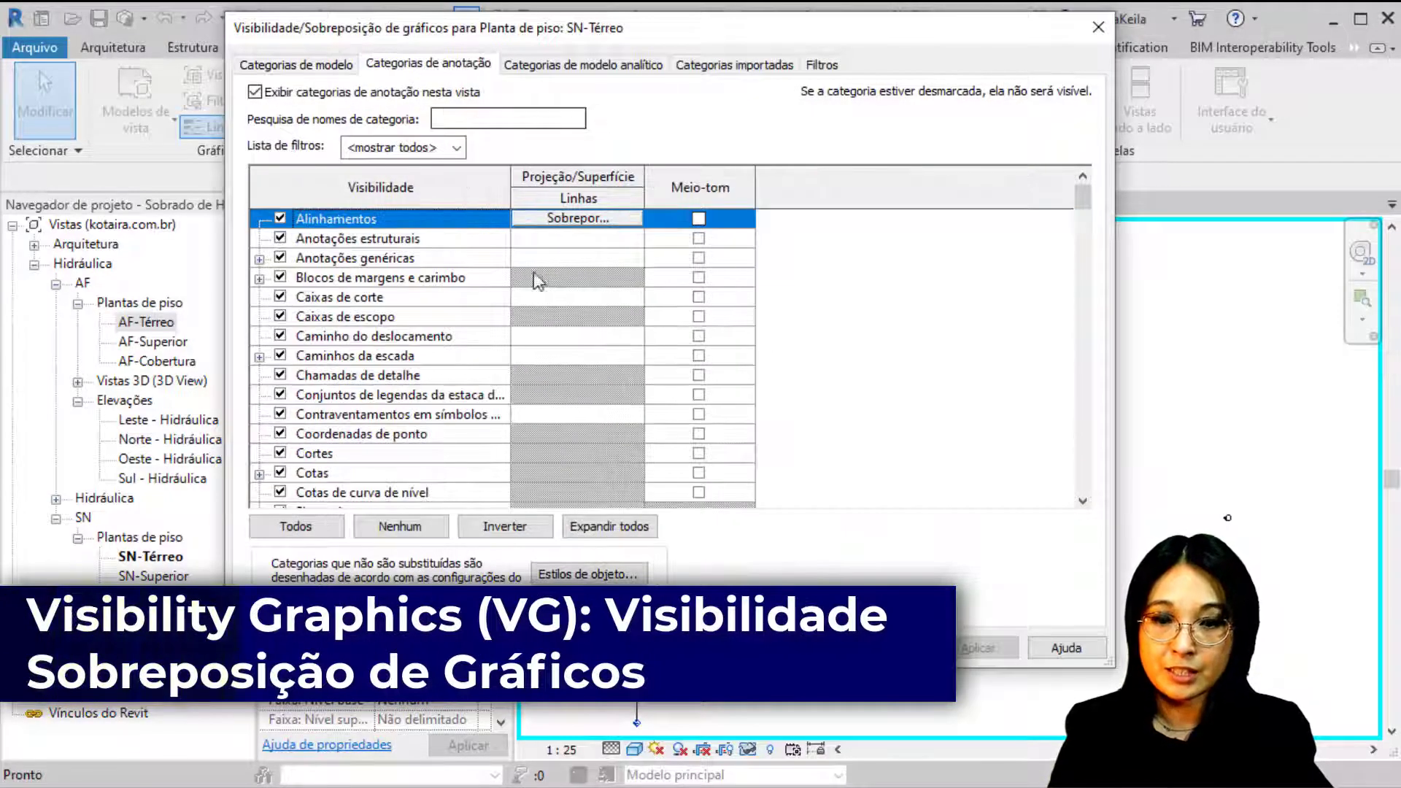
left_click_drag(1083, 194, 1102, 478)
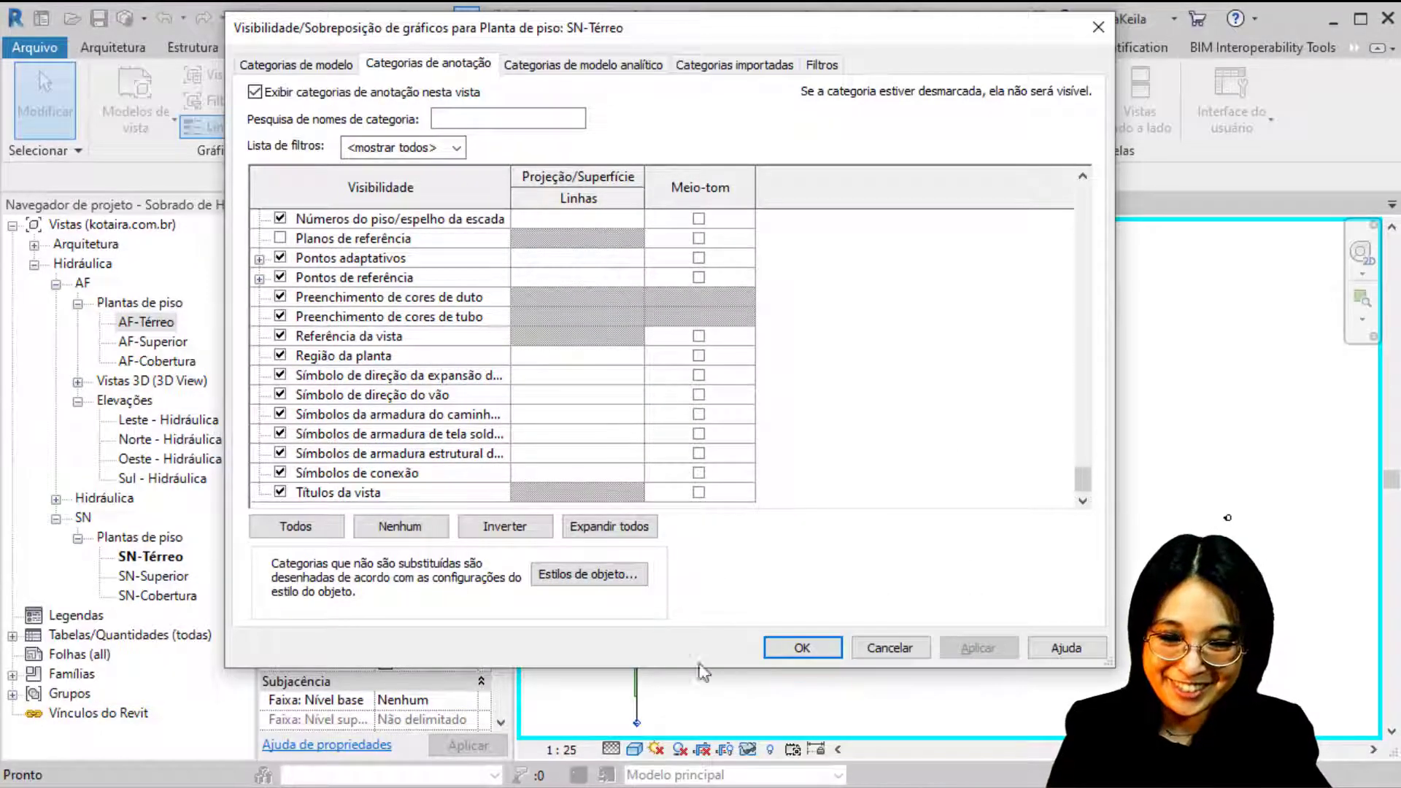
left_click(801, 648)
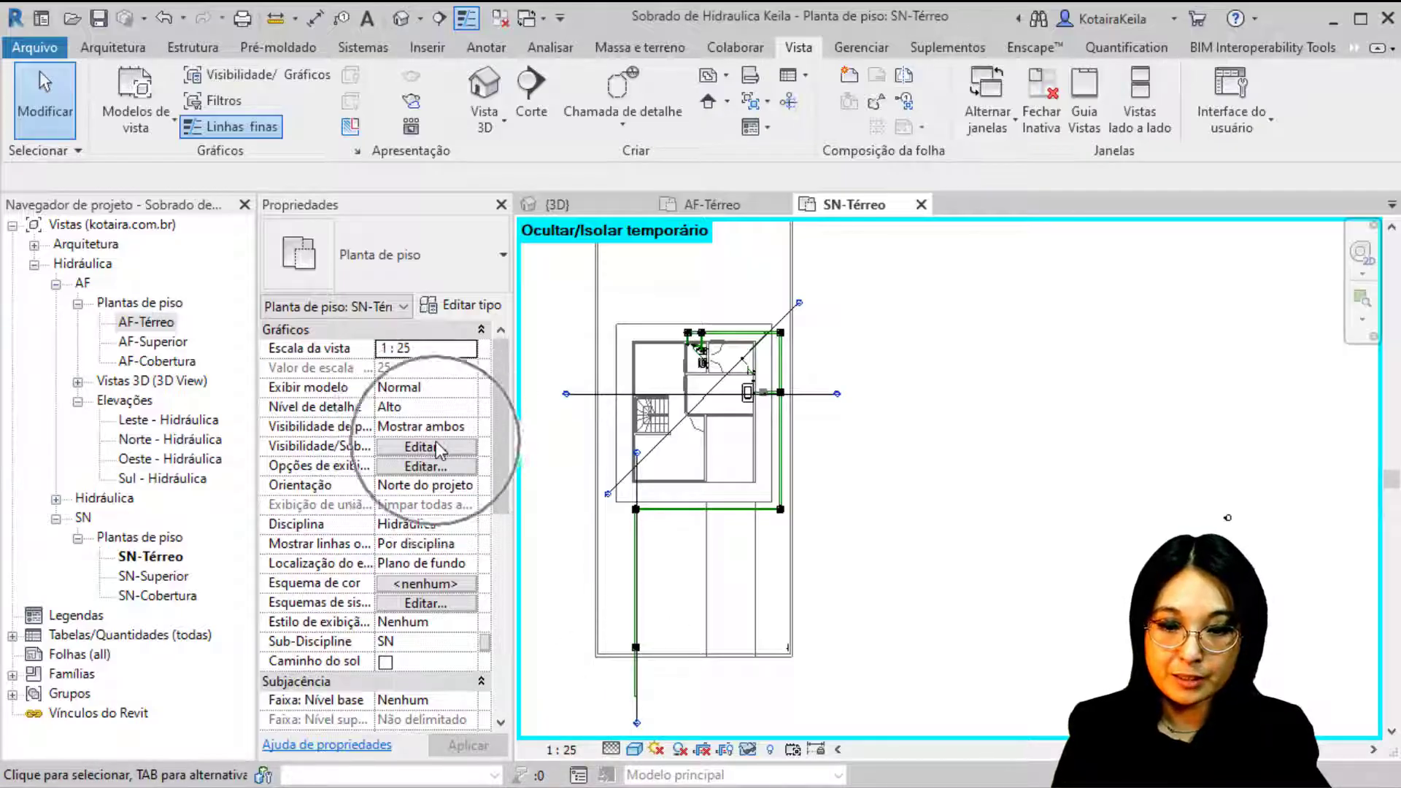
left_click_drag(502, 438, 502, 566)
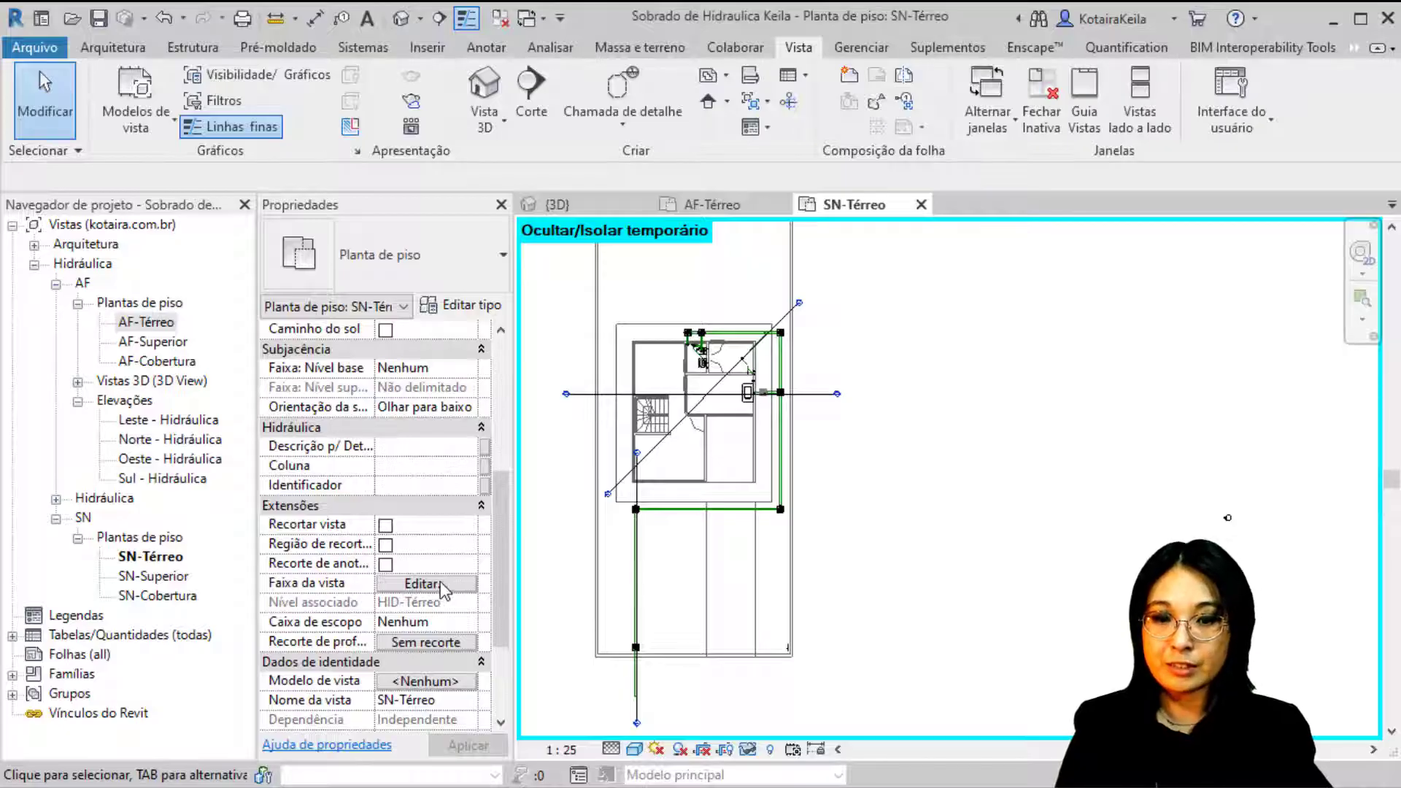
Step: Create a view template from the current SN-Térreo view and name it HID PLANTA SN
left_click(135, 145)
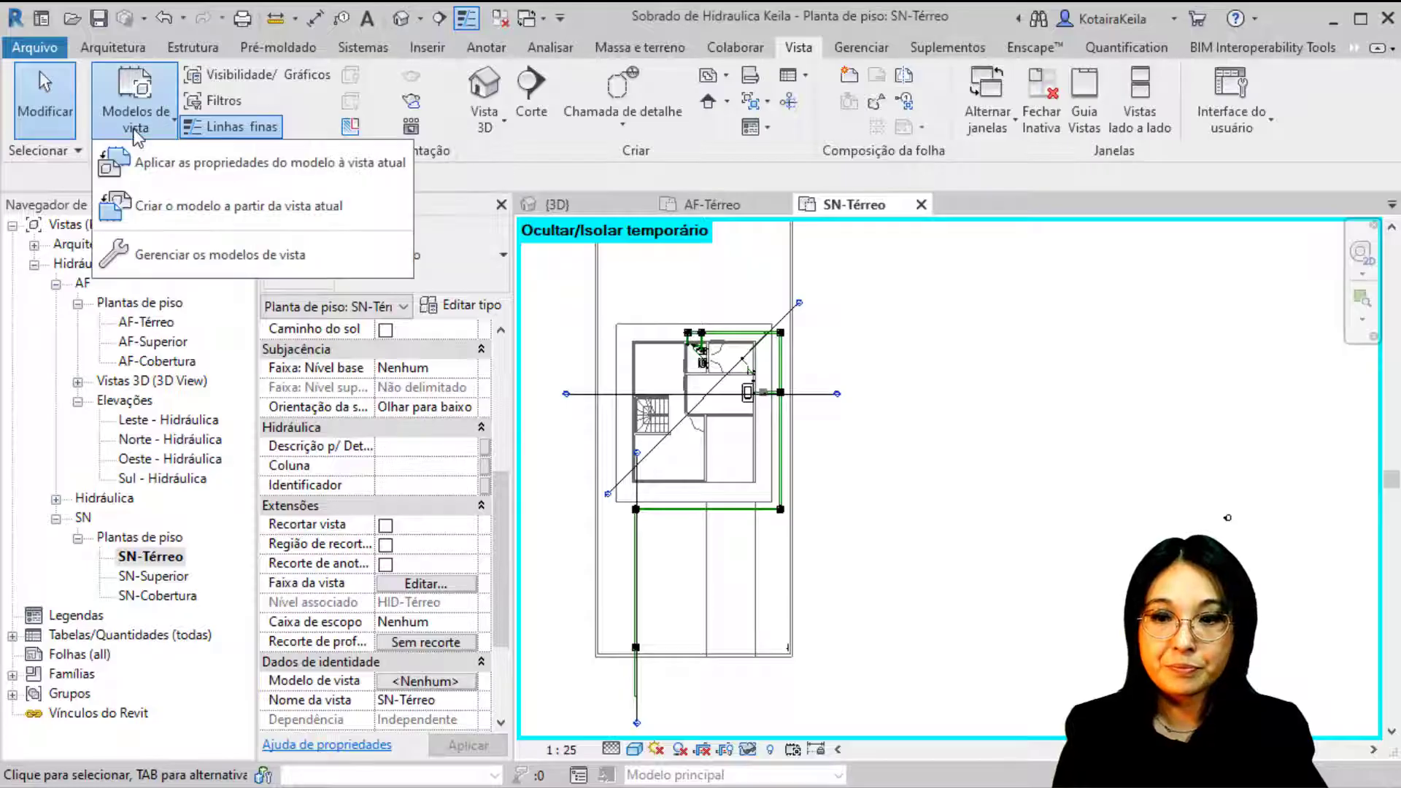
left_click(278, 204)
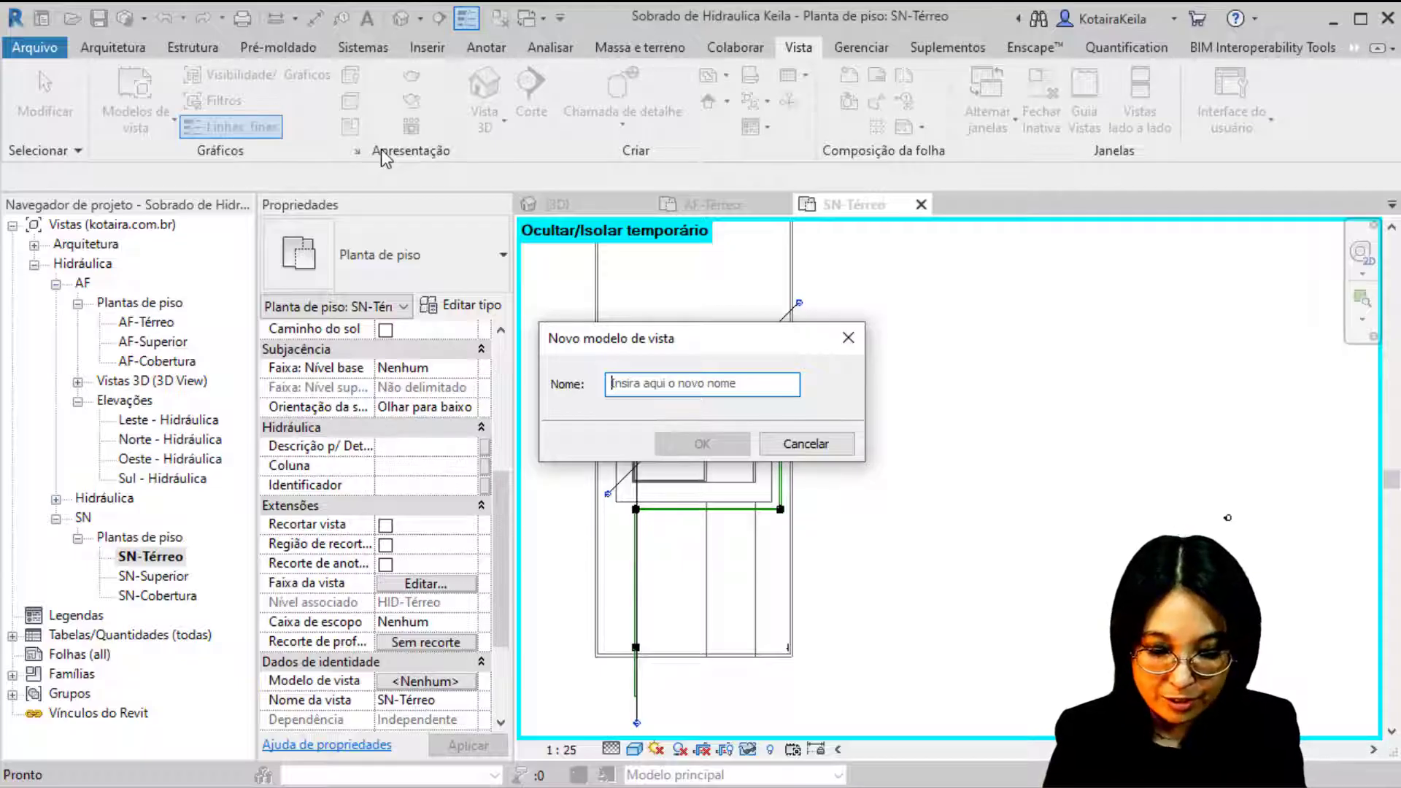
type("HID PLANTA SN")
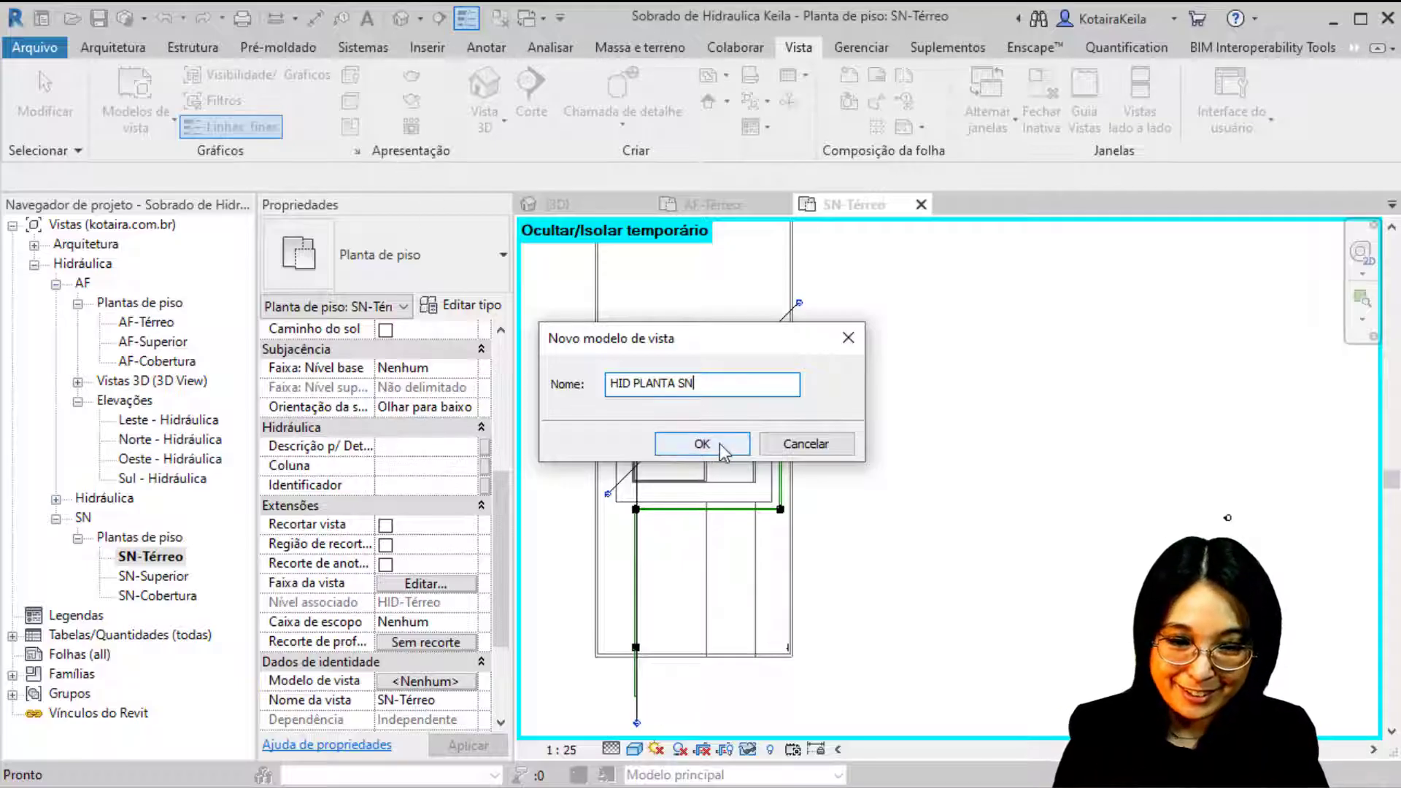
left_click(700, 444)
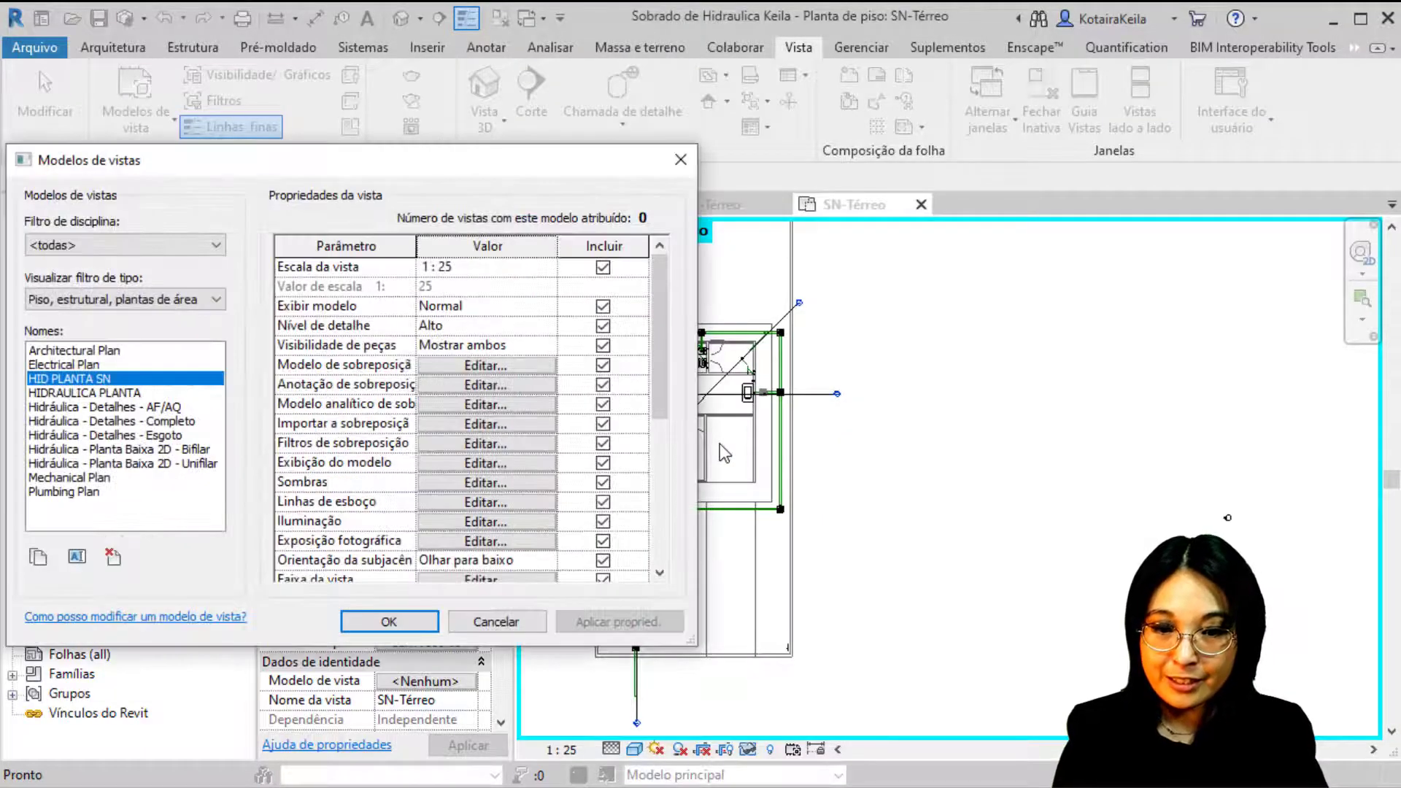
Step: Exclude the Sub-Discipline parameter from the HID PLANTA SN view template and save the template
left_click_drag(656, 330, 644, 507)
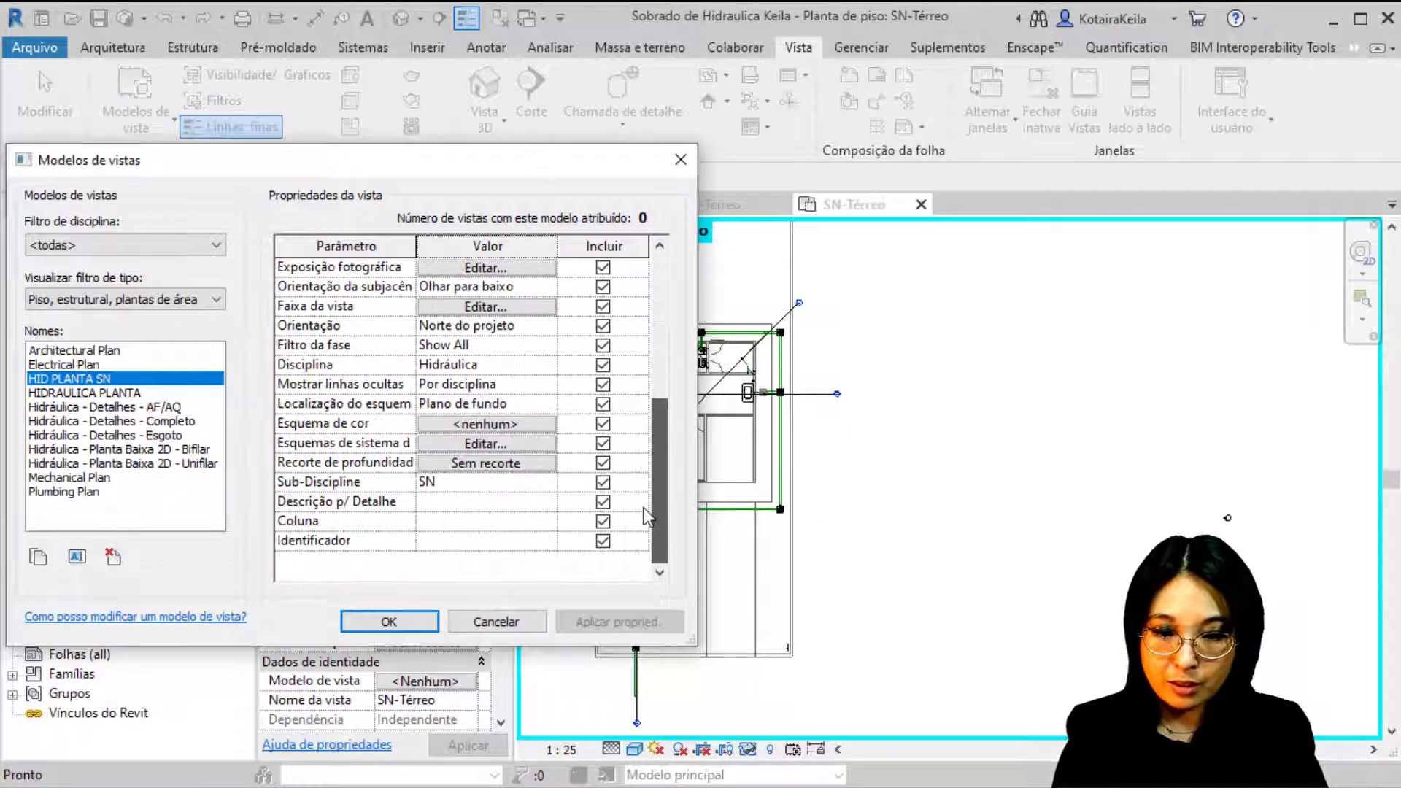
left_click(603, 482)
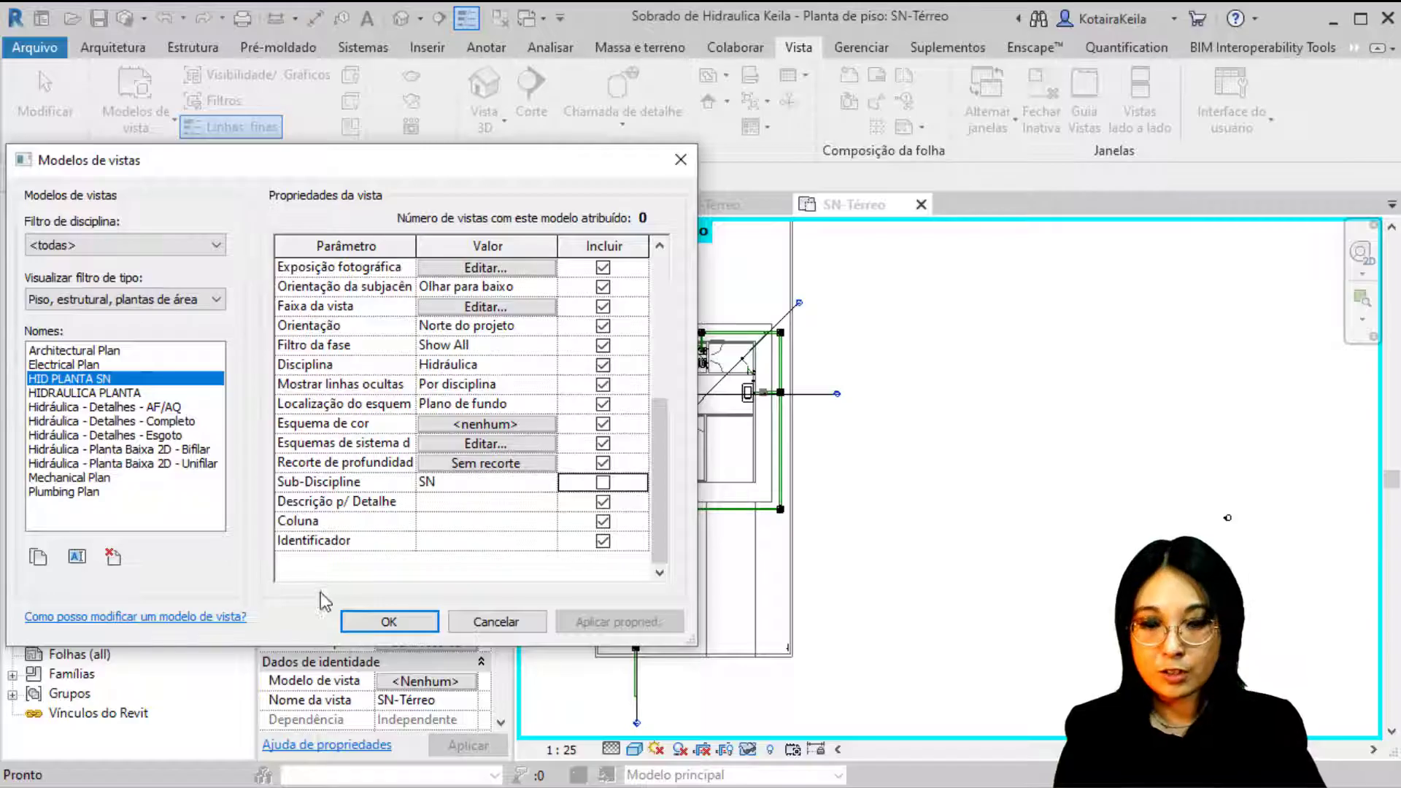
left_click(387, 624)
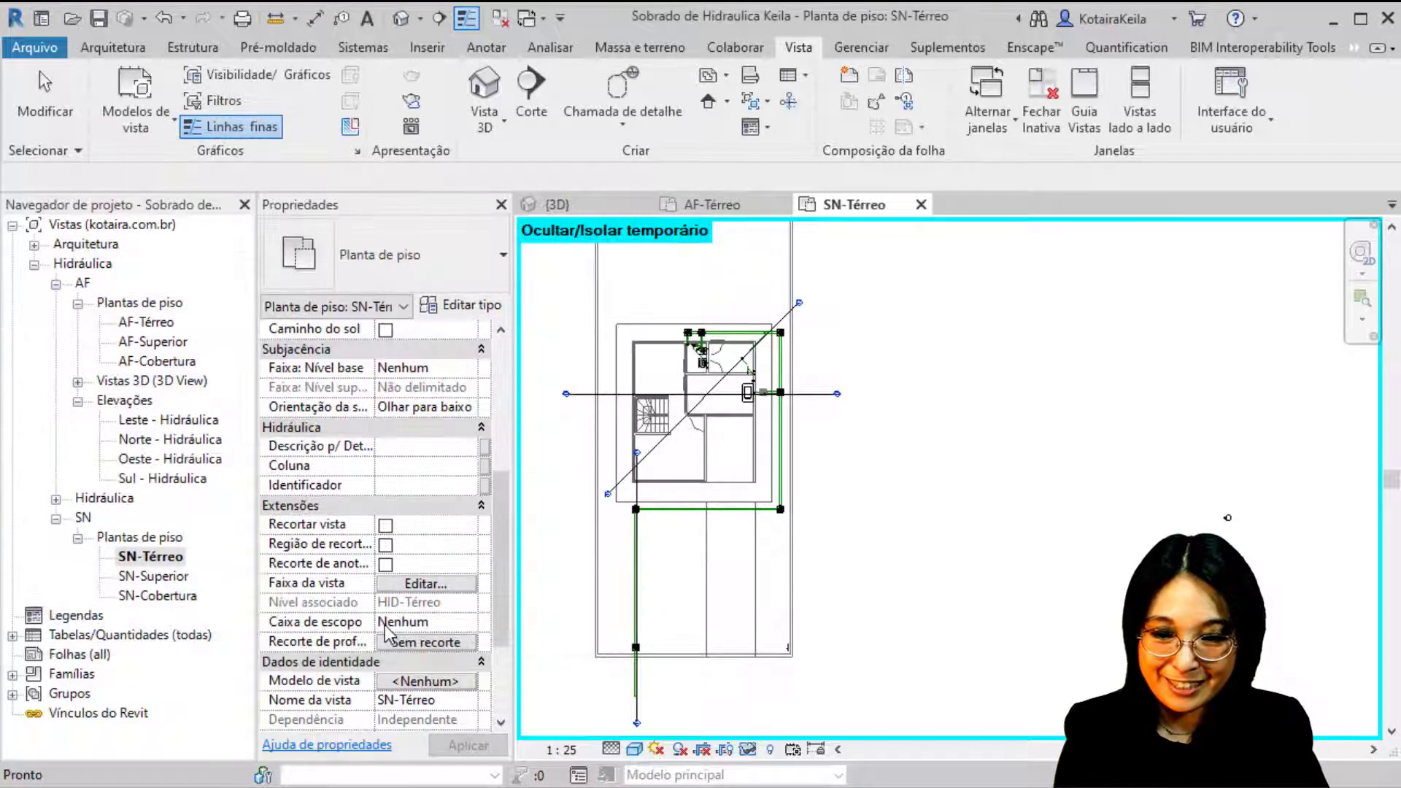
Step: Apply the HID PLANTA SN view template's properties to the SN-Térreo, SN-Superior and SN-Cobertura floor plans together
left_click(174, 560)
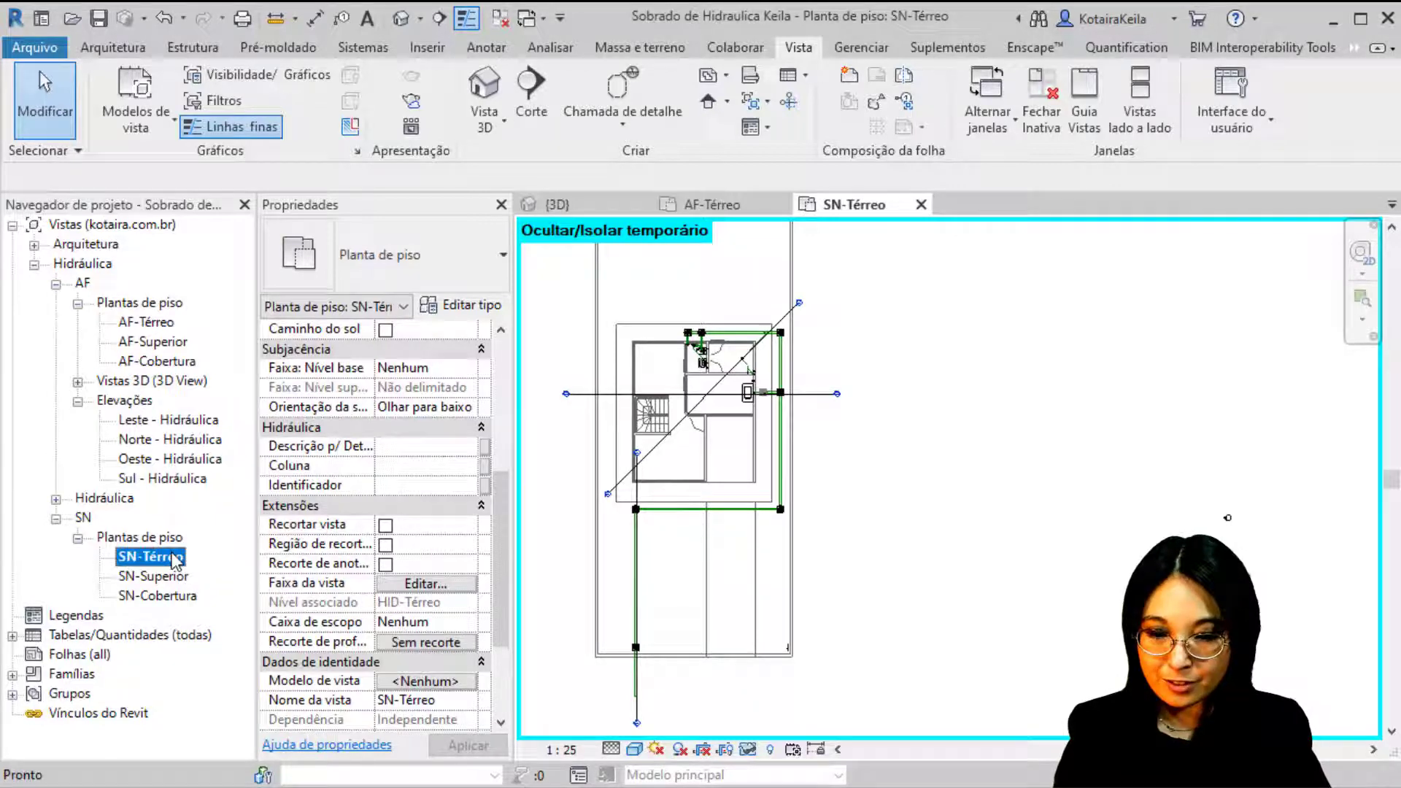
left_click(175, 595, "shift")
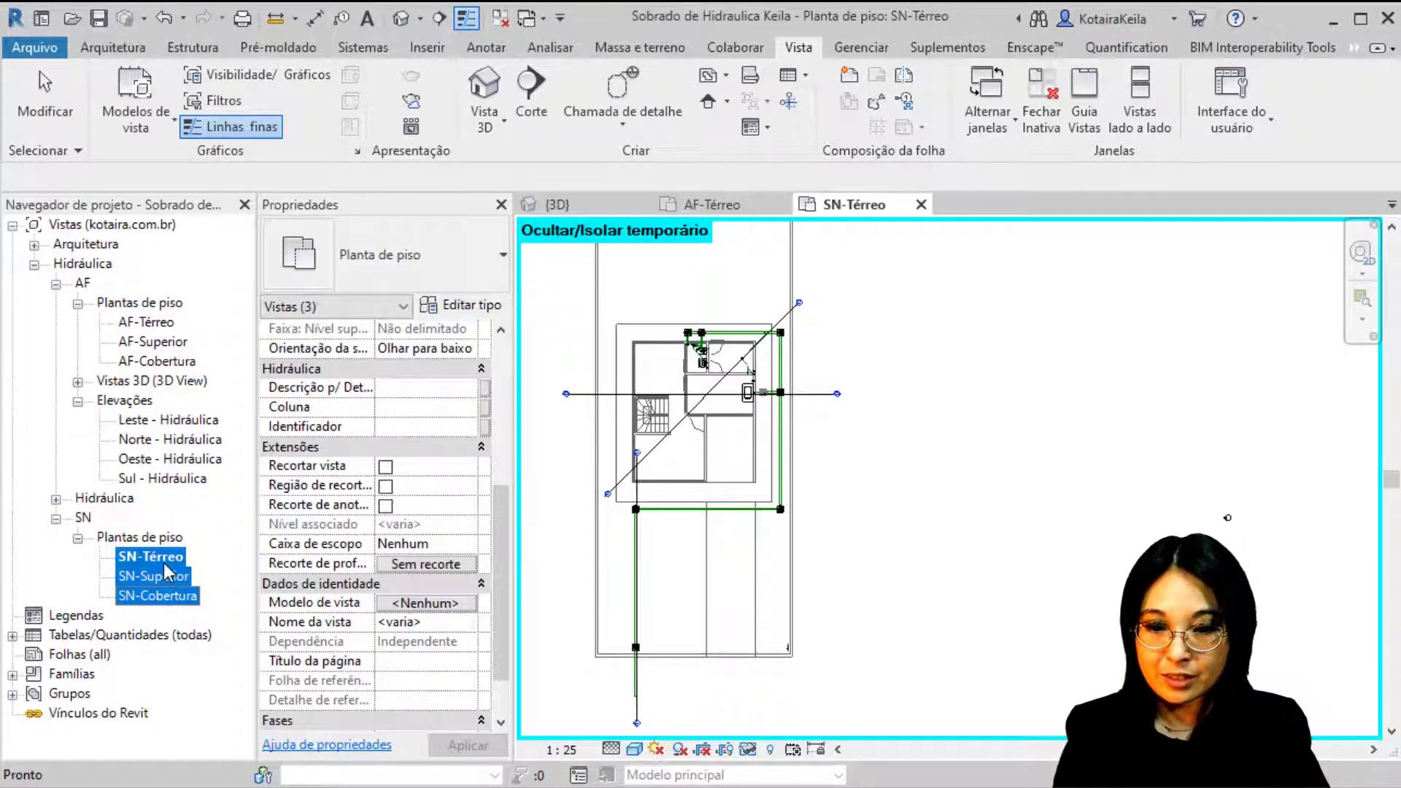
left_click(155, 117)
left_click(163, 162)
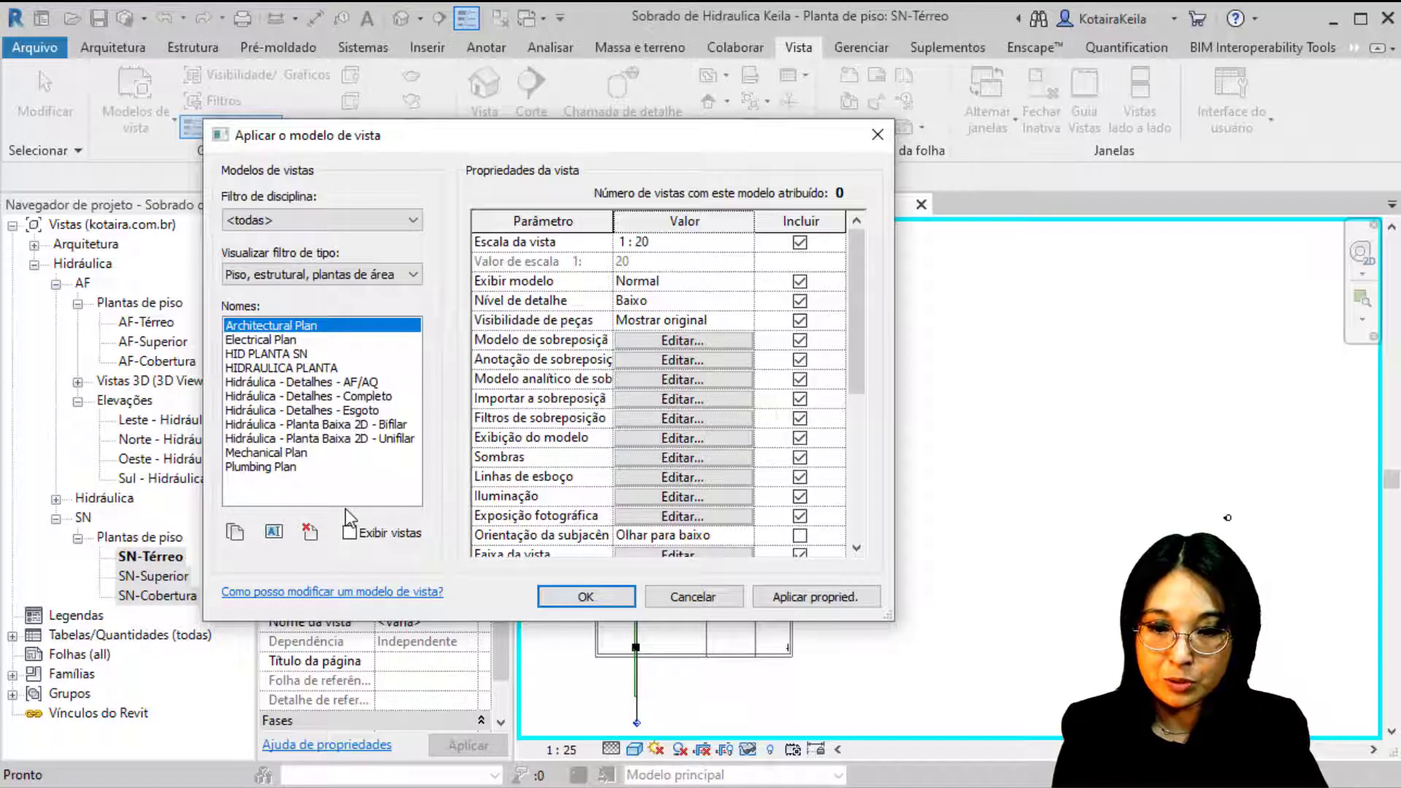
left_click(288, 354)
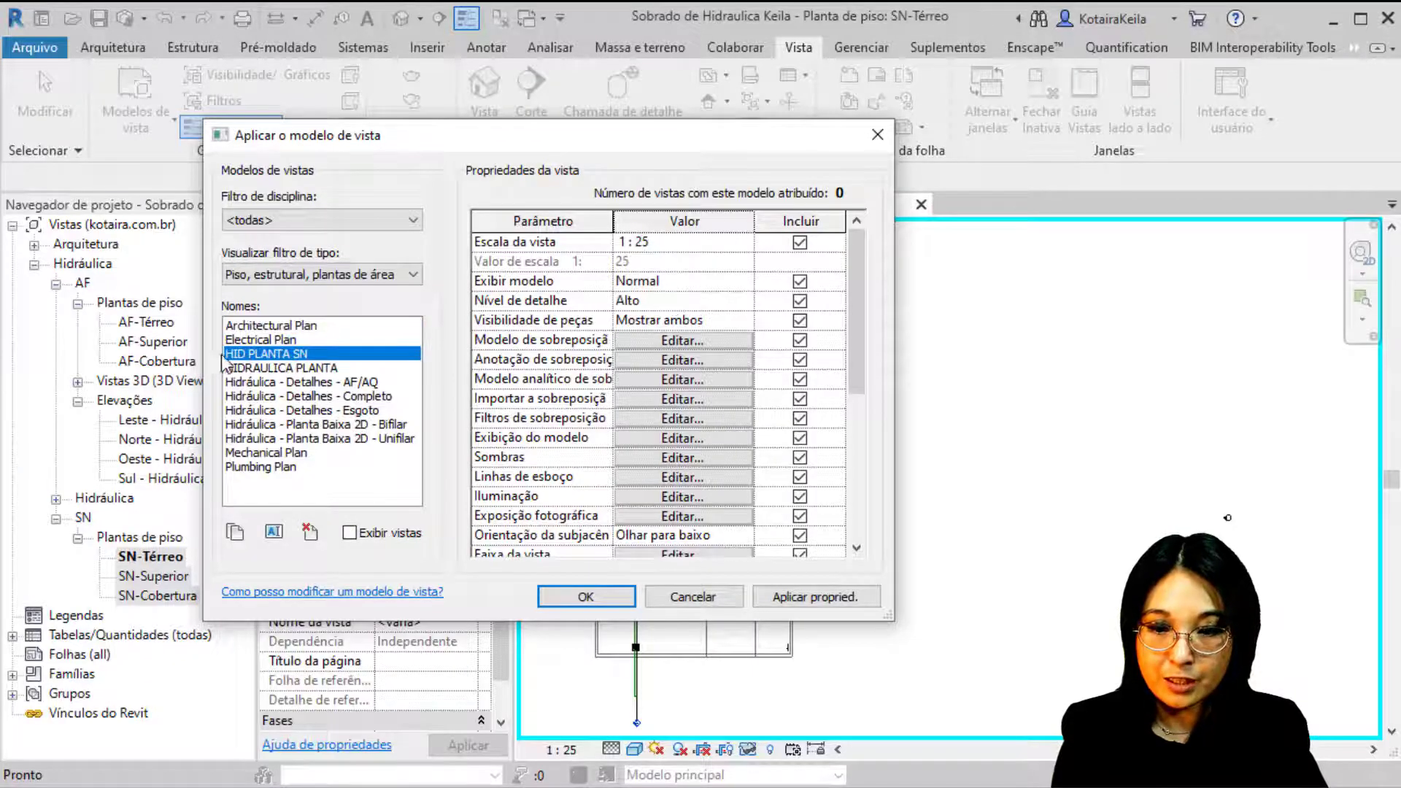
left_click(602, 597)
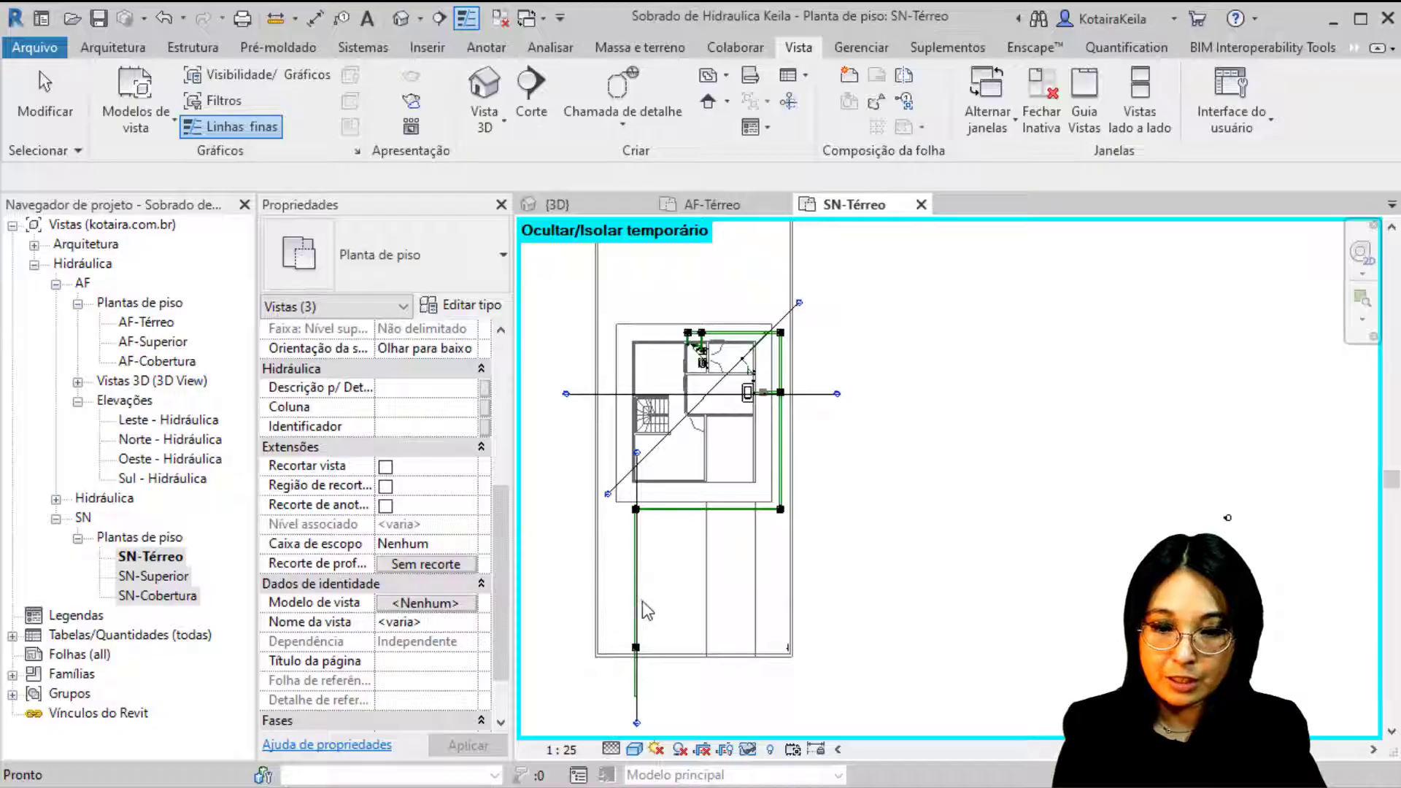
Step: Inspect the SN-Térreo plan, then open SN-Superior and SN-Cobertura to check how the template displays their sanitary elements
scroll(784, 485, "up", 4)
scroll(782, 451, "down", 1)
left_click(847, 496)
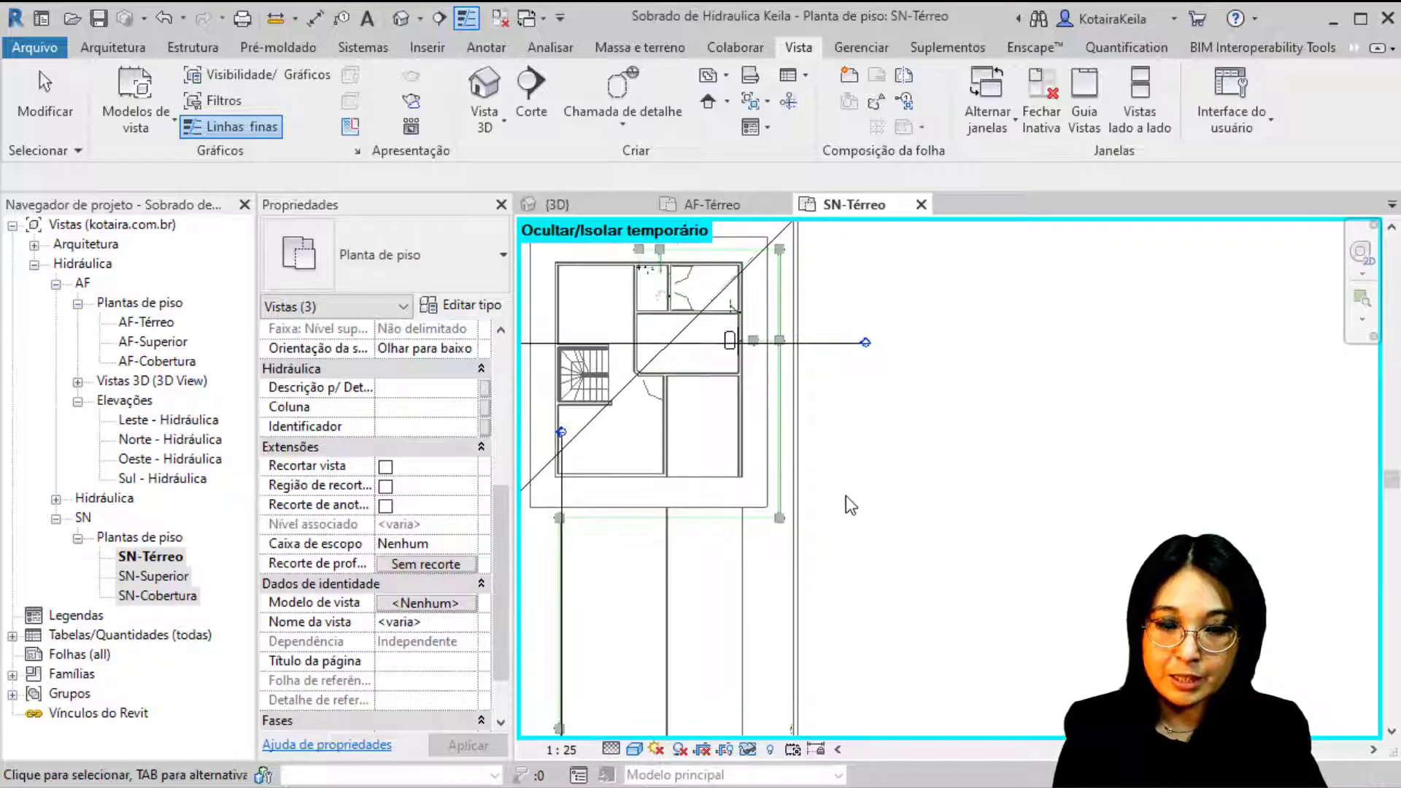
double_click(169, 580)
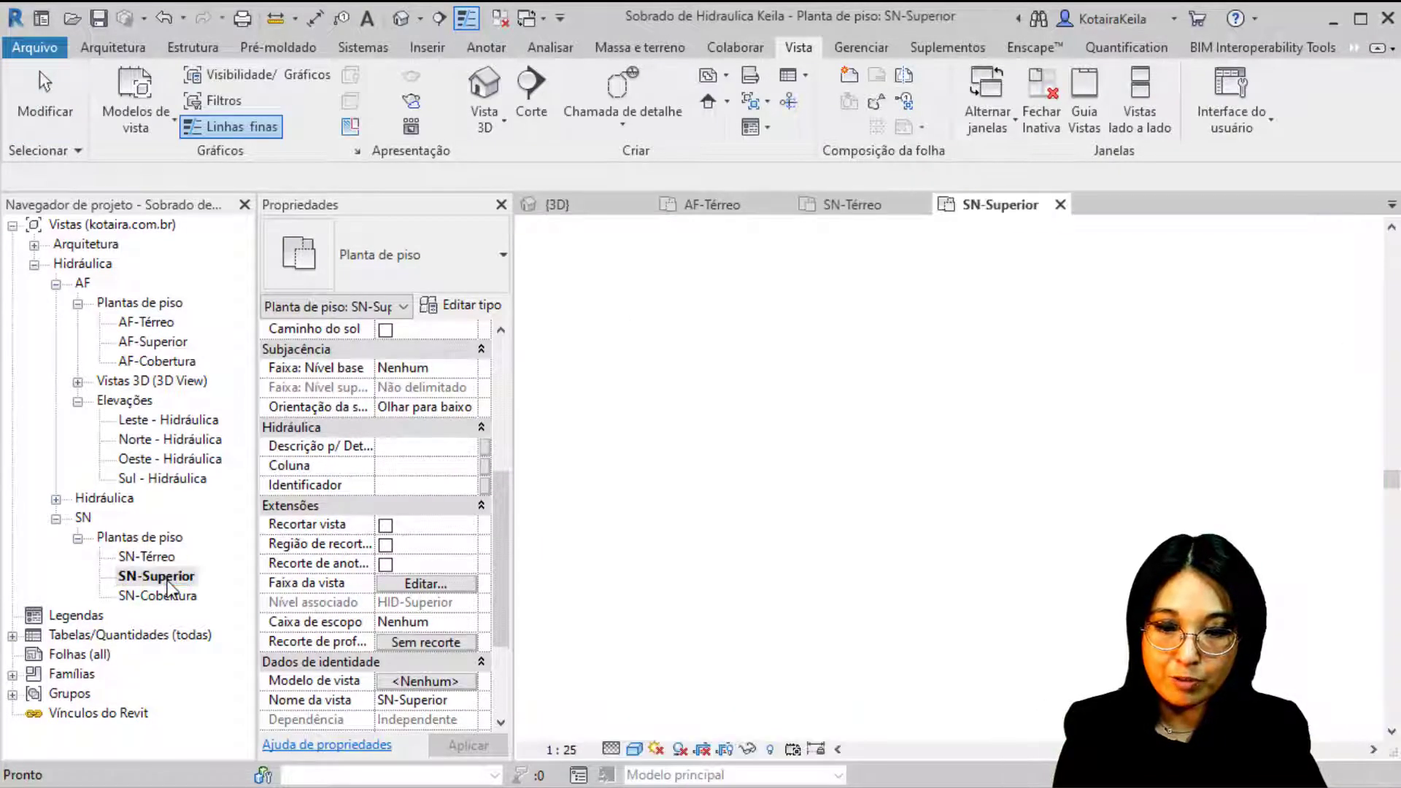
scroll(643, 307, "up", 5)
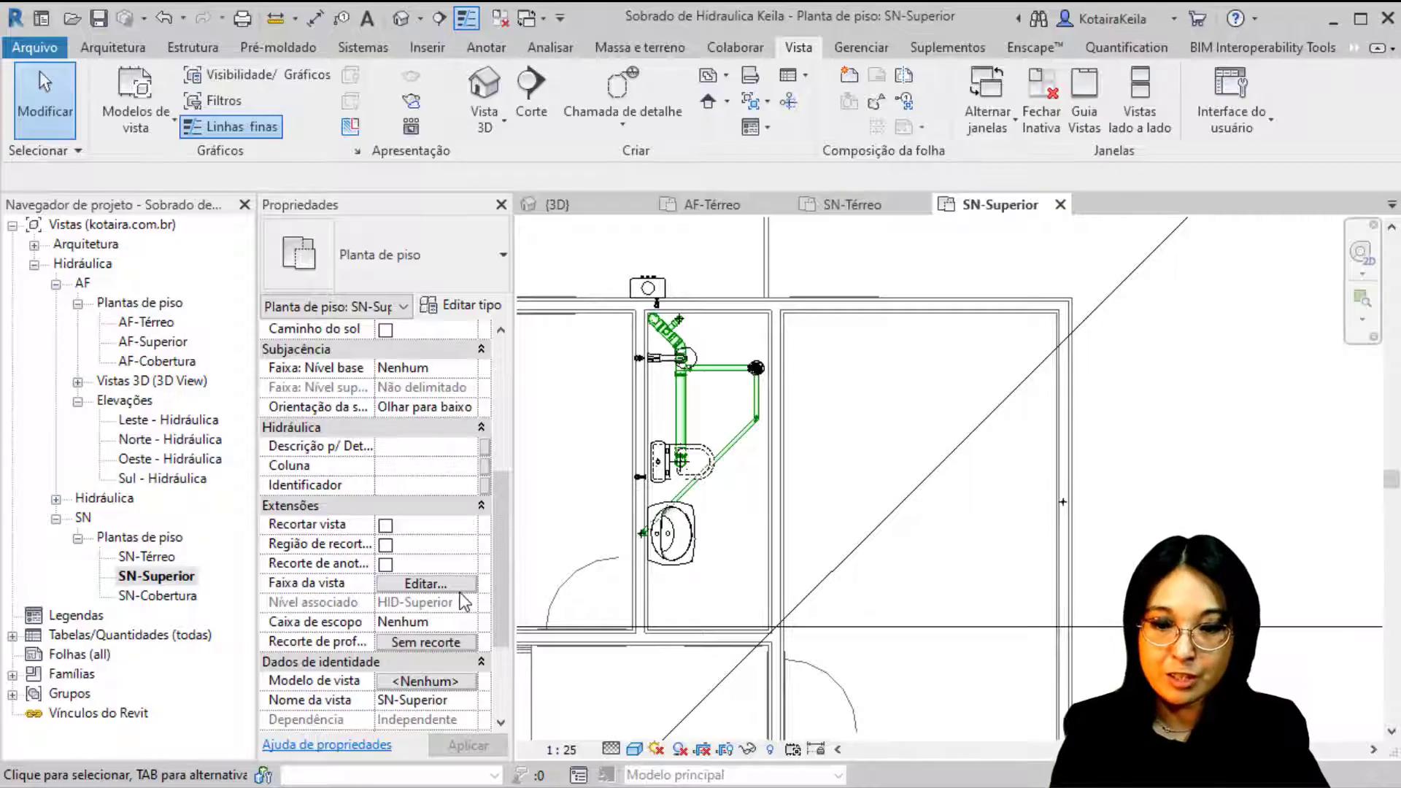
left_click(180, 600)
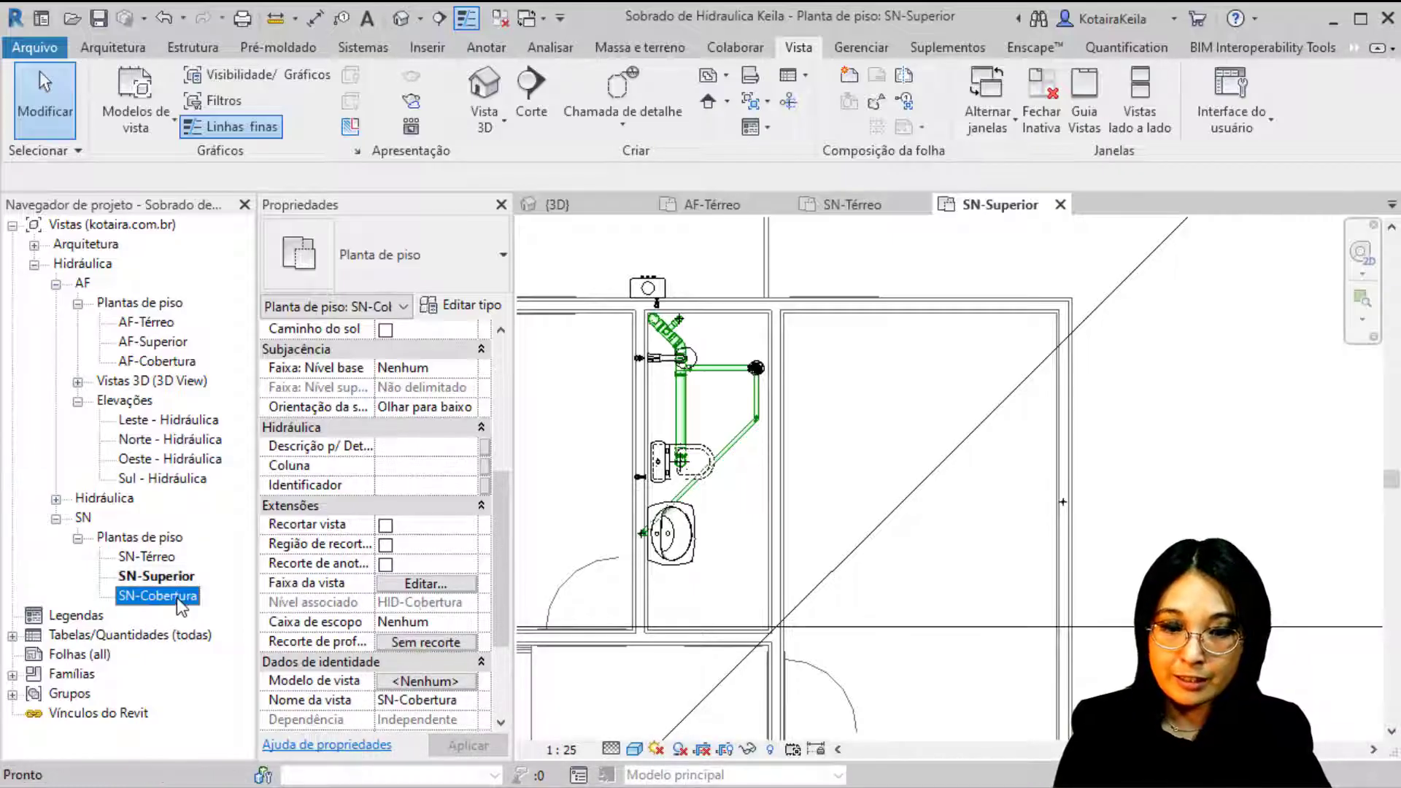
double_click(180, 600)
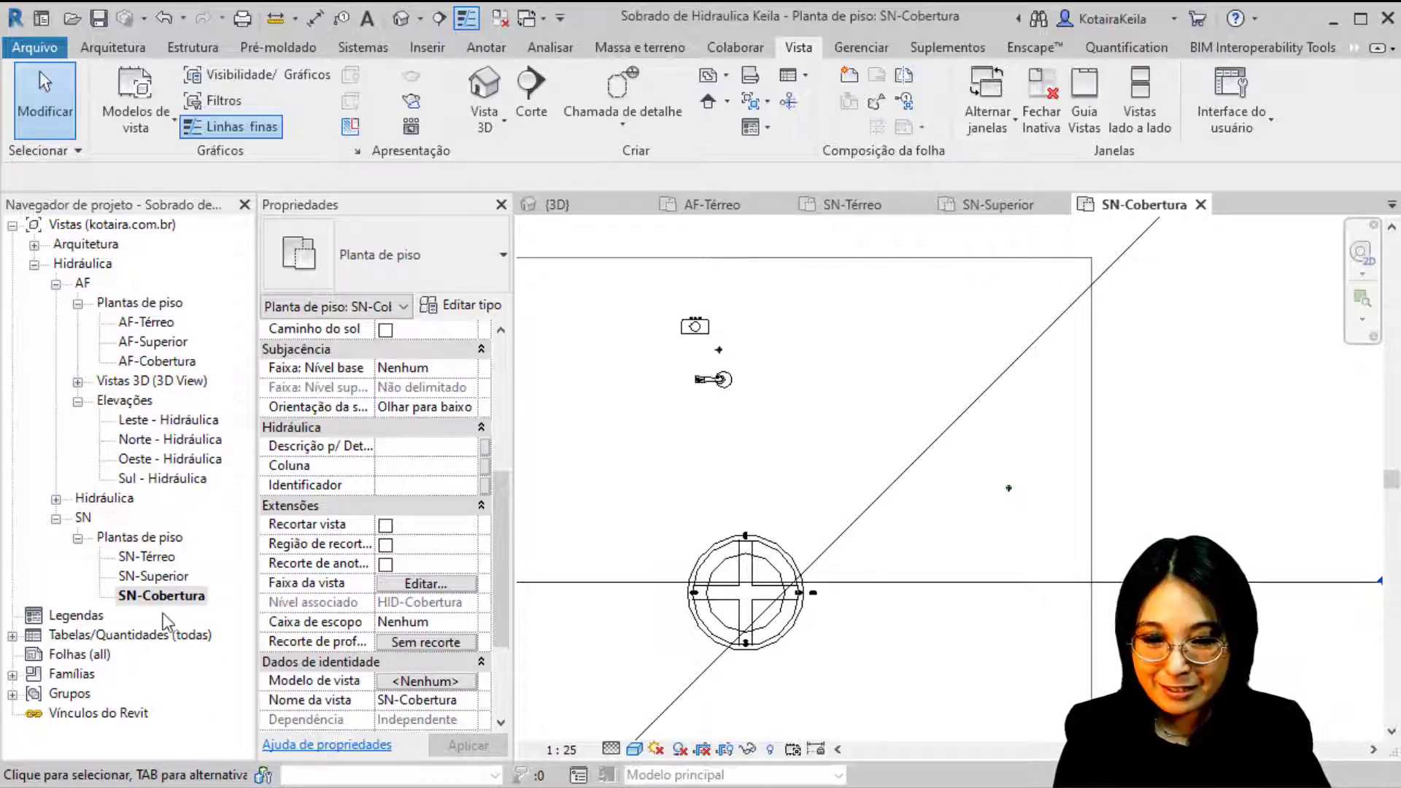
Step: Delete the SN-Cobertura floor plan from the project
left_click(162, 577)
left_click(179, 602)
key("ctrl")
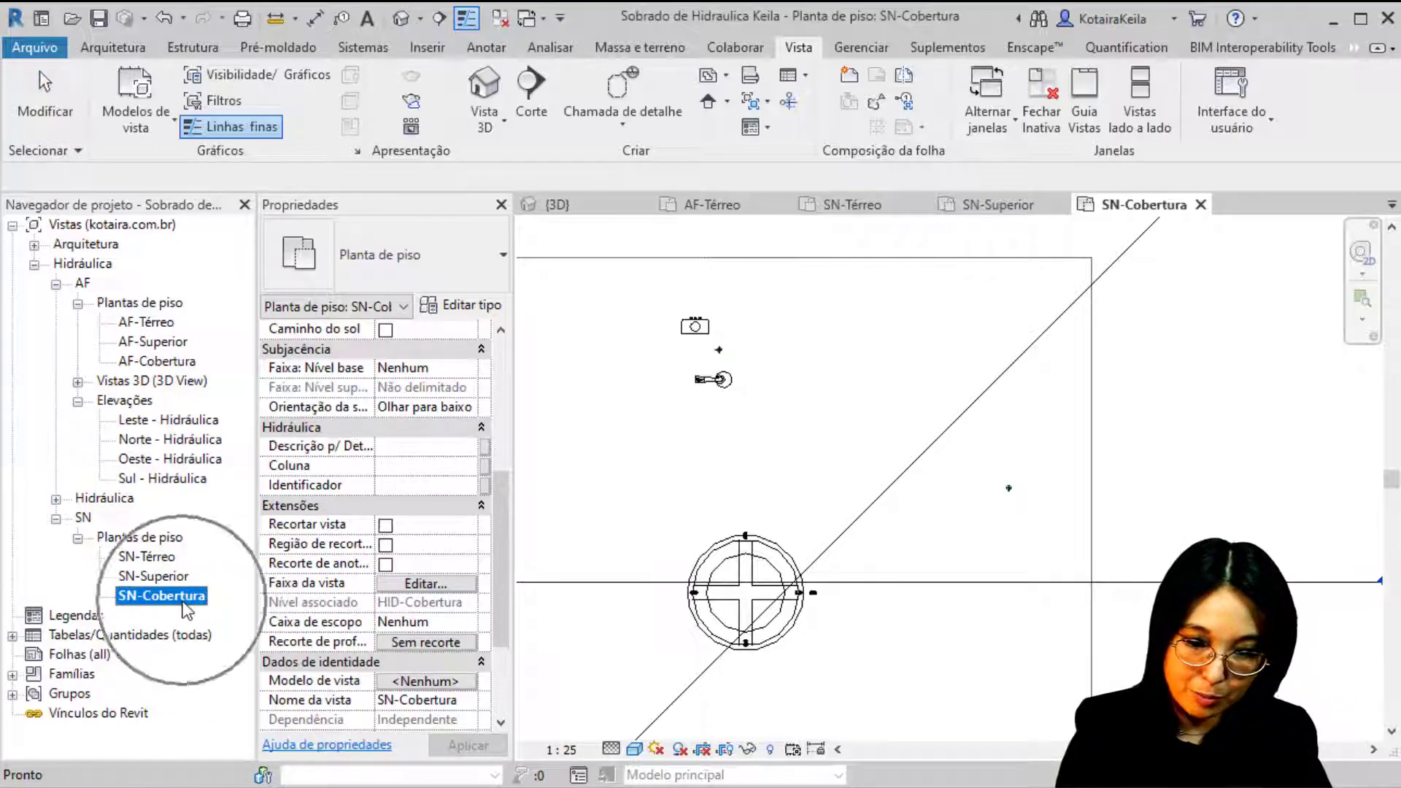
key("Delete")
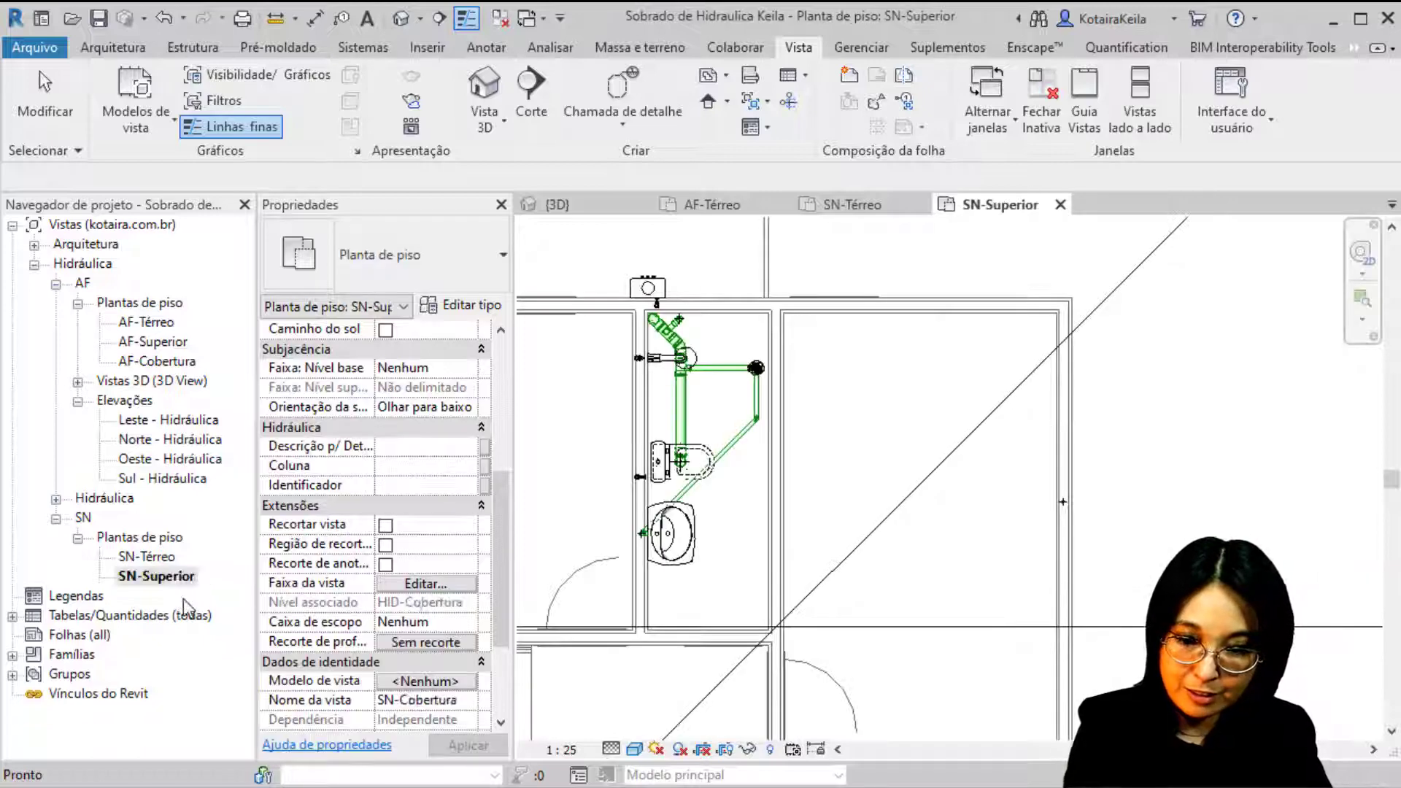
left_click(153, 341)
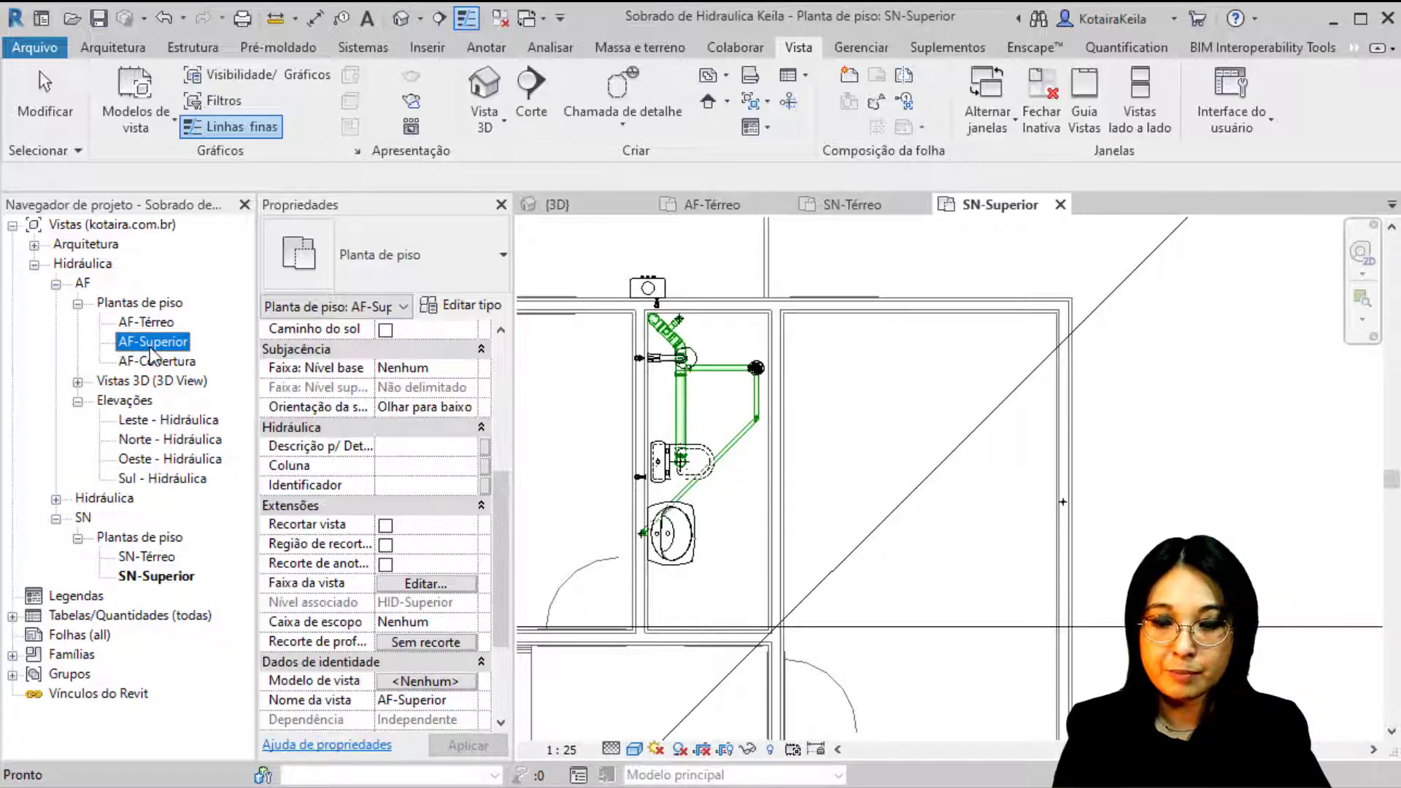
key("ctrl")
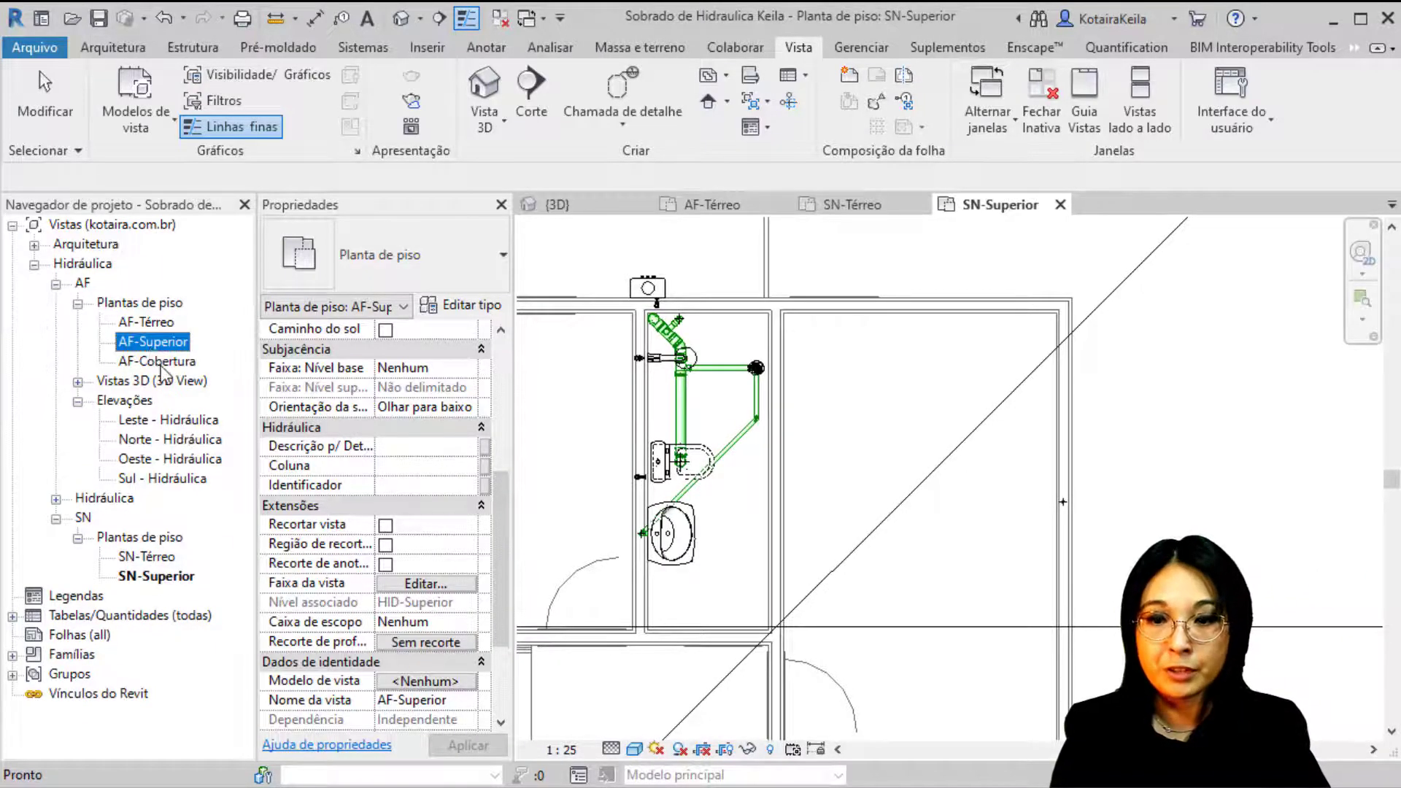
left_click(159, 364)
key("ctrl")
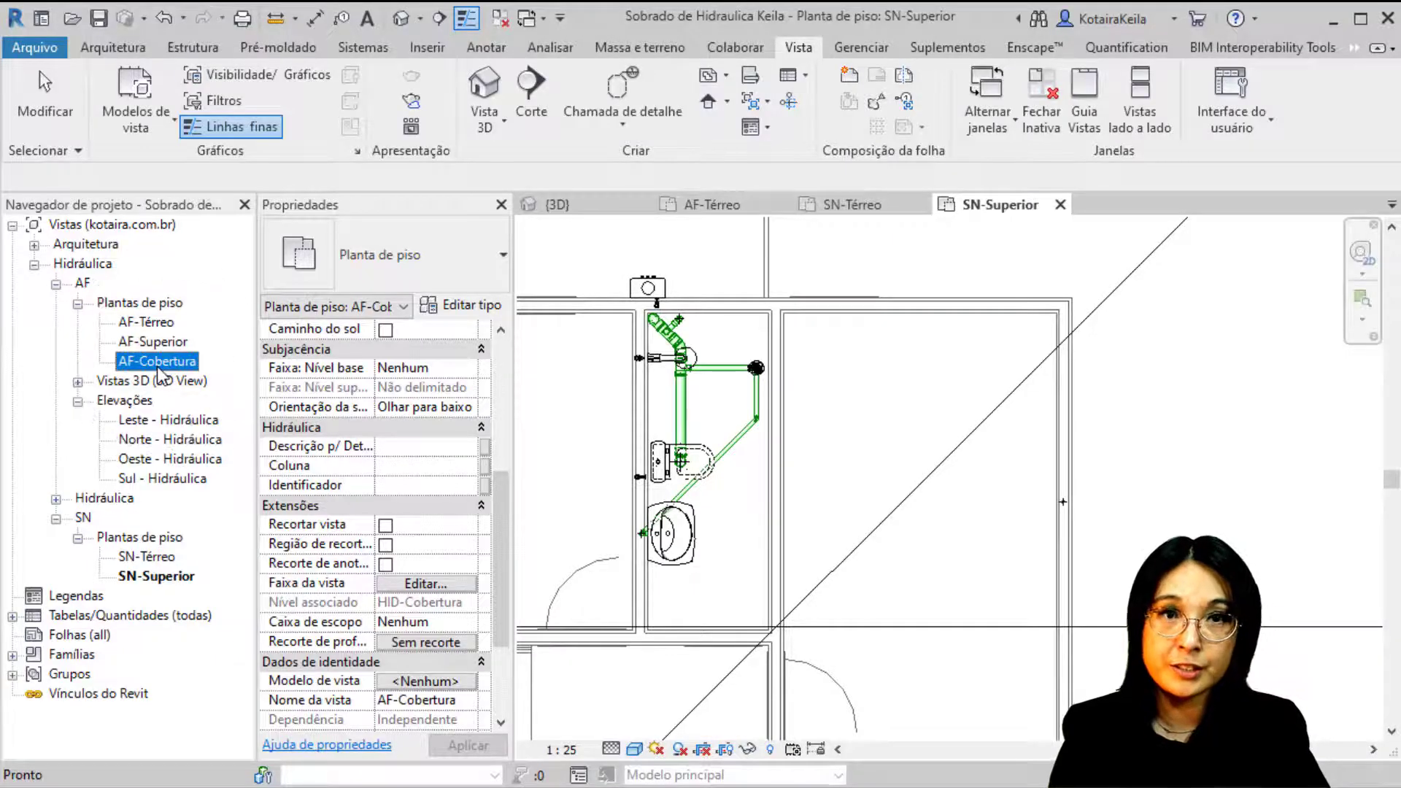
left_click(155, 343)
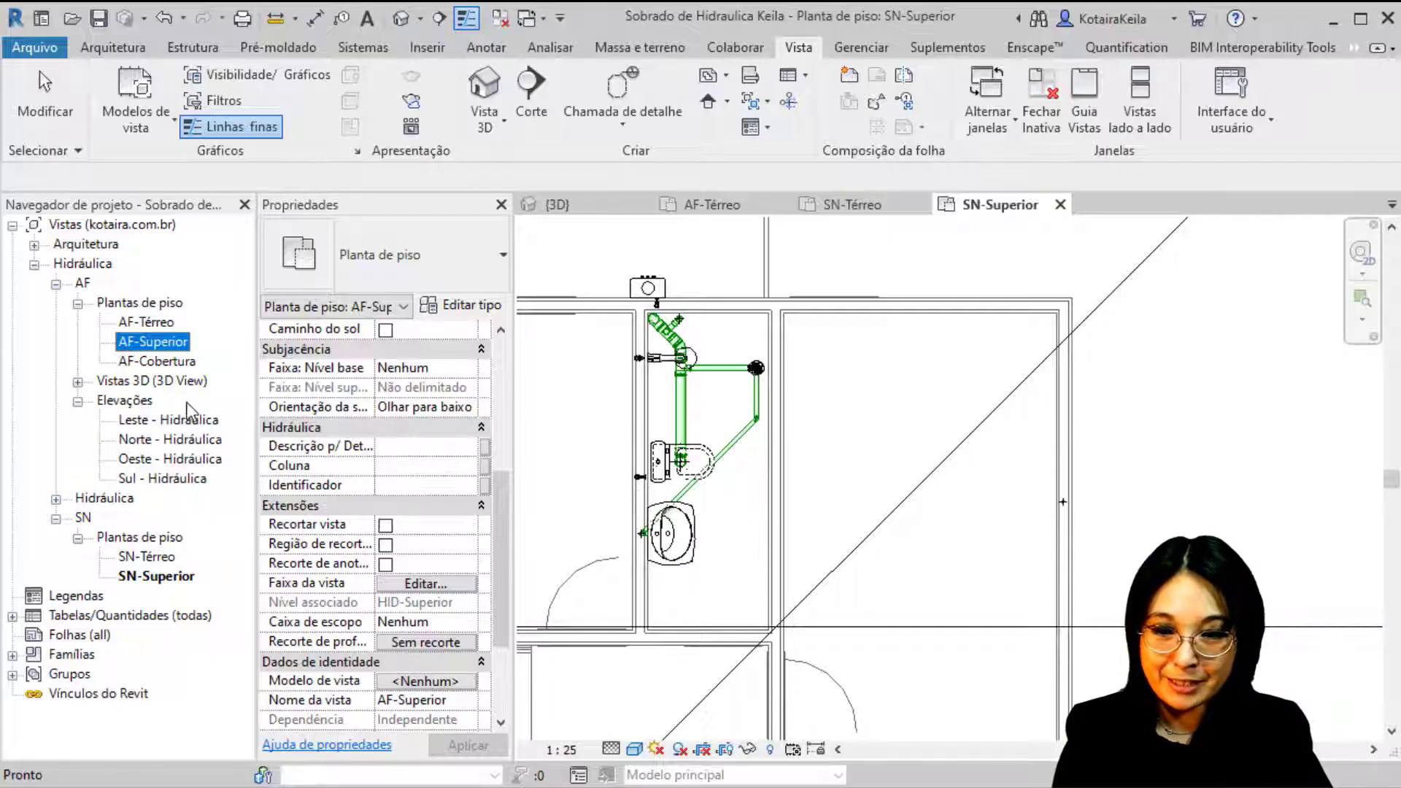
Step: Open the AF-Térreo floor plan and check its view scale and detail level options
double_click(161, 323)
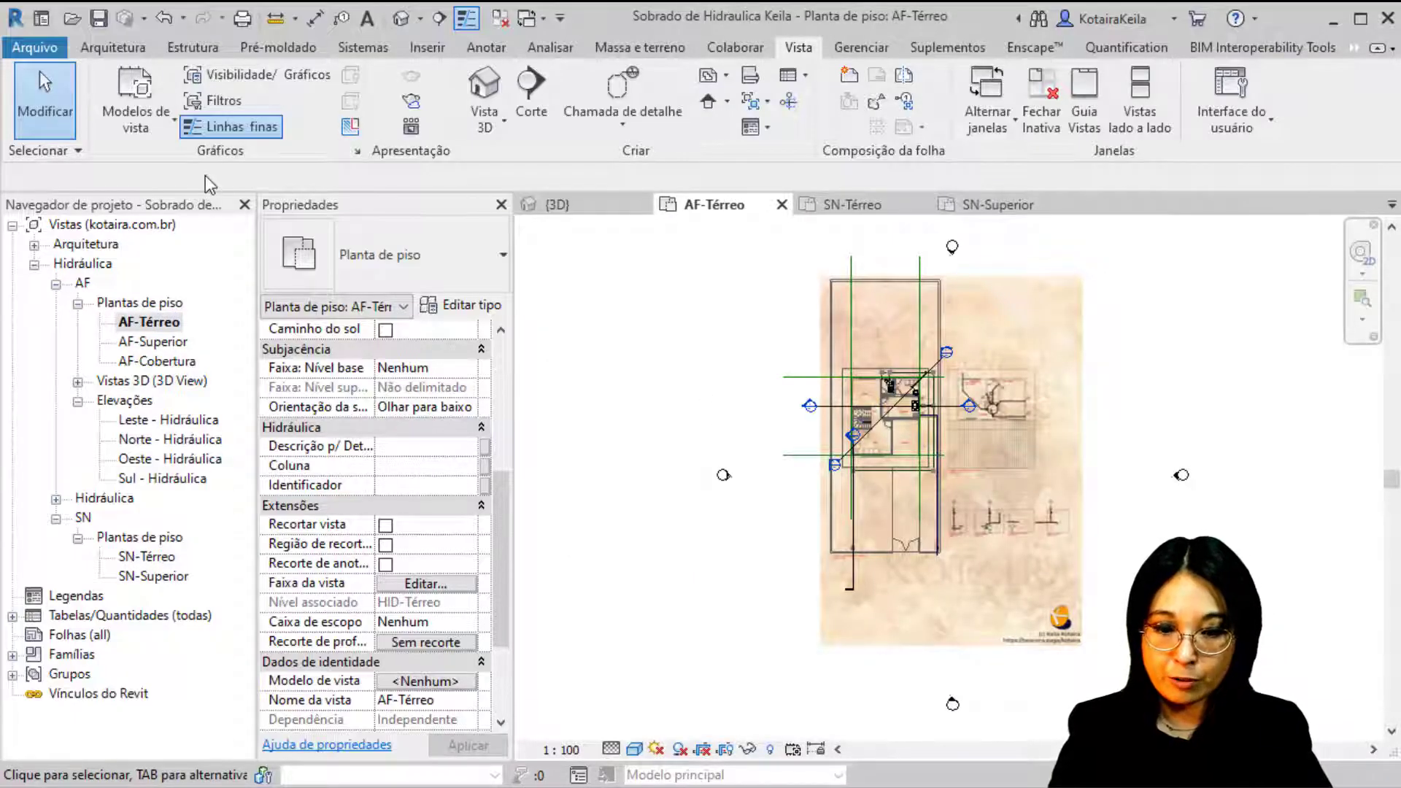
middle_click_drag(769, 644, 597, 599)
left_click(561, 751)
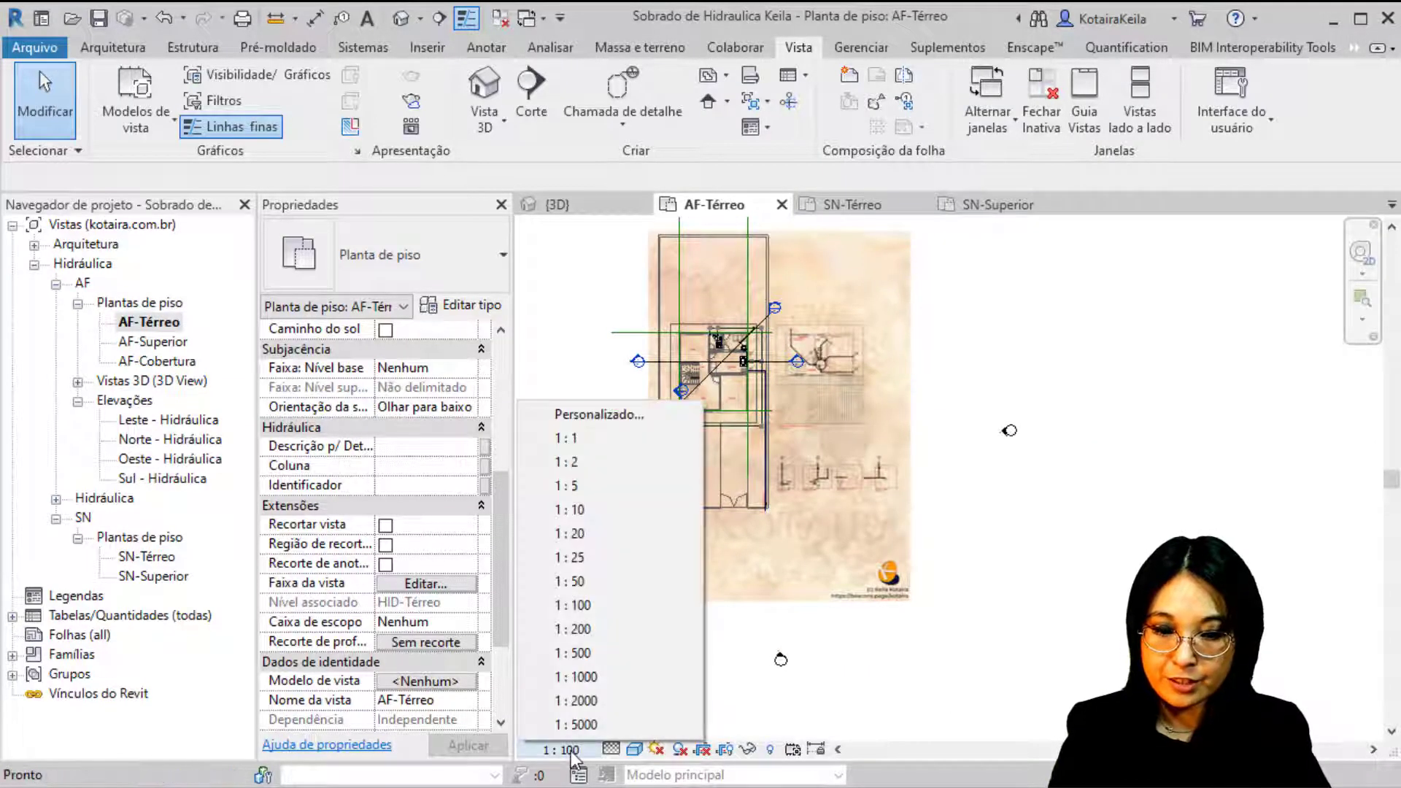
key("Escape")
left_click(612, 750)
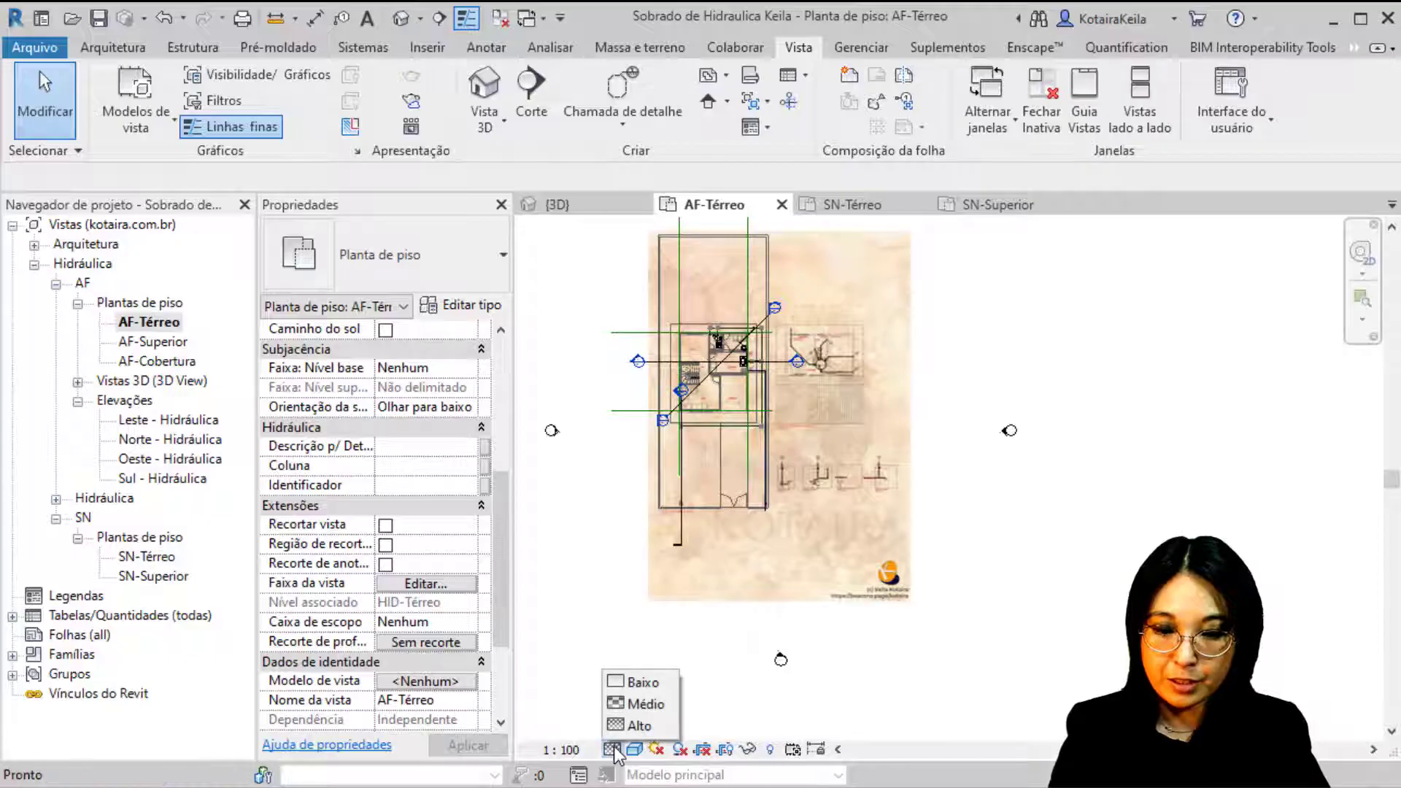
key("Escape")
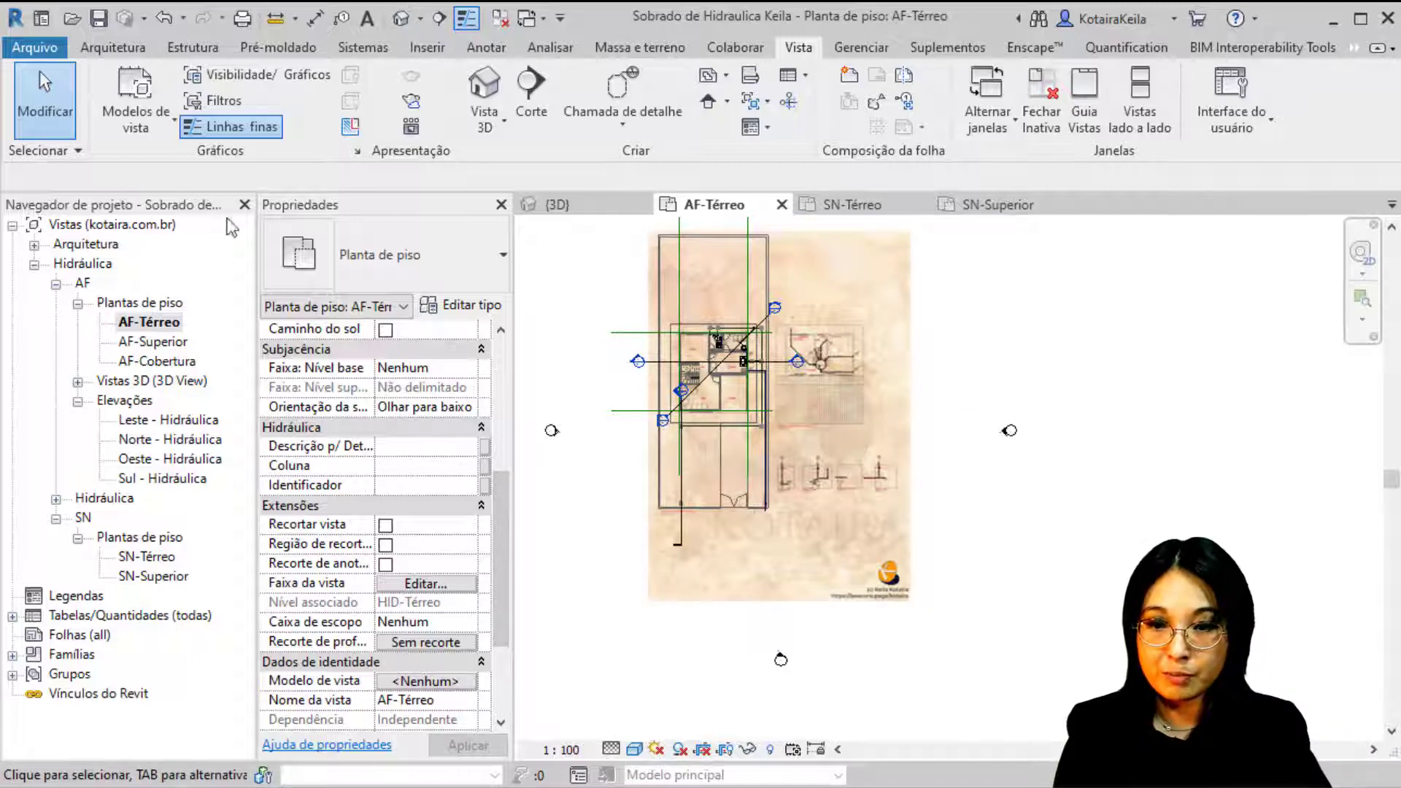
Step: Apply the HID PLANTA SN view template's properties to AF-Térreo and inspect the resulting plan up close
left_click(130, 131)
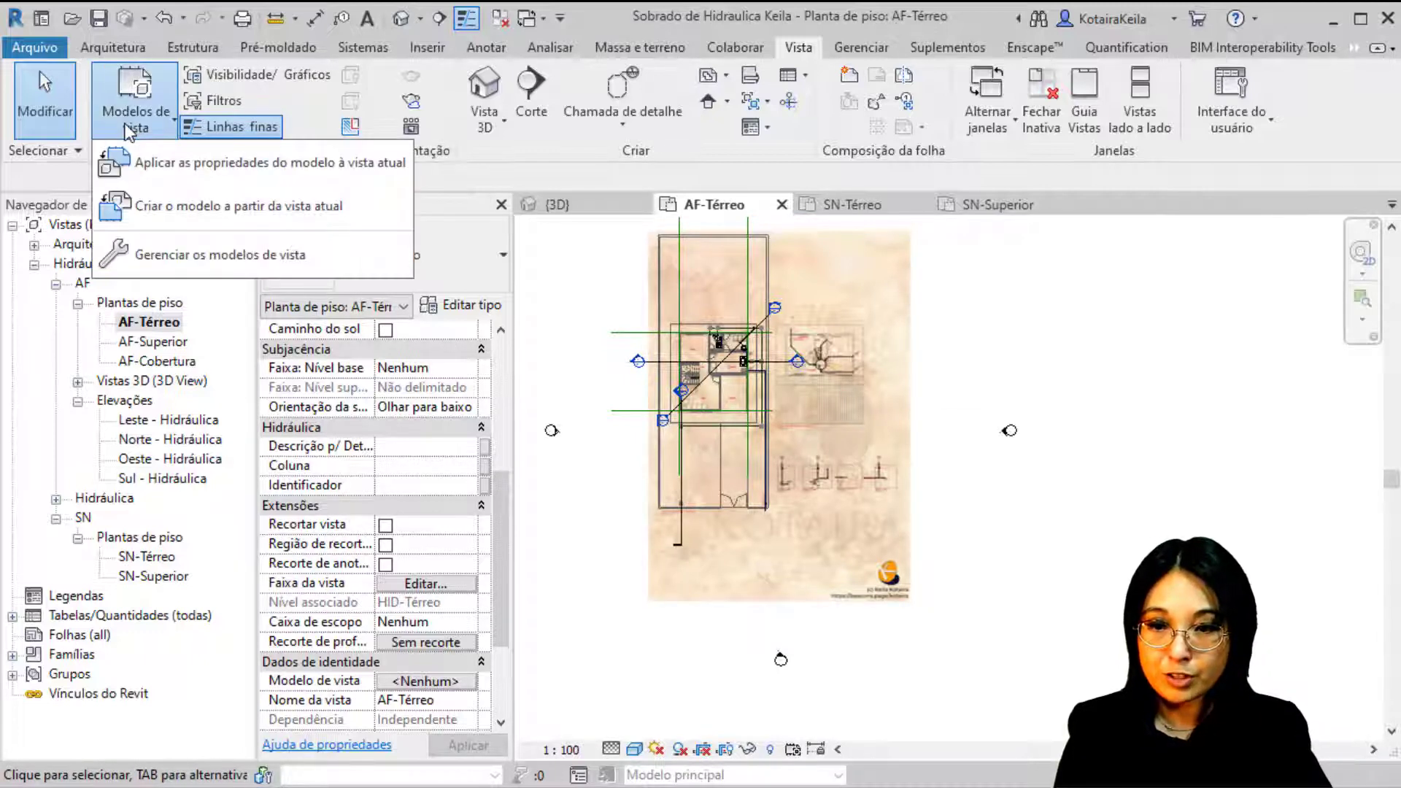
left_click(154, 162)
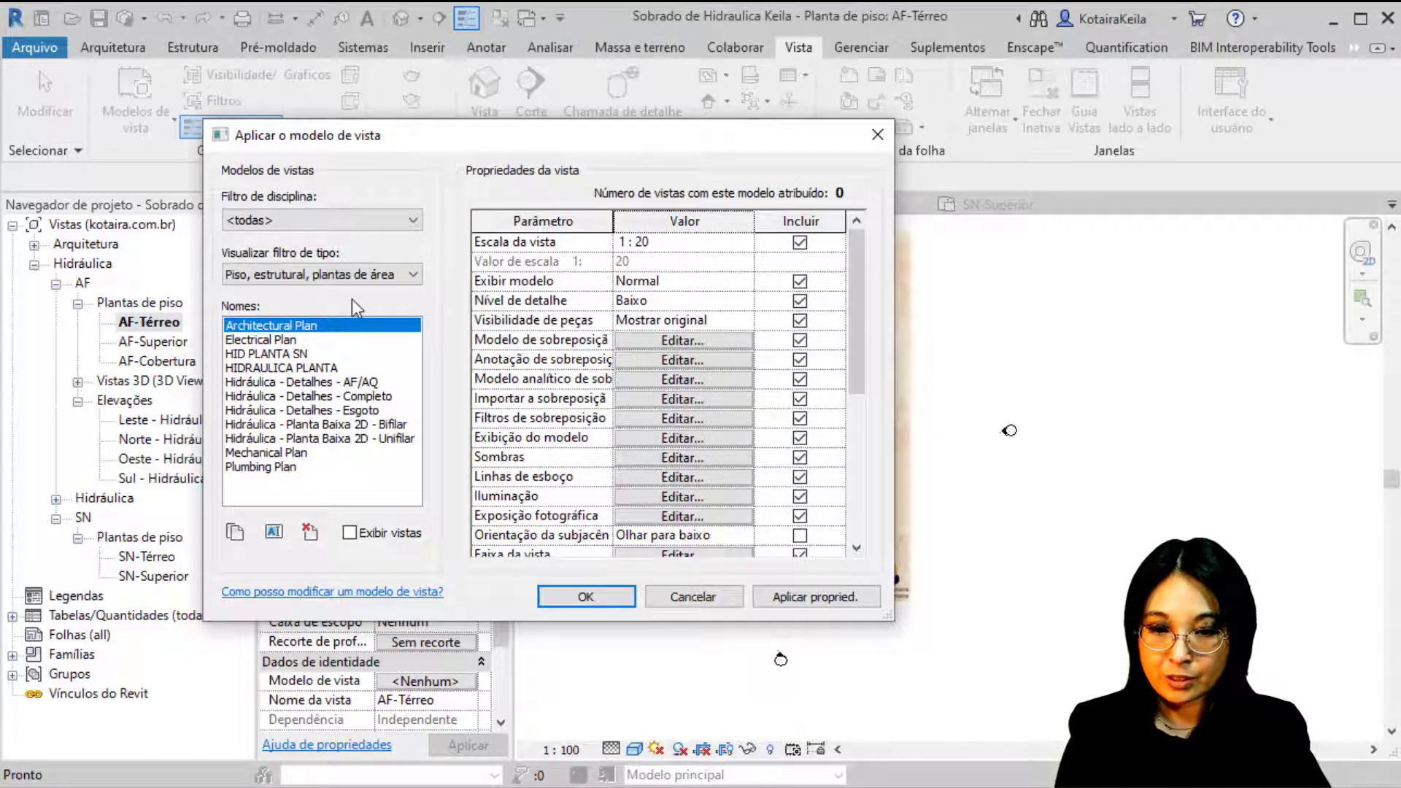
left_click(295, 354)
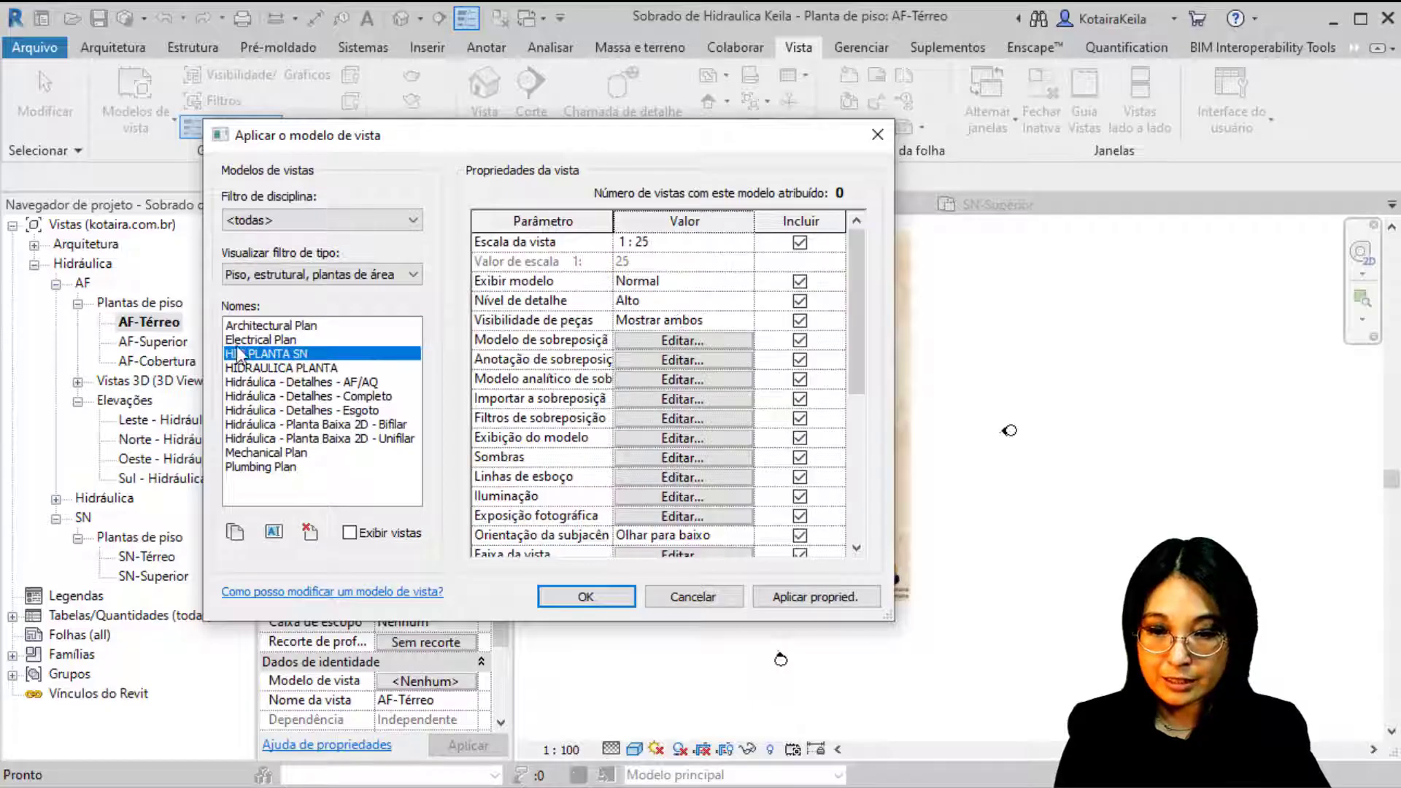
left_click(581, 599)
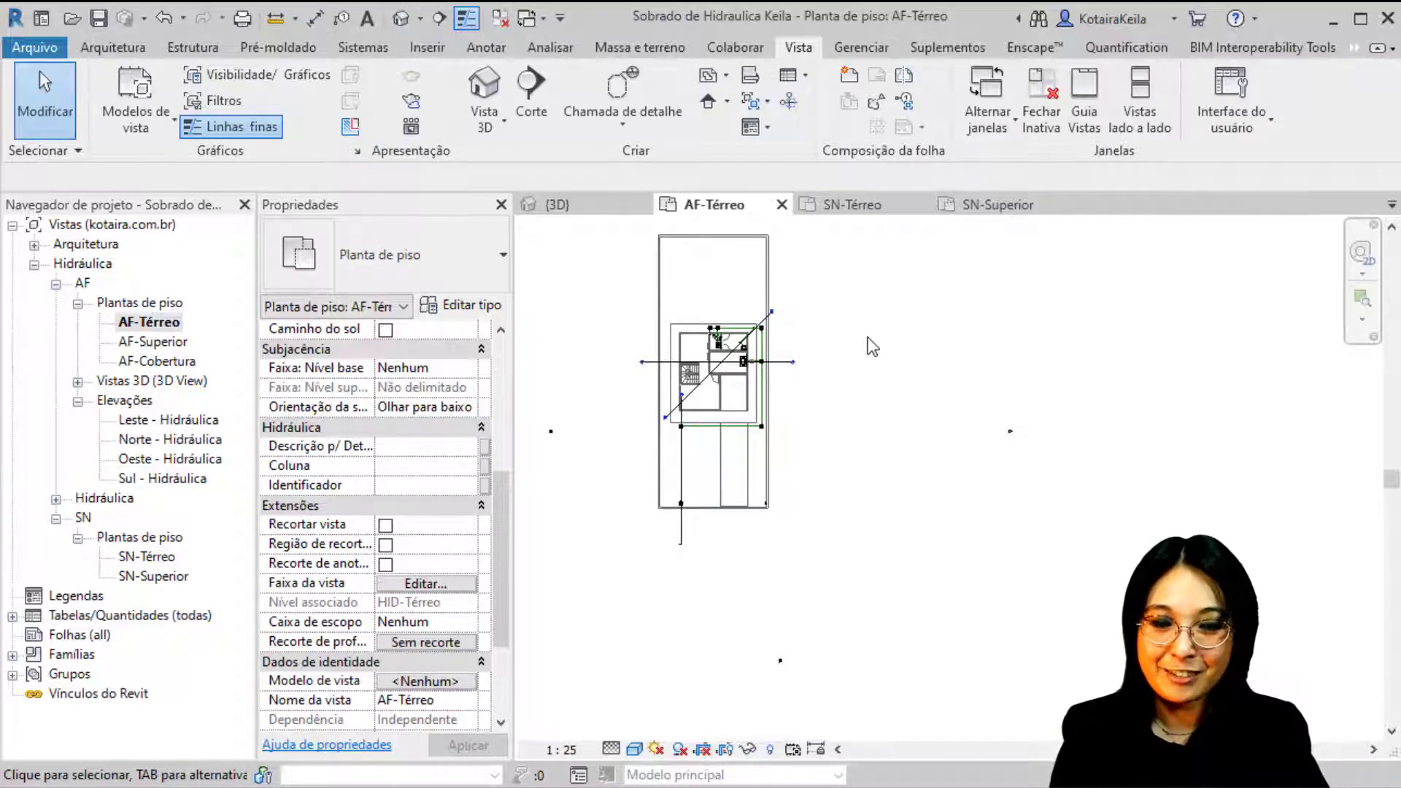
scroll(760, 413, "up", 5)
scroll(631, 351, "up", 3)
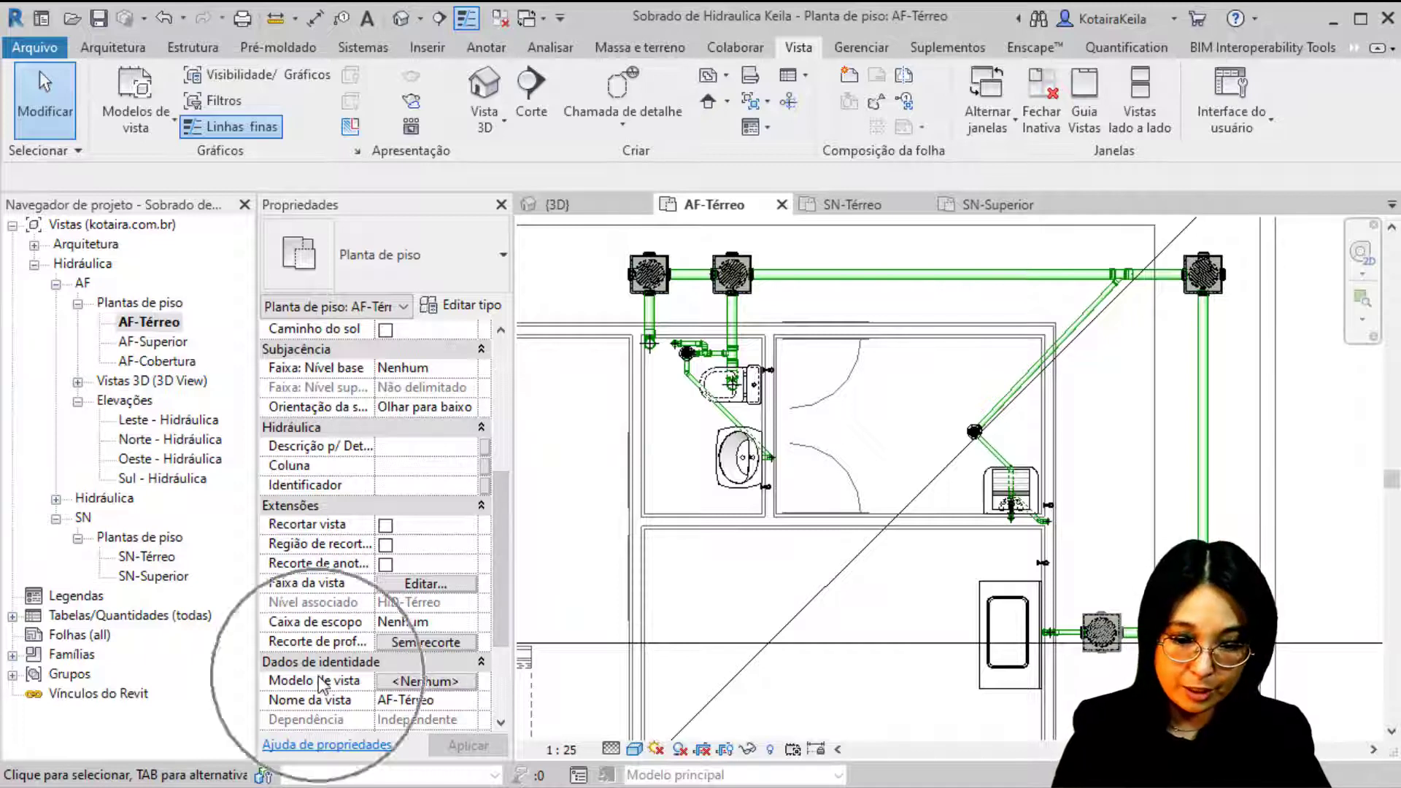
Step: Open AF-Térreo's view template assignment and preview the HID PLANTA SN properties without assigning the template
key("ctrl")
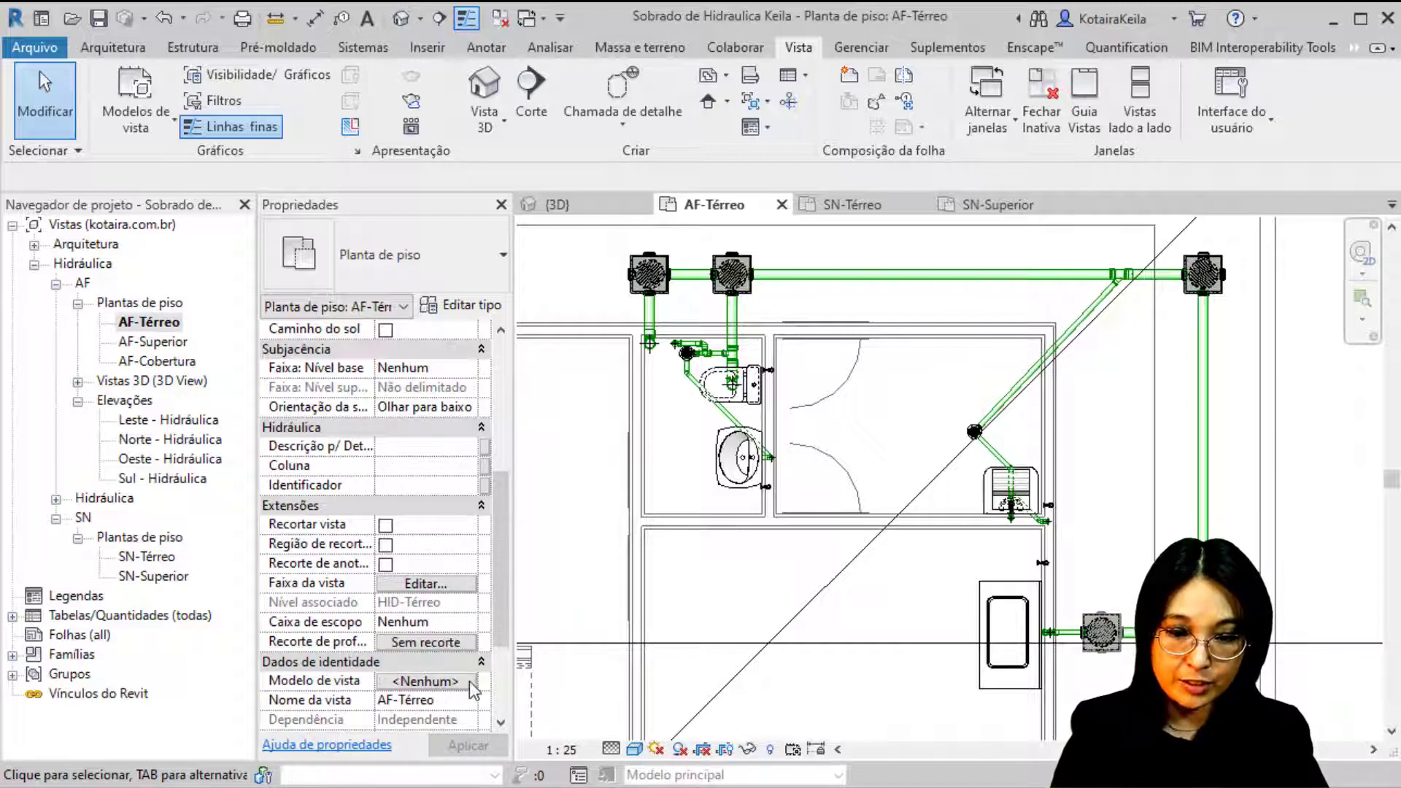
key("ctrl")
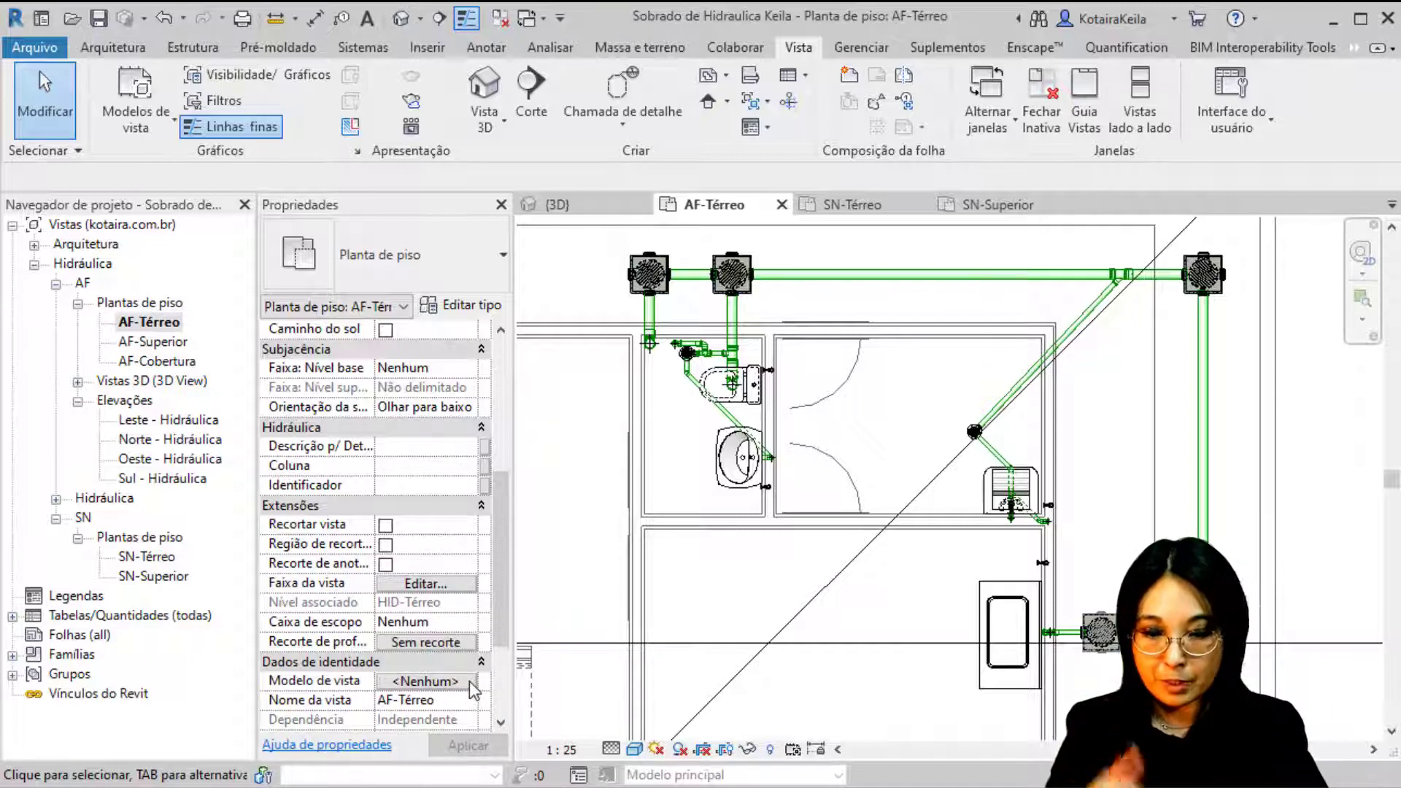
left_click(470, 684)
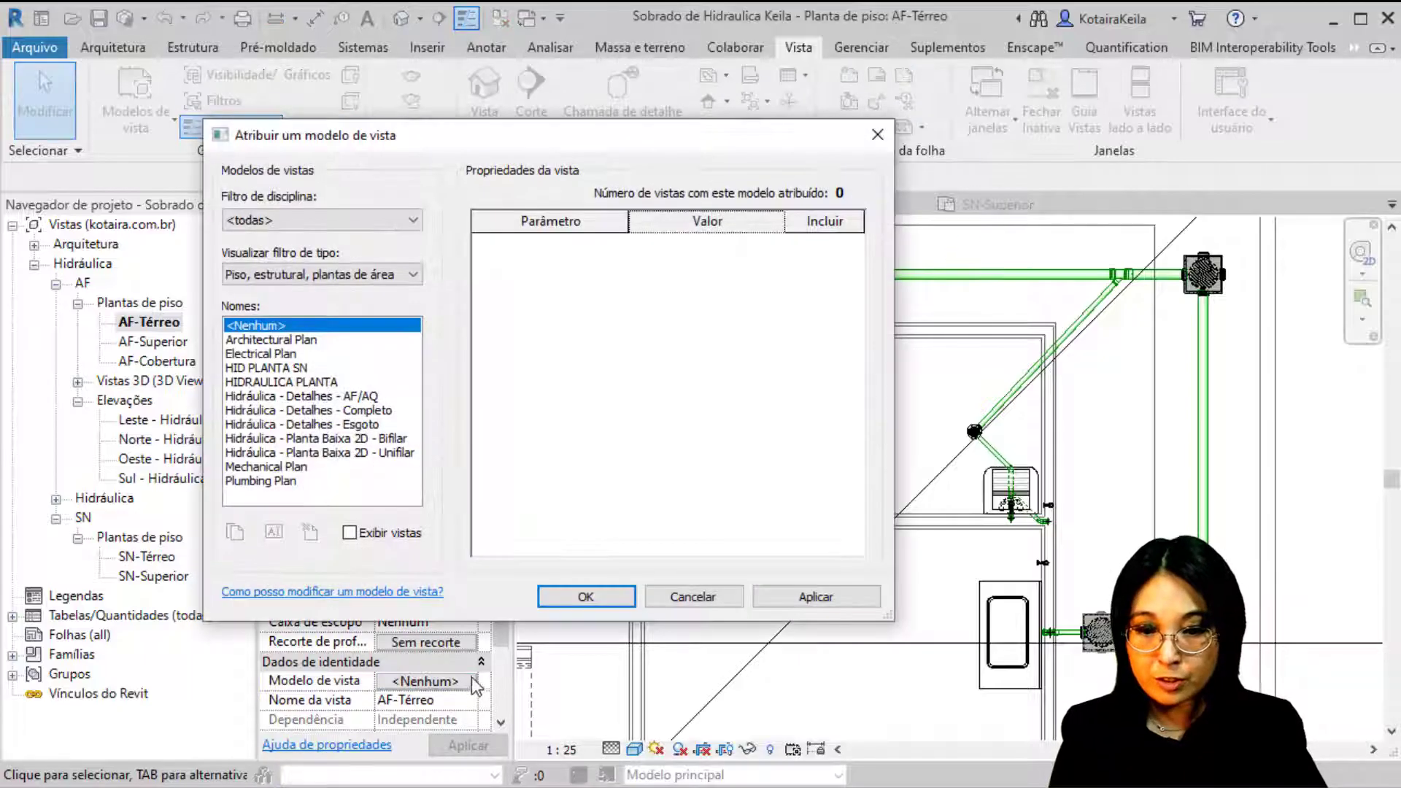
left_click(302, 368)
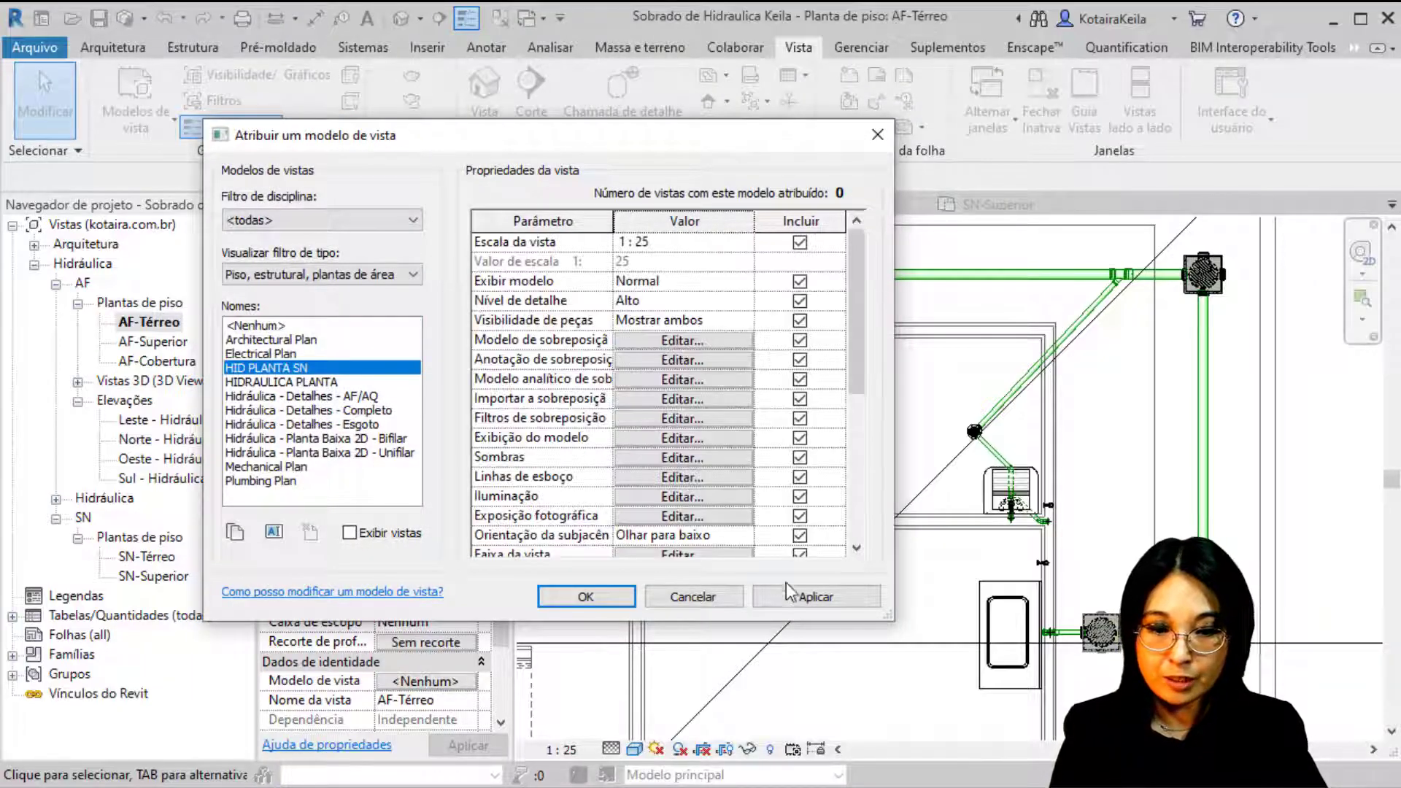
key("ctrl")
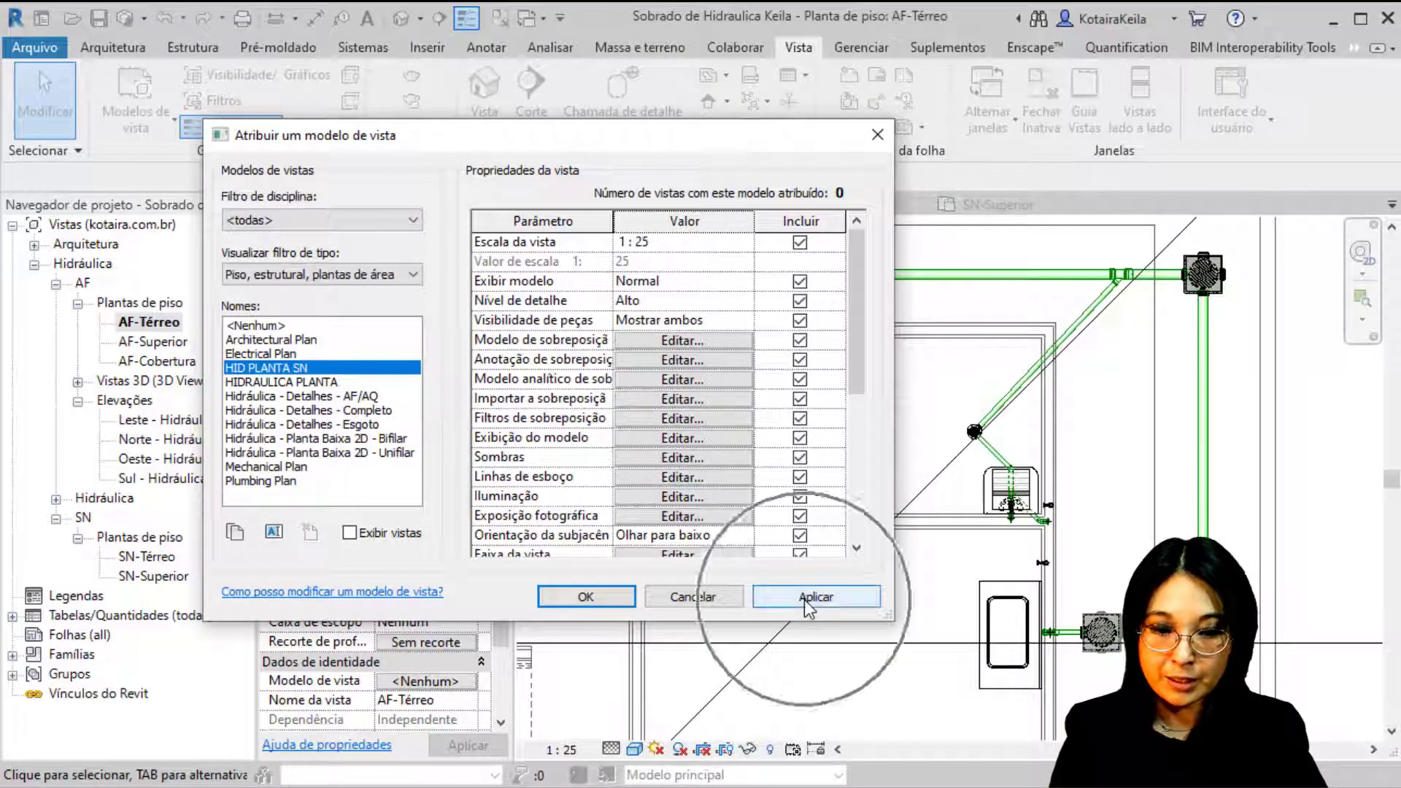
left_click(262, 326)
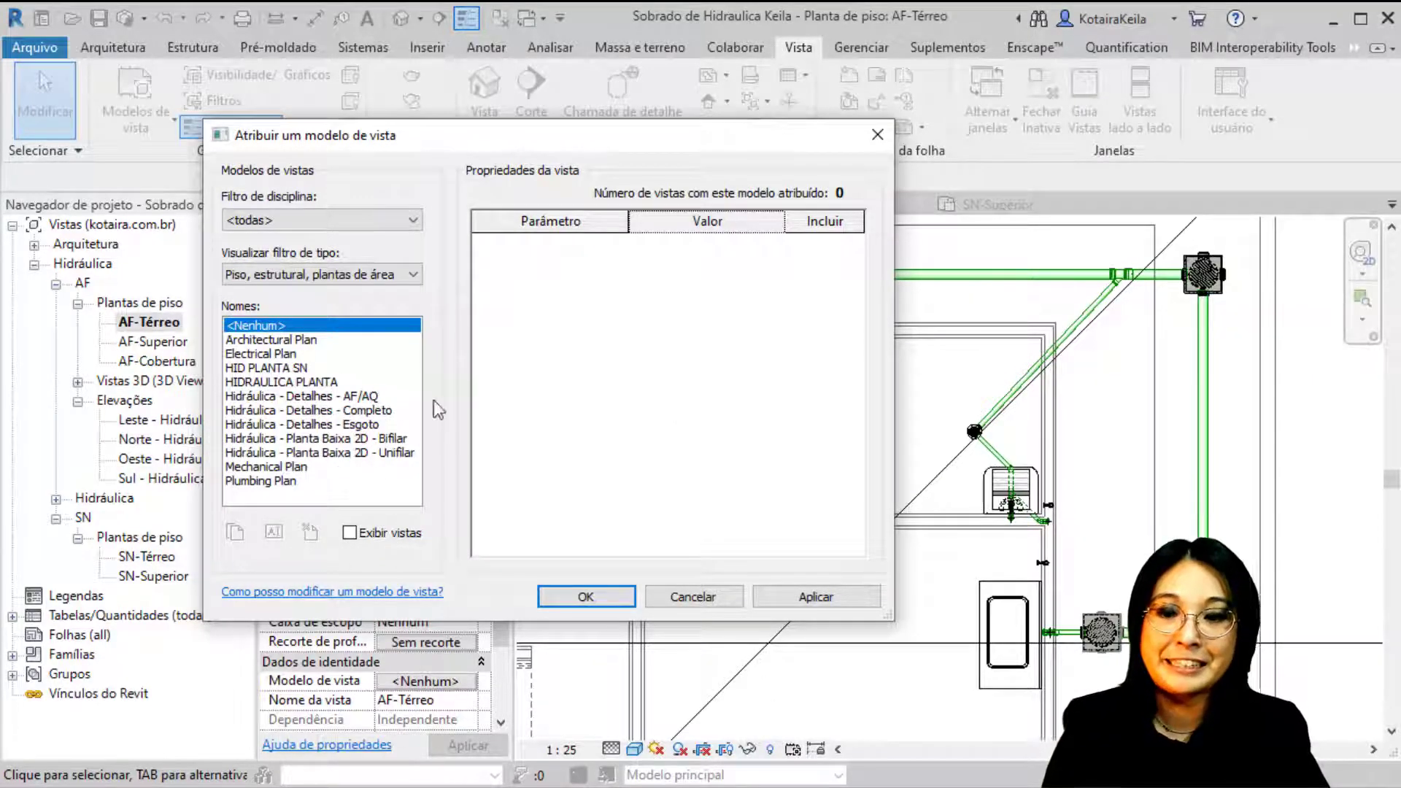
Step: Examine HID PLANTA SN's model category overrides, then close the assignment with AF-Térreo's view template left at <Nenhum>
left_click(294, 369)
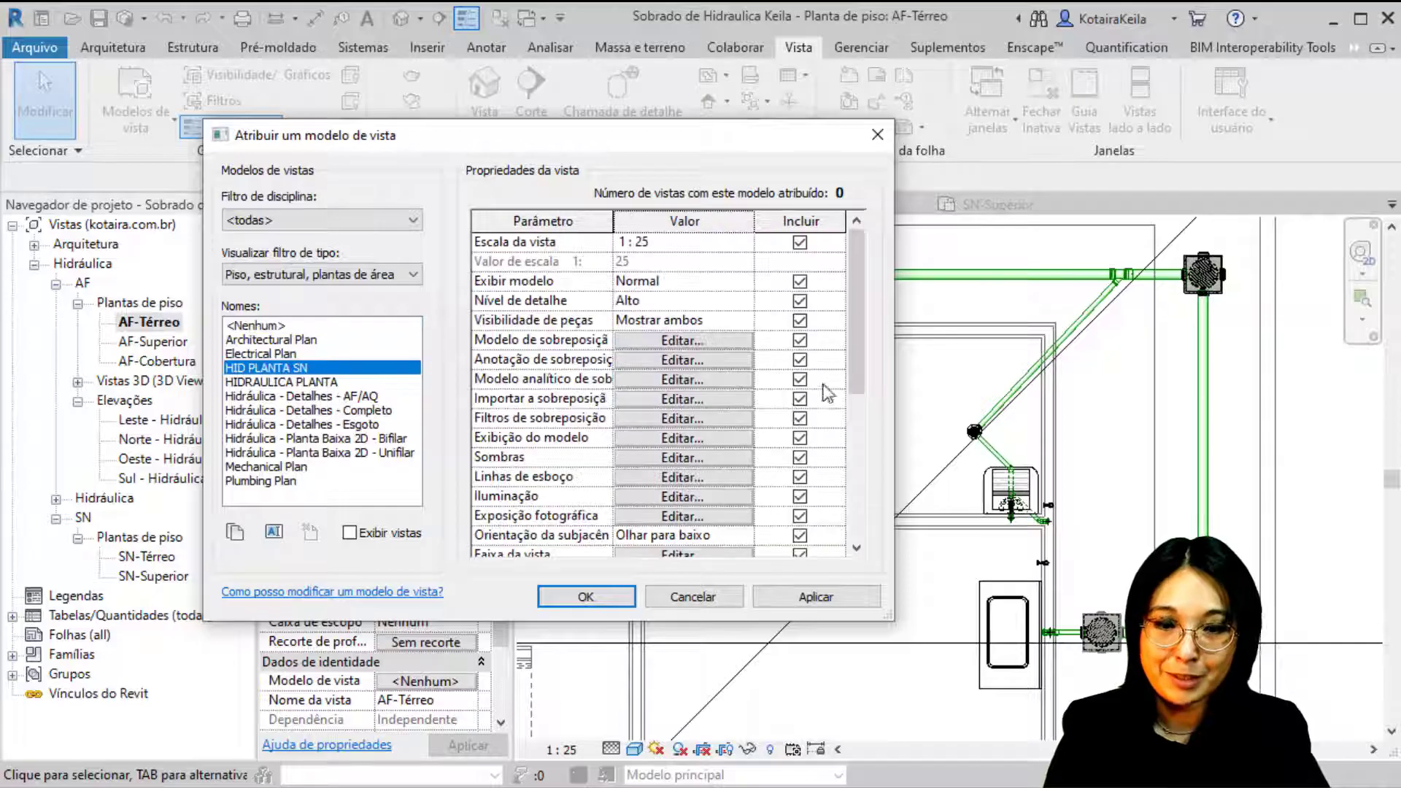
left_click(704, 343)
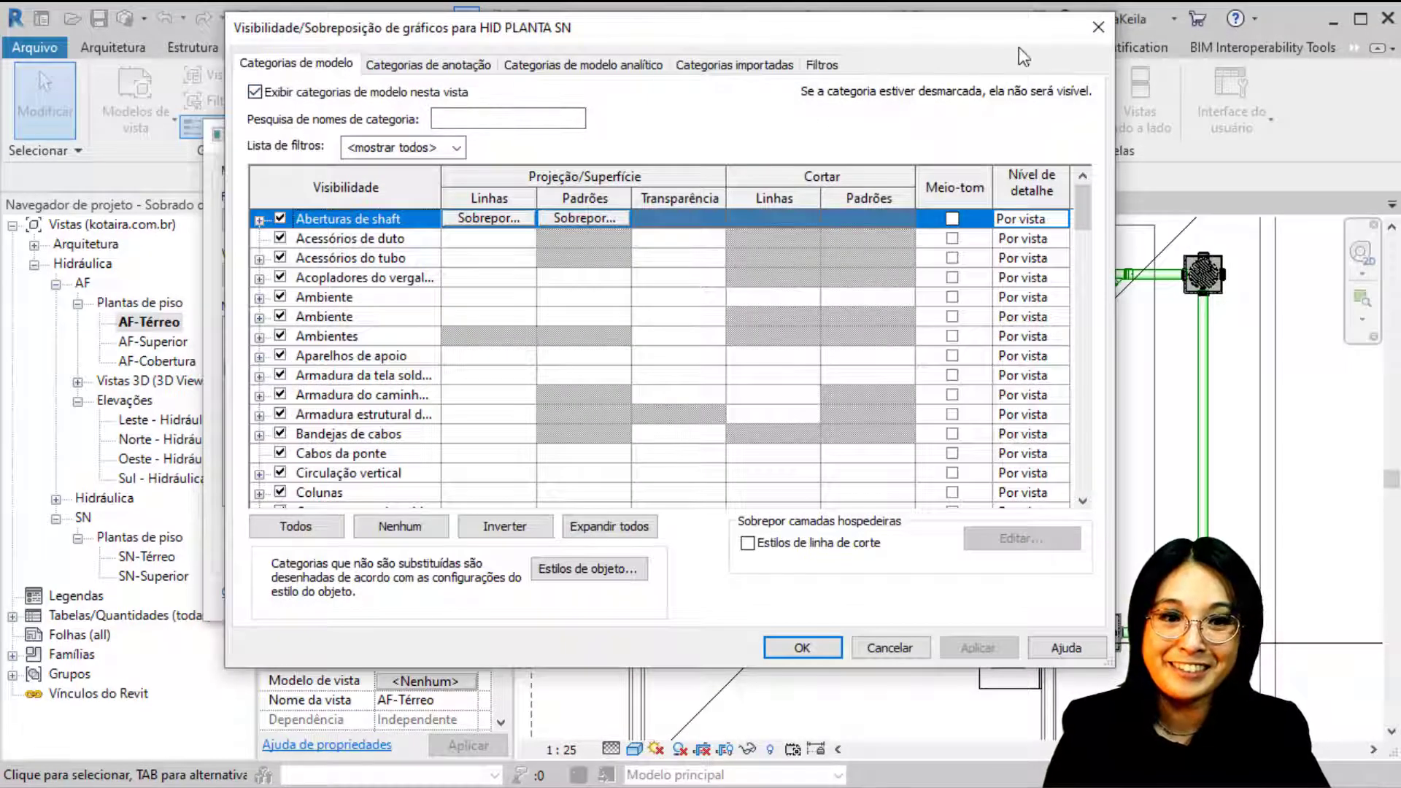
left_click(1092, 32)
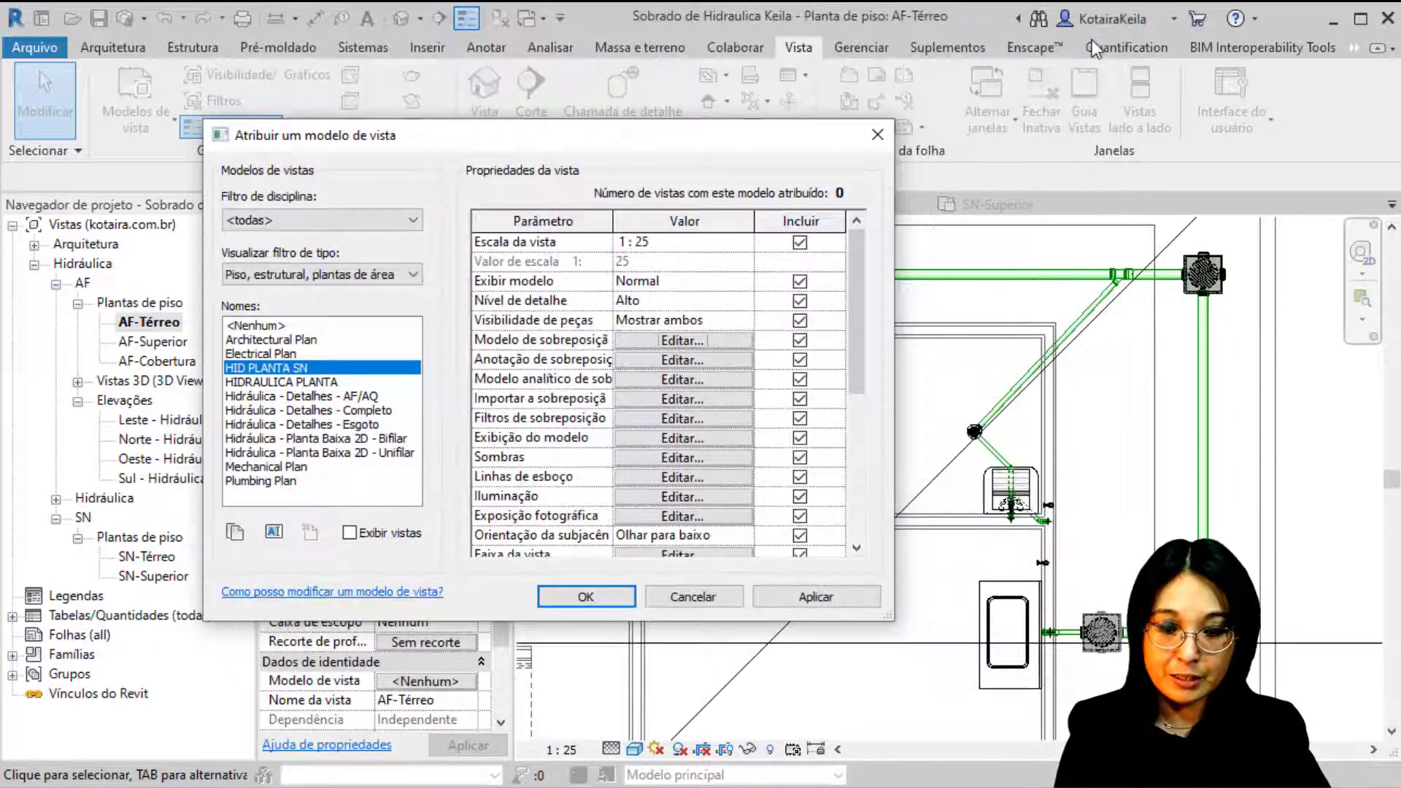
left_click(278, 326)
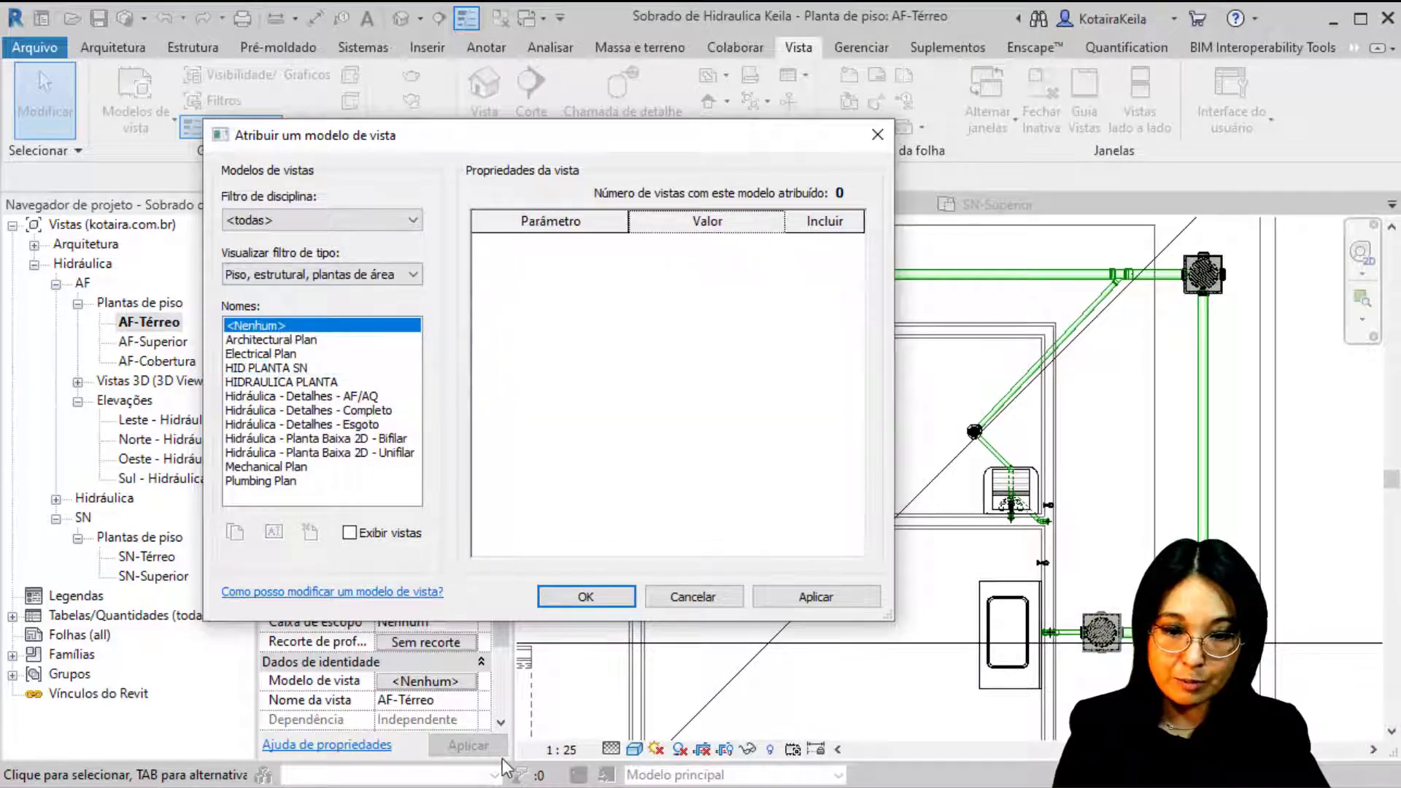
left_click(586, 597)
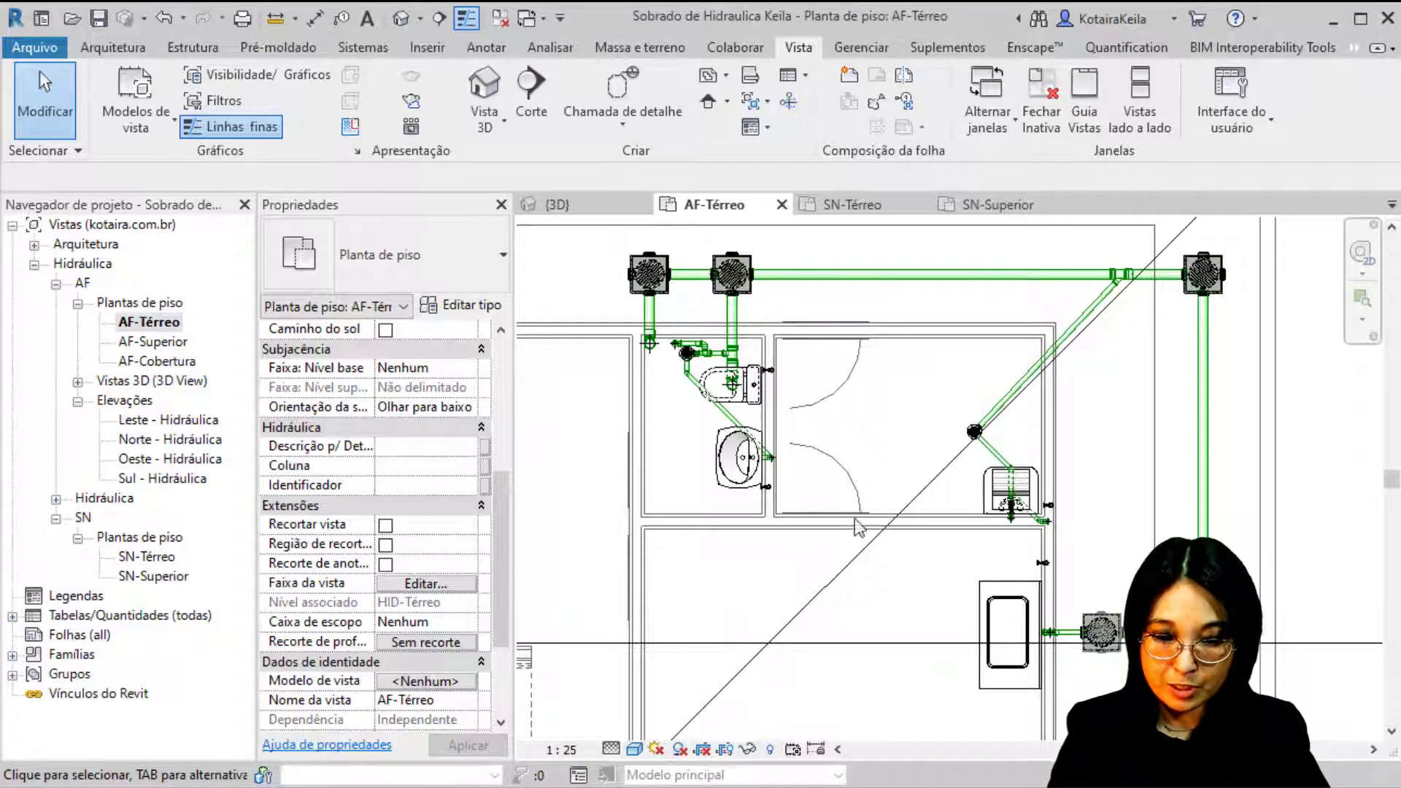
Step: Open the Visibility/Graphics overrides of AF-Térreo to check that its model categories can be edited, and close them
middle_click_drag(762, 580, 708, 575)
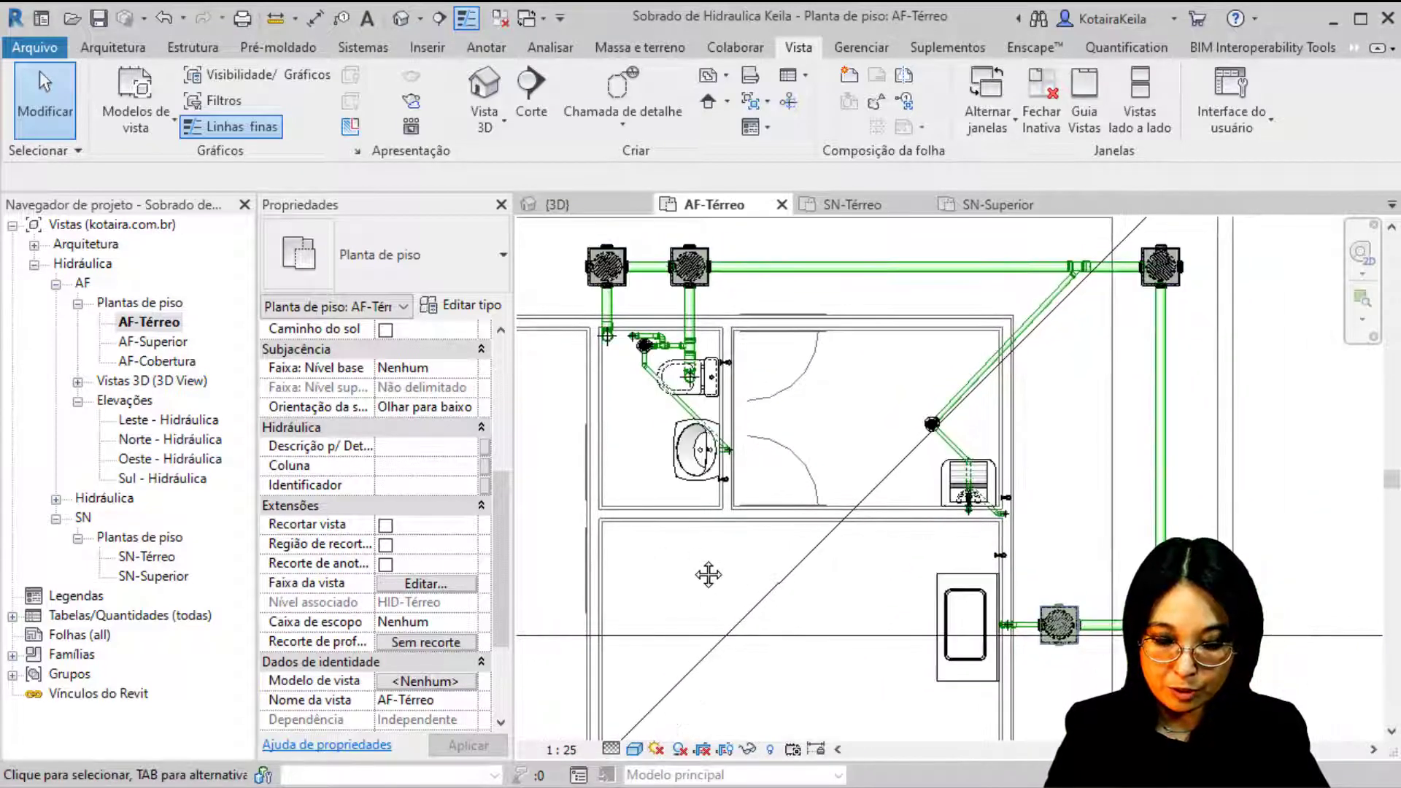
key("v")
key("g")
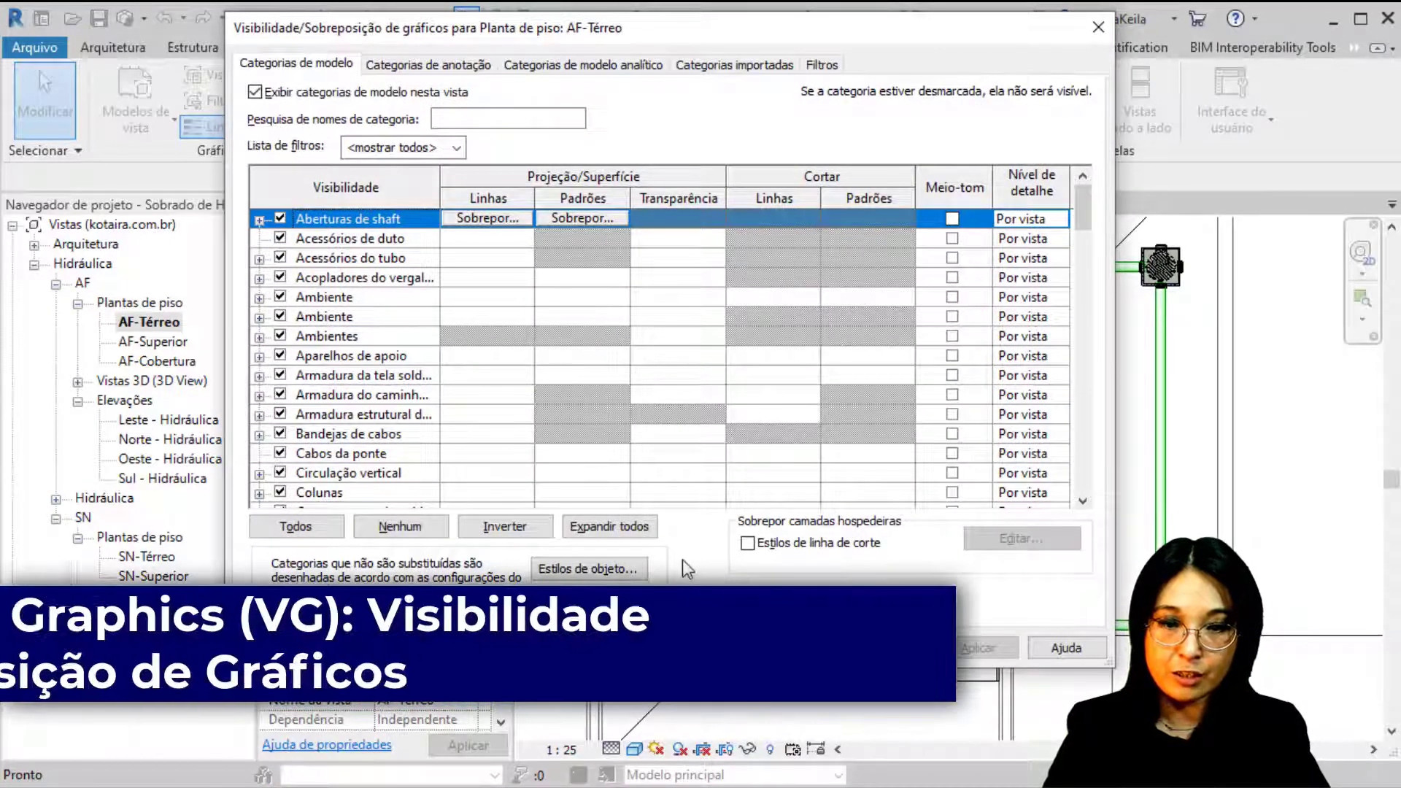
left_click(1098, 28)
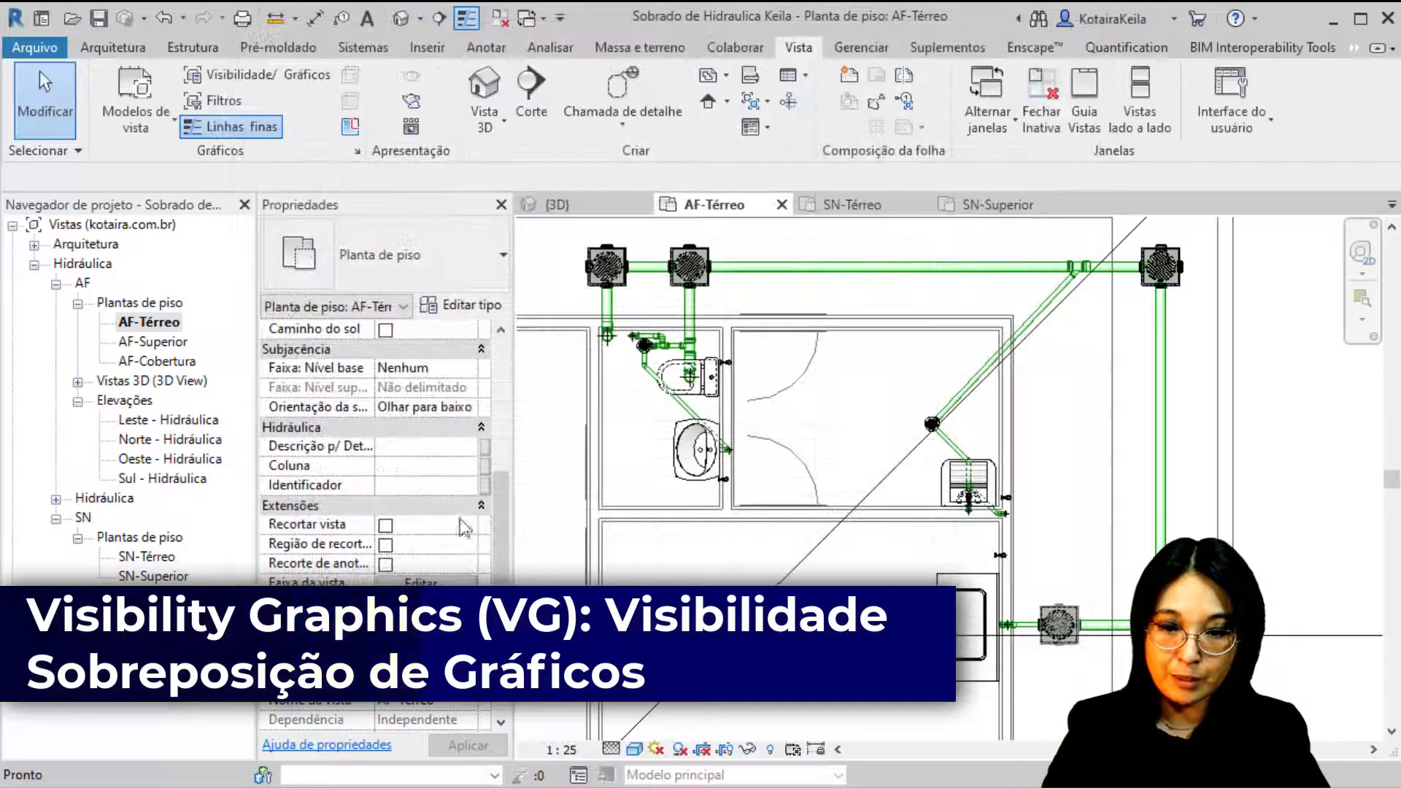
Step: In AF-Térreo's visibility filters, show Água Fria - Soldável, Água Fria - Roscável and Água Quente - Aquatherm; hide Esgoto - Série Normal and Série Reforçada
left_click_drag(500, 518, 504, 376)
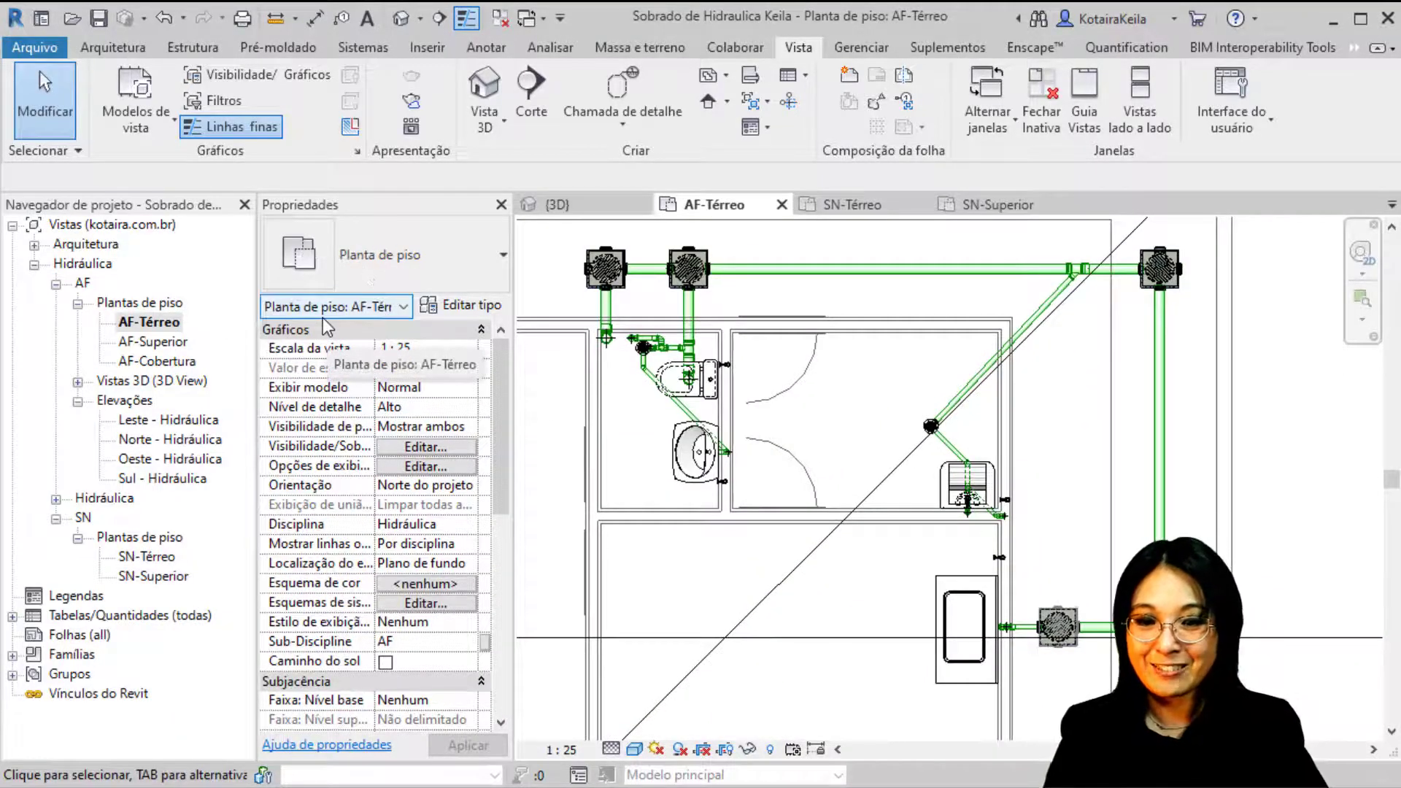
left_click(432, 448)
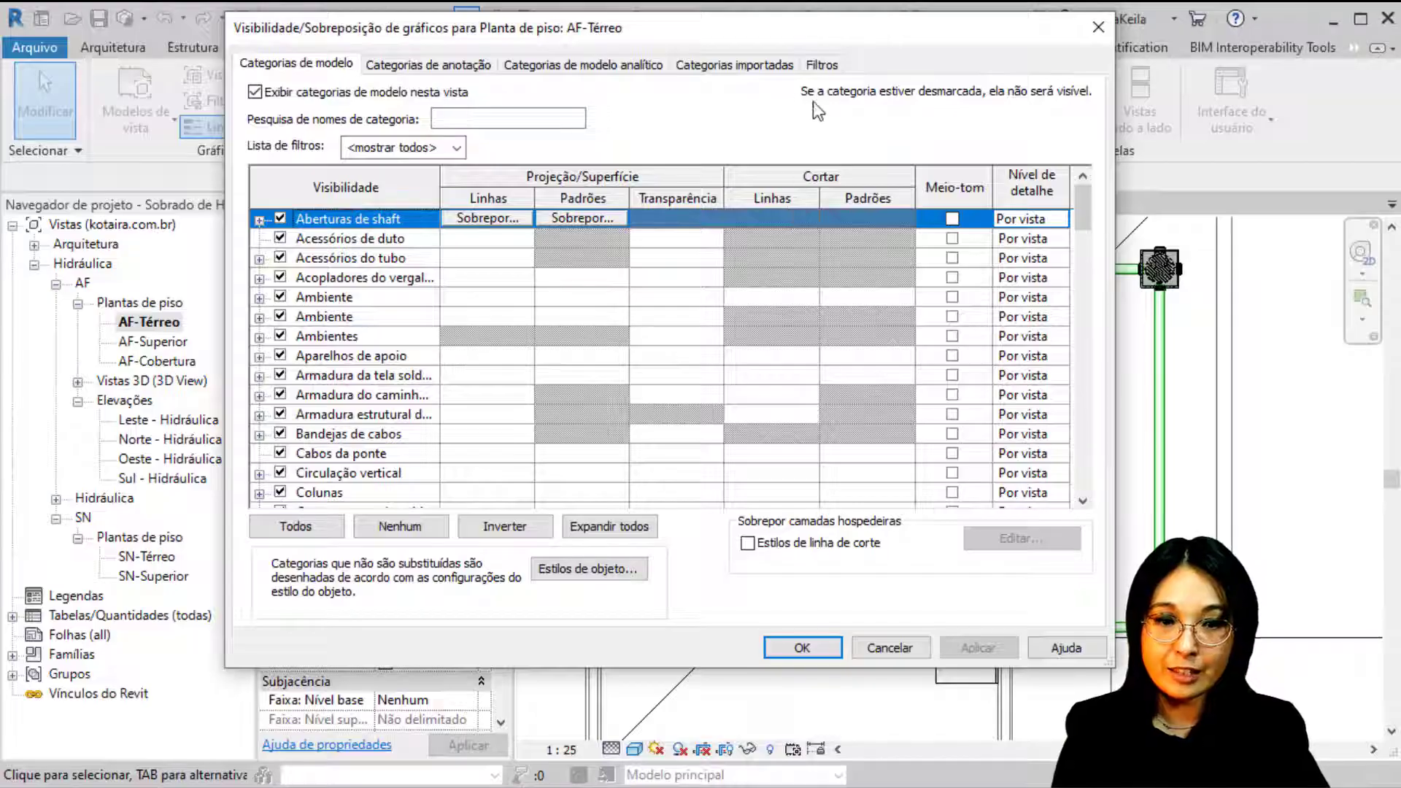
left_click(822, 66)
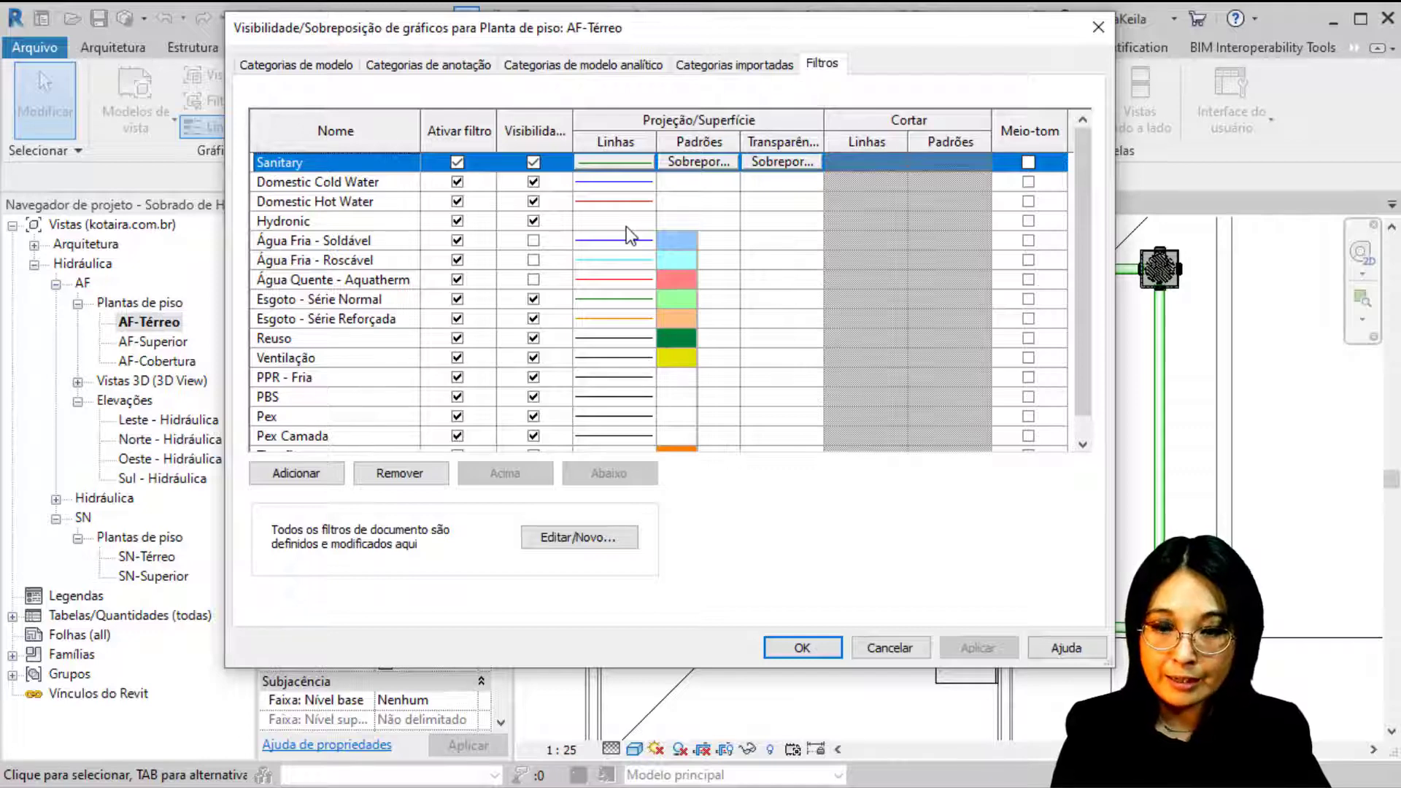
left_click(533, 243)
left_click(533, 261)
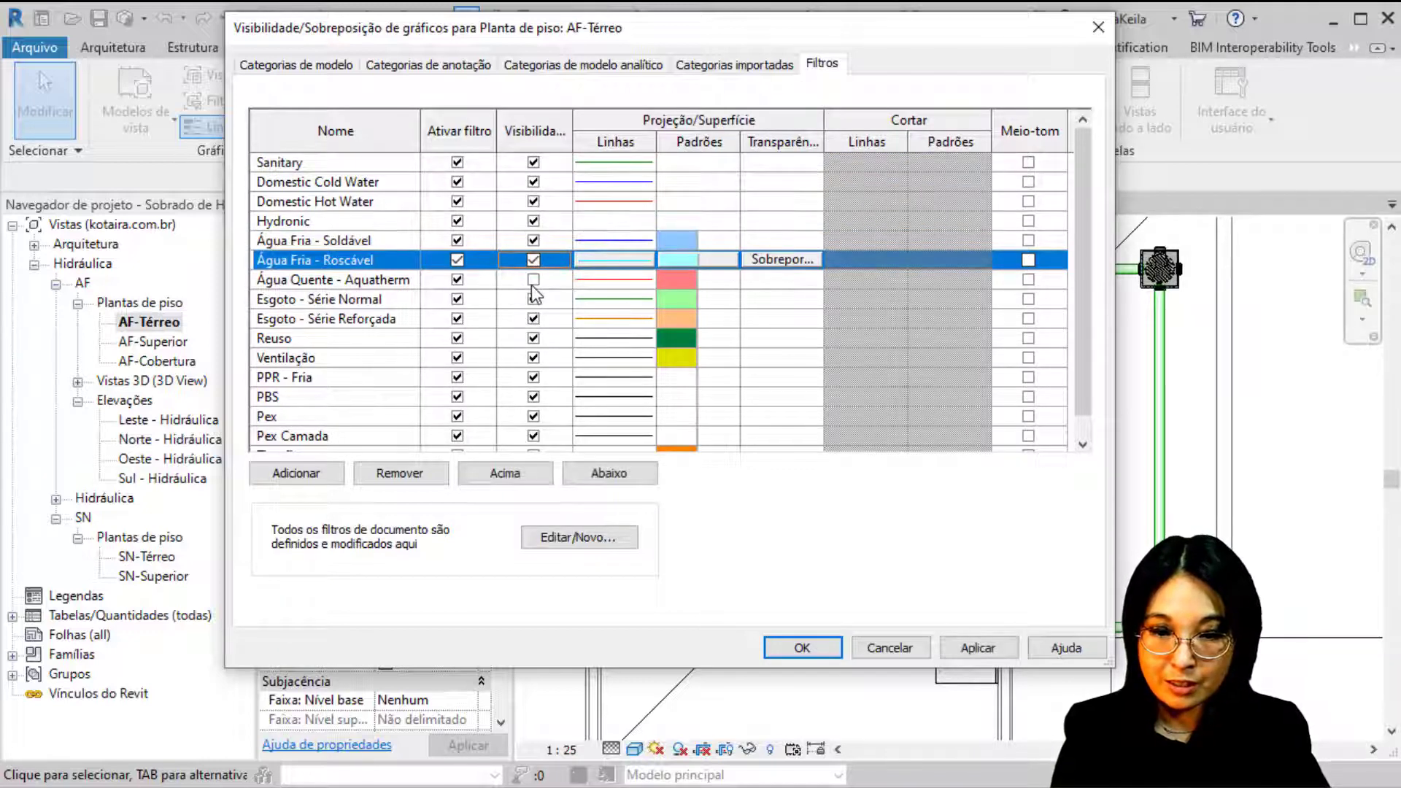
left_click(534, 281)
left_click(534, 300)
left_click(533, 319)
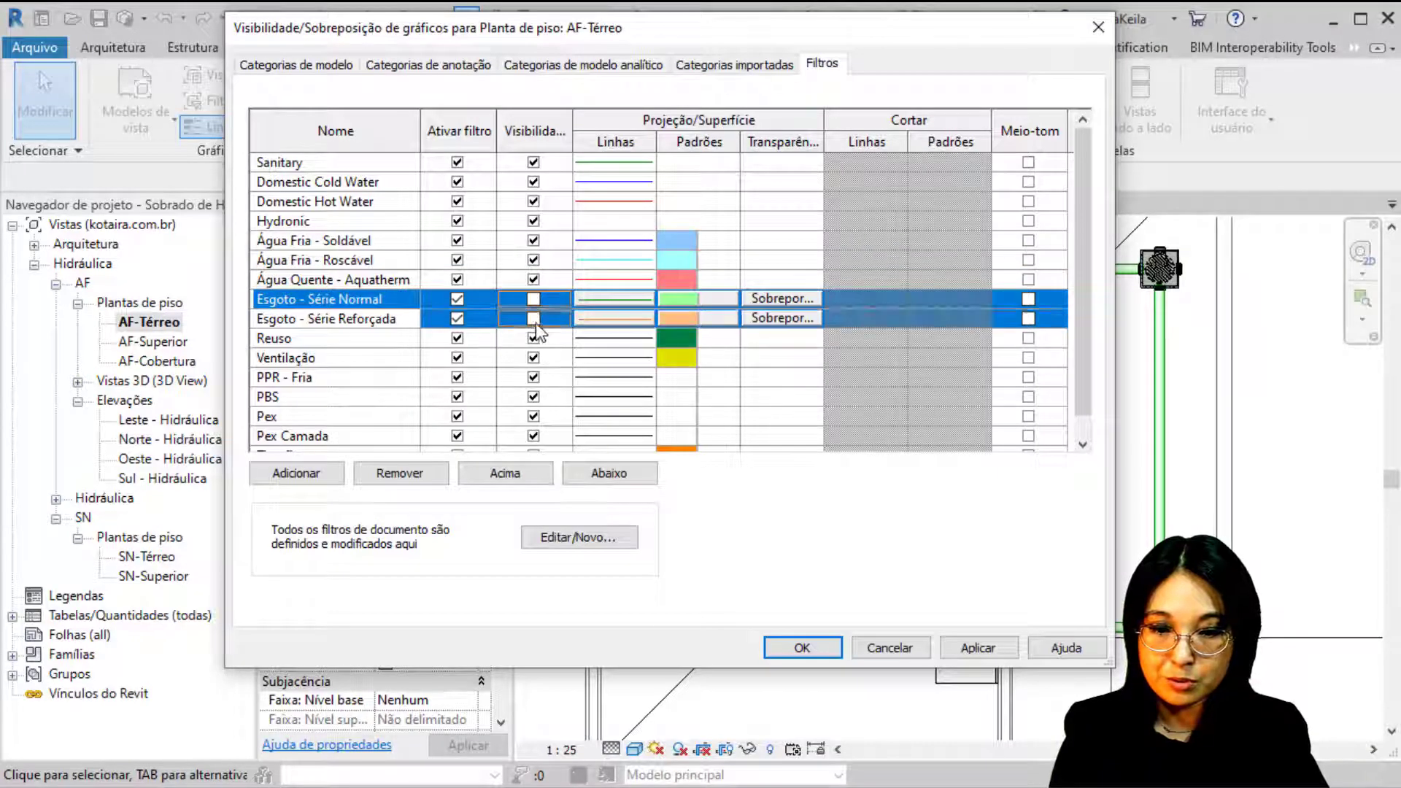
left_click(803, 647)
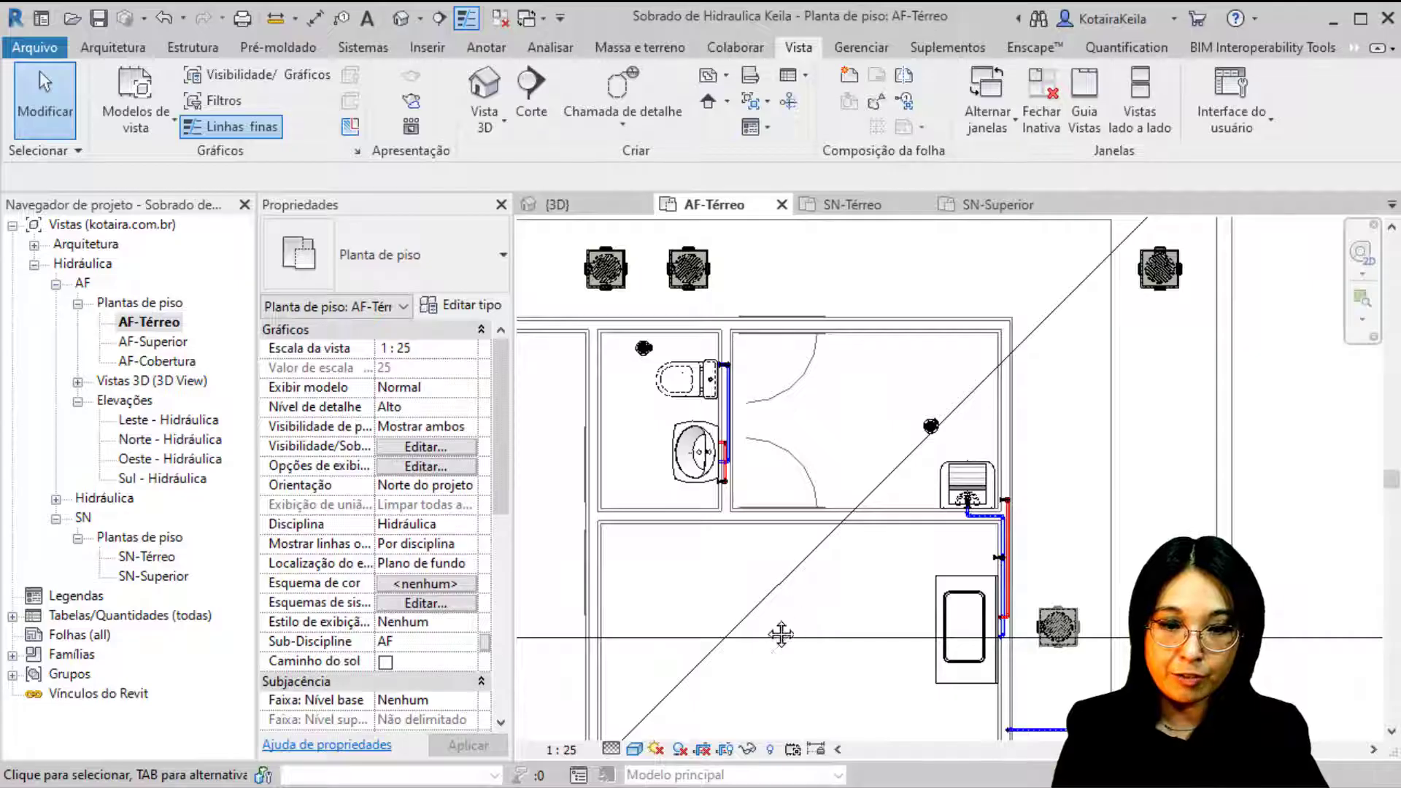
Step: Inspect the cold and hot water piping across the whole AF-Térreo plan
middle_click_drag(776, 635, 577, 451)
middle_click_drag(798, 643, 729, 292)
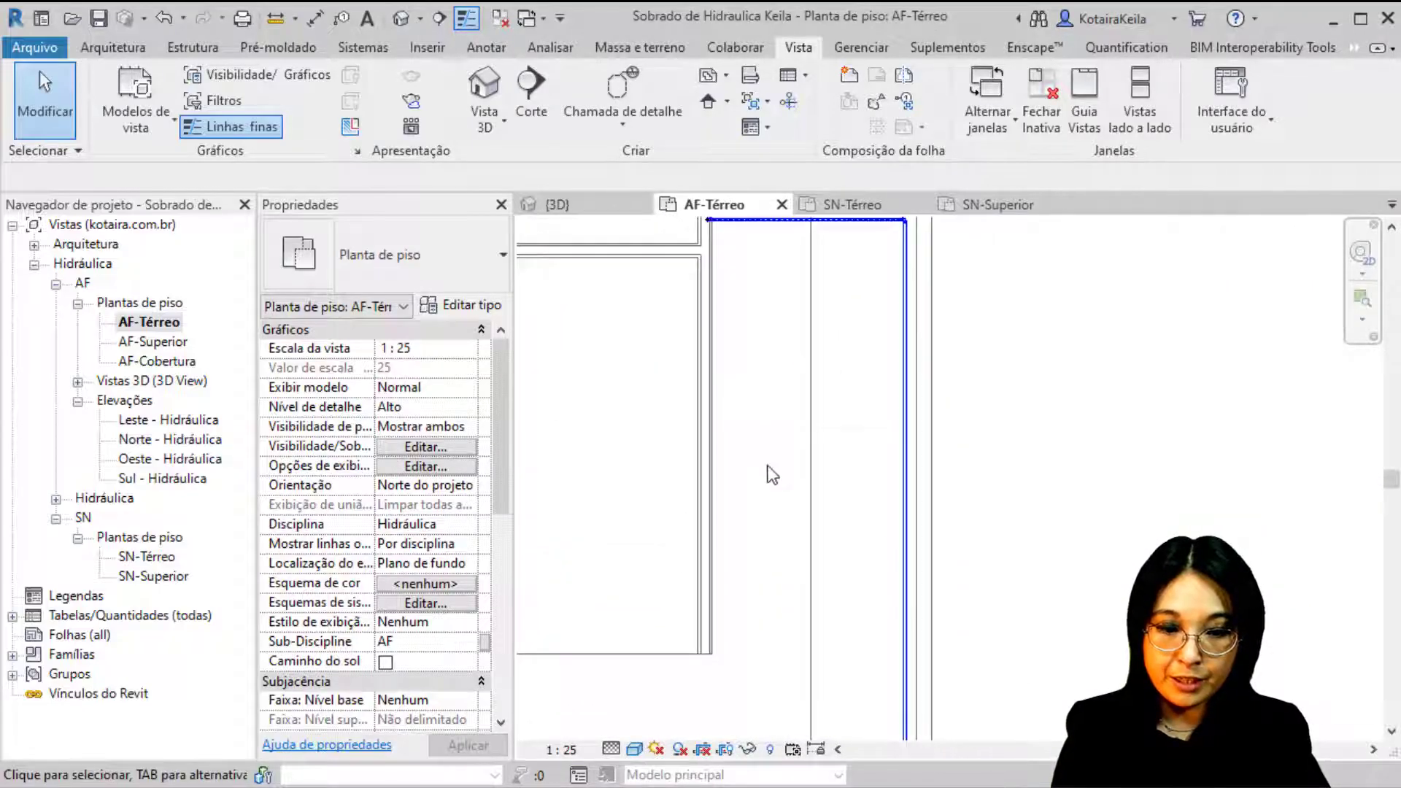
scroll(767, 466, "down", 4)
middle_click_drag(762, 531, 787, 299)
middle_click_drag(764, 461, 802, 537)
middle_click_drag(775, 427, 778, 549)
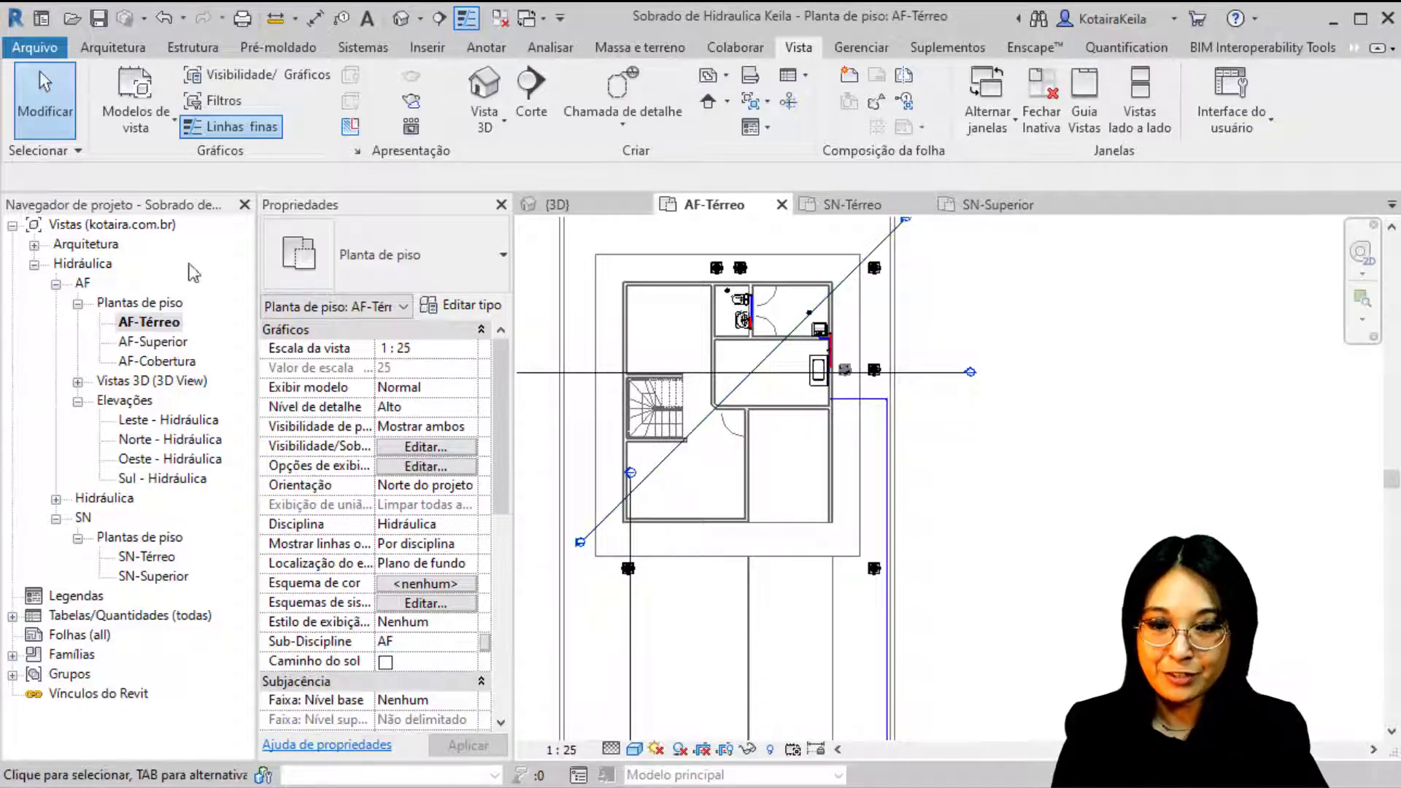
Step: Check AF-Térreo's scale, detail level and visual style options, and review its view range offsets
left_click(568, 754)
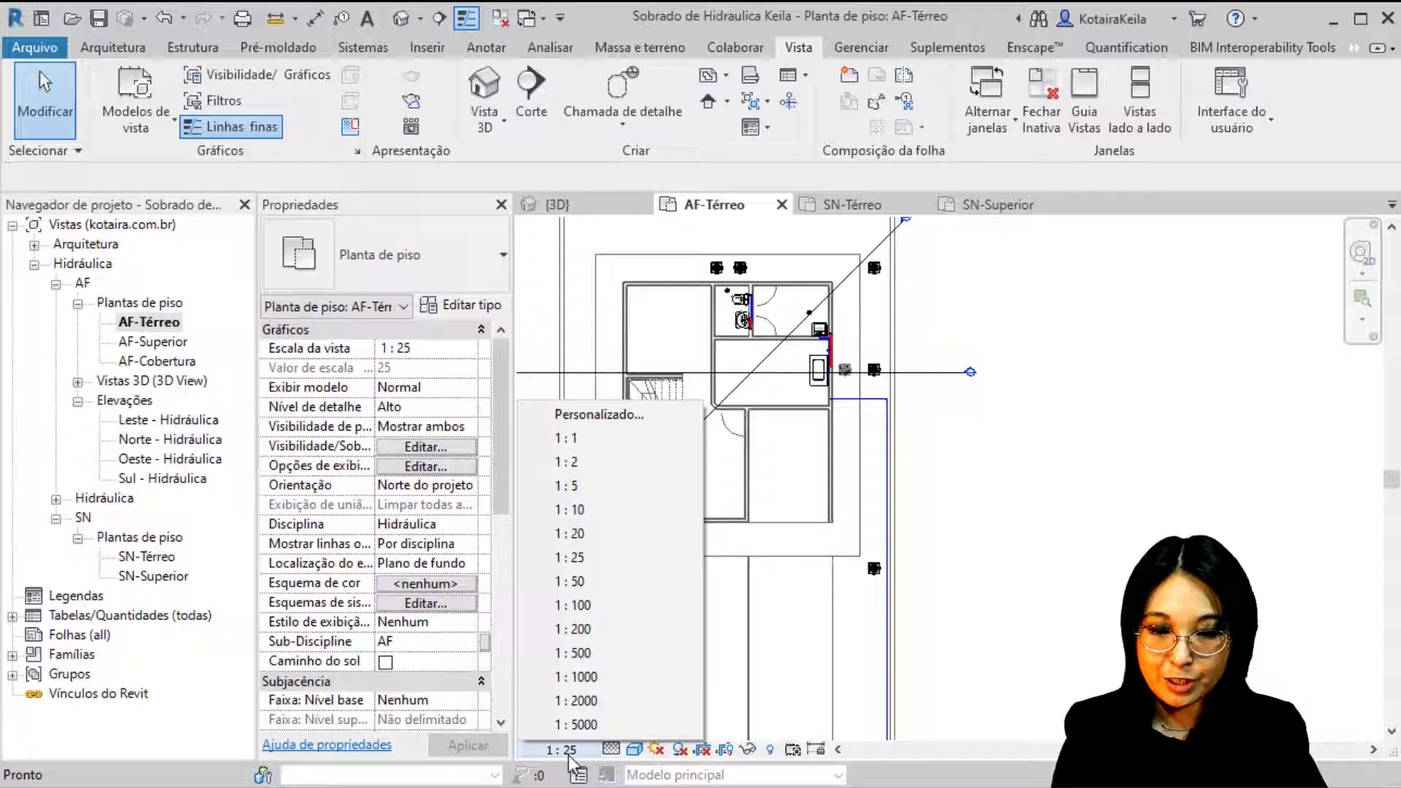
left_click(612, 749)
left_click(641, 754)
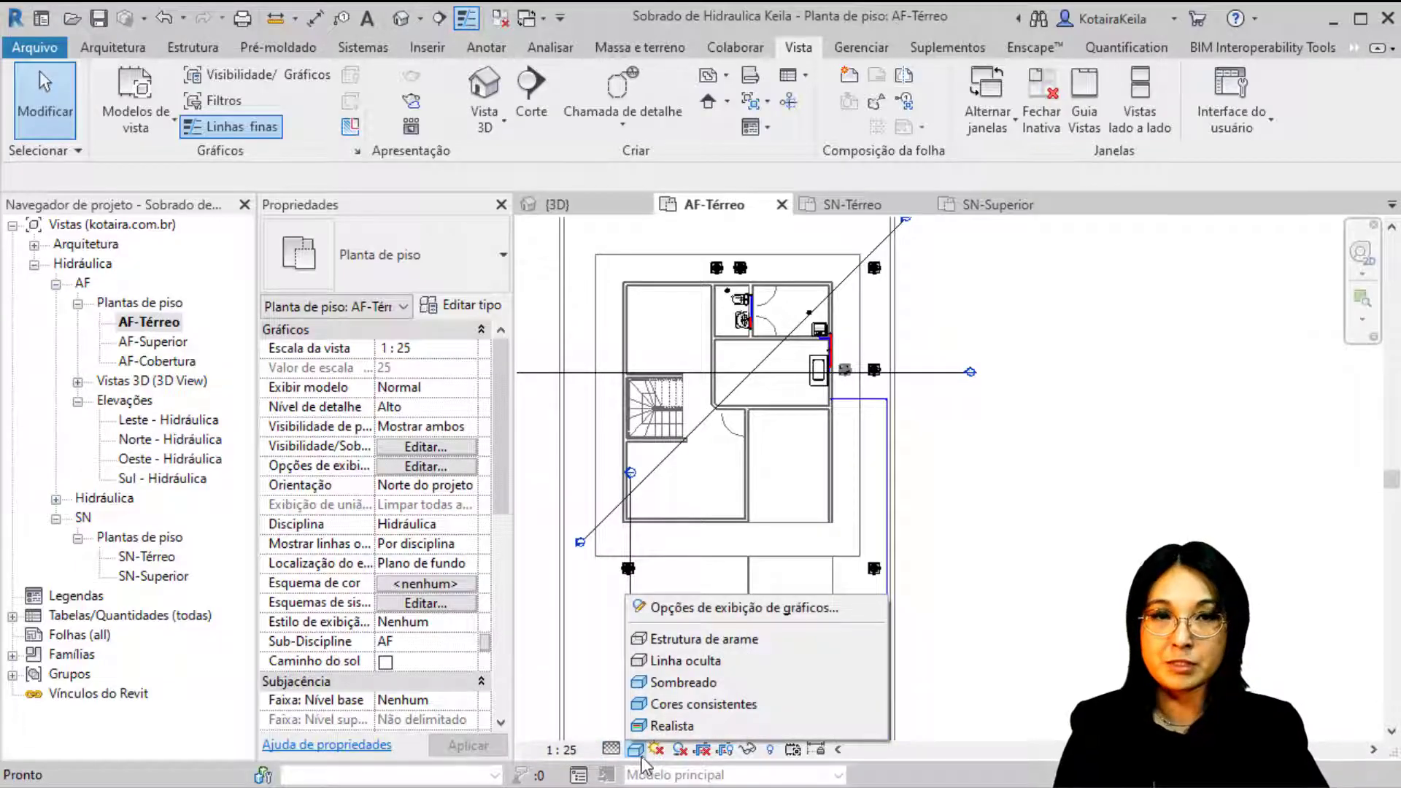
left_click(548, 703)
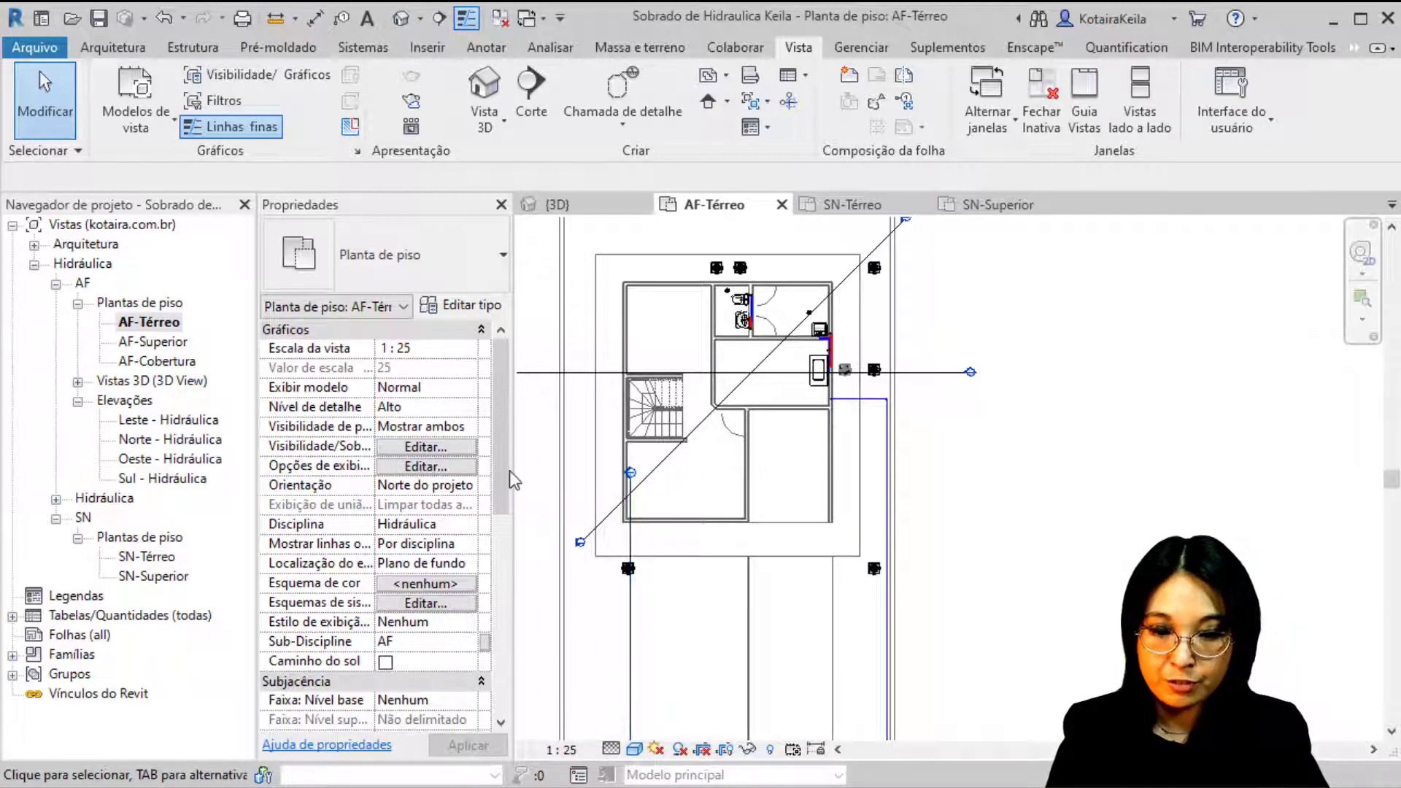
left_click_drag(507, 468, 507, 616)
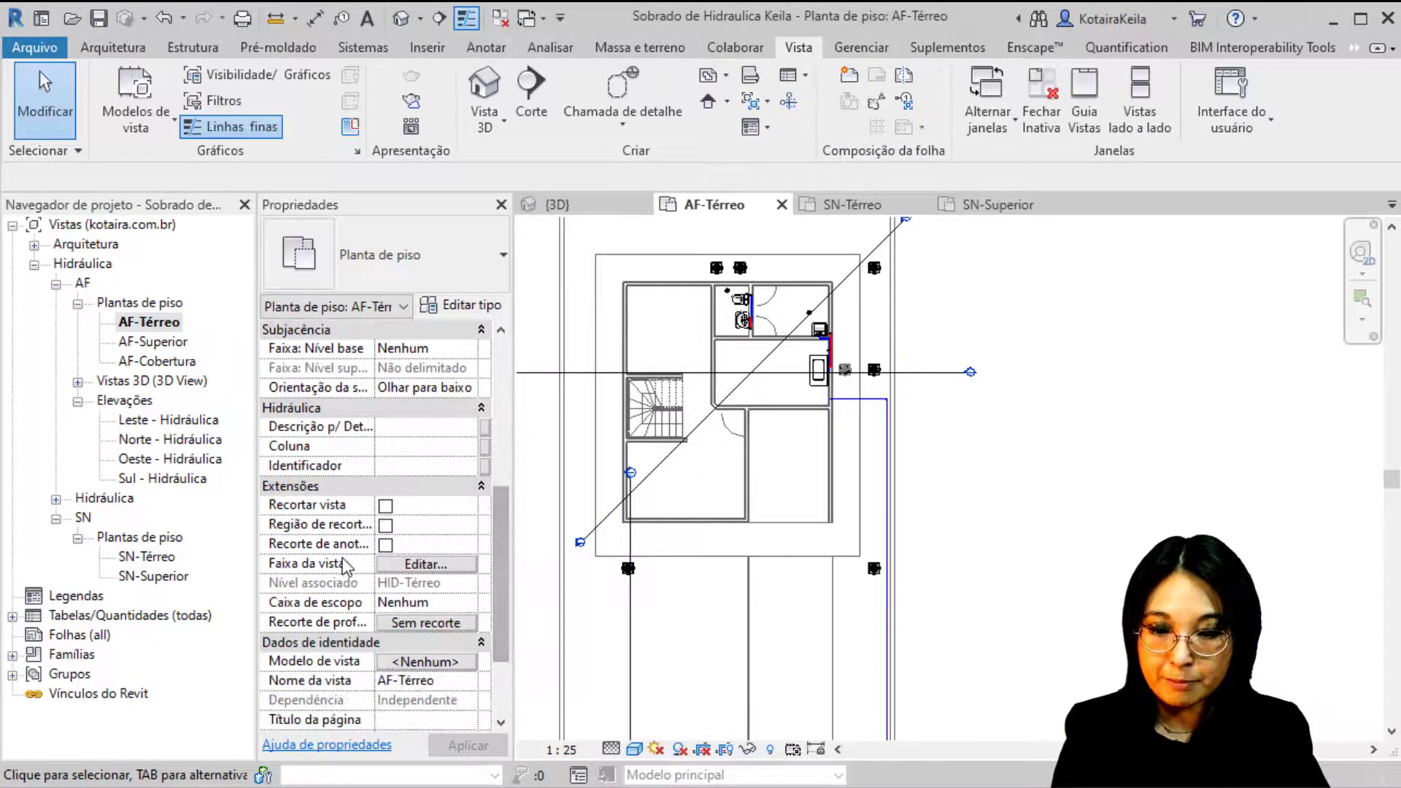
left_click(422, 566)
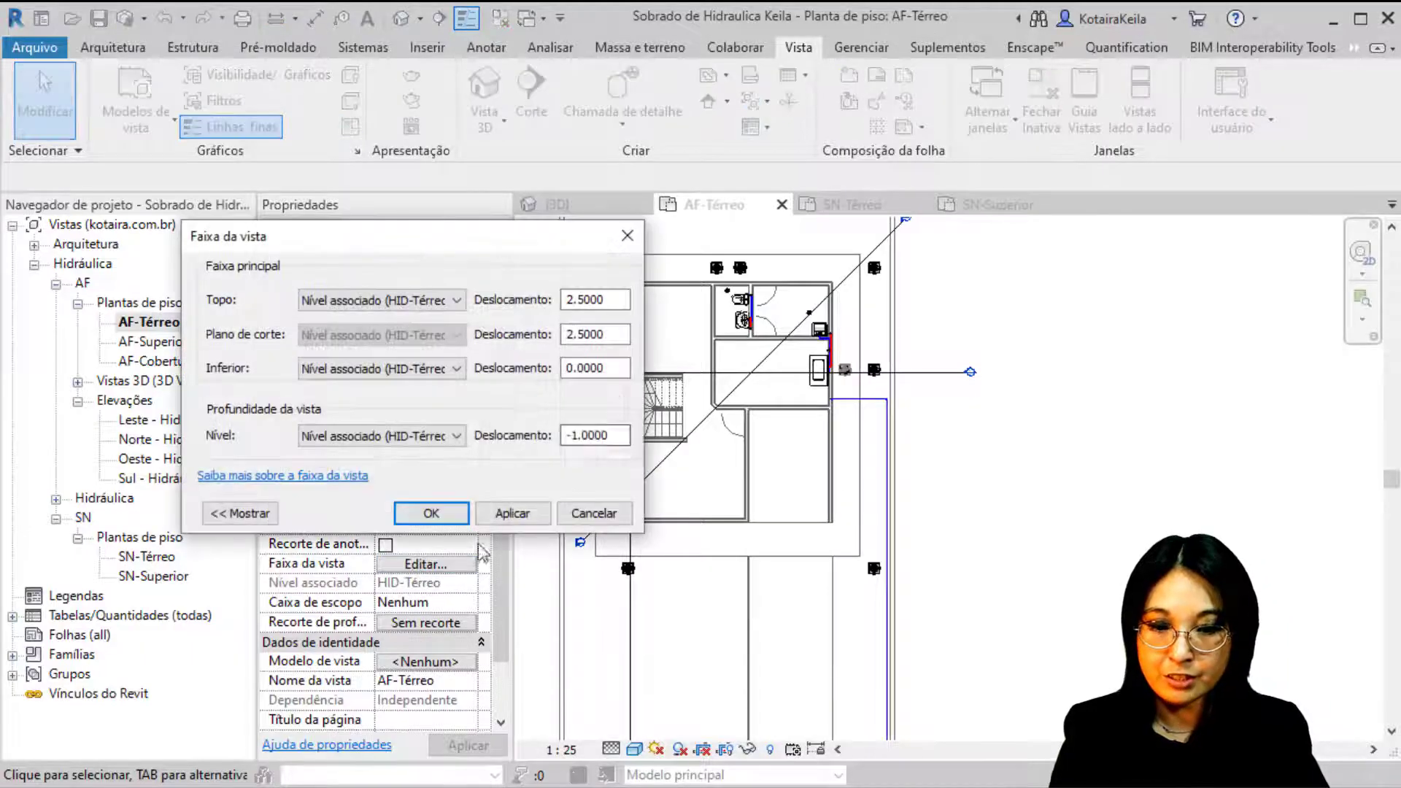
left_click(432, 513)
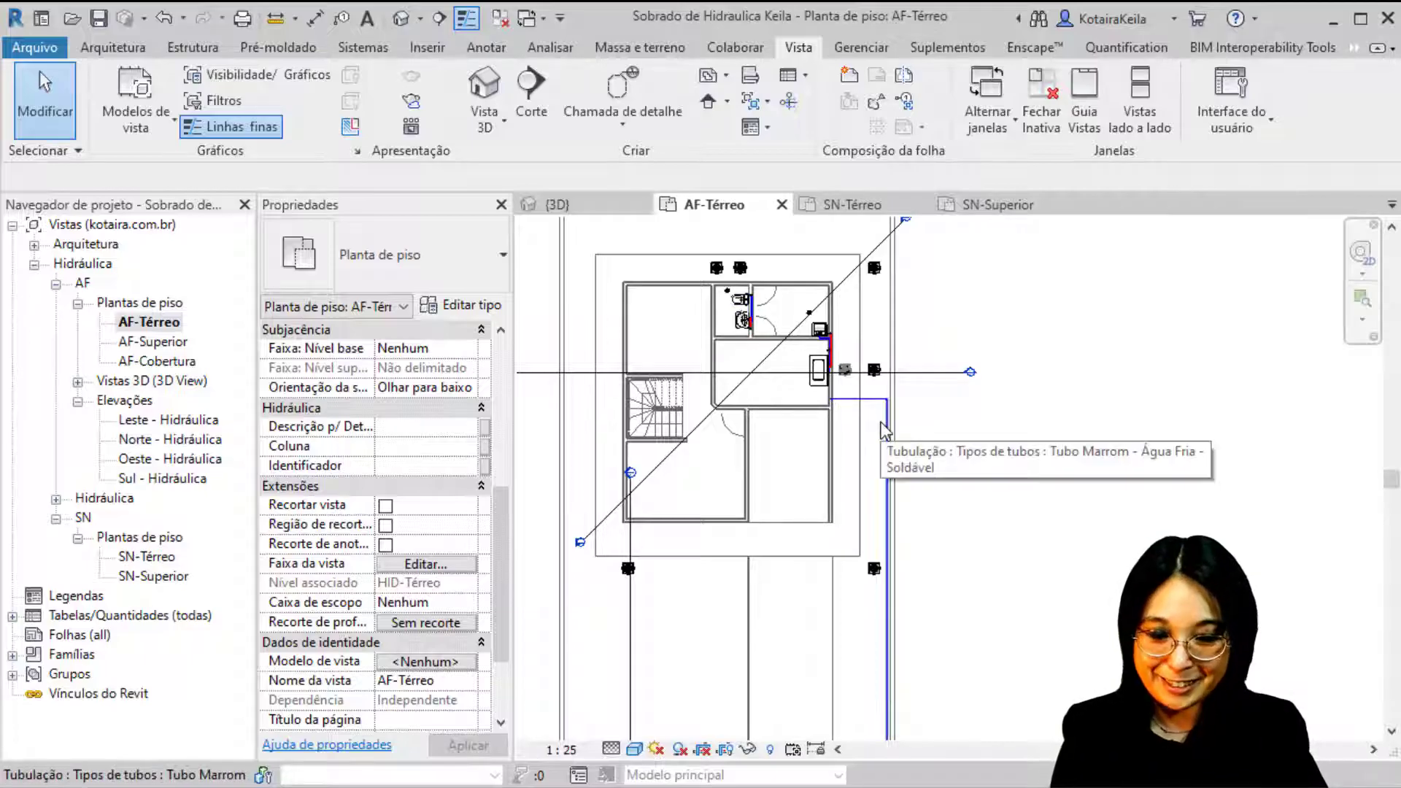
Step: Create a view template named HID PLANTA AF AQ from the current AF-Térreo view, keeping Sub-Discipline among its included properties
left_click(144, 133)
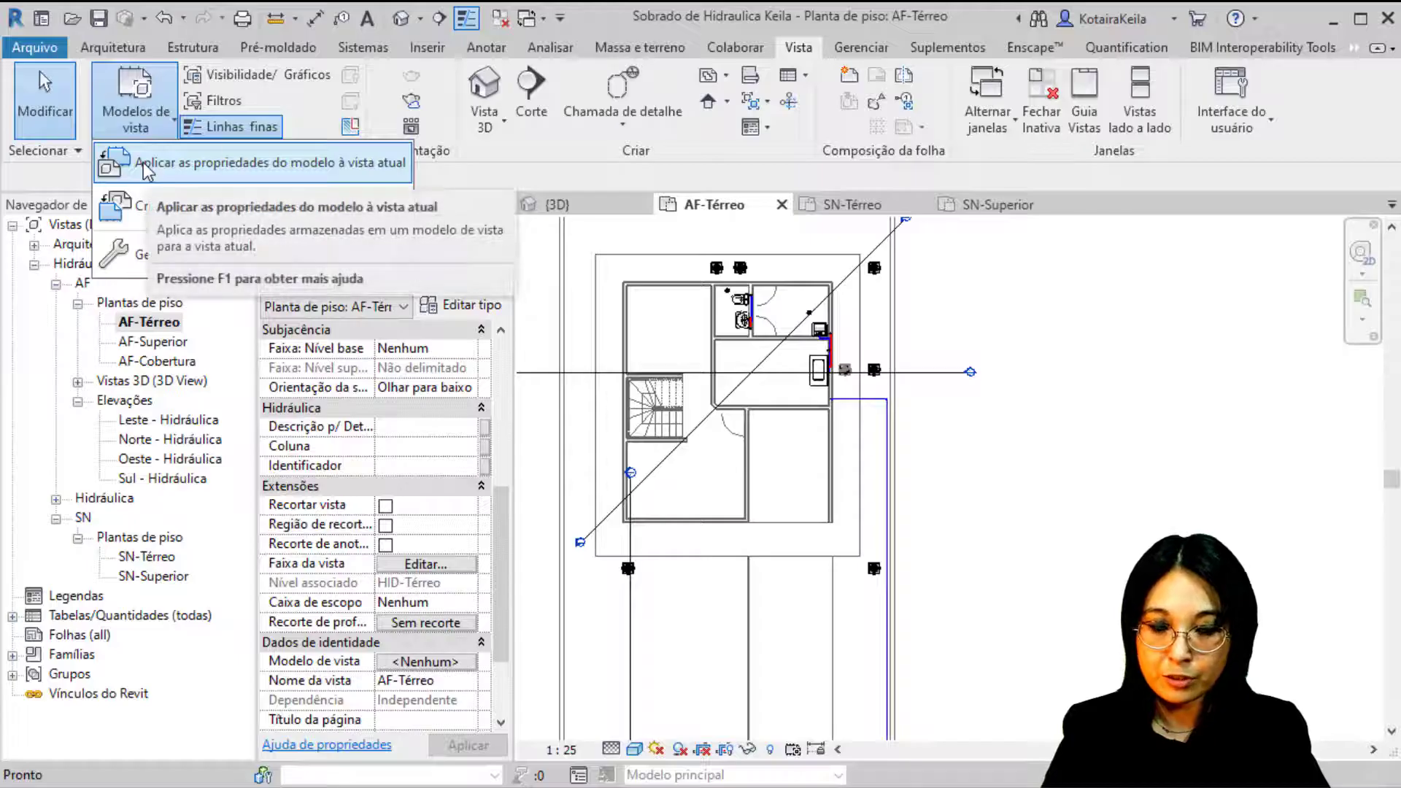
left_click(144, 207)
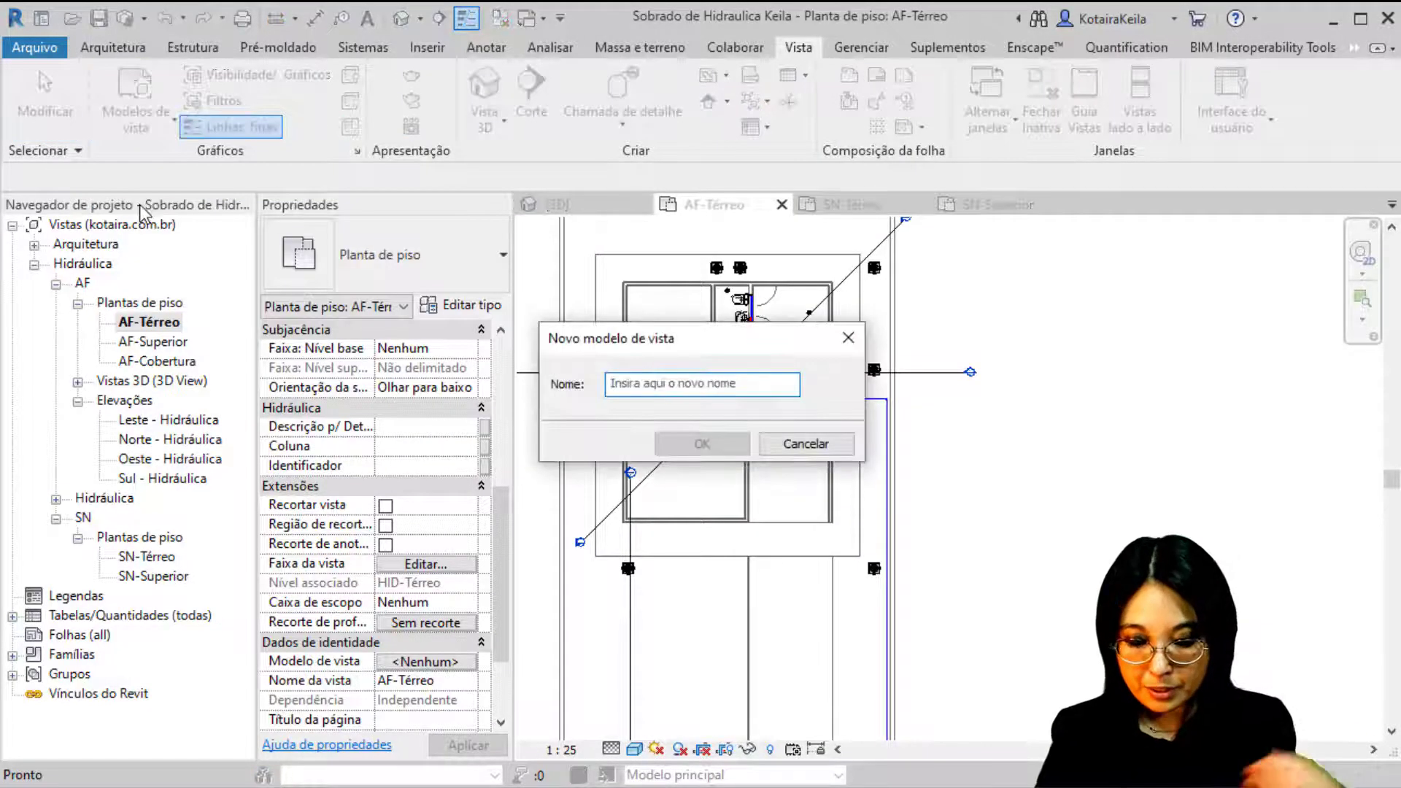
type("HID PLANTA AF AQ")
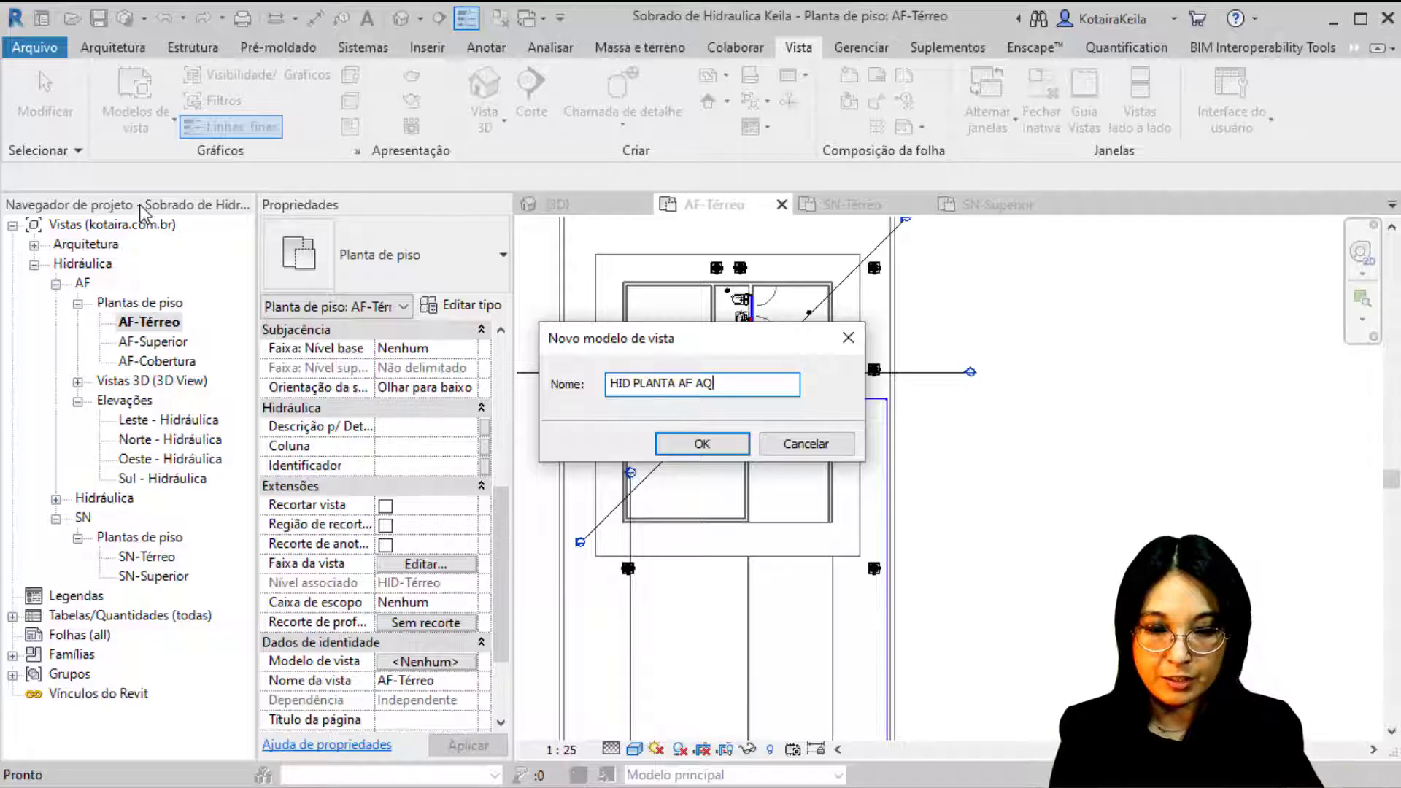
left_click(689, 445)
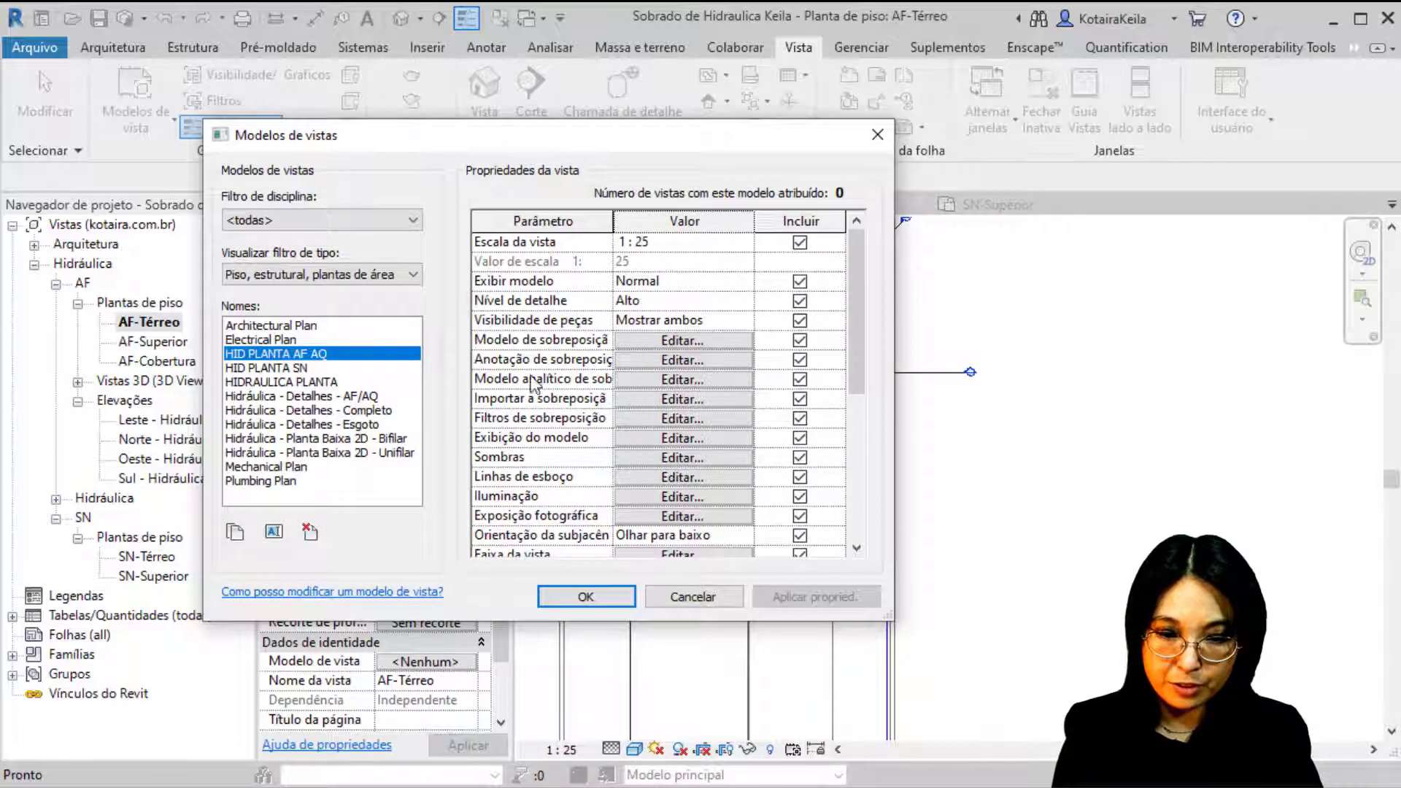
scroll(783, 473, "down", 5)
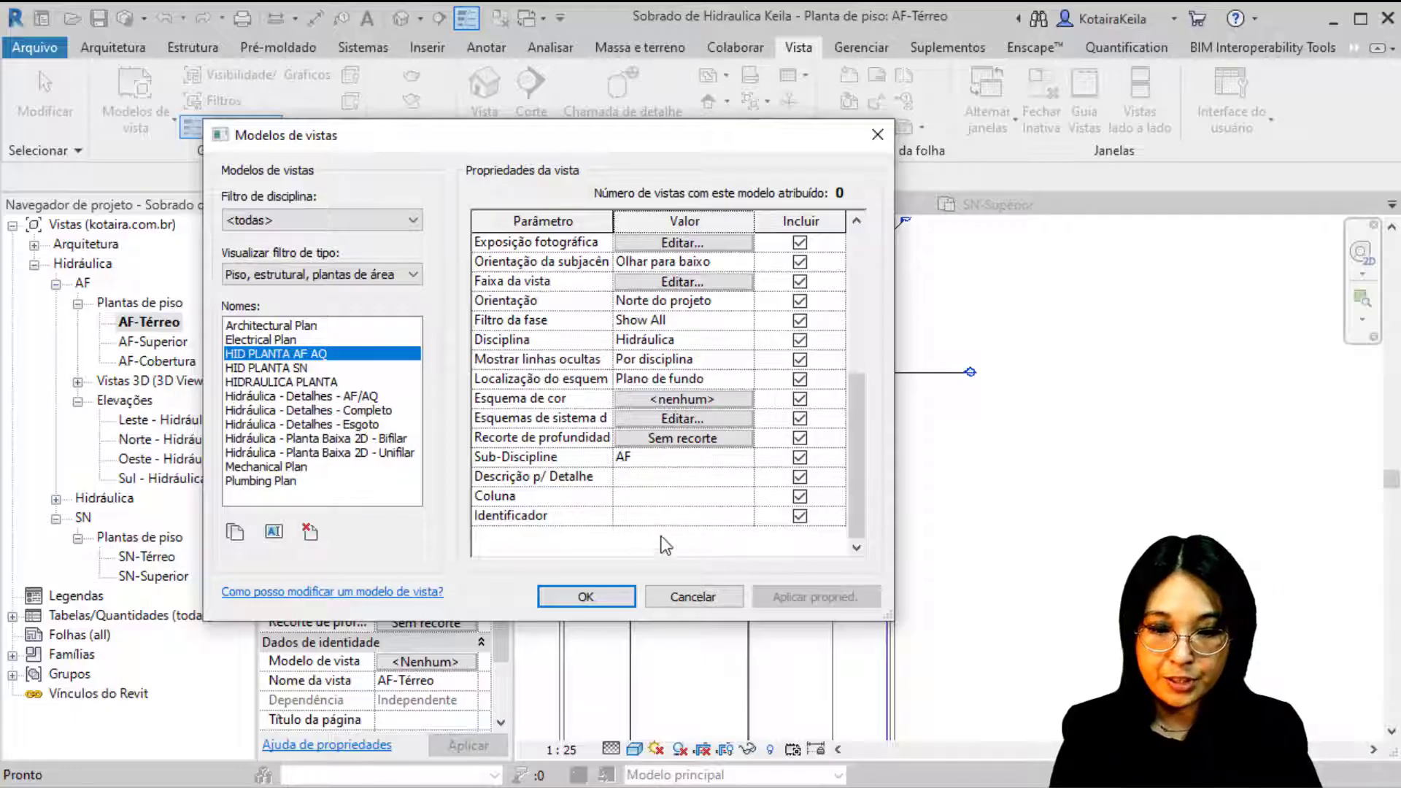
left_click(801, 457)
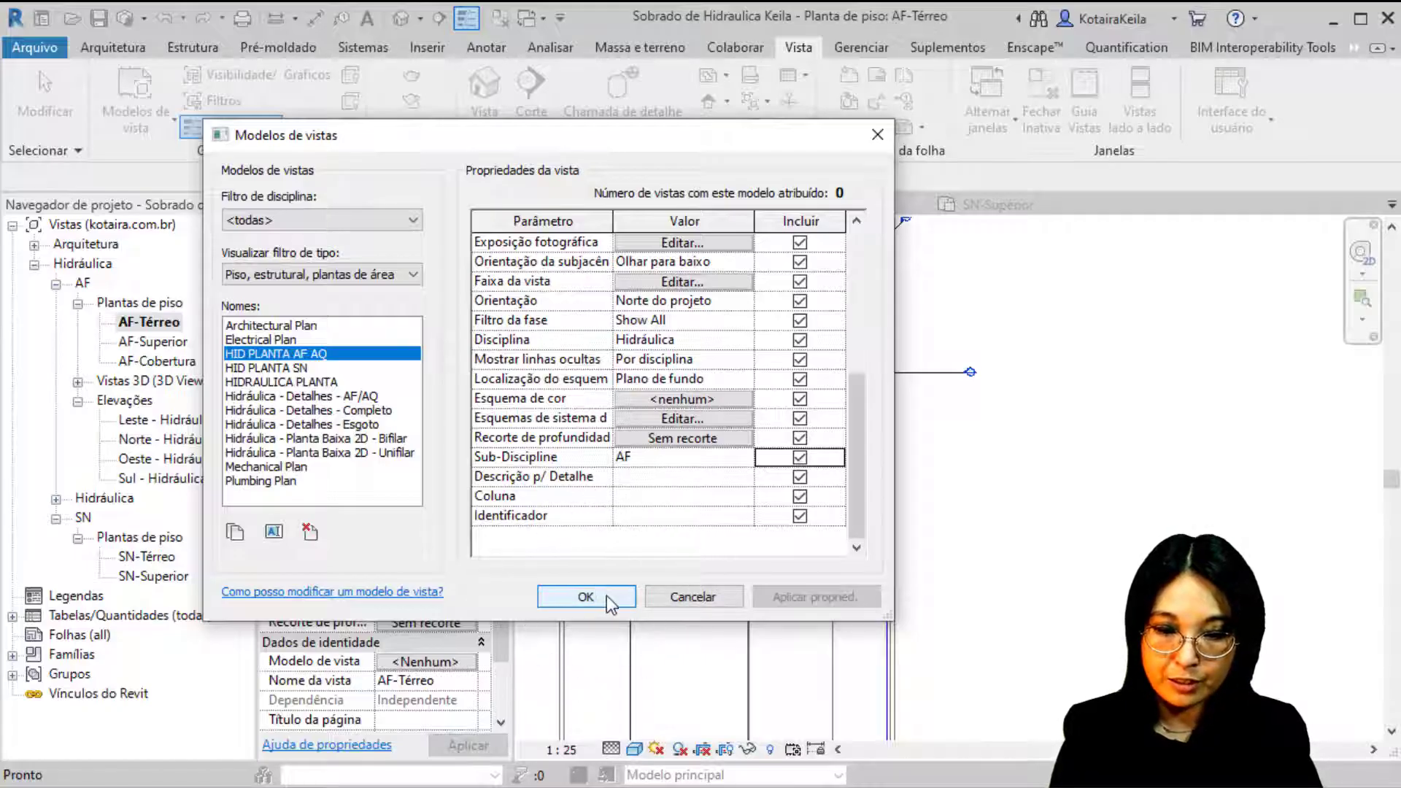
left_click(585, 597)
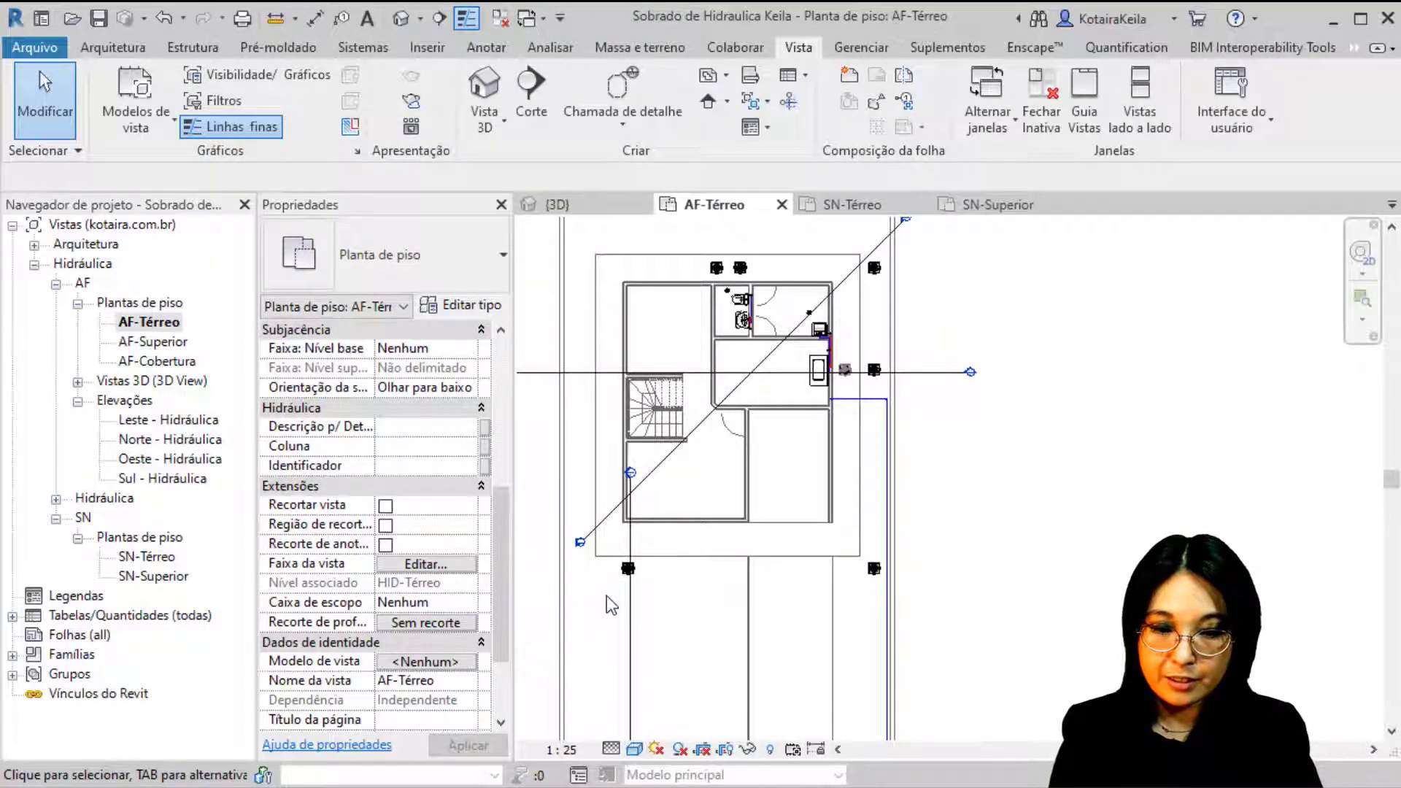
Step: Apply the HID PLANTA AF AQ template's properties to the AF-Térreo, AF-Superior and AF-Cobertura floor plans together
left_click(169, 323)
left_click(180, 362, "shift")
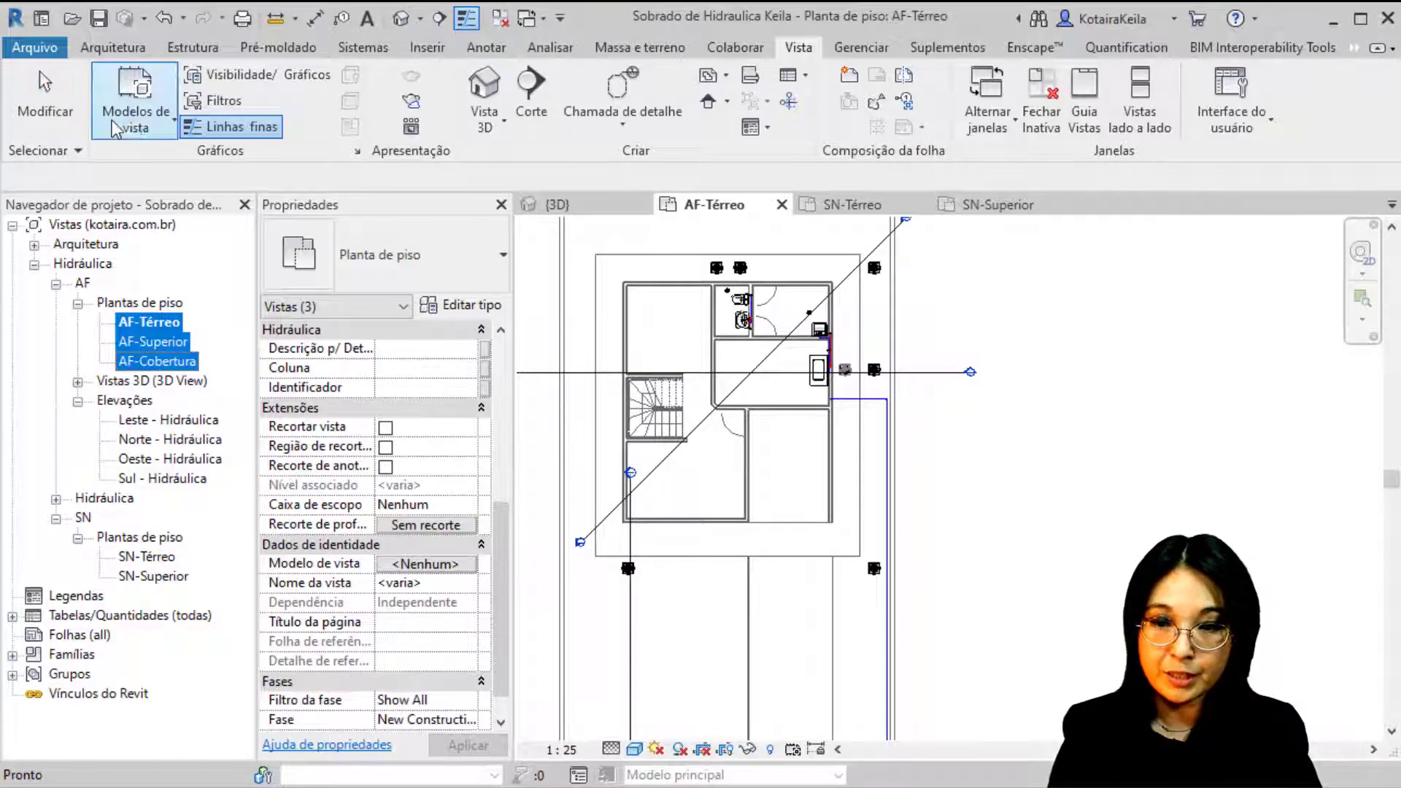
left_click(146, 128)
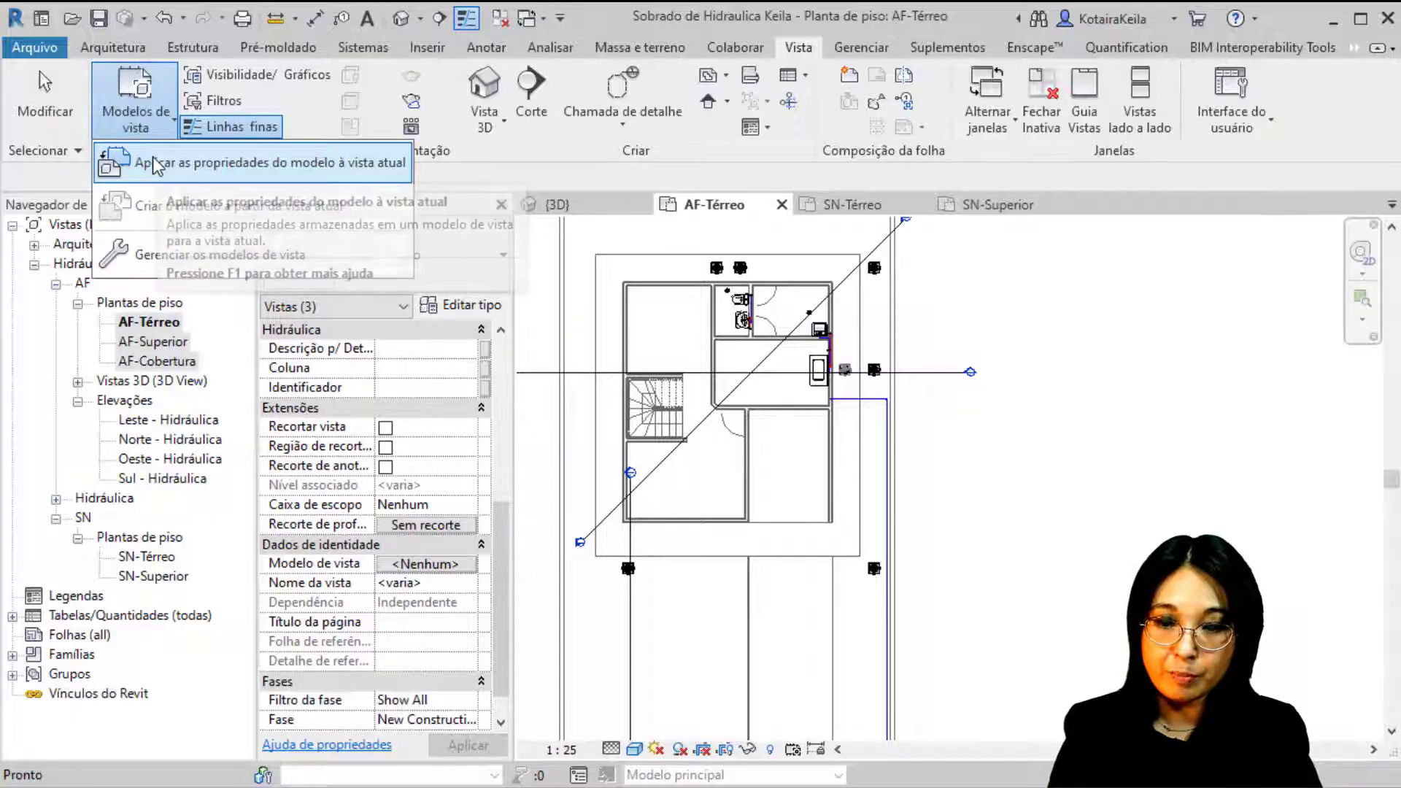
left_click(151, 157)
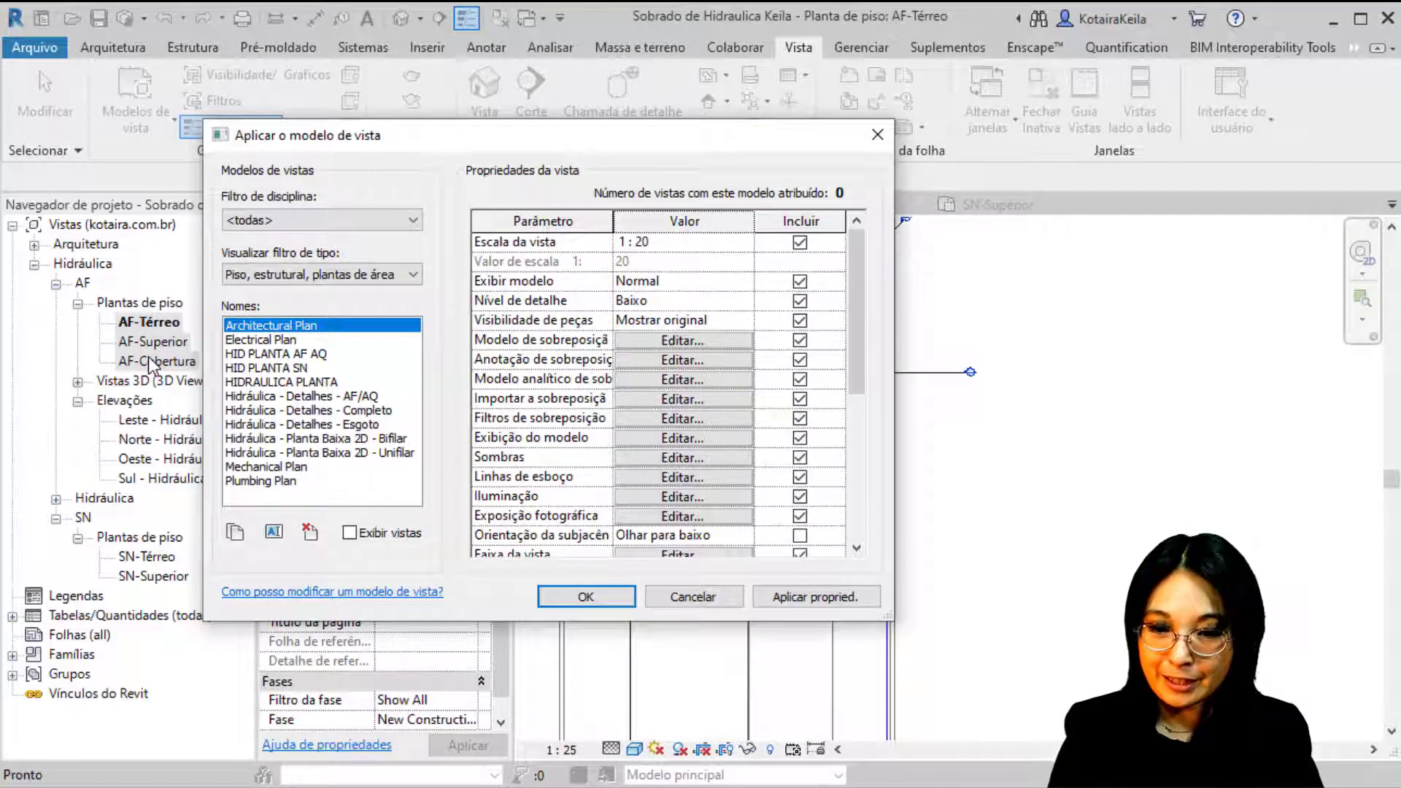
left_click(326, 355)
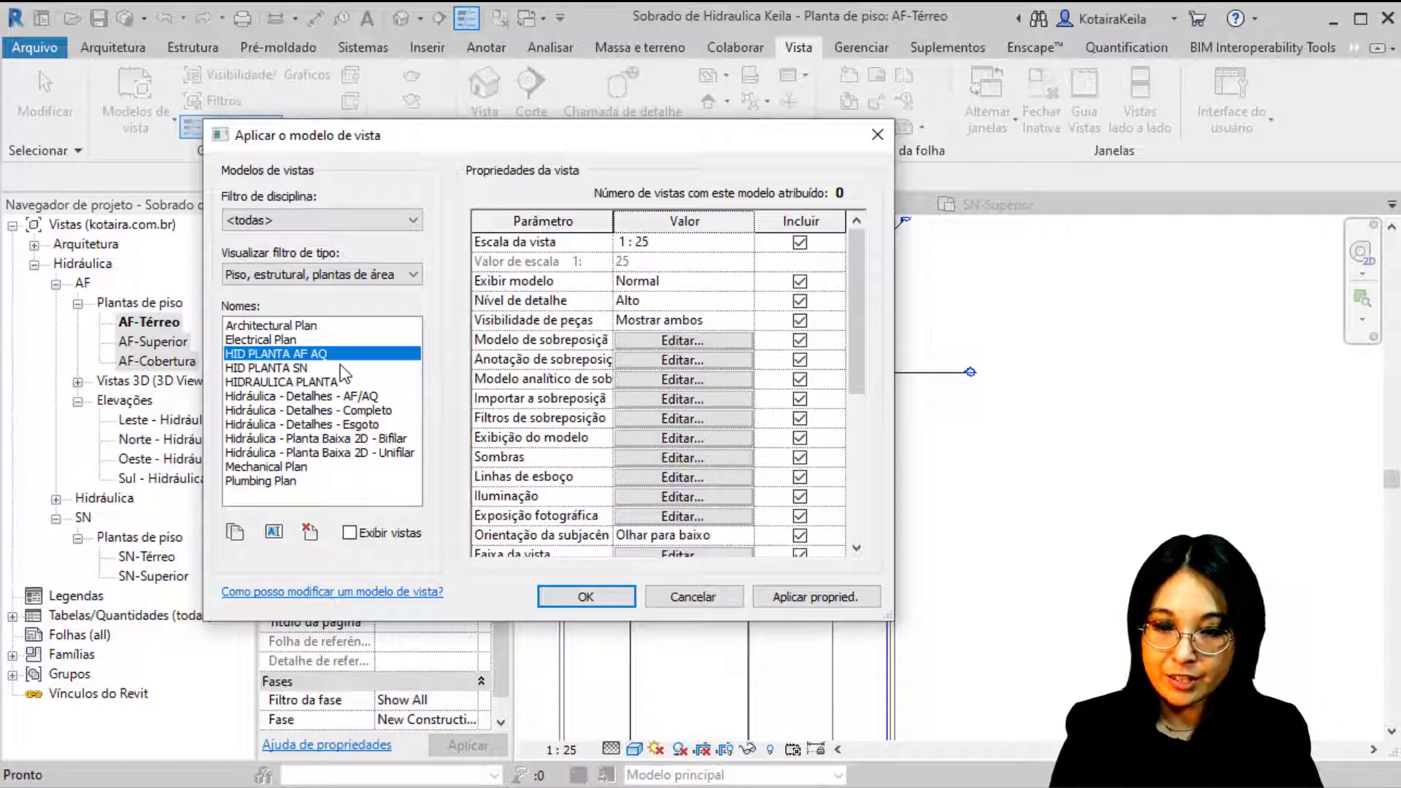
left_click(586, 597)
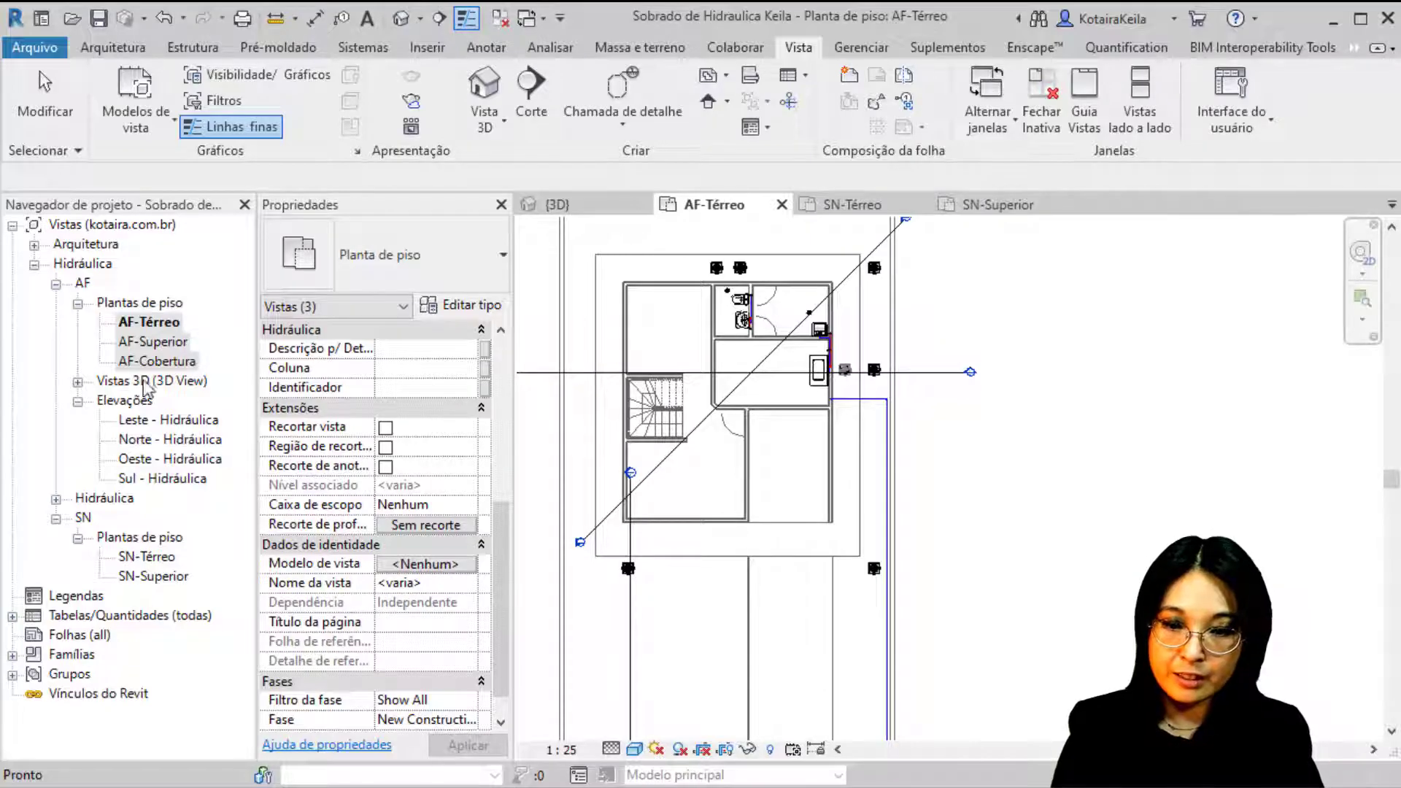
Step: Open the AF-Superior and AF-Cobertura plans and examine their water piping, including the connections around the roof water tank
double_click(152, 343)
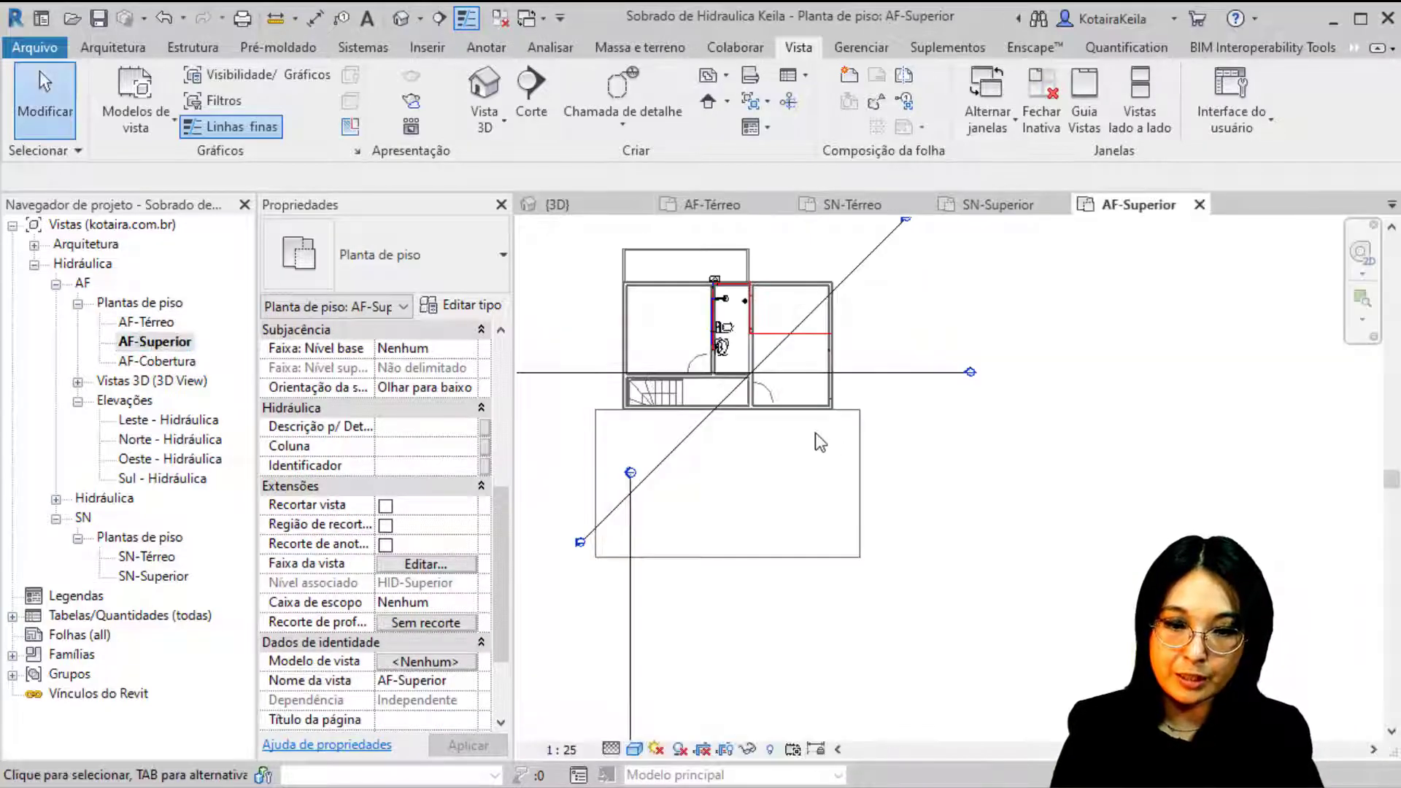
scroll(670, 255, "up", 5)
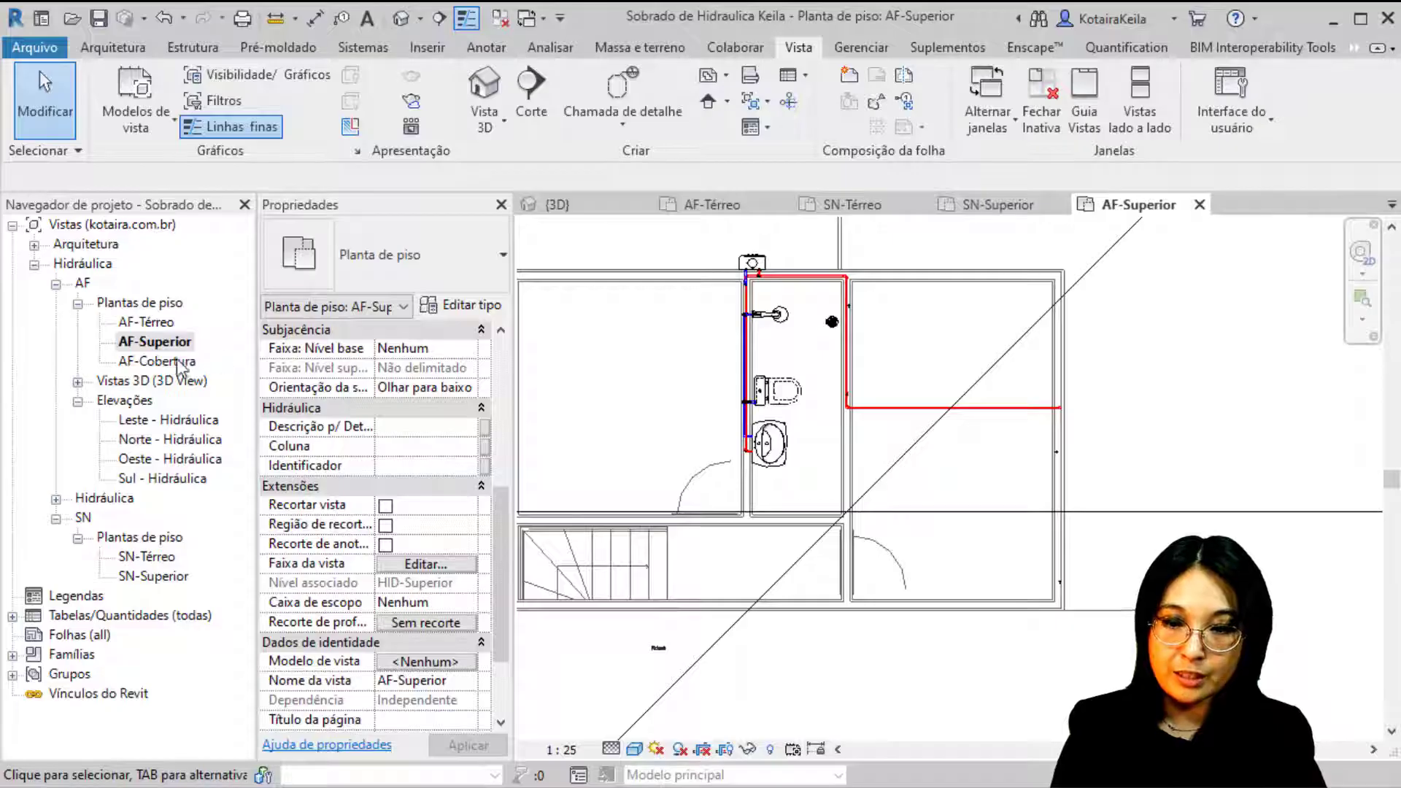
double_click(162, 361)
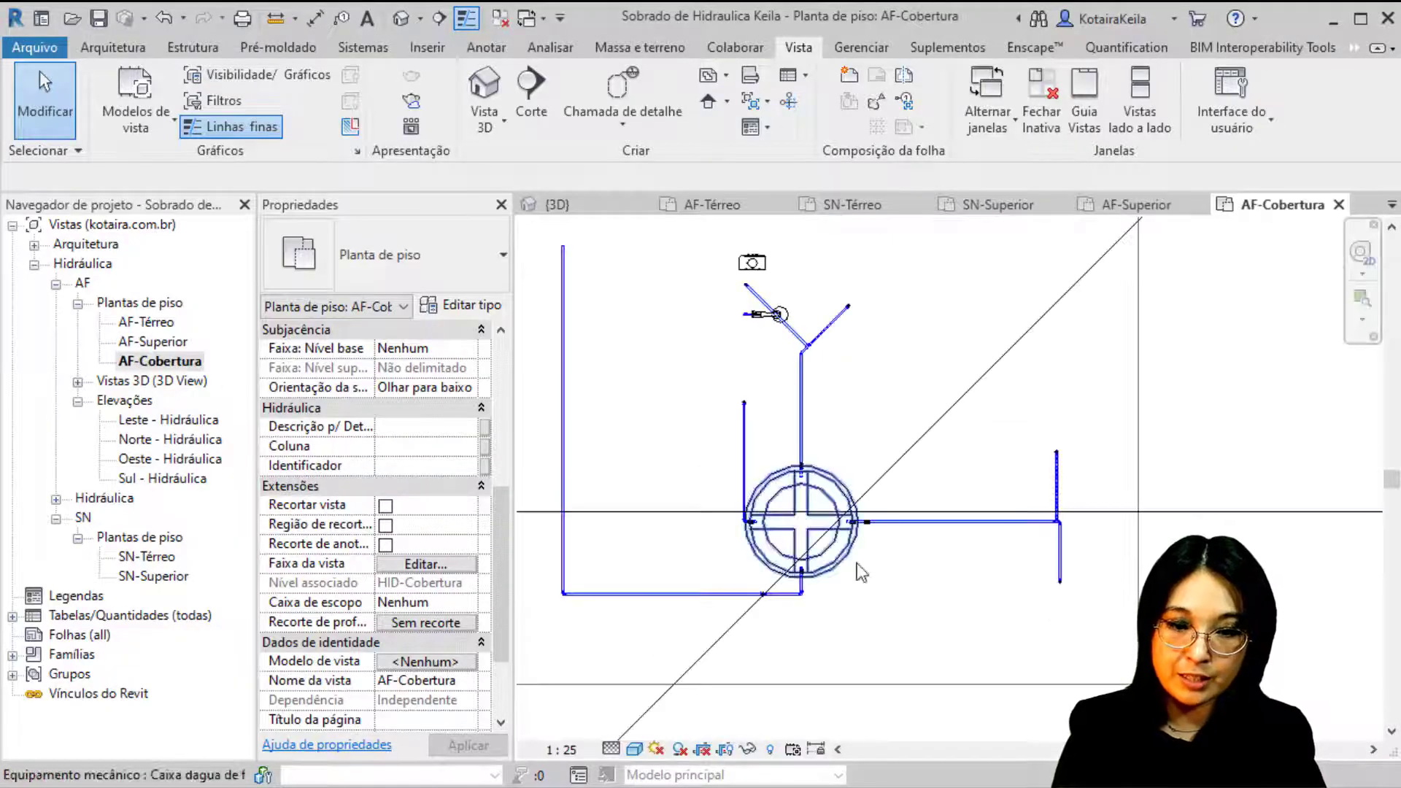
scroll(829, 605, "up", 2)
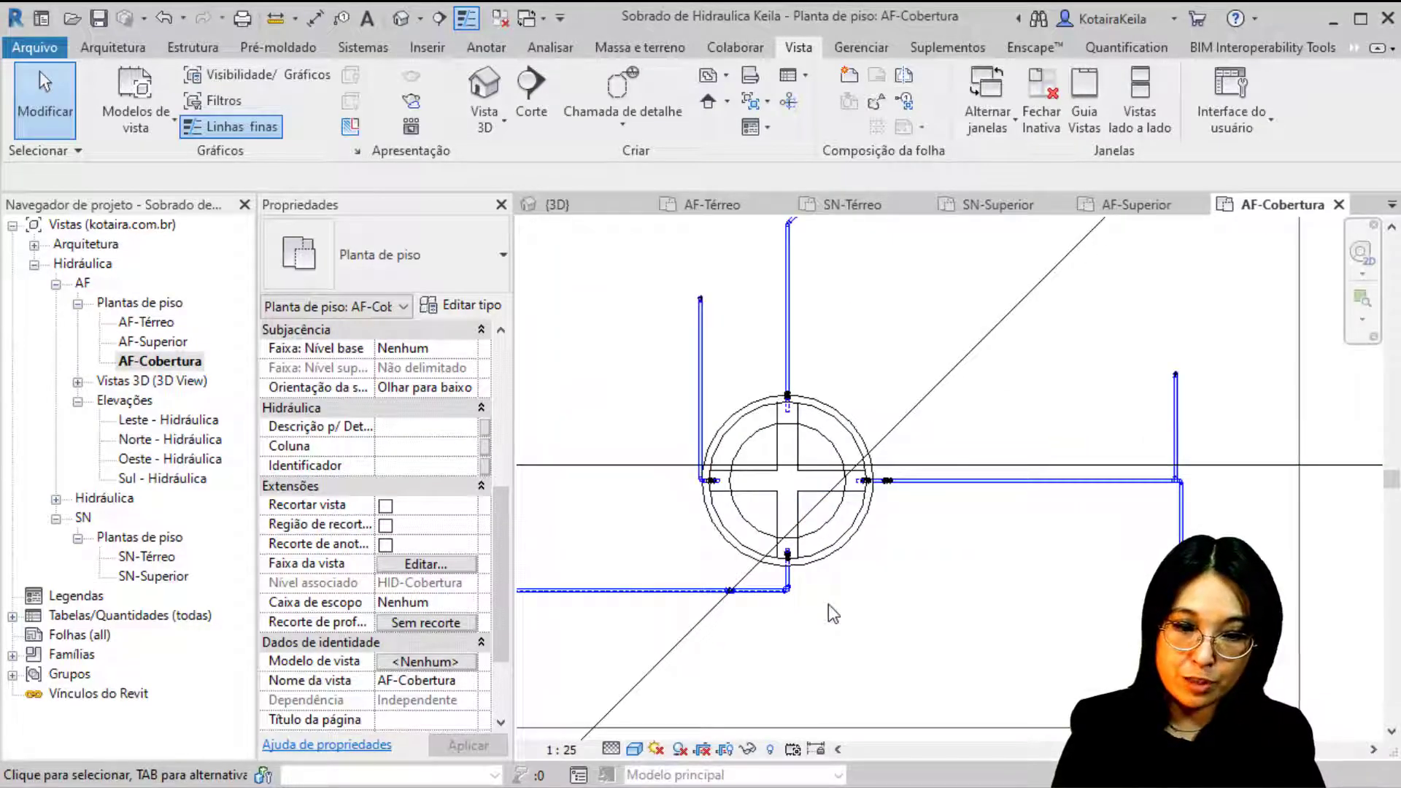
scroll(851, 545, "down", 3)
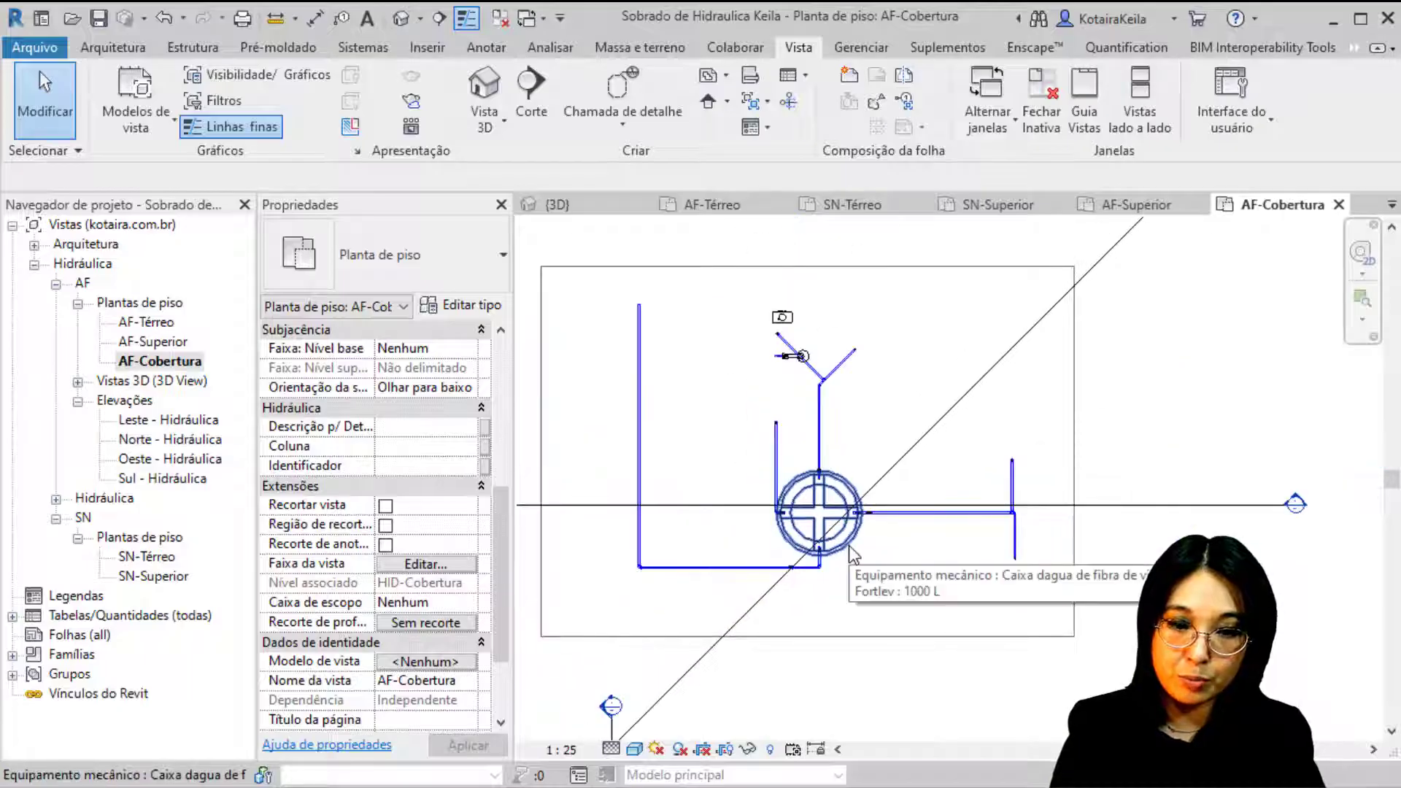
scroll(912, 395, "up", 2)
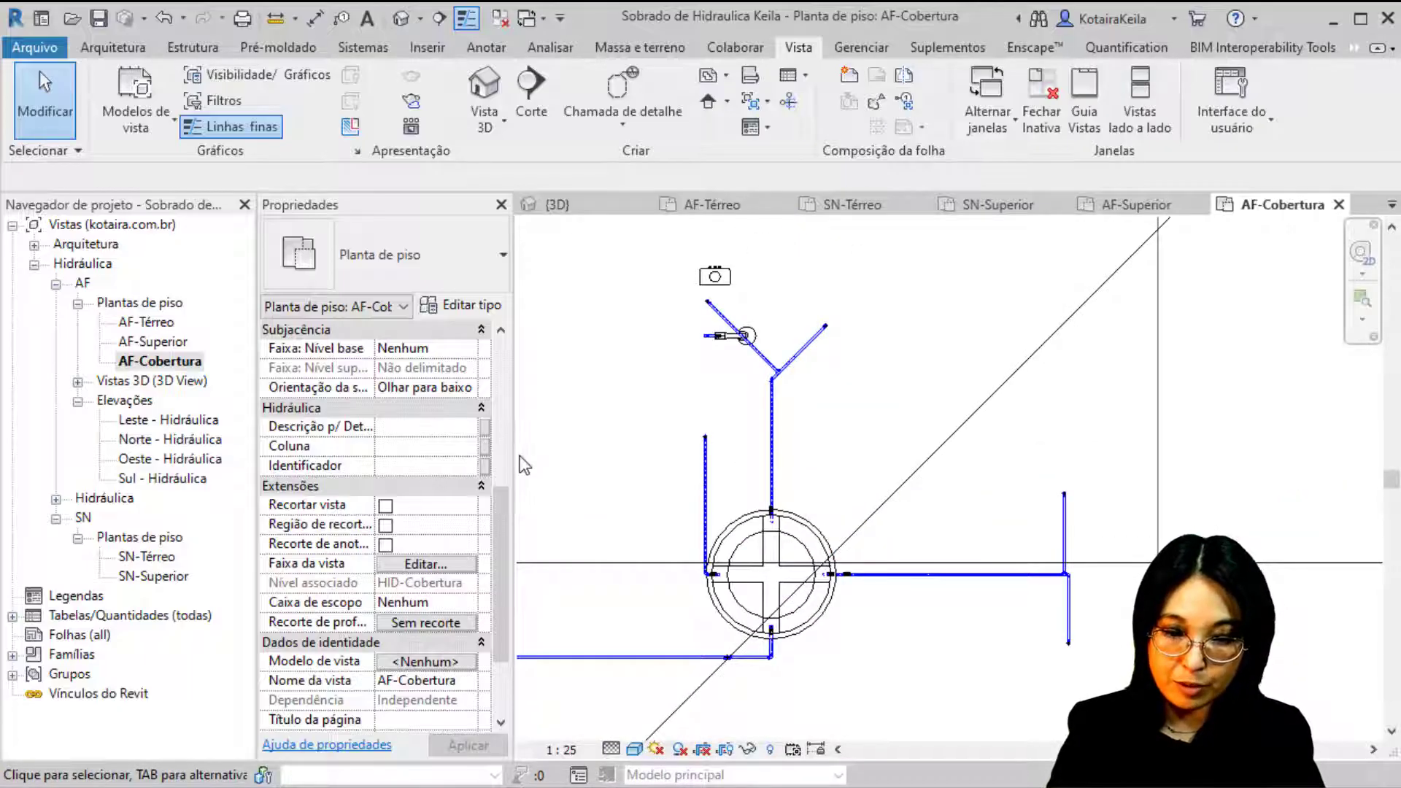
Step: In AF-Cobertura's visibility filters, show Esgoto - Série Normal and Esgoto - Série Reforçada, and check the pipes on the plan
left_click_drag(502, 498, 503, 348)
left_click(445, 448)
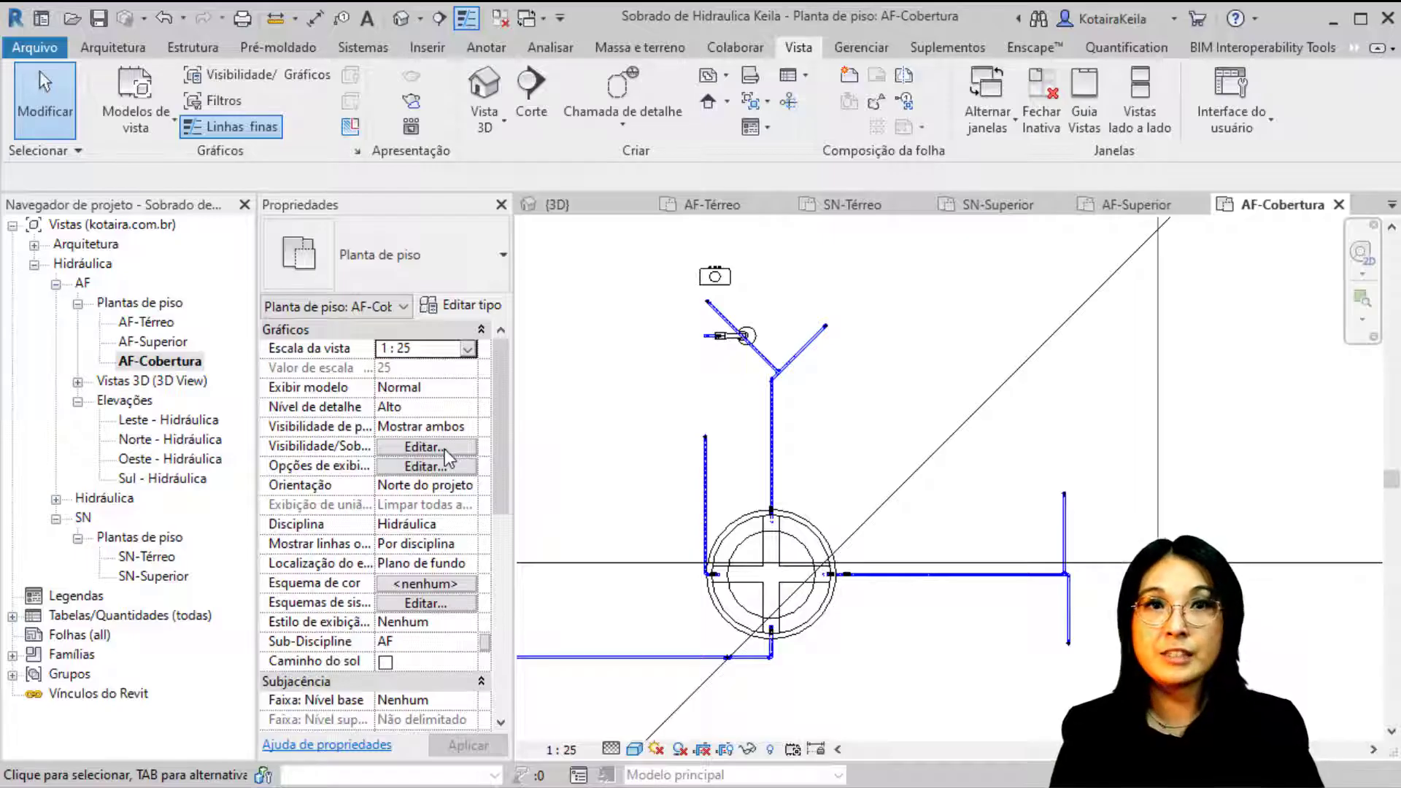
left_click(444, 448)
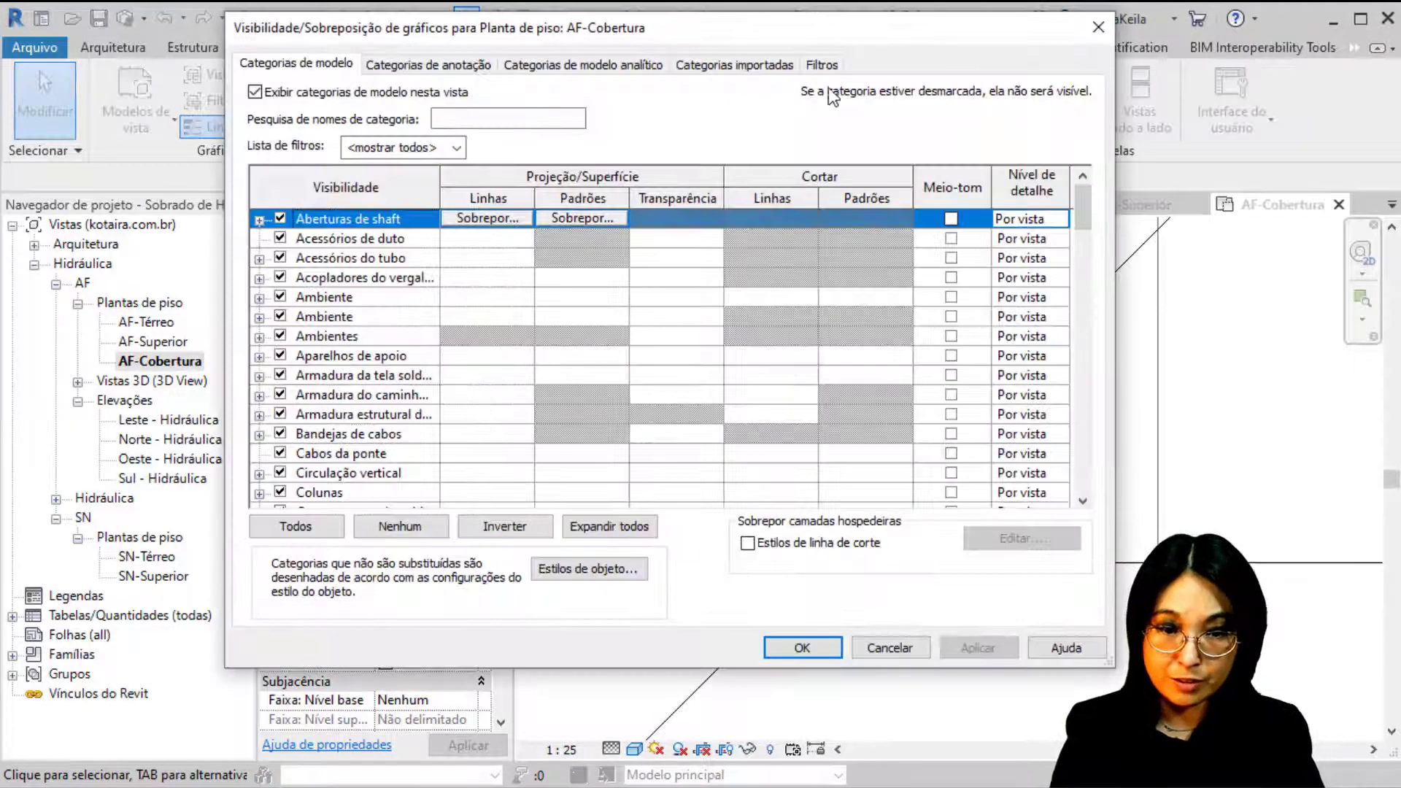
left_click(823, 66)
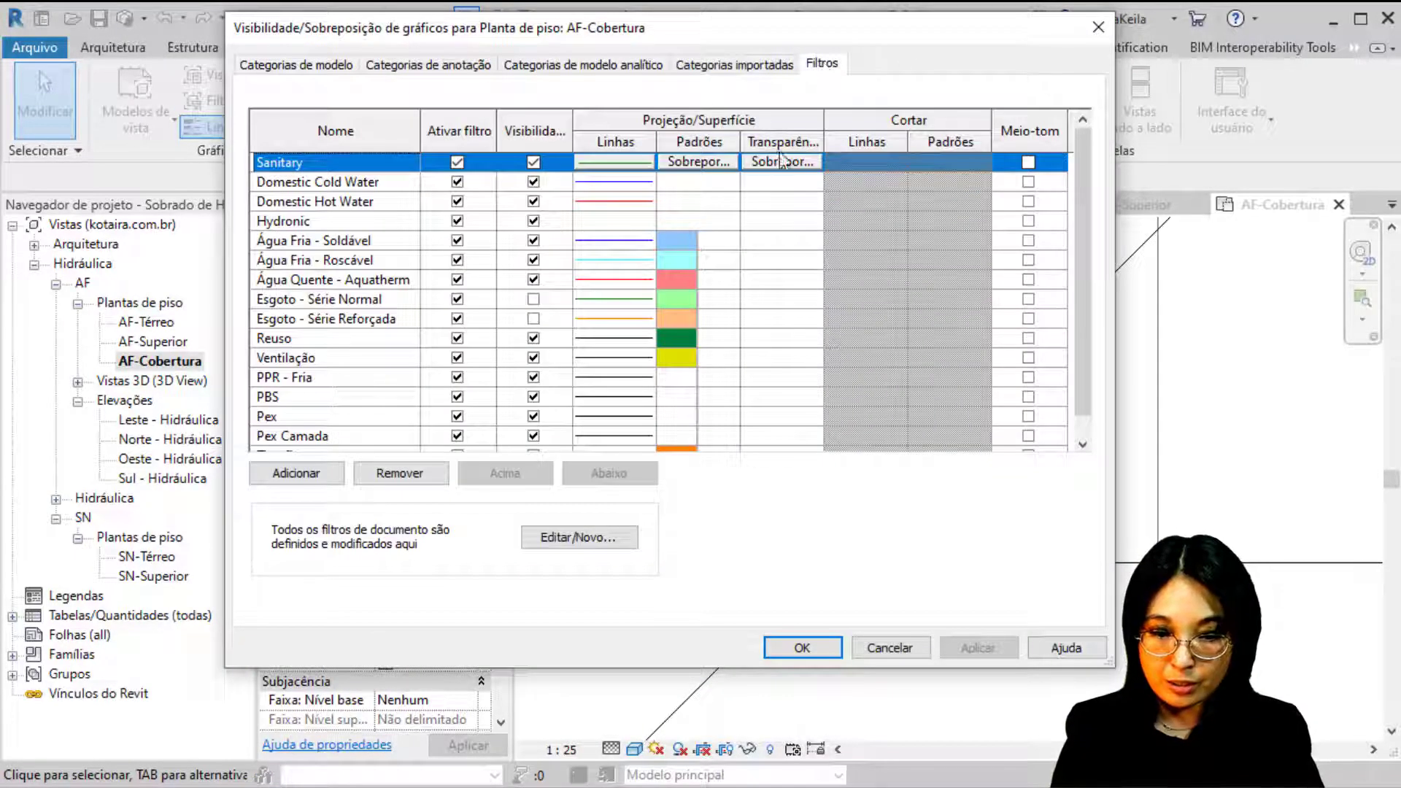
left_click(532, 298)
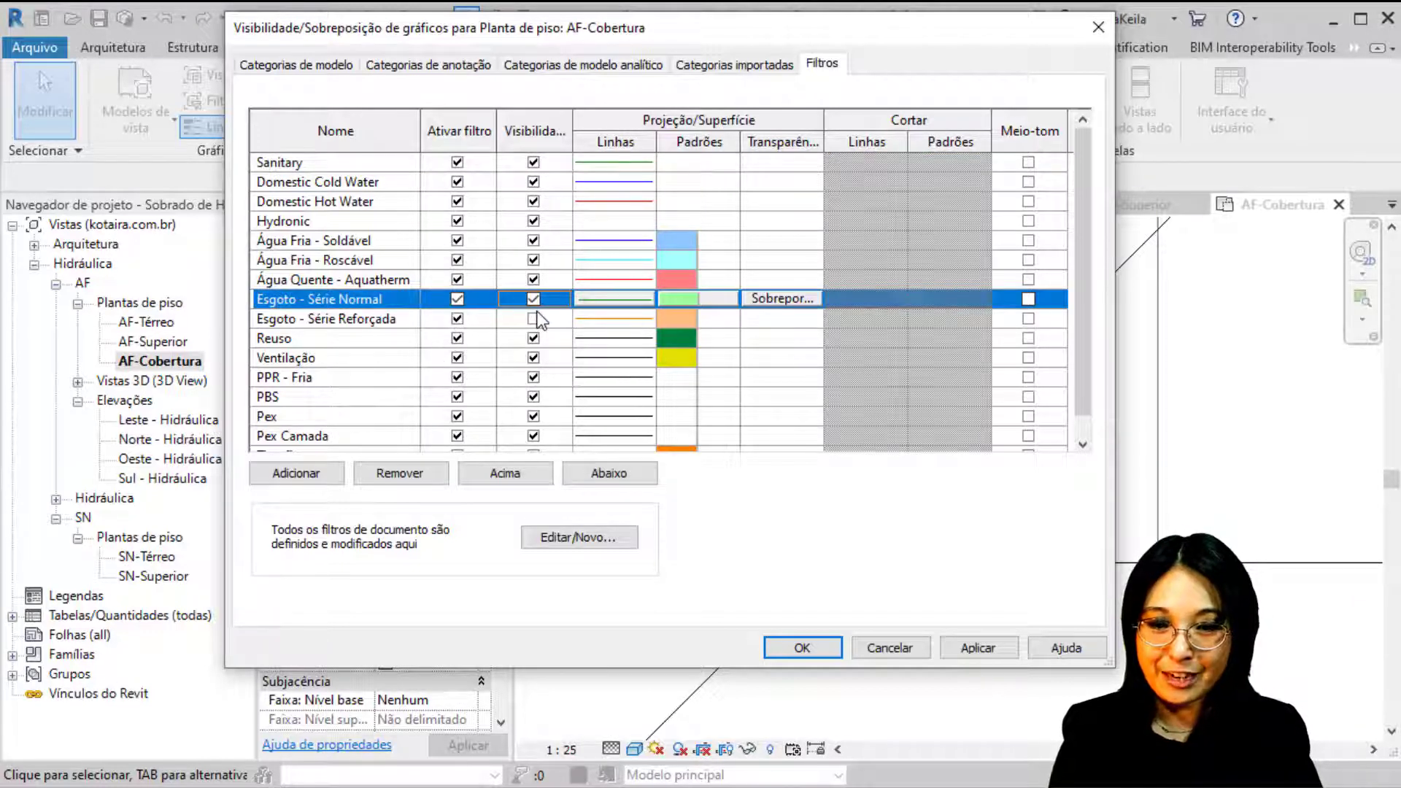
left_click(535, 316)
left_click(821, 650)
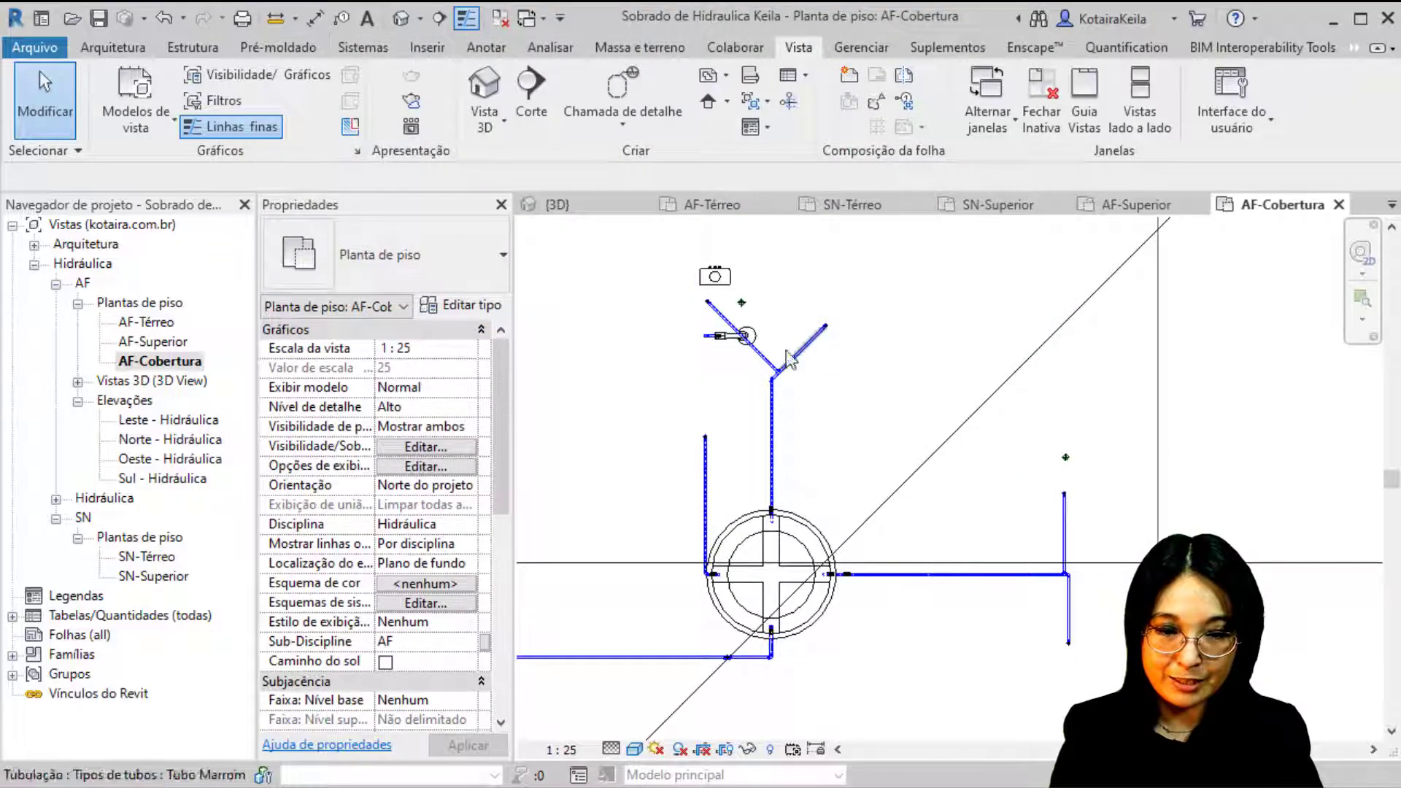
scroll(733, 295, "up", 1)
scroll(784, 396, "down", 3)
middle_click_drag(936, 460, 561, 265)
scroll(917, 474, "up", 4)
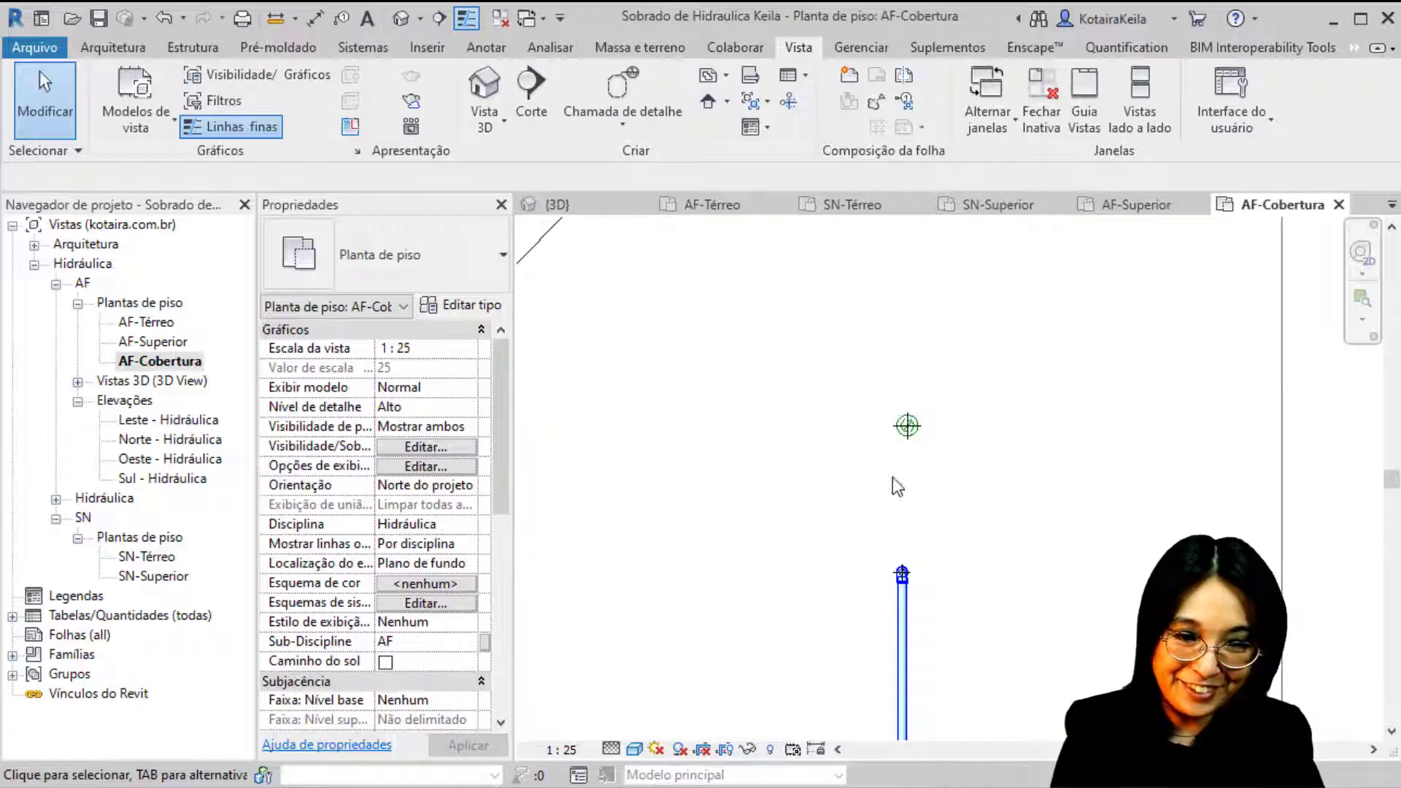
Step: Open the 3D view and examine the cold and hot water pipe ends at the ground-floor sink
left_click(481, 91)
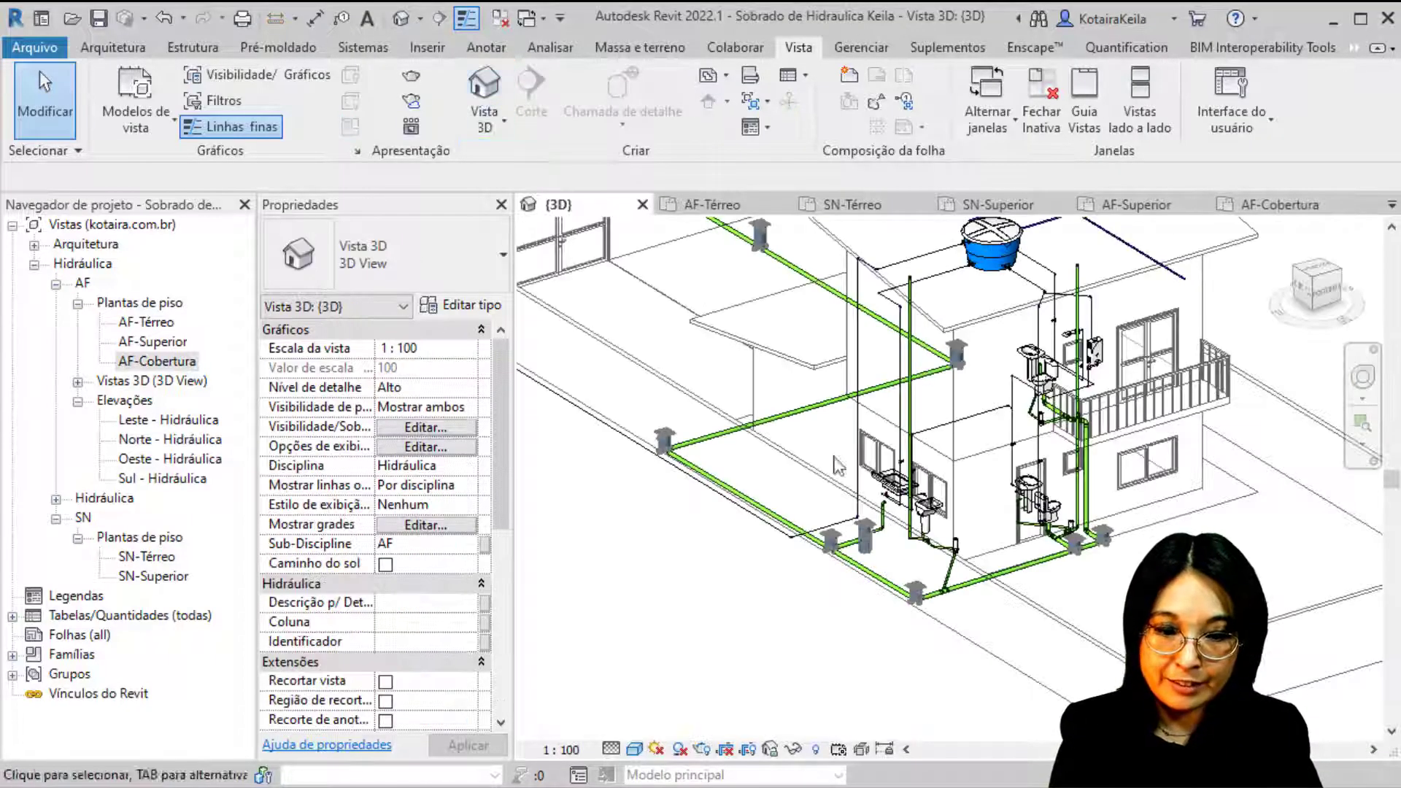
scroll(889, 515, "up", 10)
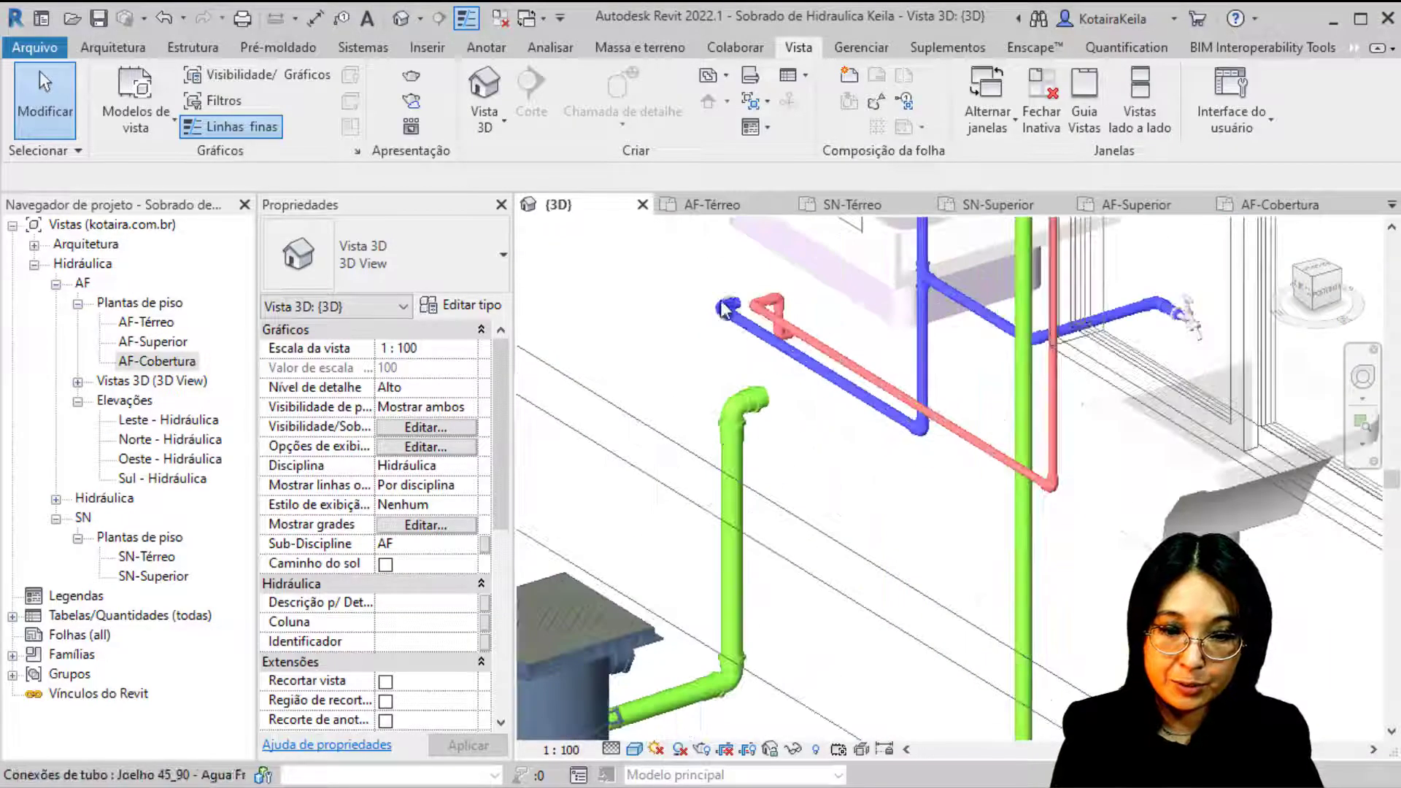
scroll(753, 300, "up", 2)
middle_click_drag(753, 357, 751, 419)
scroll(750, 419, "up", 1)
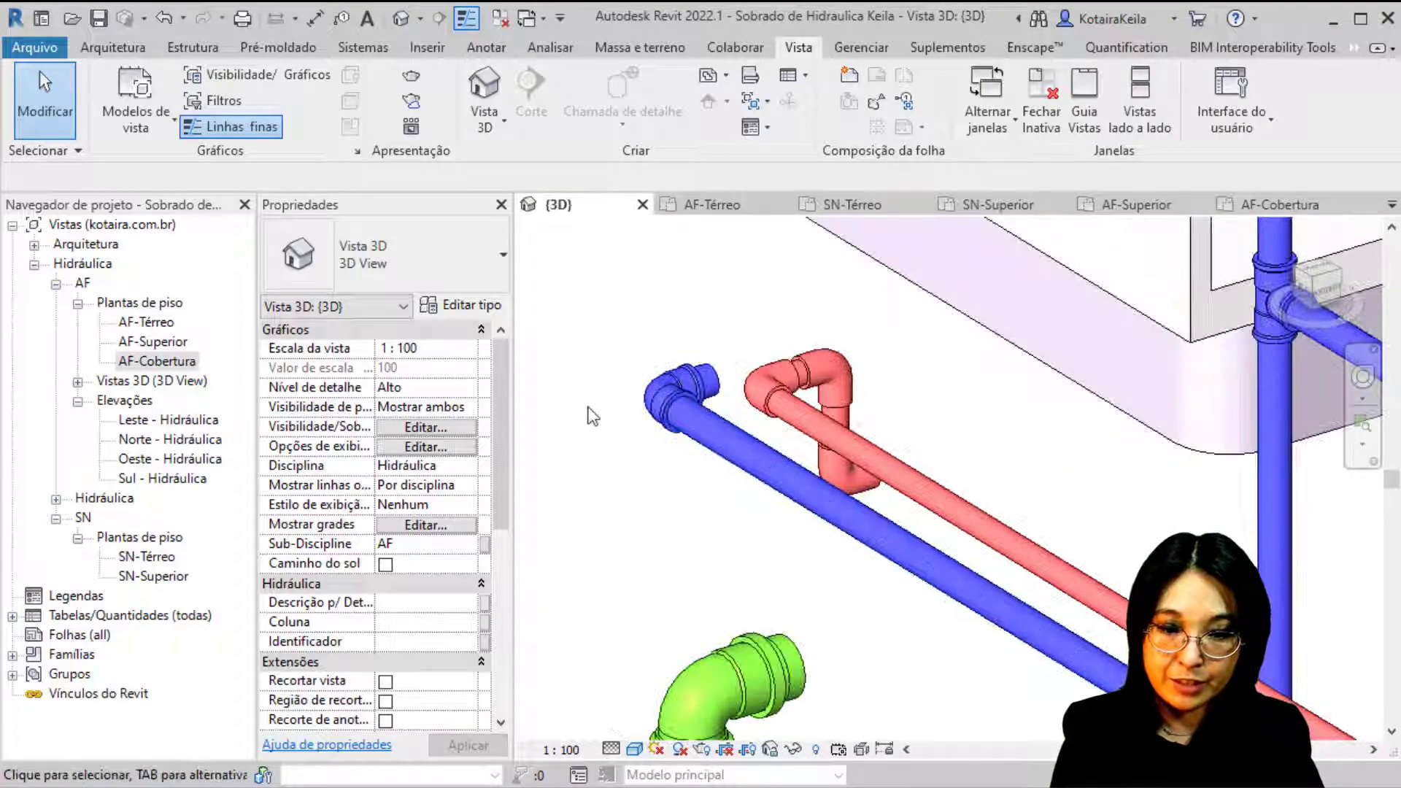
scroll(831, 406, "down", 3)
middle_click_drag(831, 446, 756, 605)
scroll(642, 565, "up", 3)
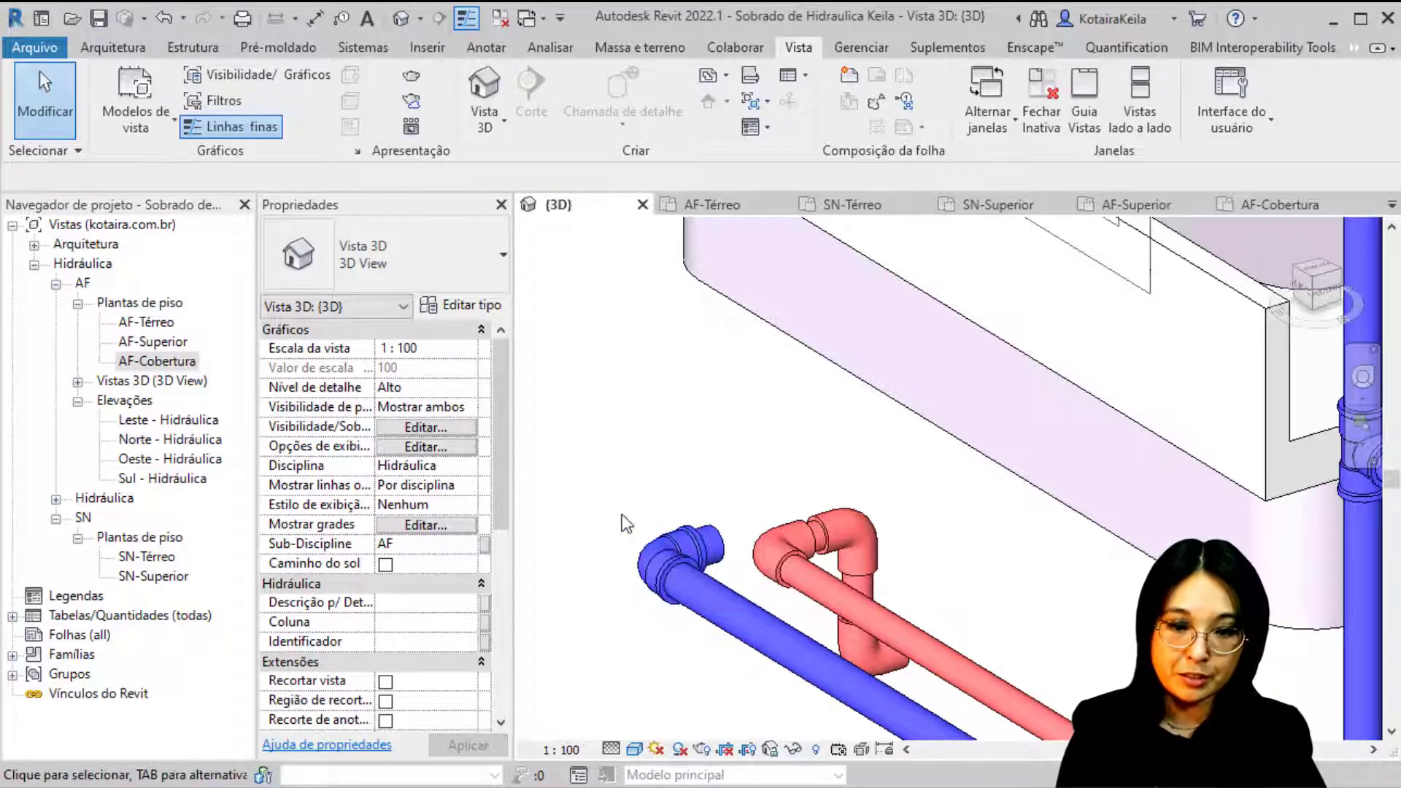
Step: Change the cold water elbow at the end of the ground-floor sink branch to Joelho 90 com Bucha de Latao - Agua Fria_Roscavel
left_click(654, 551)
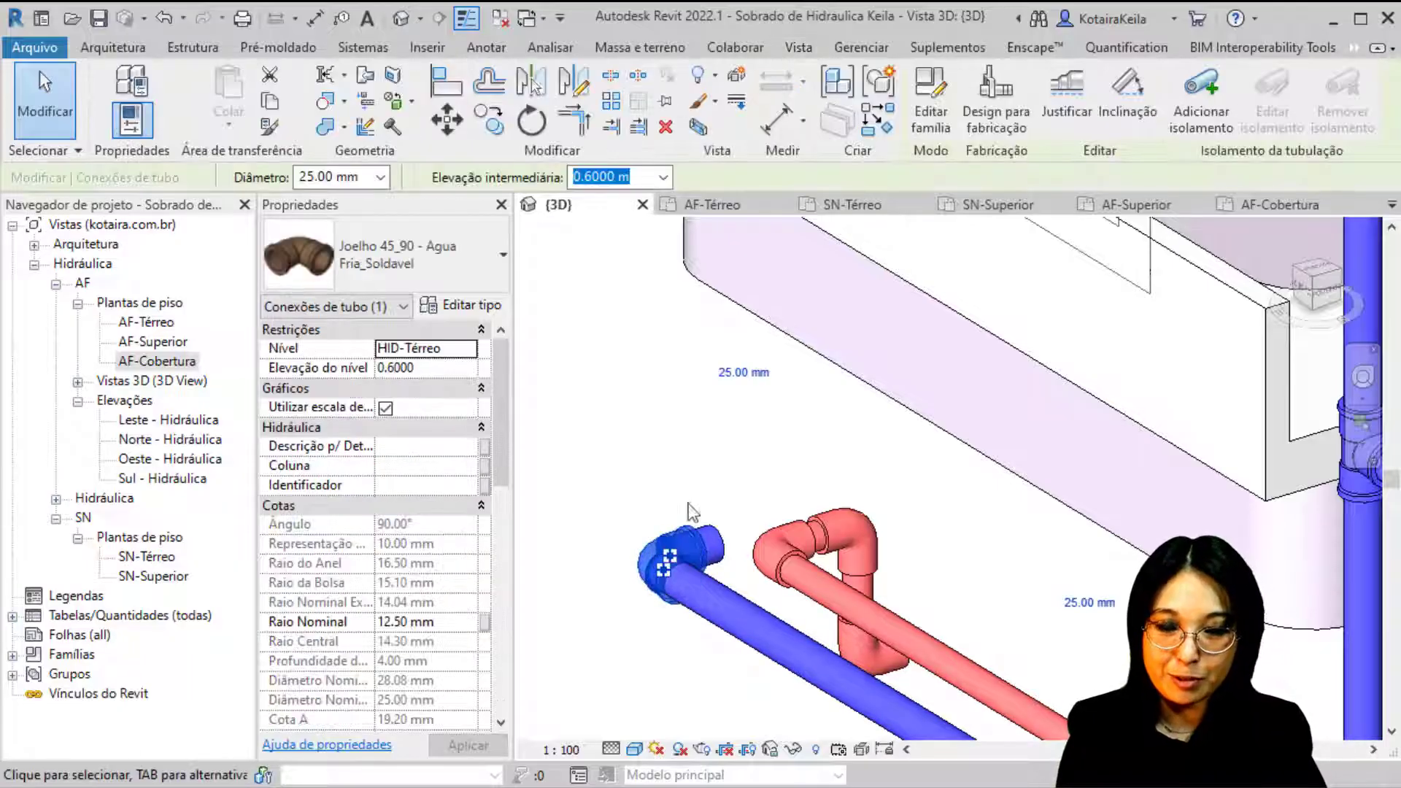
left_click(436, 264)
scroll(457, 370, "down", 3)
scroll(437, 460, "up", 4)
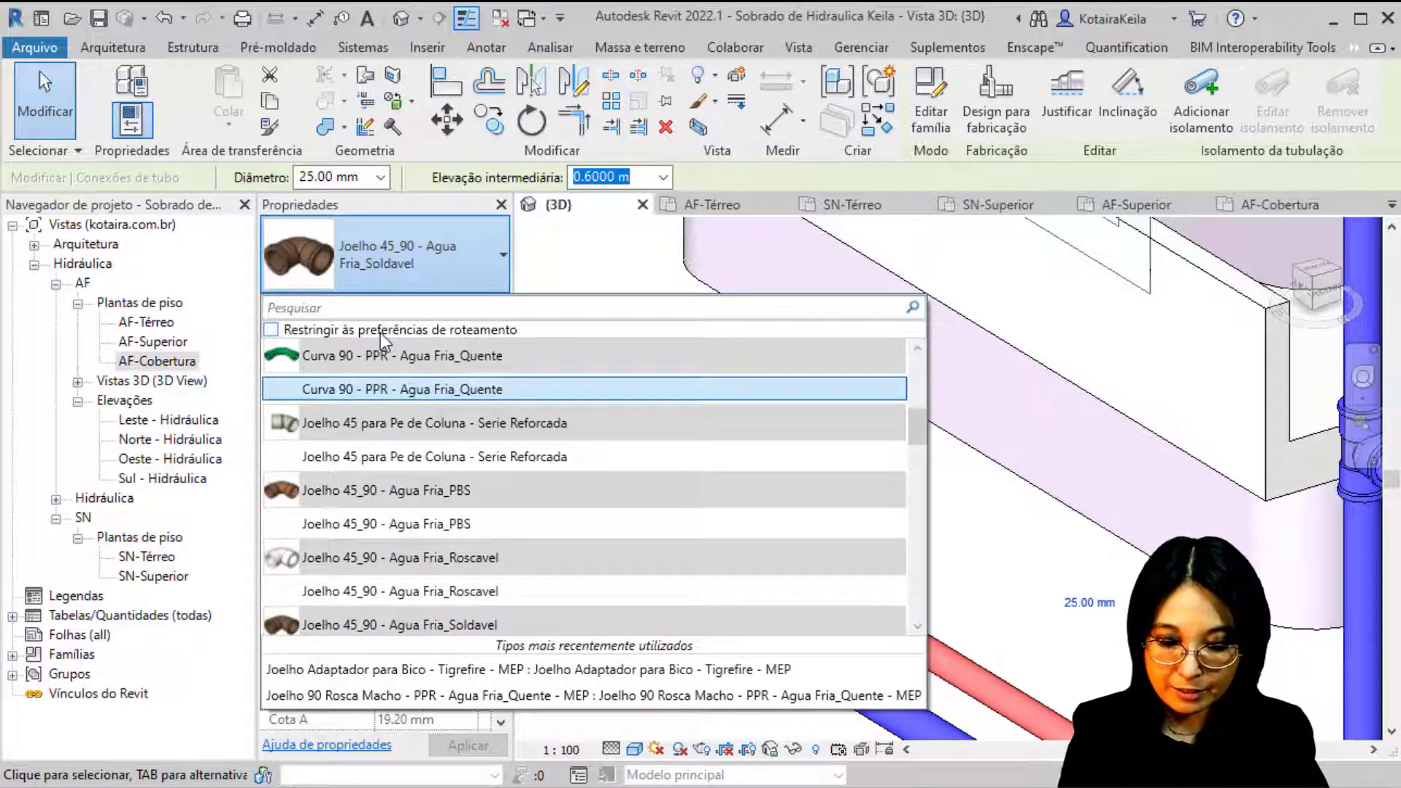
type("lat")
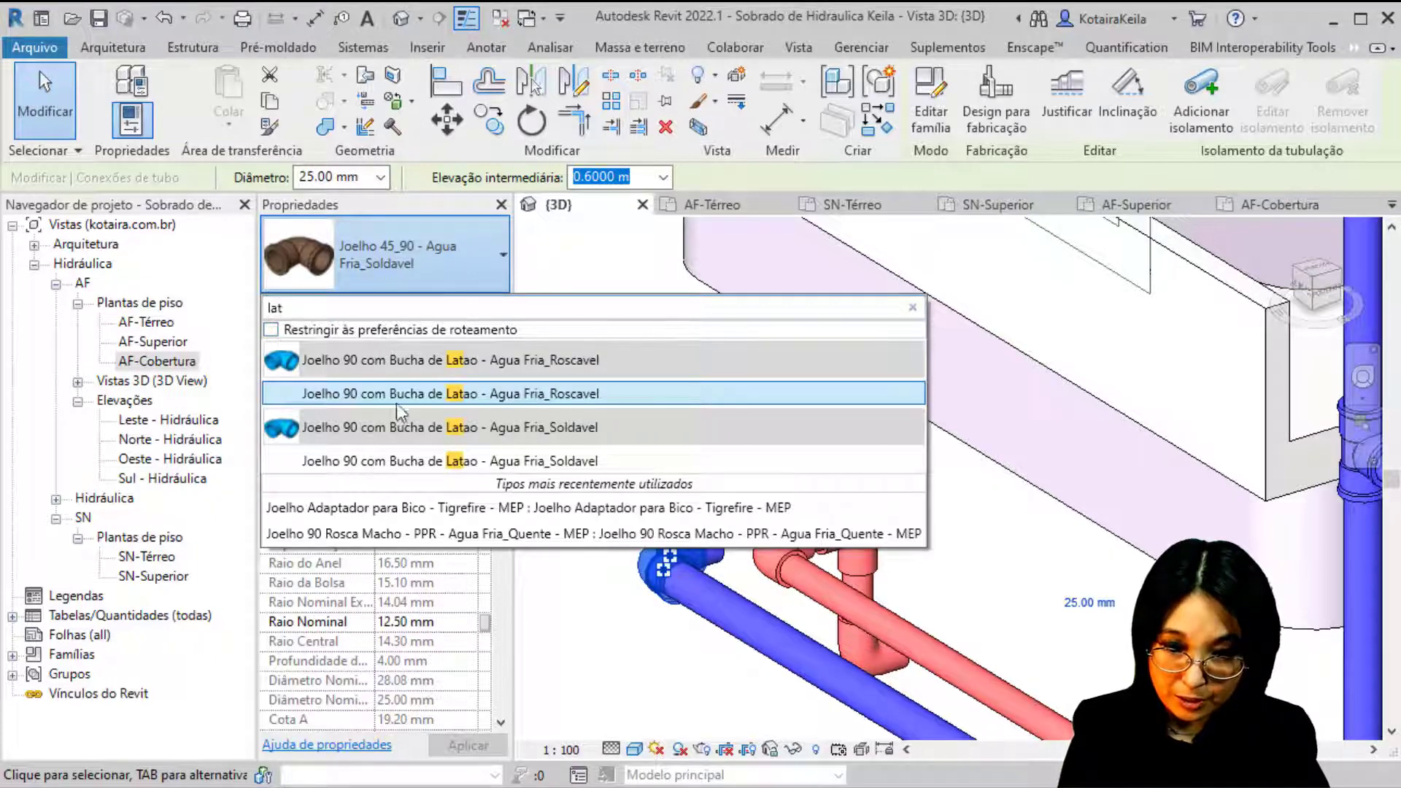
left_click(418, 393)
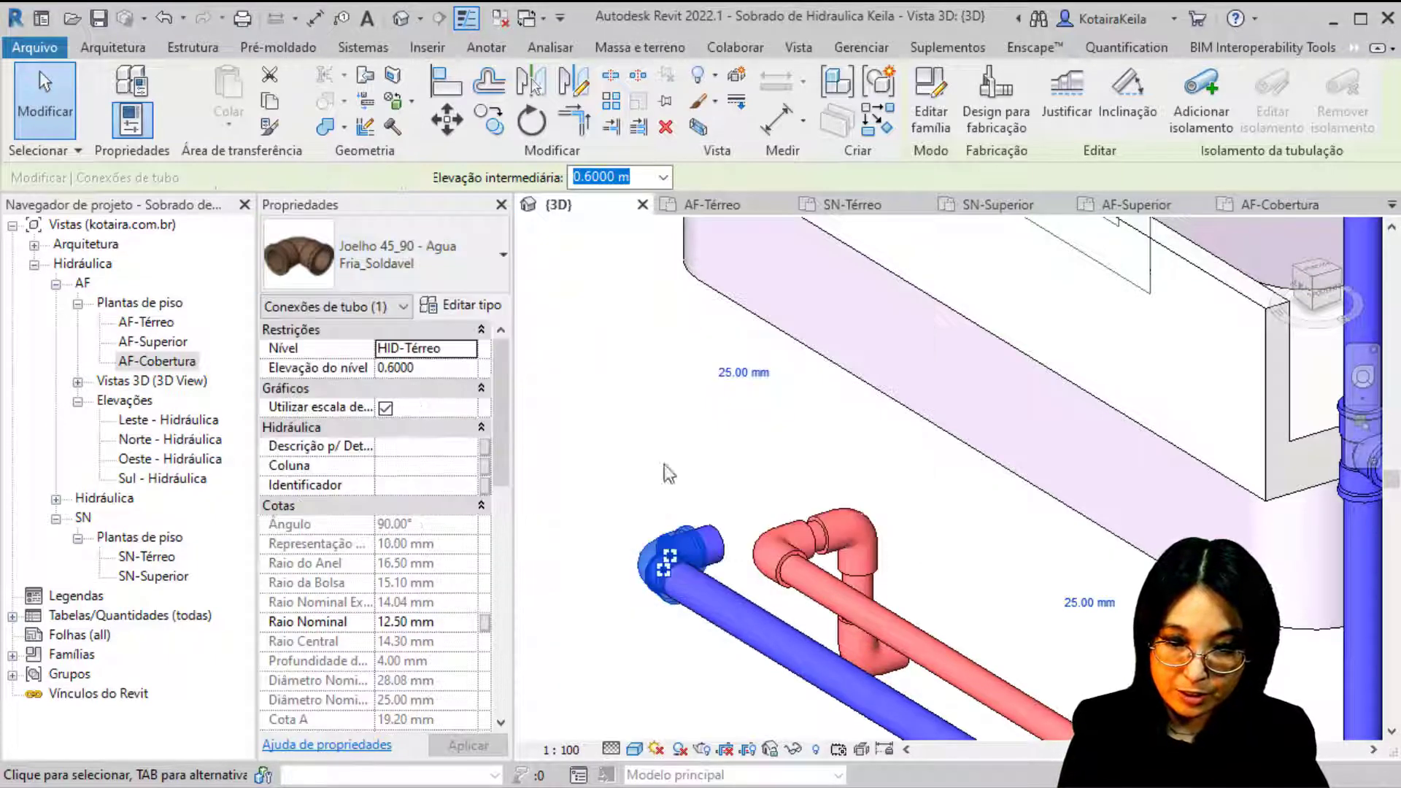
scroll(697, 568, "up", 5)
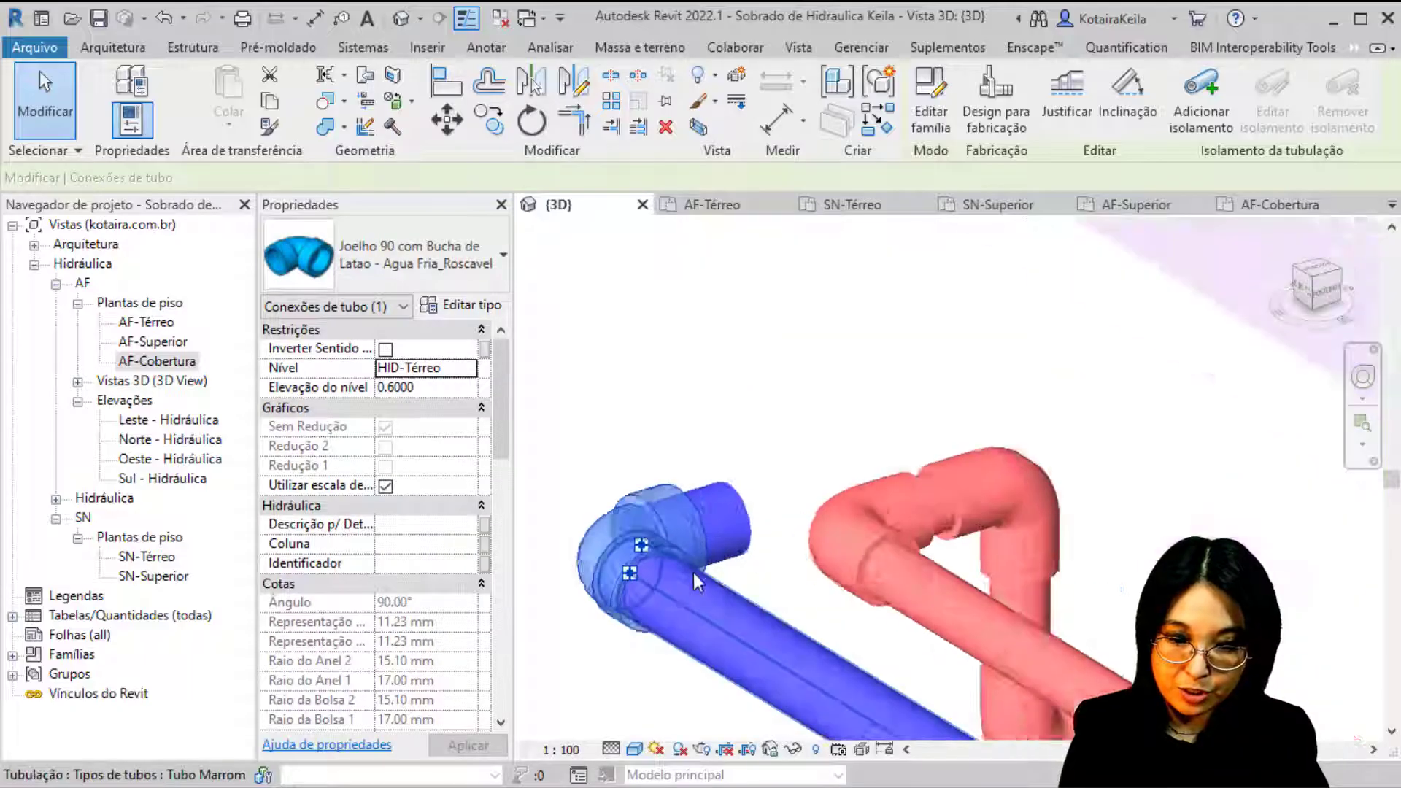
key("Escape")
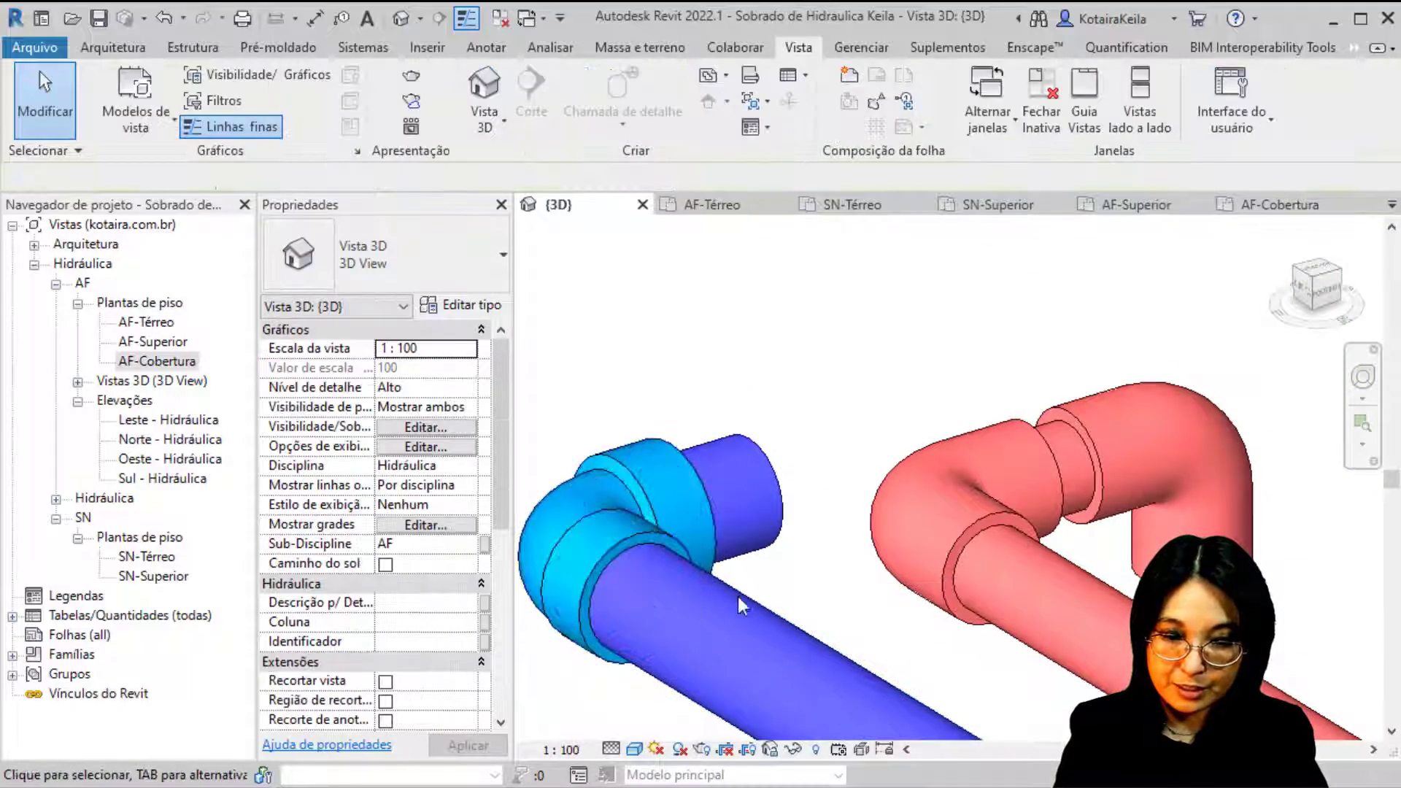
Step: Change the cold water elbow under the ground-floor bathroom washbasin to Joelho 90 com Bucha de Latao - Agua Fria_Roscavel
scroll(737, 597, "down", 6)
scroll(660, 520, "up", 6)
scroll(1000, 517, "down", 4)
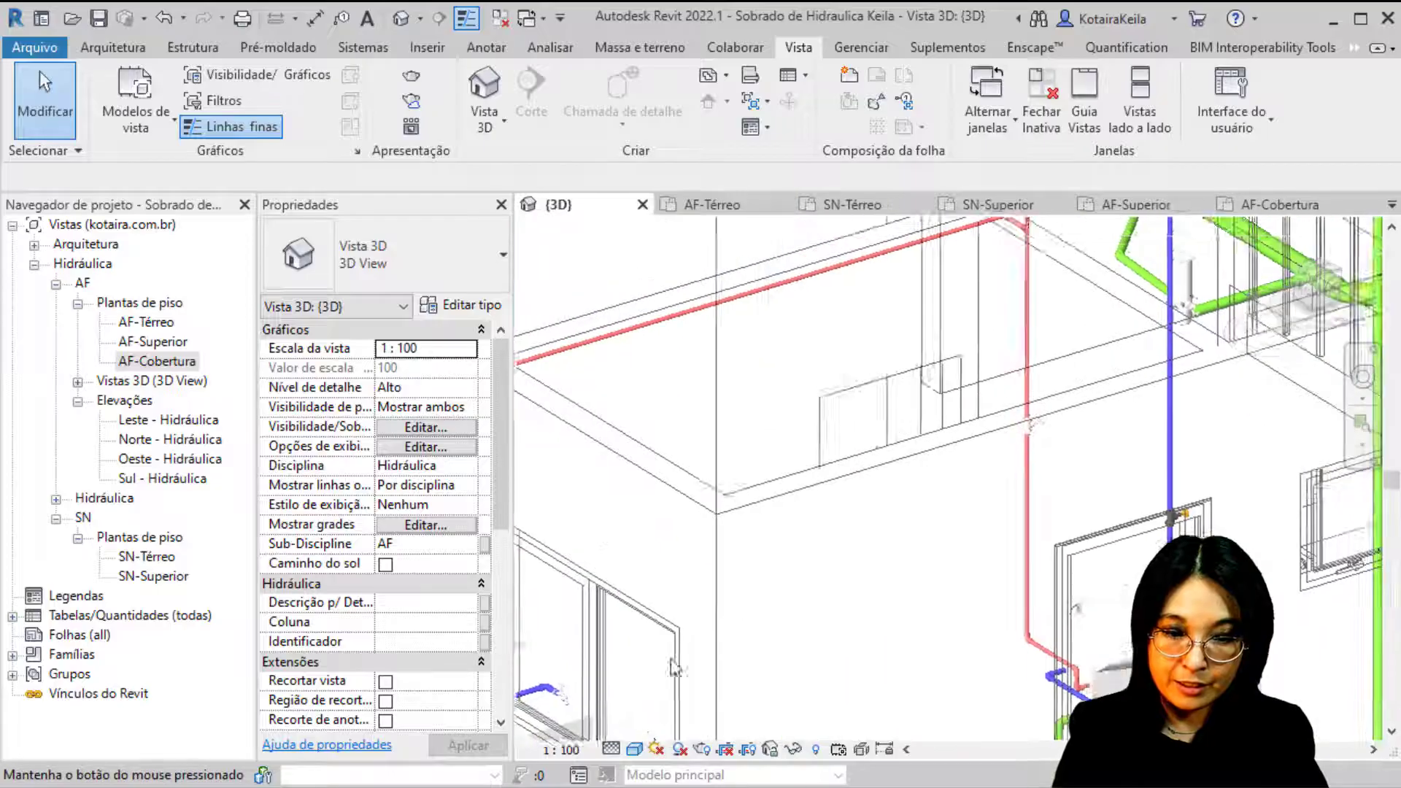
scroll(869, 392, "up", 5)
scroll(705, 521, "down", 4)
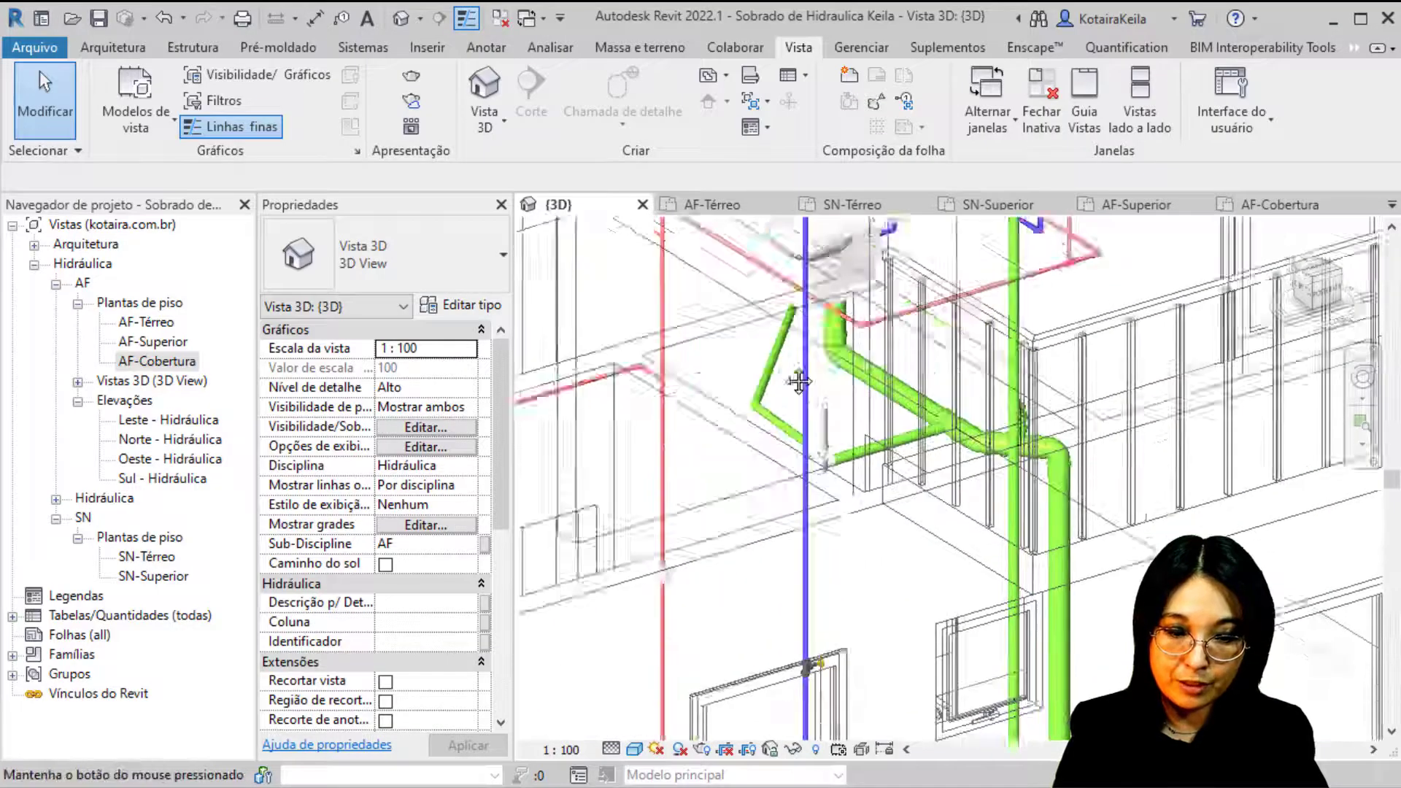
scroll(798, 384, "up", 4)
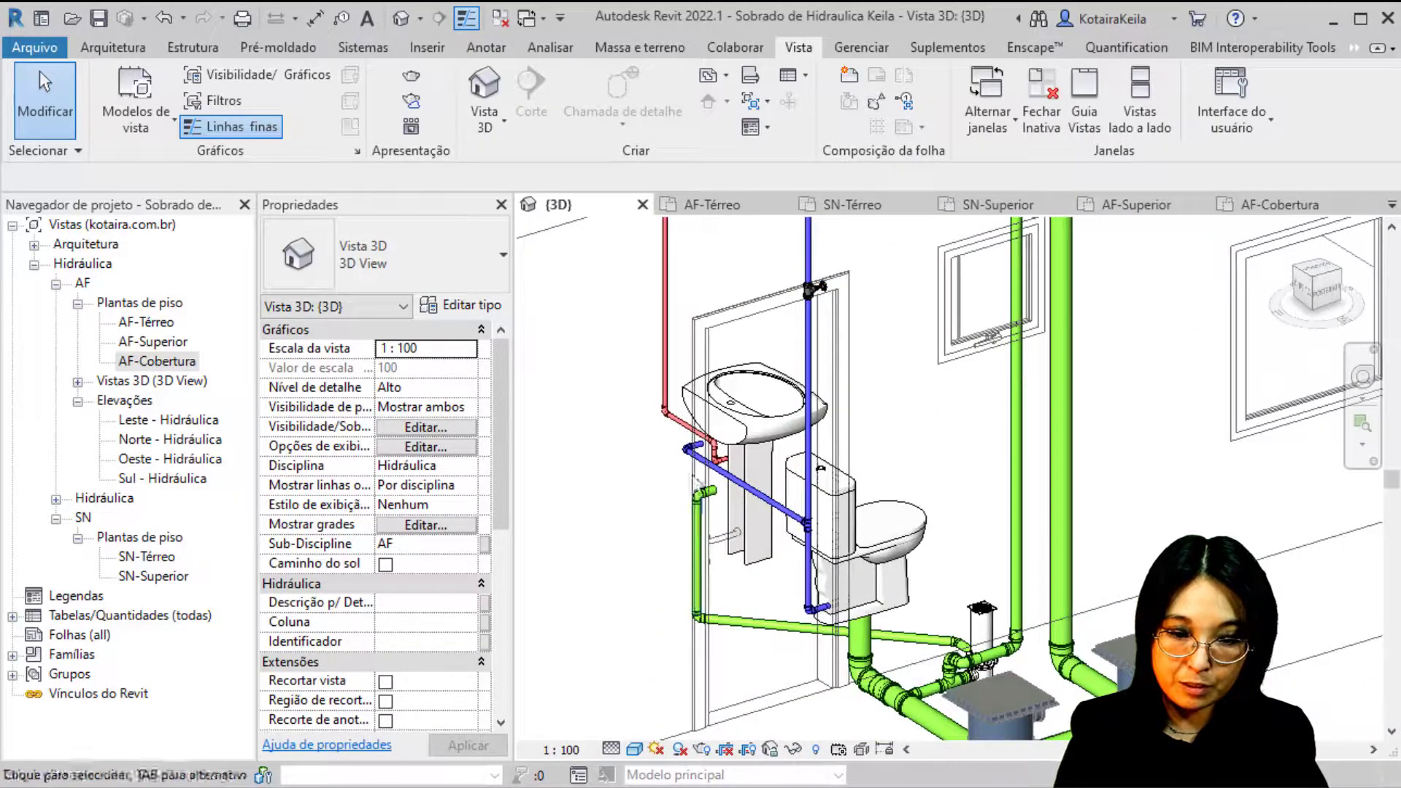
scroll(689, 459, "up", 3)
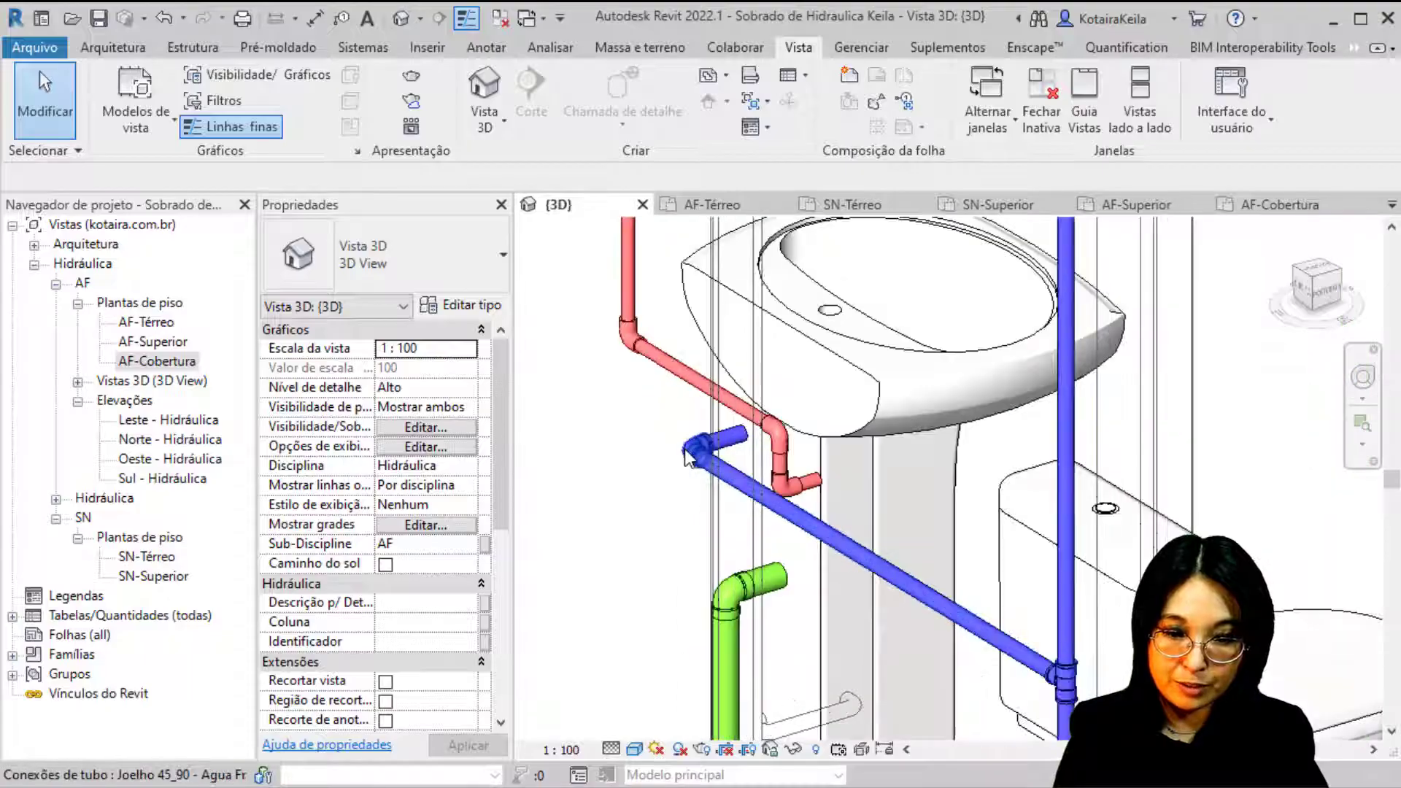
left_click(692, 450)
left_click(354, 256)
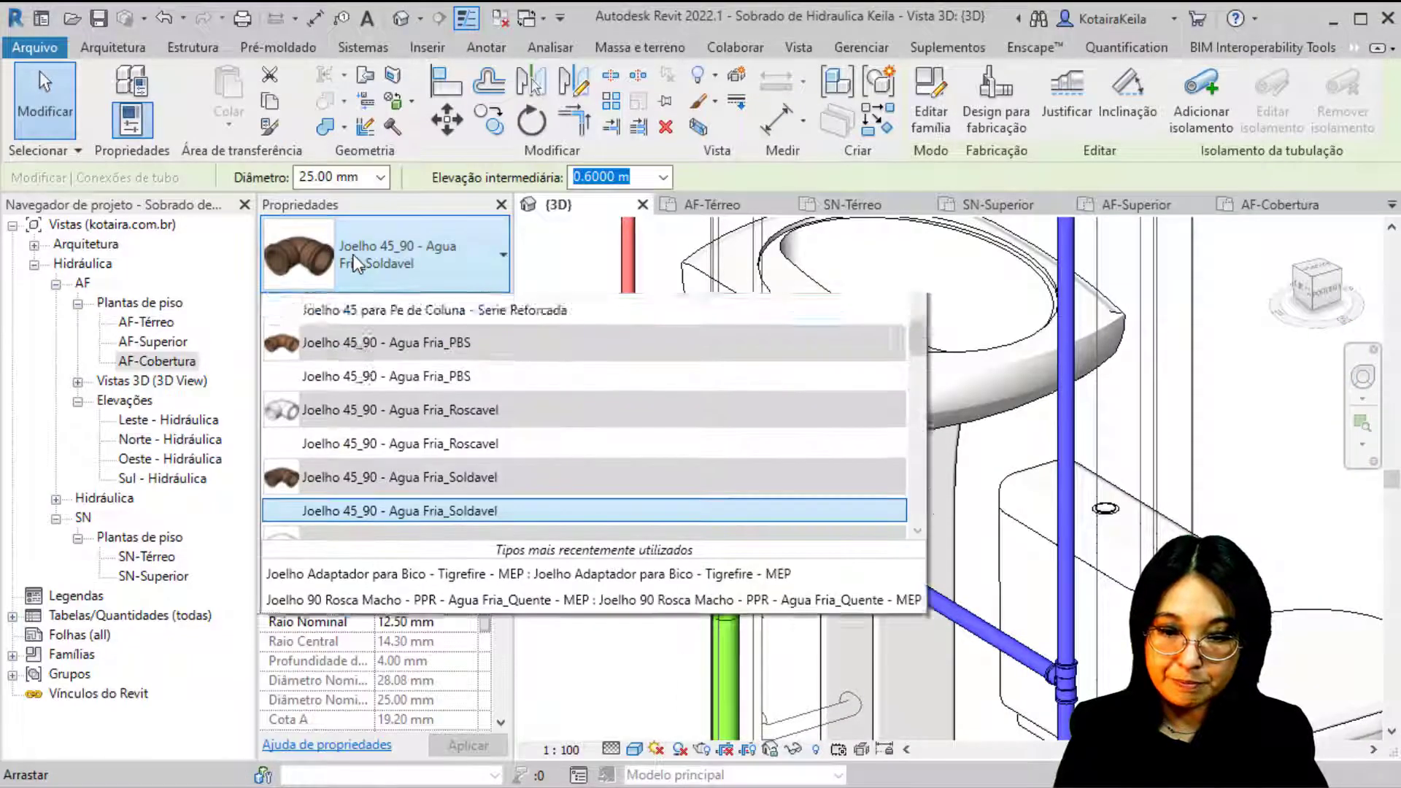
type("lat")
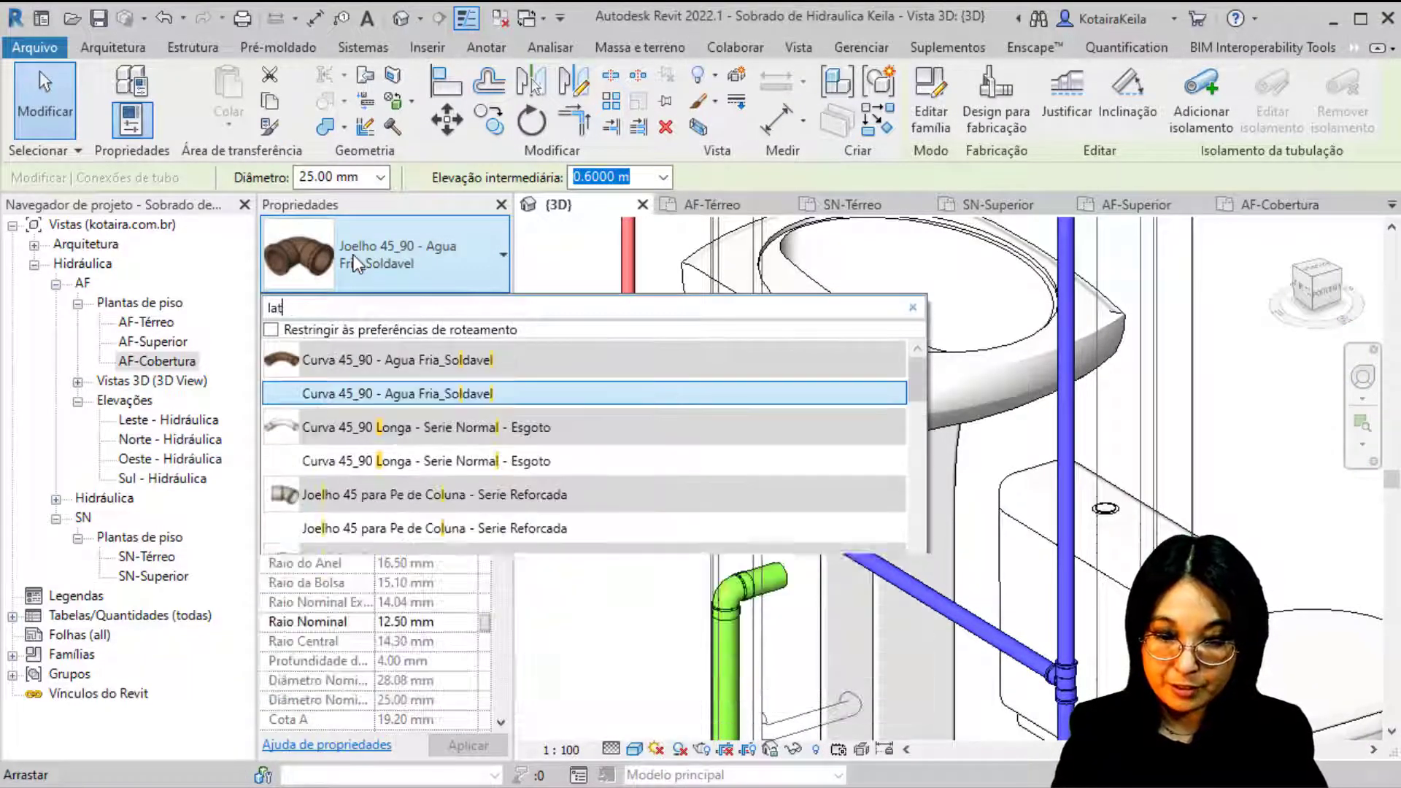
left_click(447, 401)
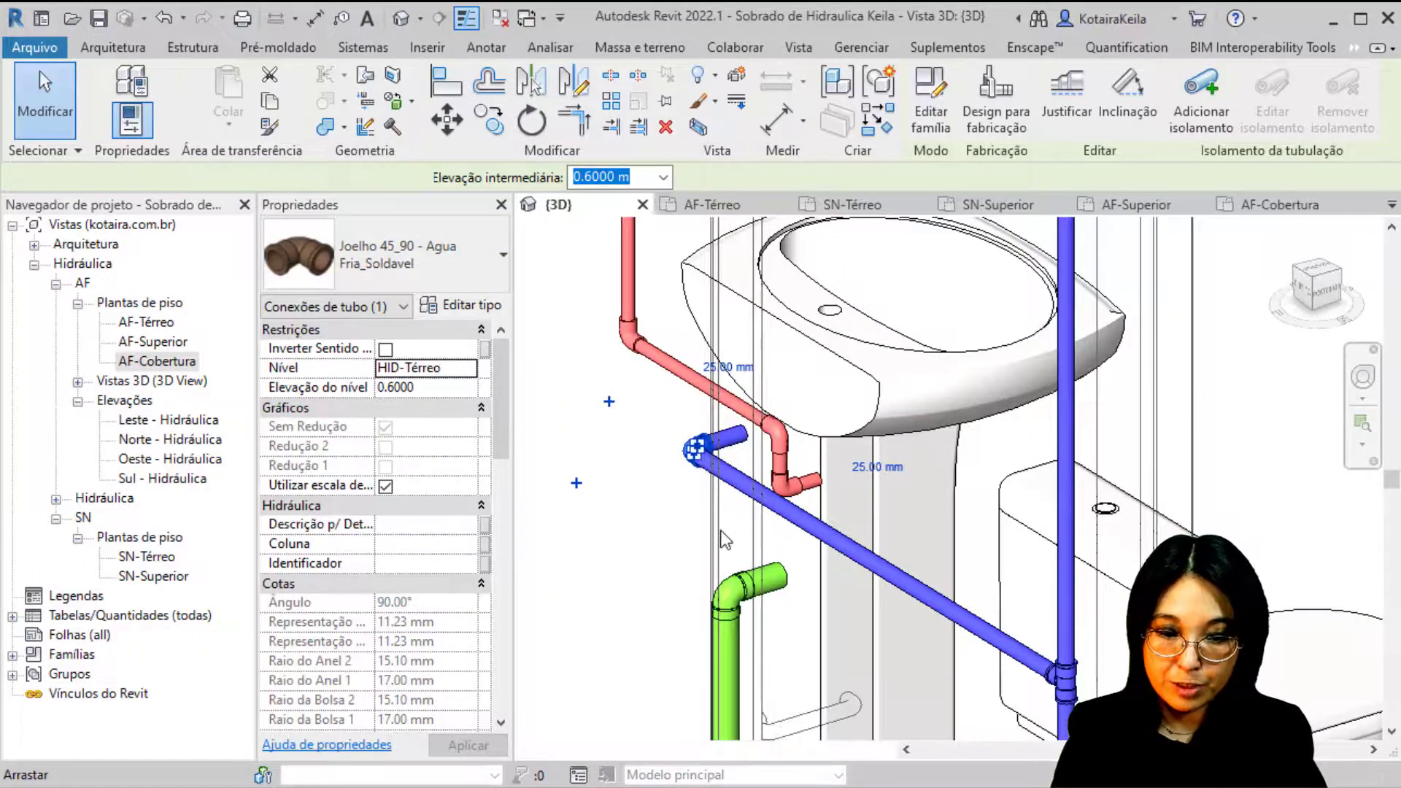
scroll(735, 680, "down", 8)
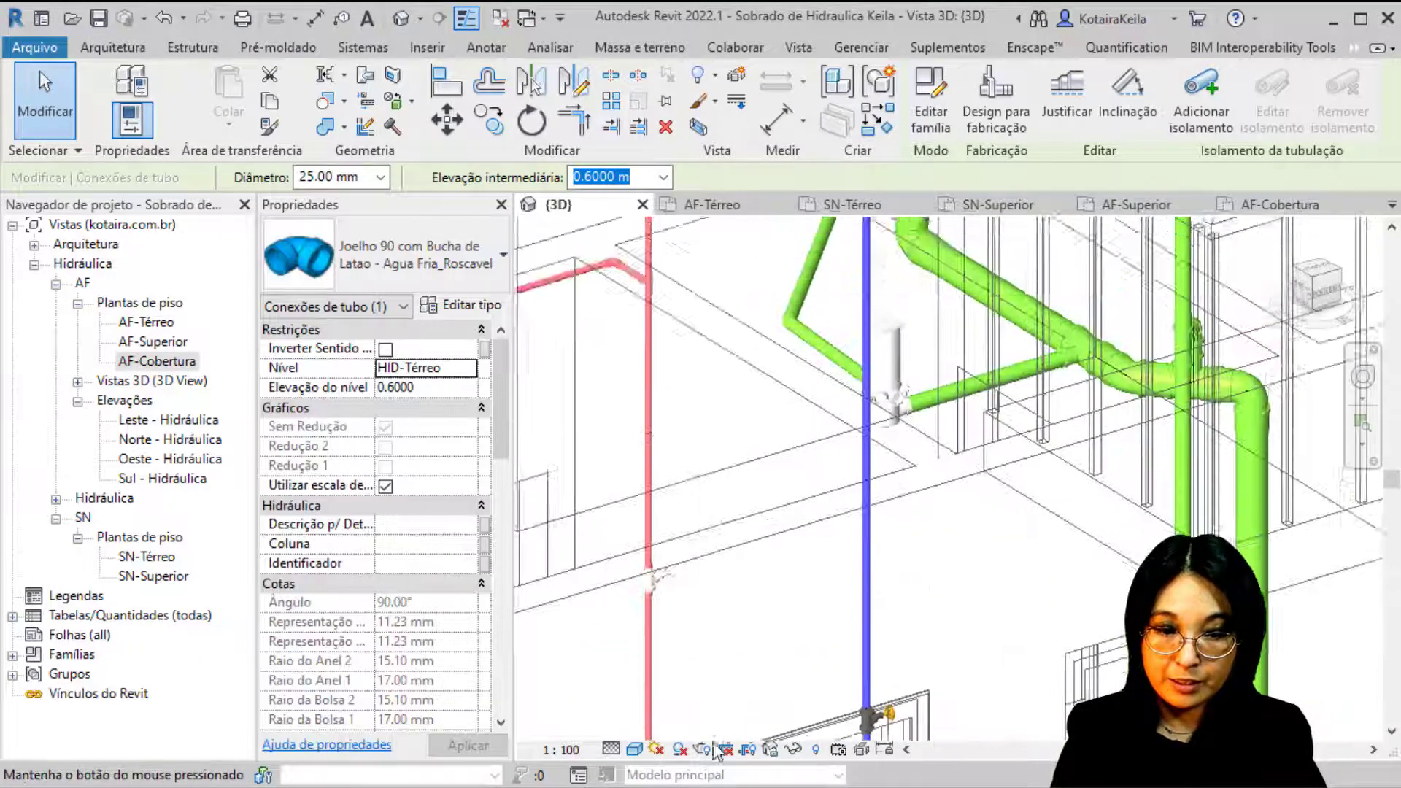
Step: Change the cold water elbow under the upper-floor bathroom washbasin to Joelho 90 com Bucha de Latao - Agua Fria_Roscavel
middle_click_drag(785, 703, 789, 714)
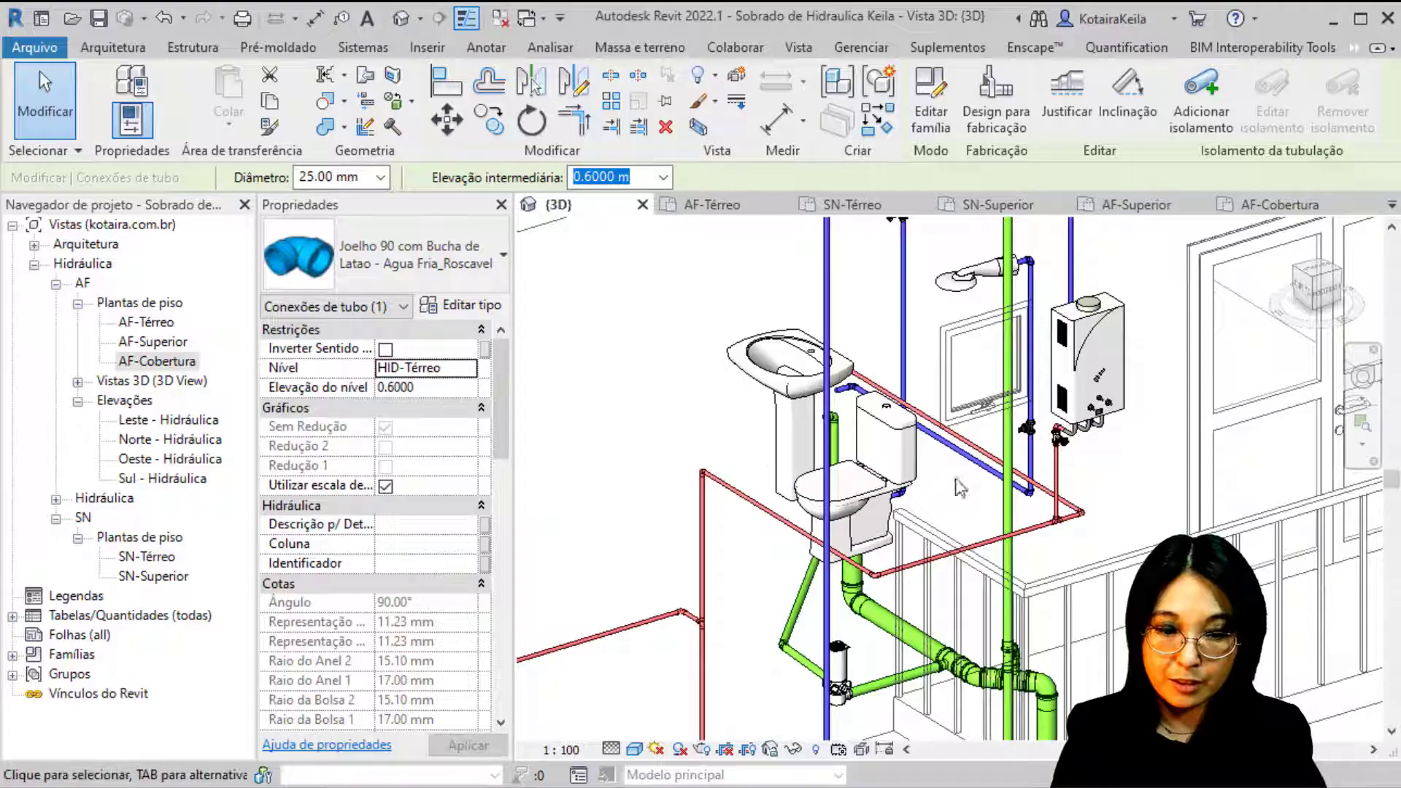
left_click(969, 458)
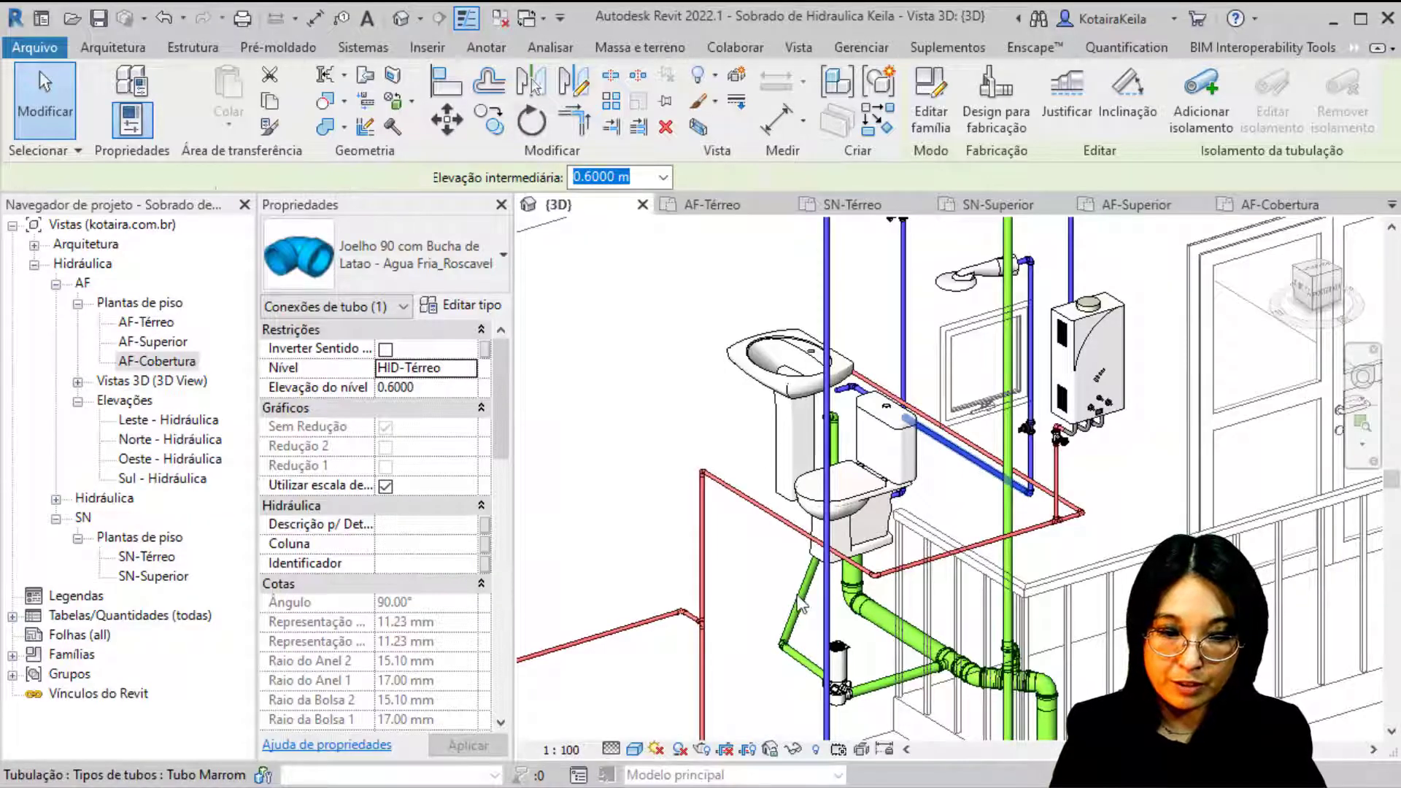
middle_click_drag(802, 604, 947, 503, "shift")
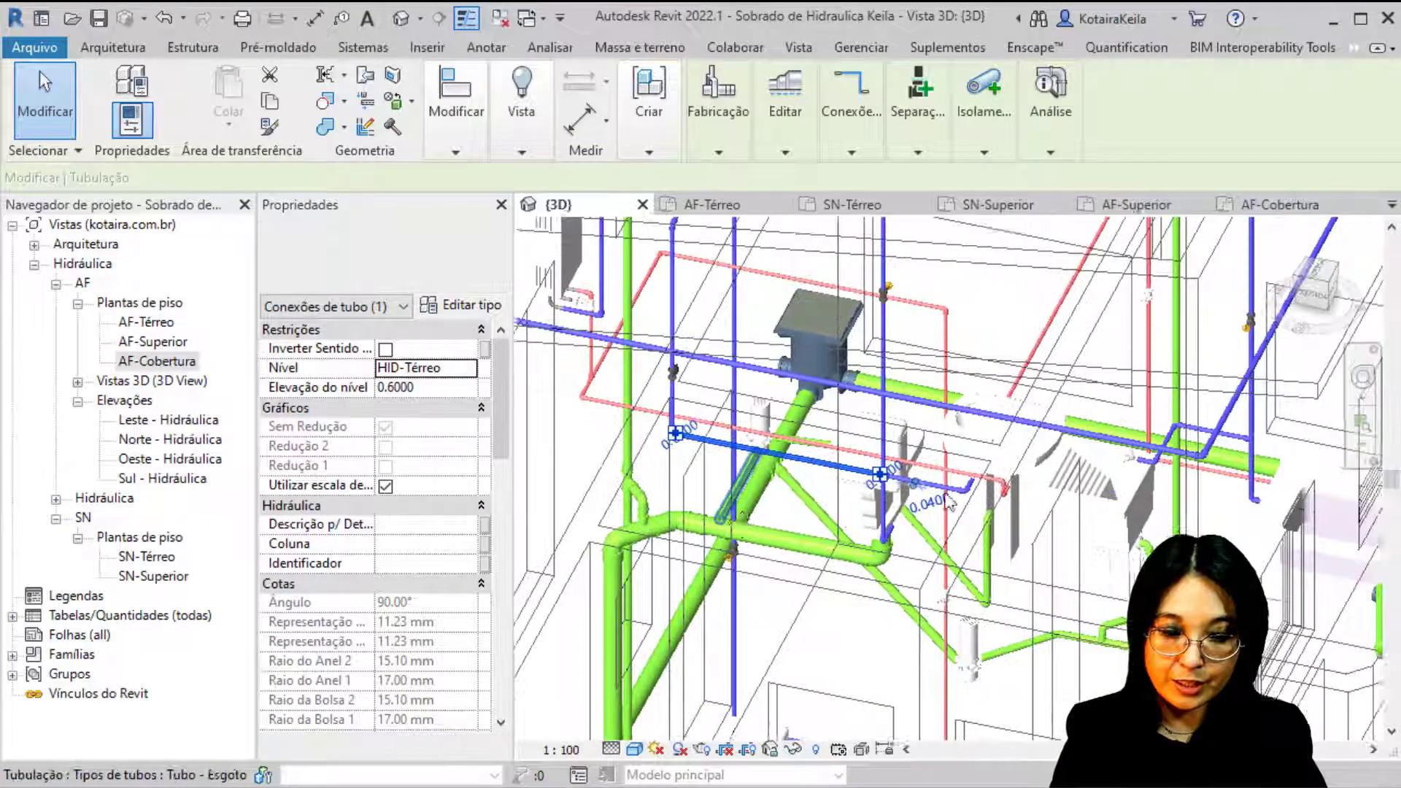
left_click(948, 502)
scroll(949, 496, "up", 6)
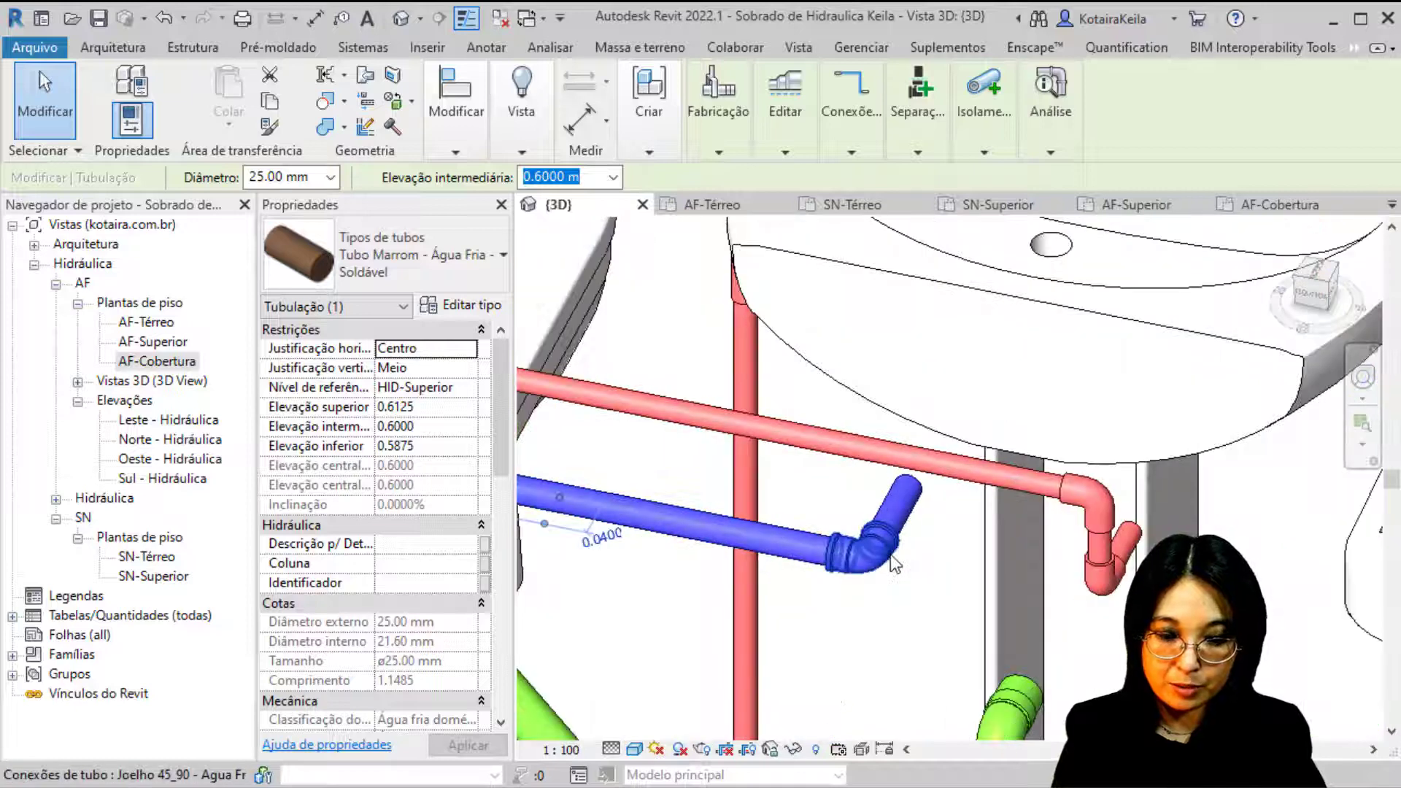
left_click(872, 554)
left_click(431, 261)
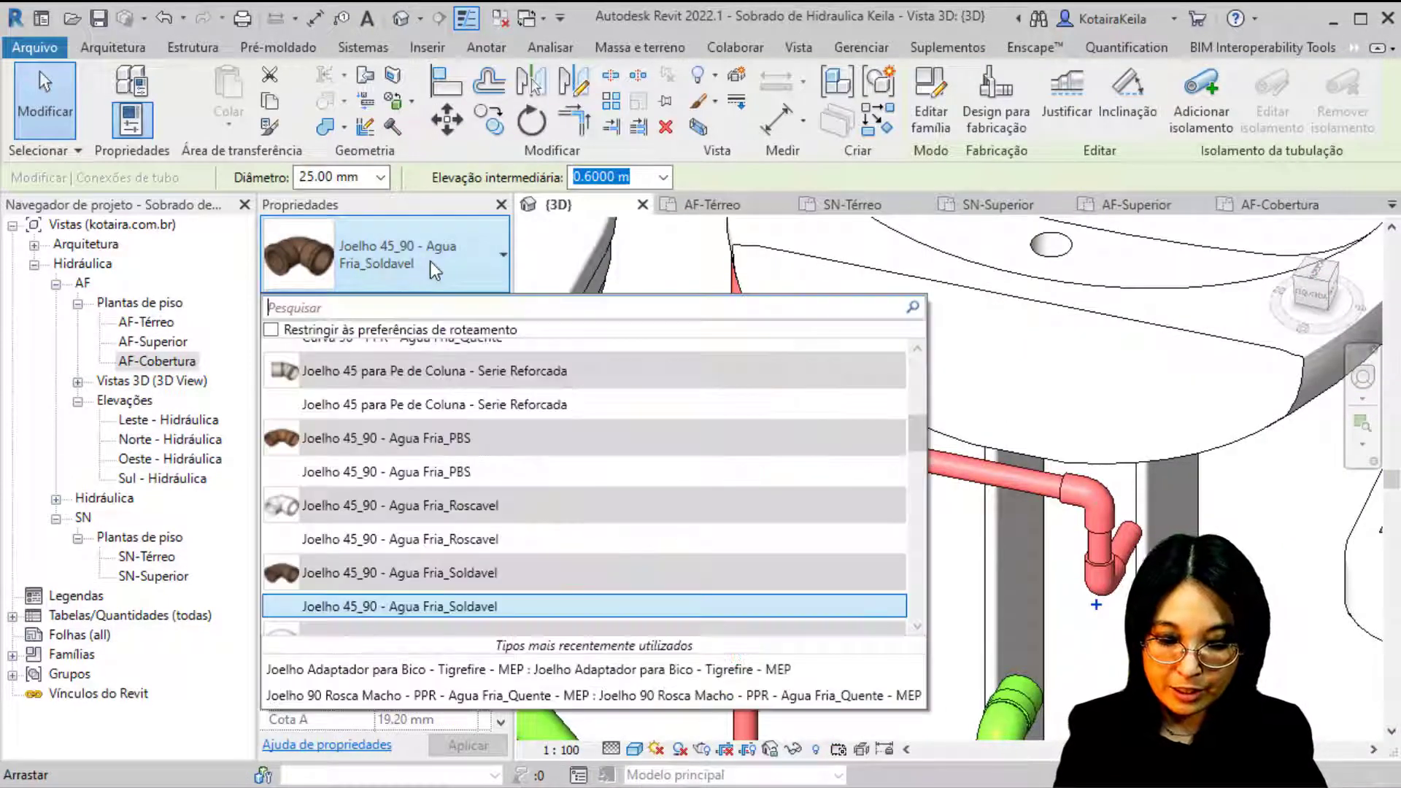
type("lat")
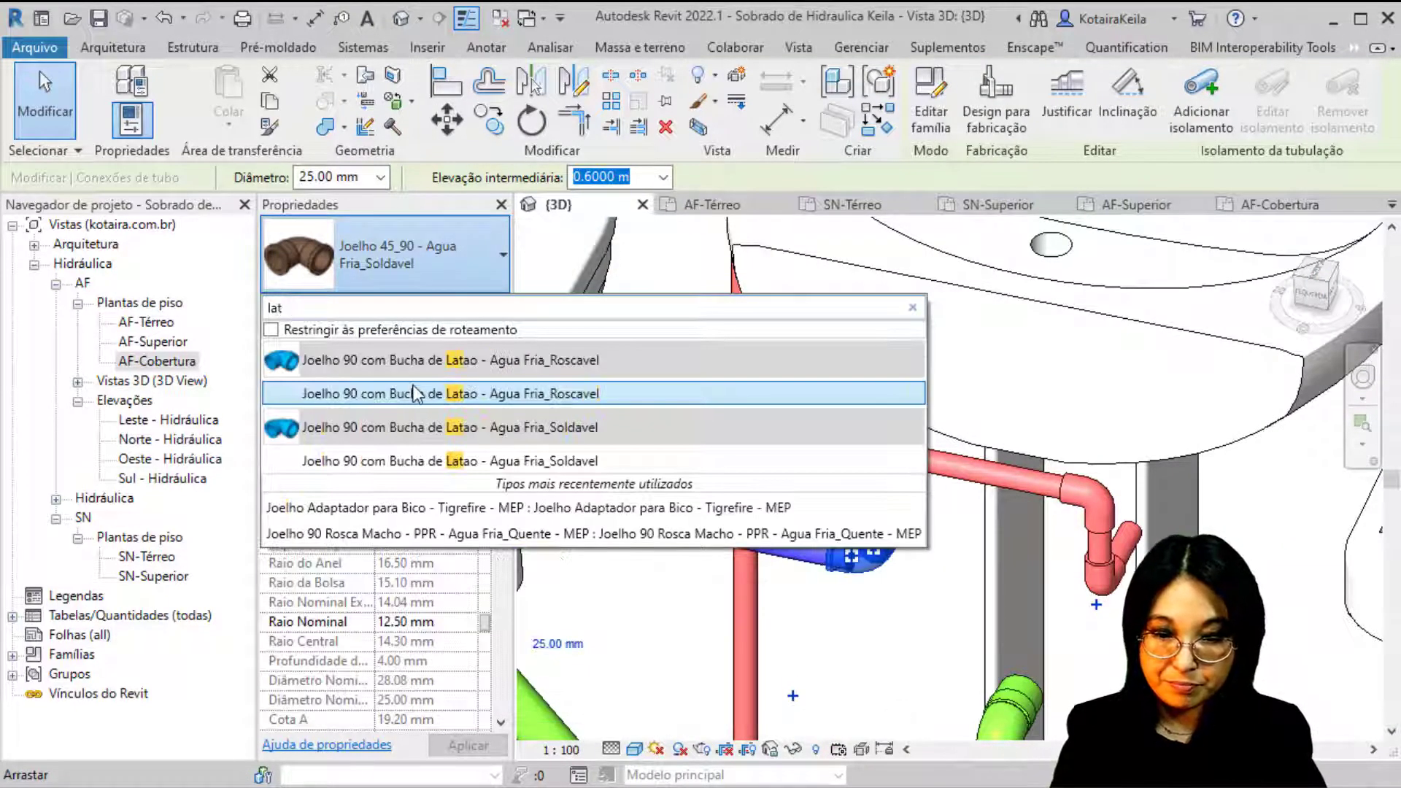
left_click(416, 394)
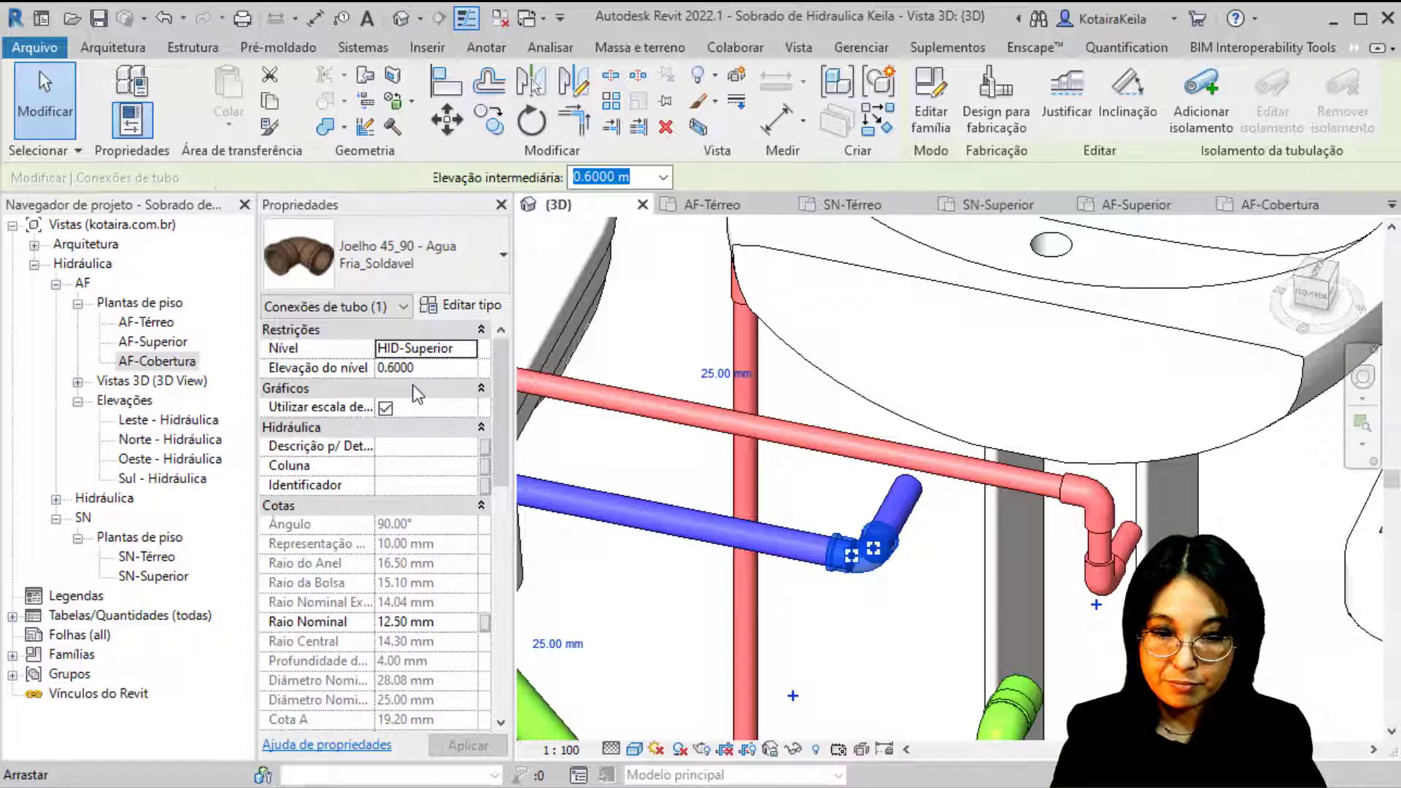
left_click(915, 589)
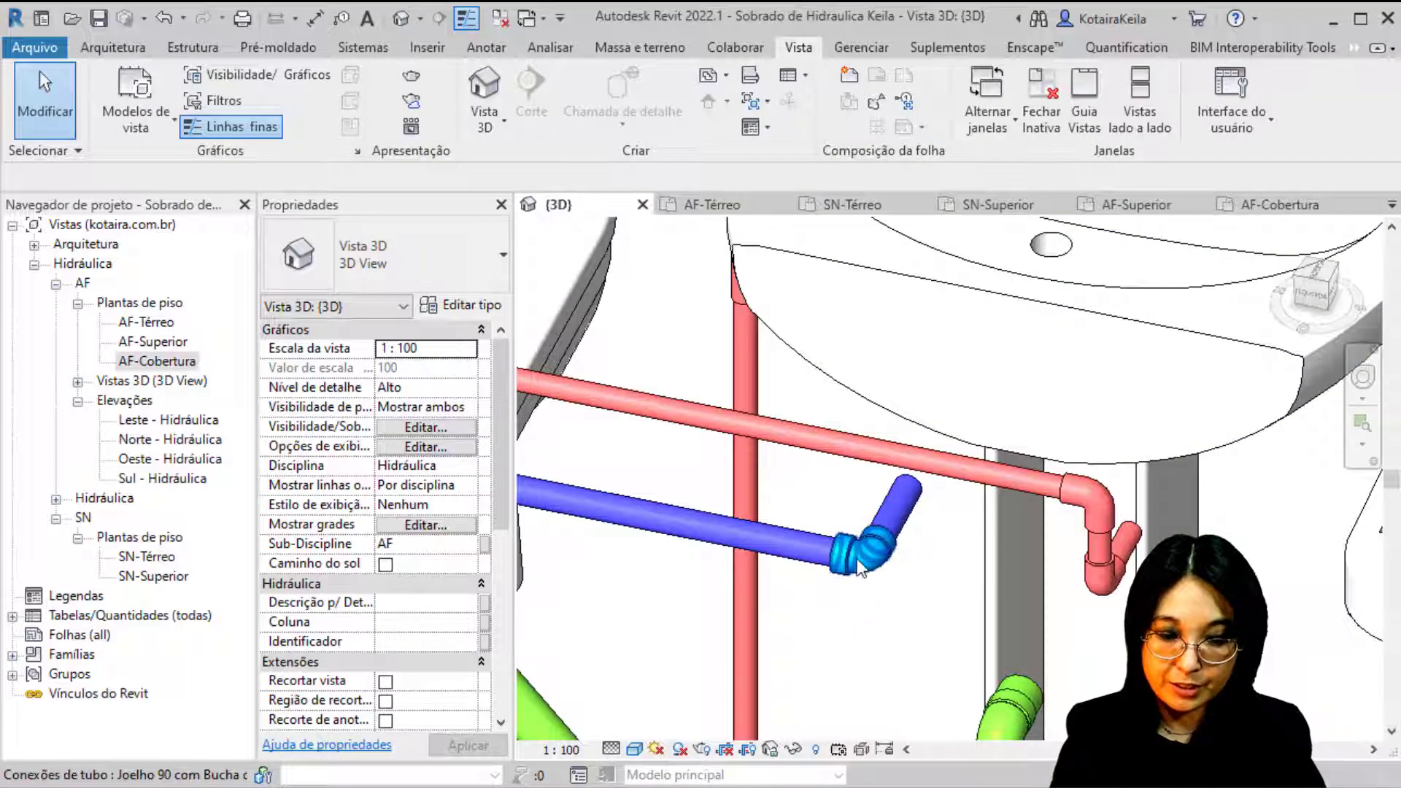
Step: Turn on Inverter Sentido for the upper-floor washbasin's cold water elbow and examine which end carries the brass bushing
left_click(856, 574)
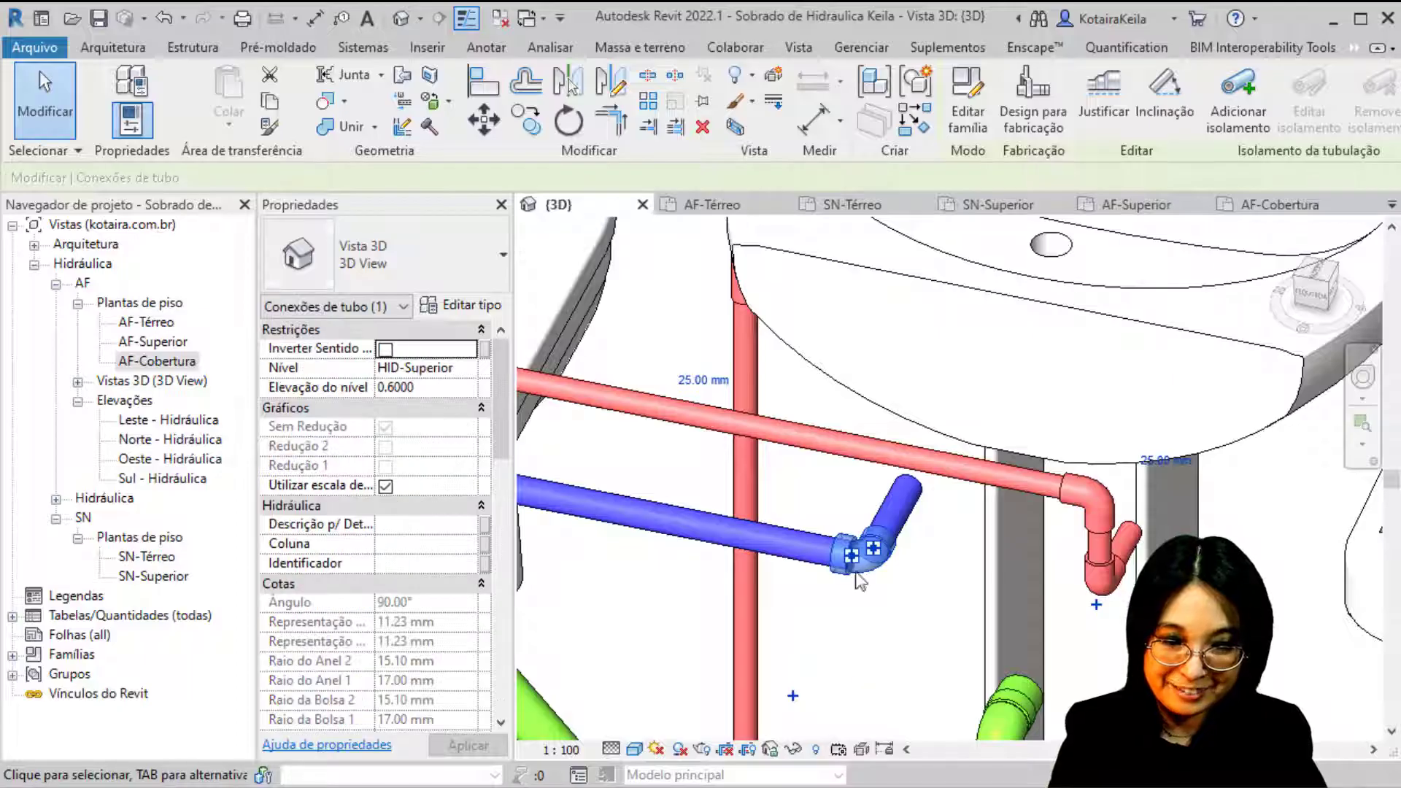
middle_click_drag(841, 542, 780, 493)
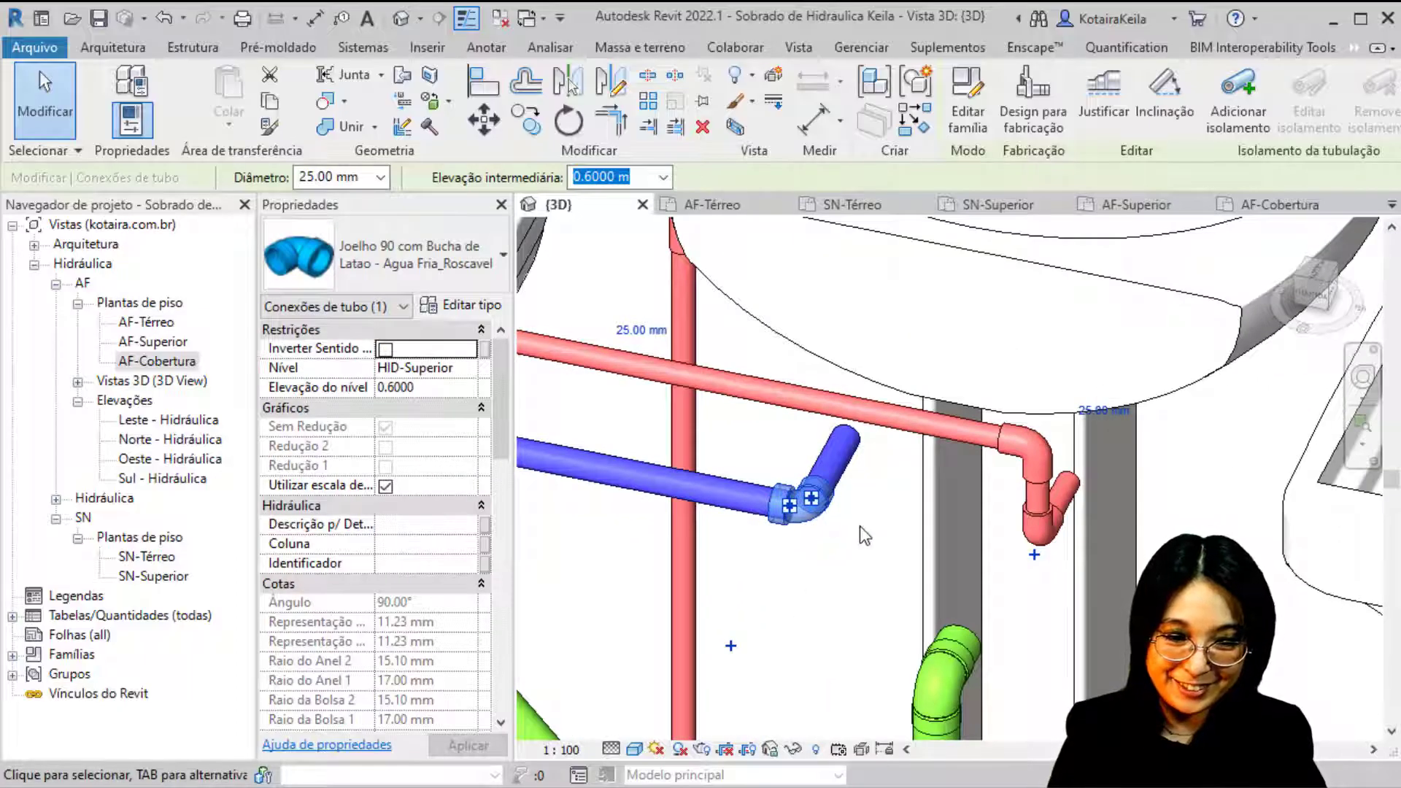
middle_click_drag(860, 527, 912, 638, "shift")
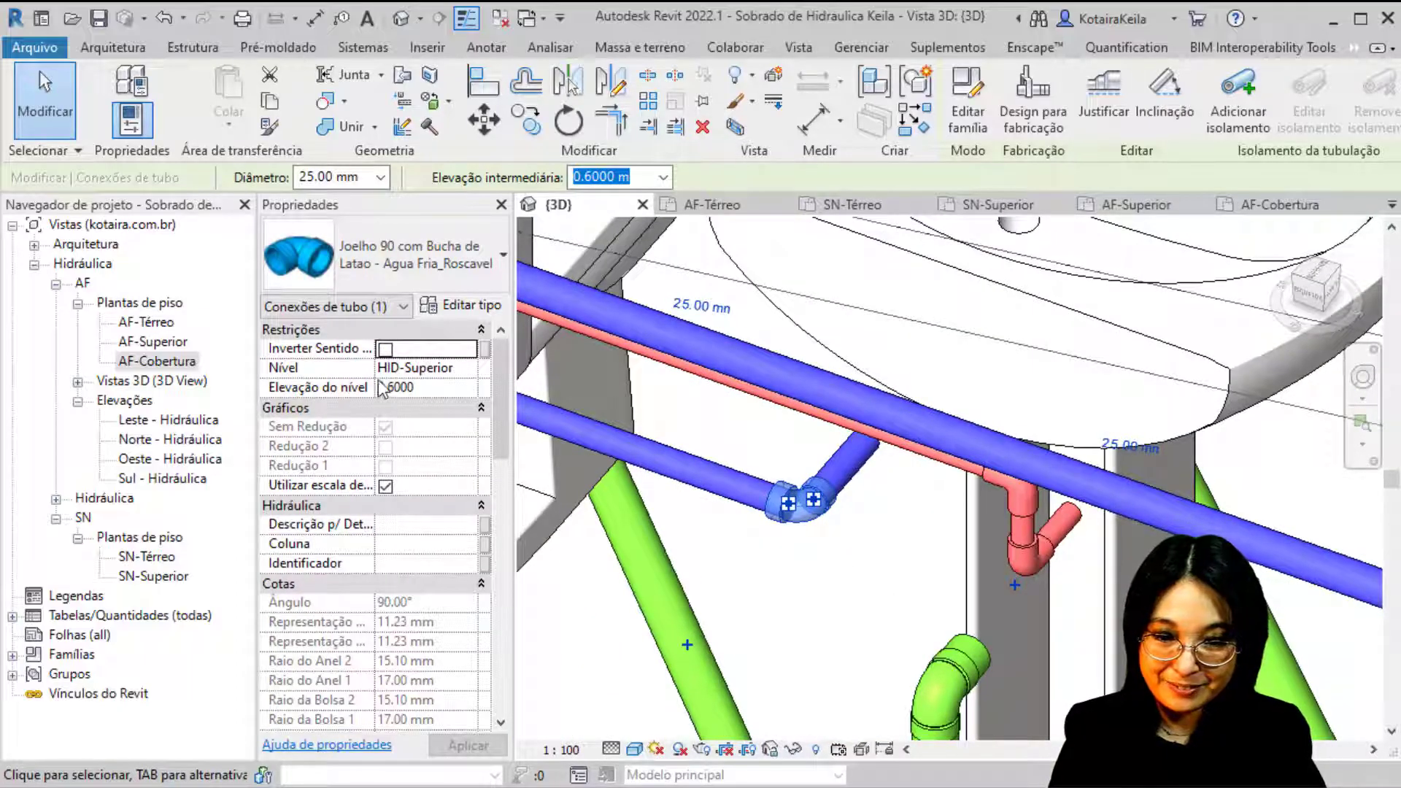
left_click(386, 349)
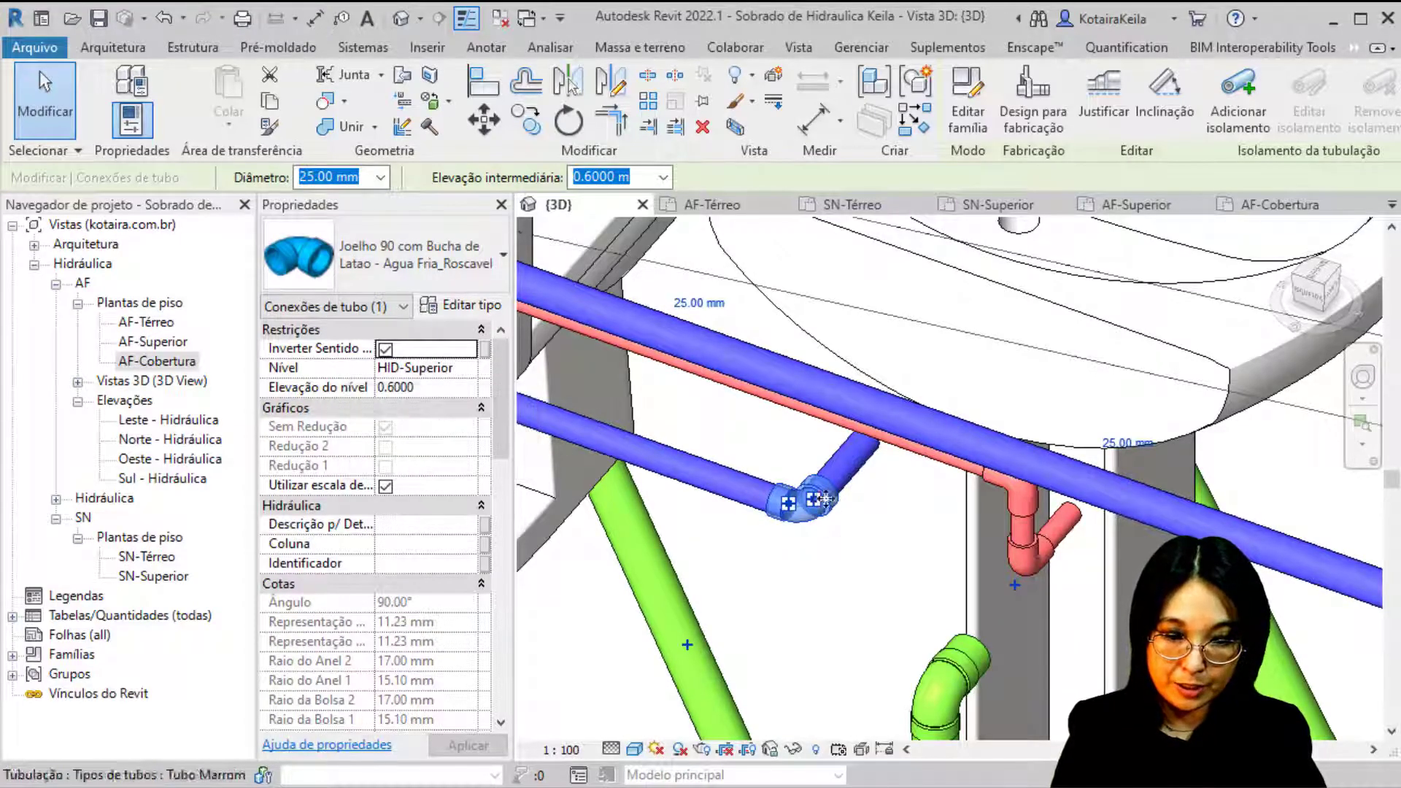
scroll(808, 488, "up", 2)
scroll(803, 485, "down", 5)
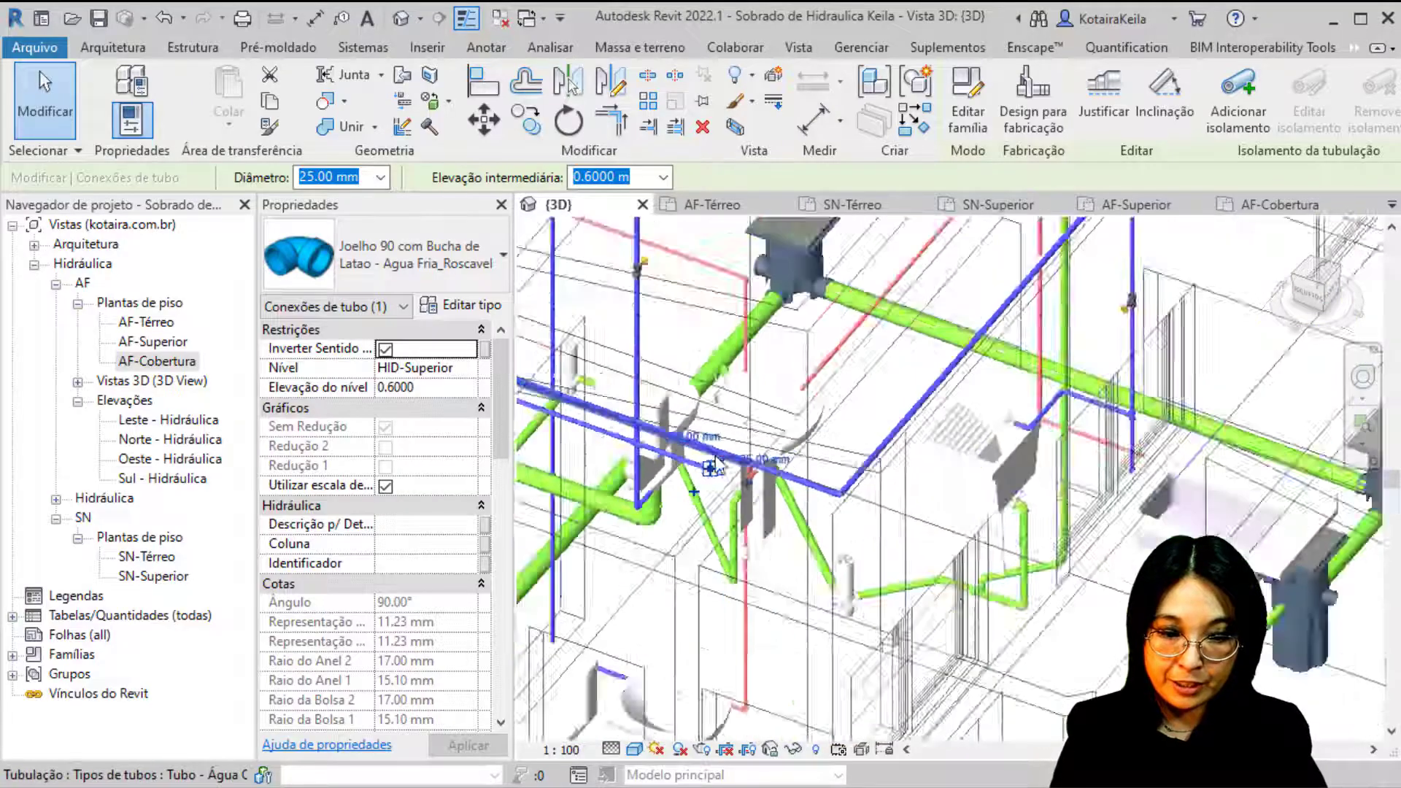
scroll(721, 465, "up", 6)
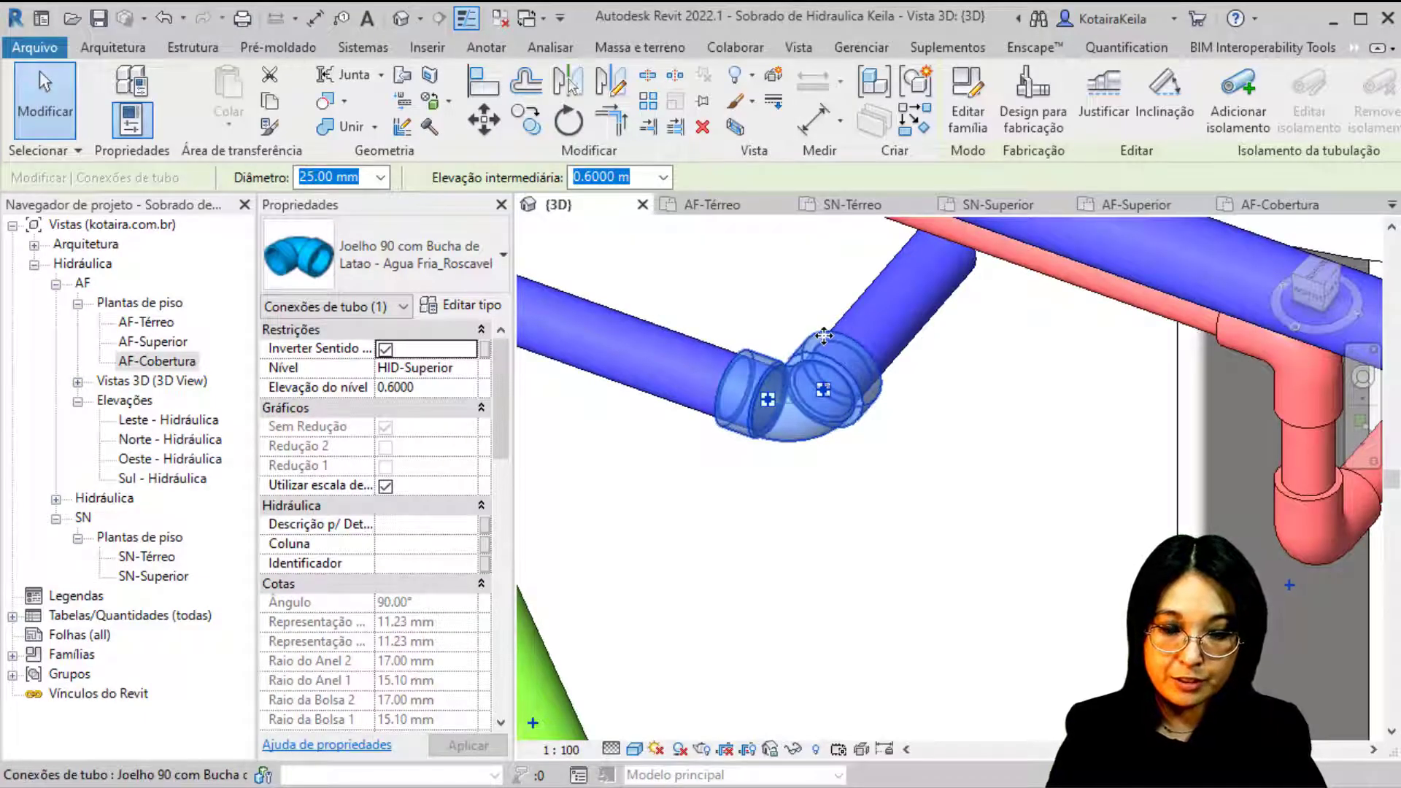
key("Escape")
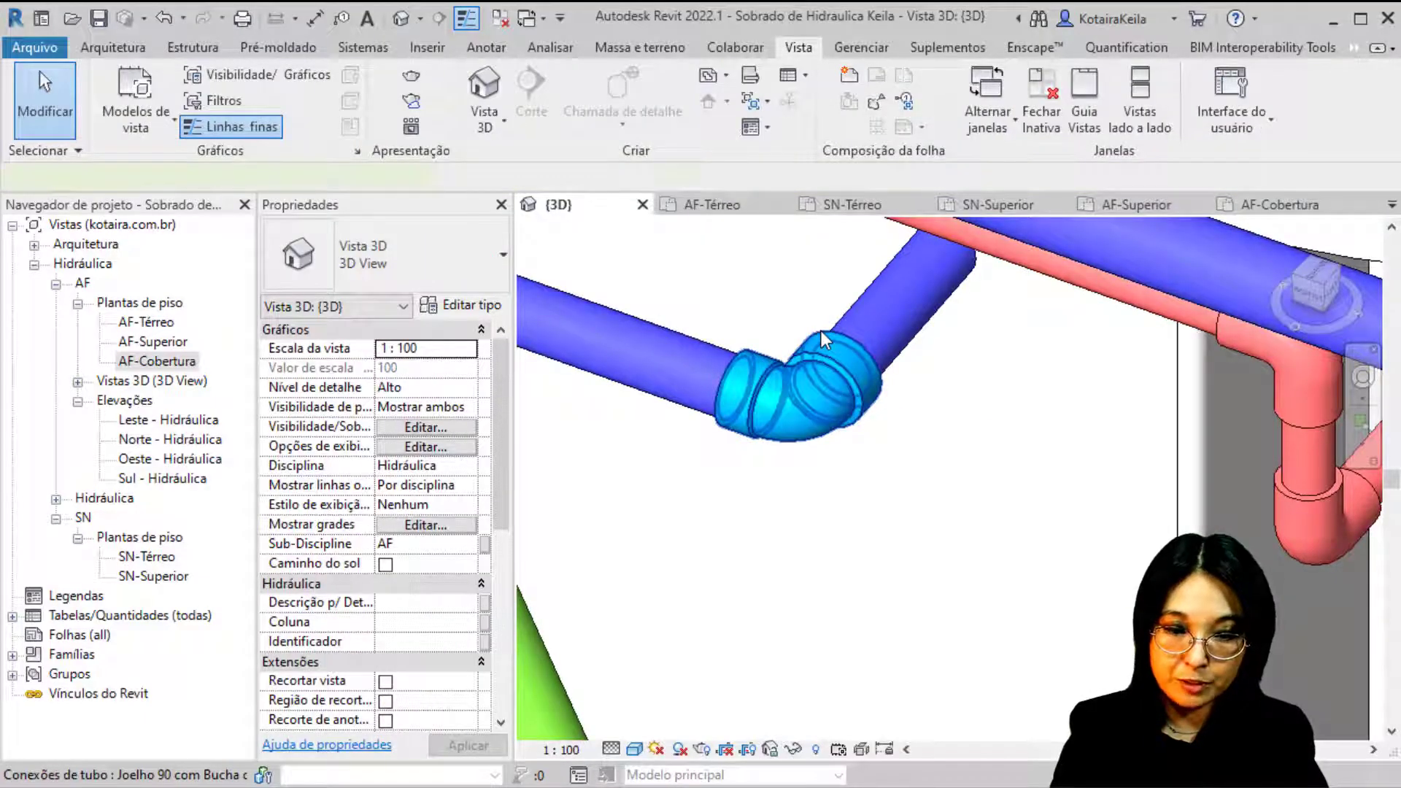
Step: Convert the upper-floor washbasin's cold water elbow into a tee
left_click(821, 331)
middle_click_drag(821, 330, 941, 463, "shift")
key("ctrl")
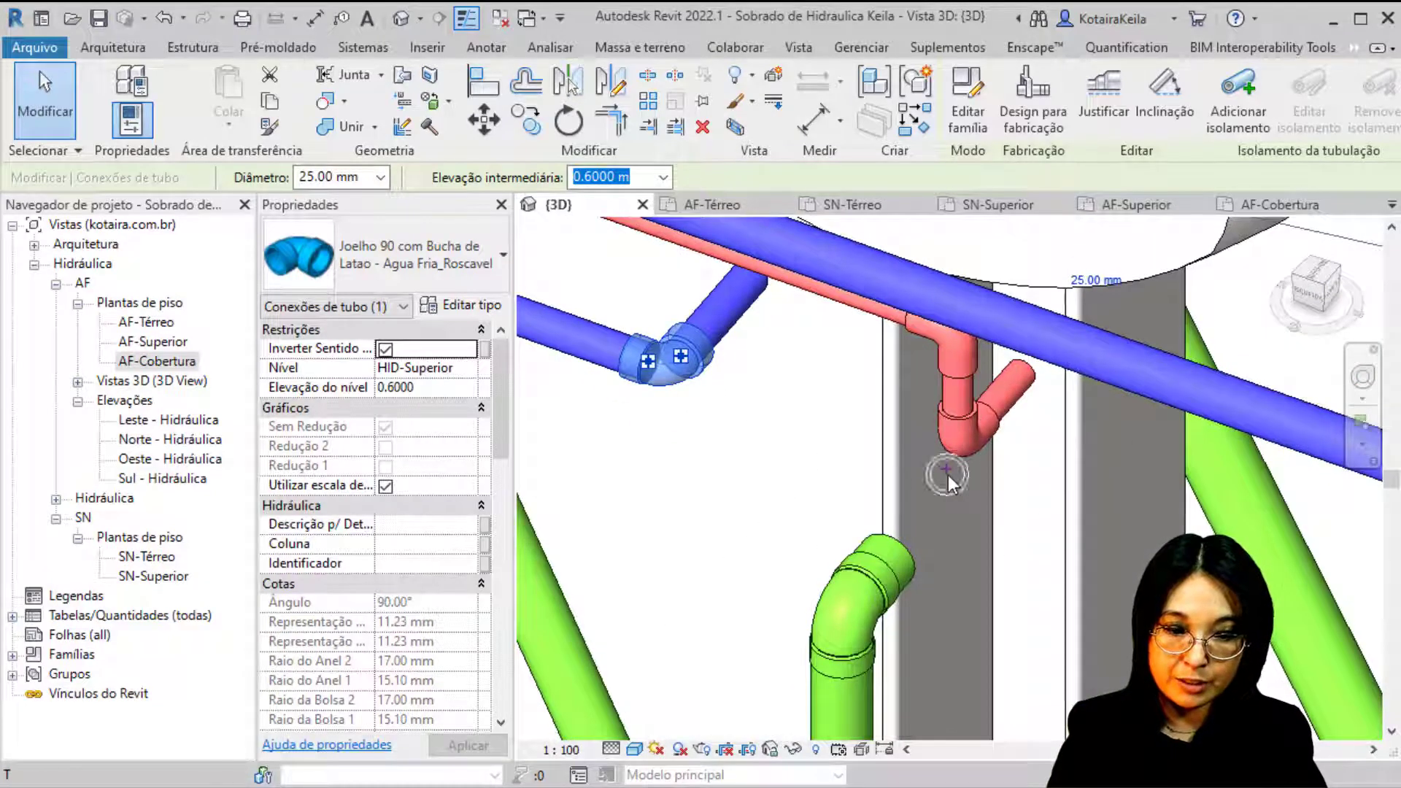
key("Escape")
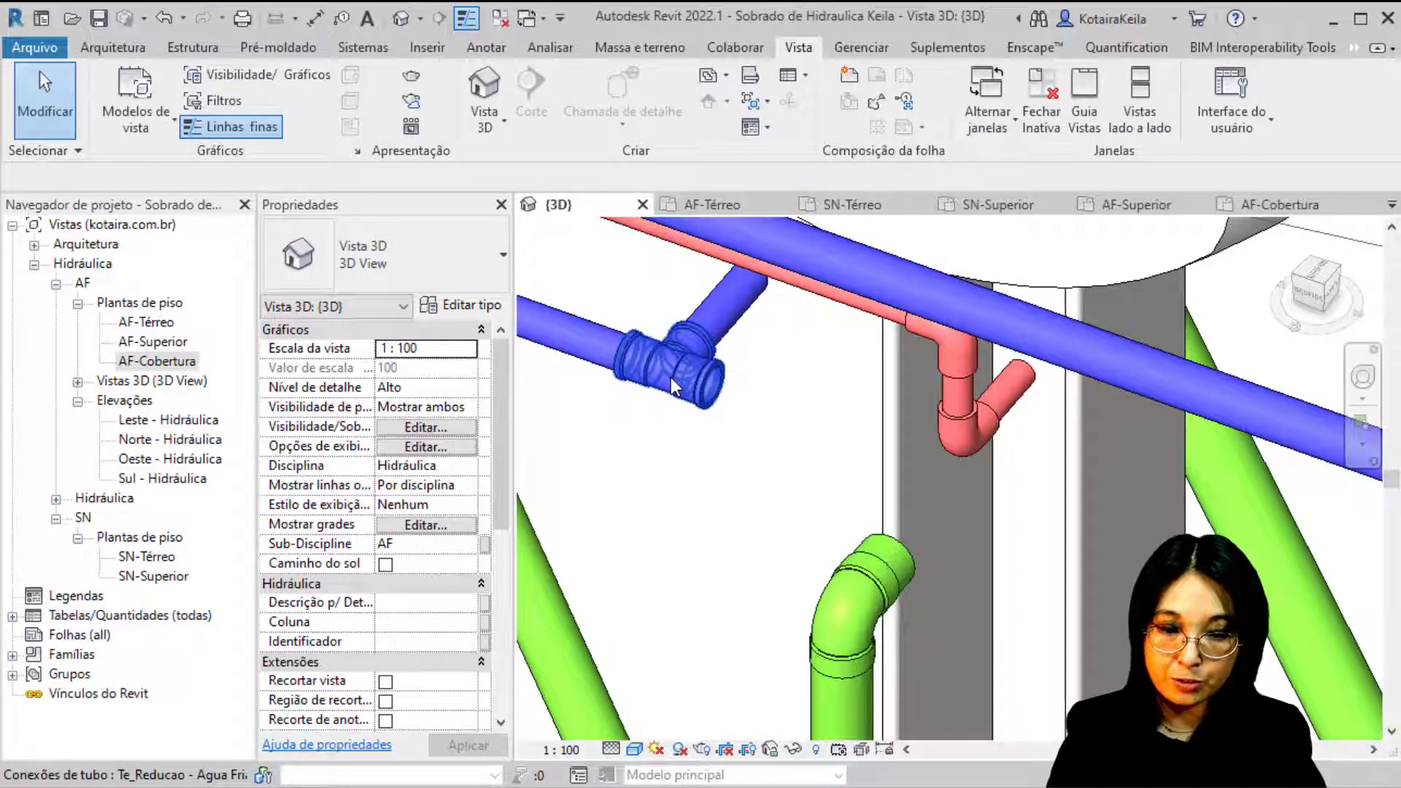
Step: Change the tee under the upper-floor washbasin to Te com Bucha de Latao - Agua Fria_Soldavel and examine it
left_click(671, 378)
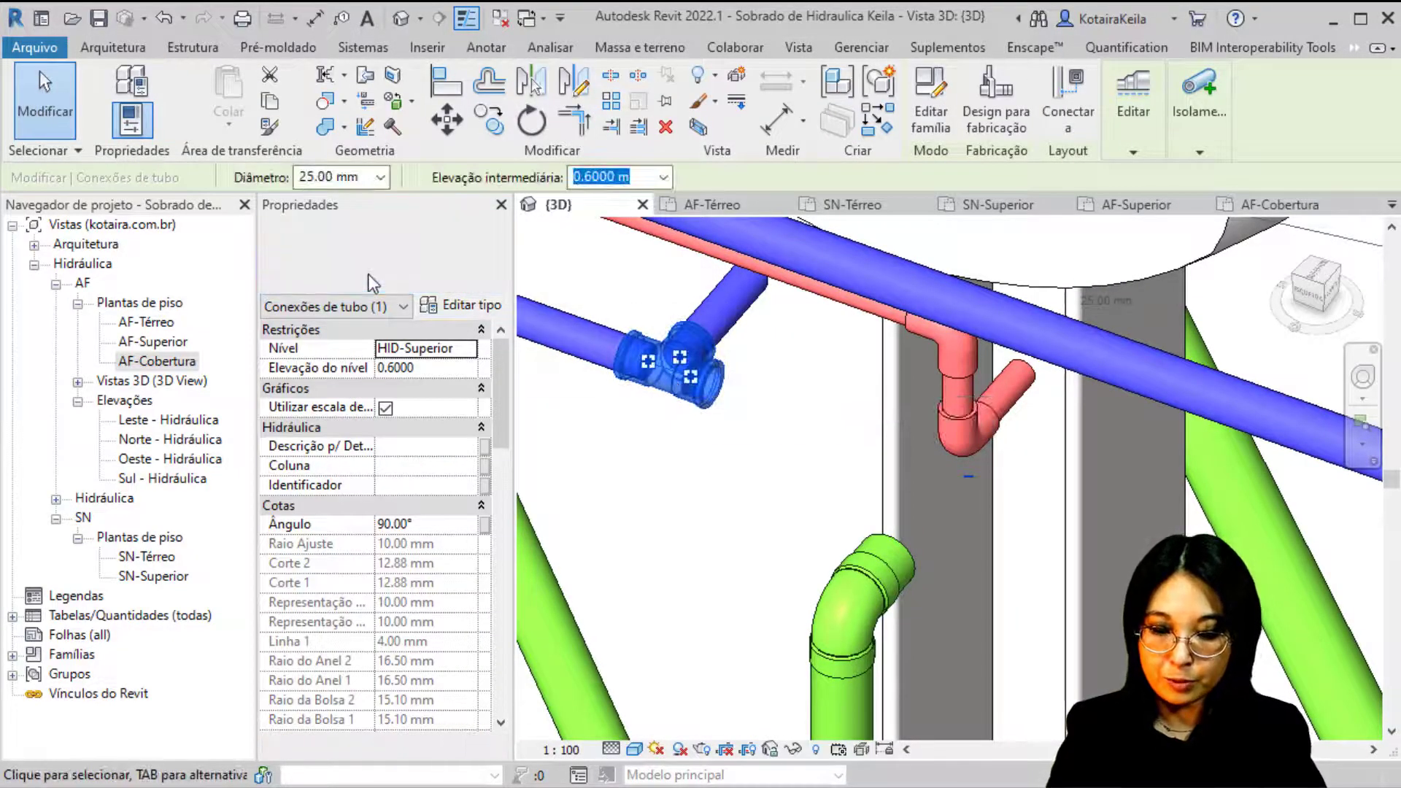
left_click(370, 278)
type("te")
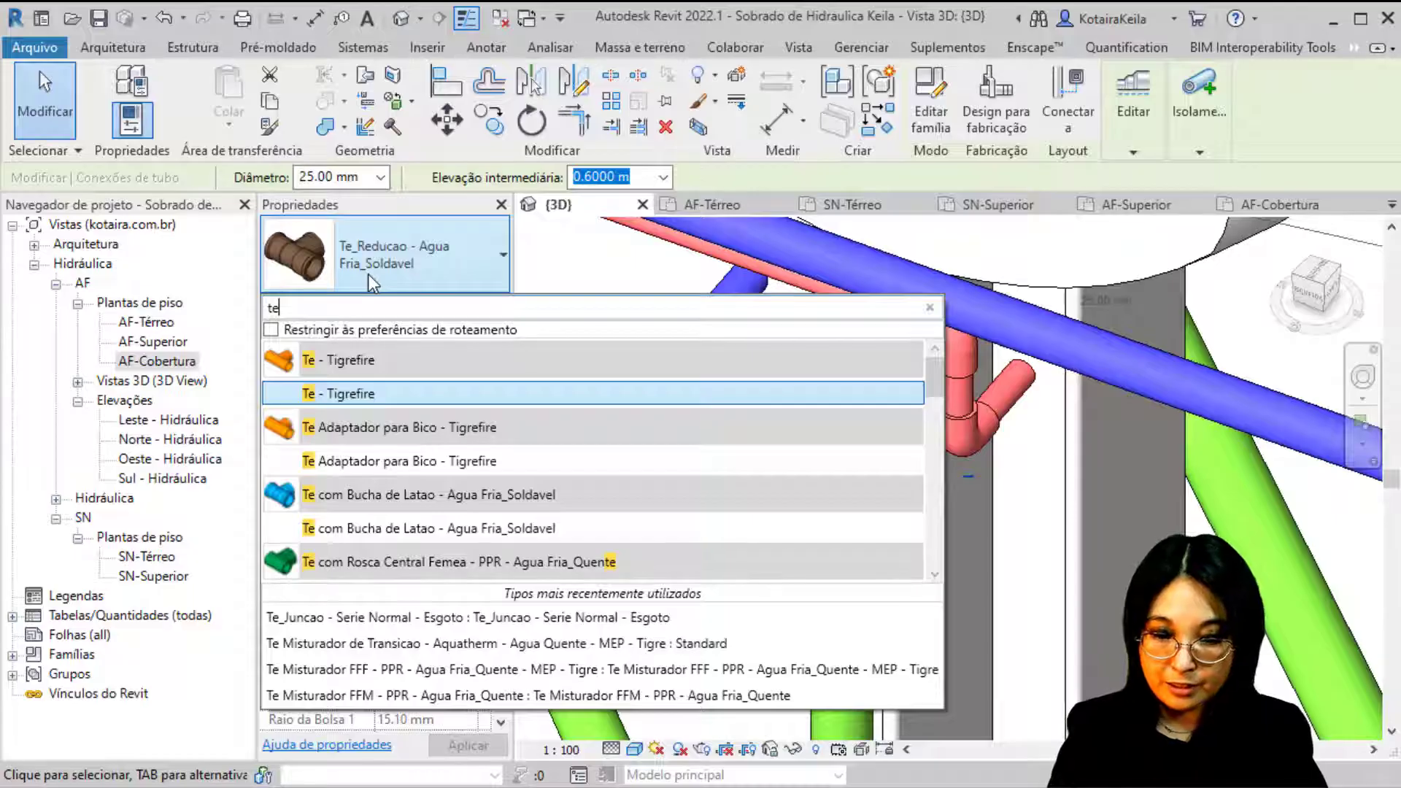
key("BackSpace")
key("BackSpace")
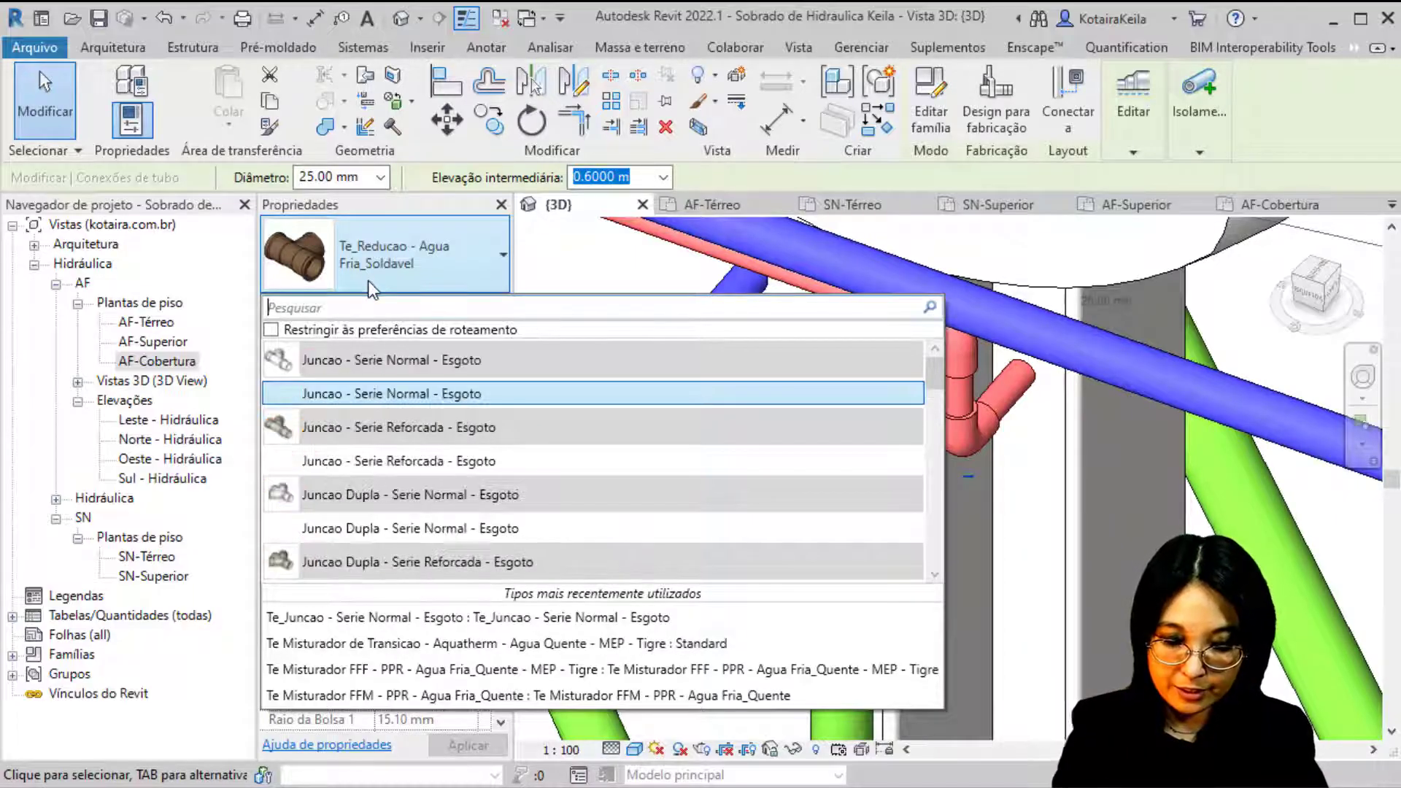
type("lat")
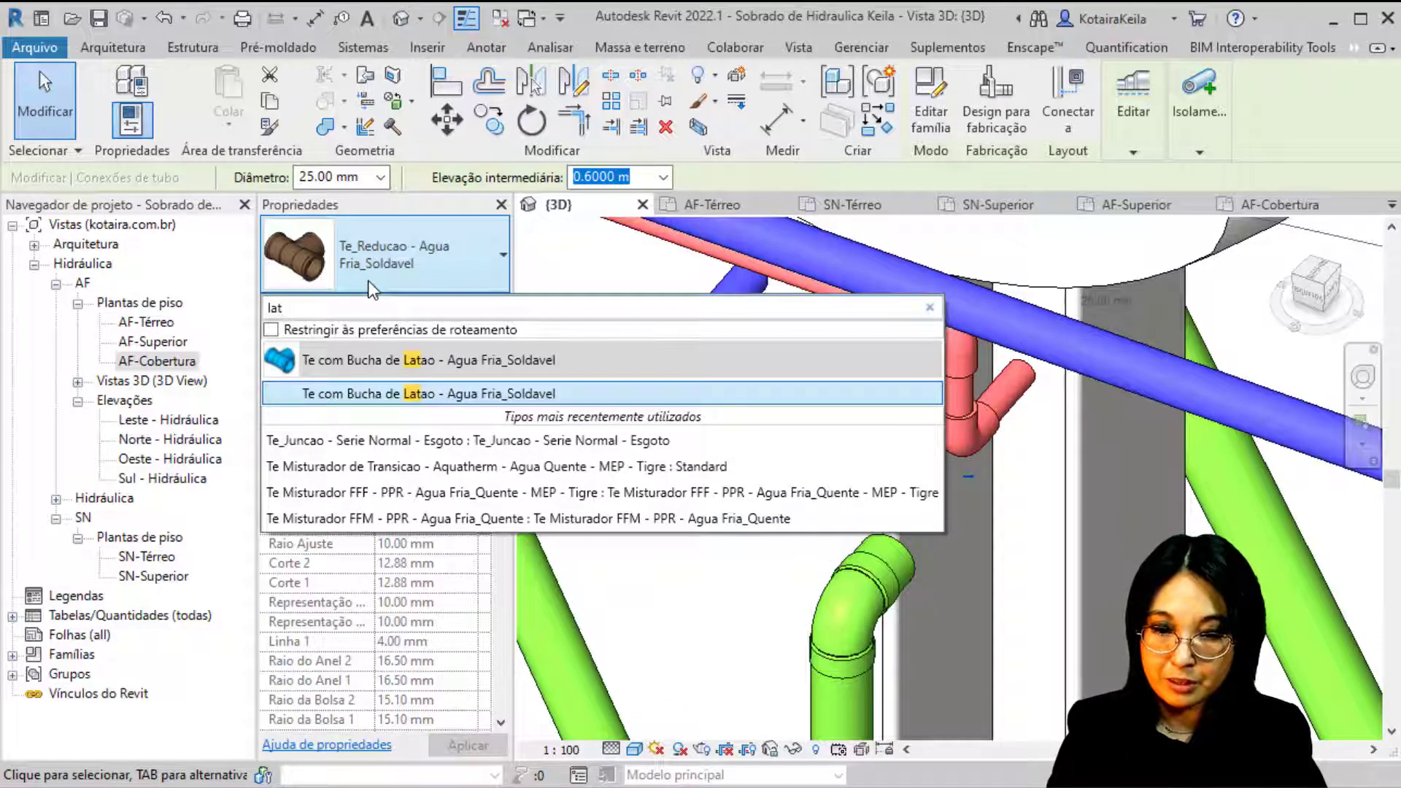
left_click(332, 393)
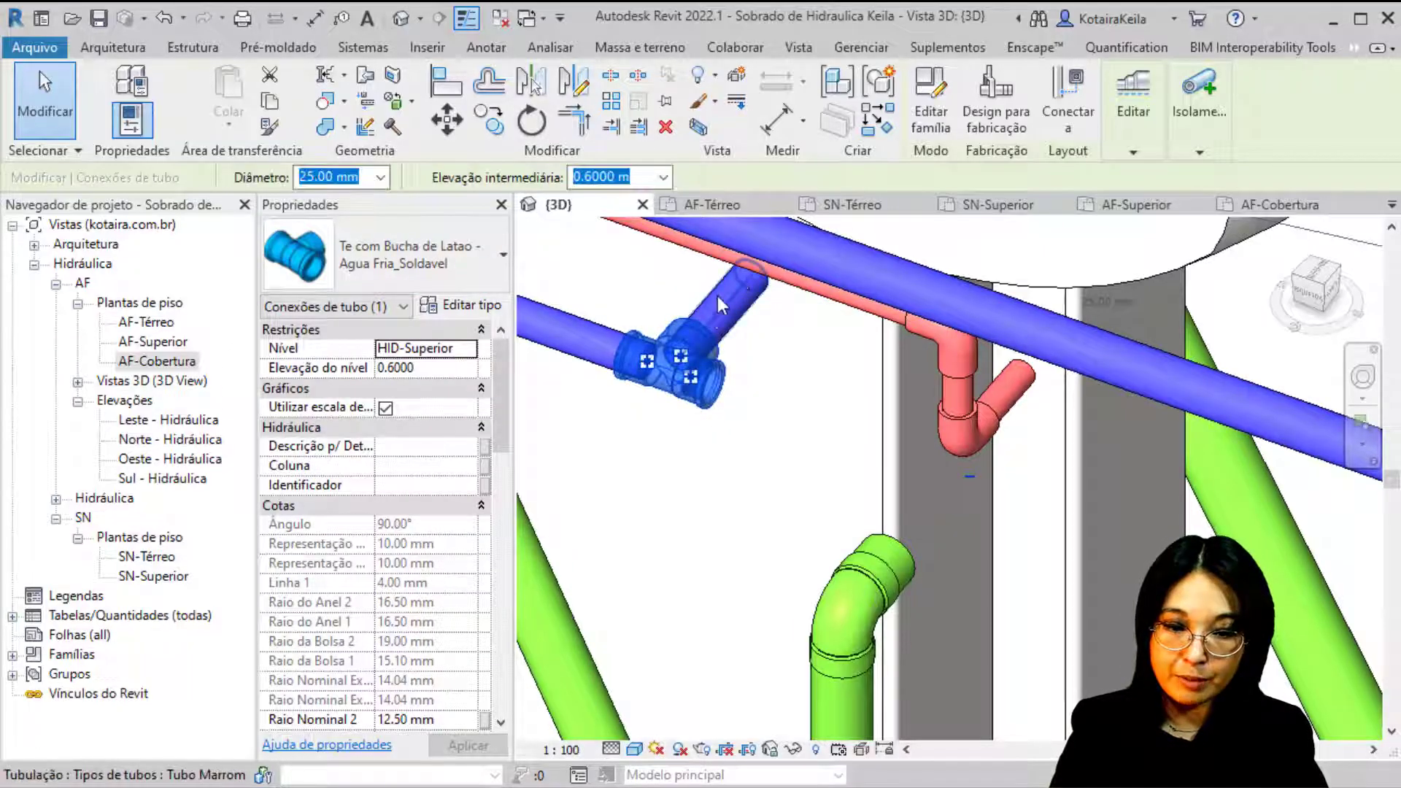
scroll(721, 305, "up", 3)
key("Escape")
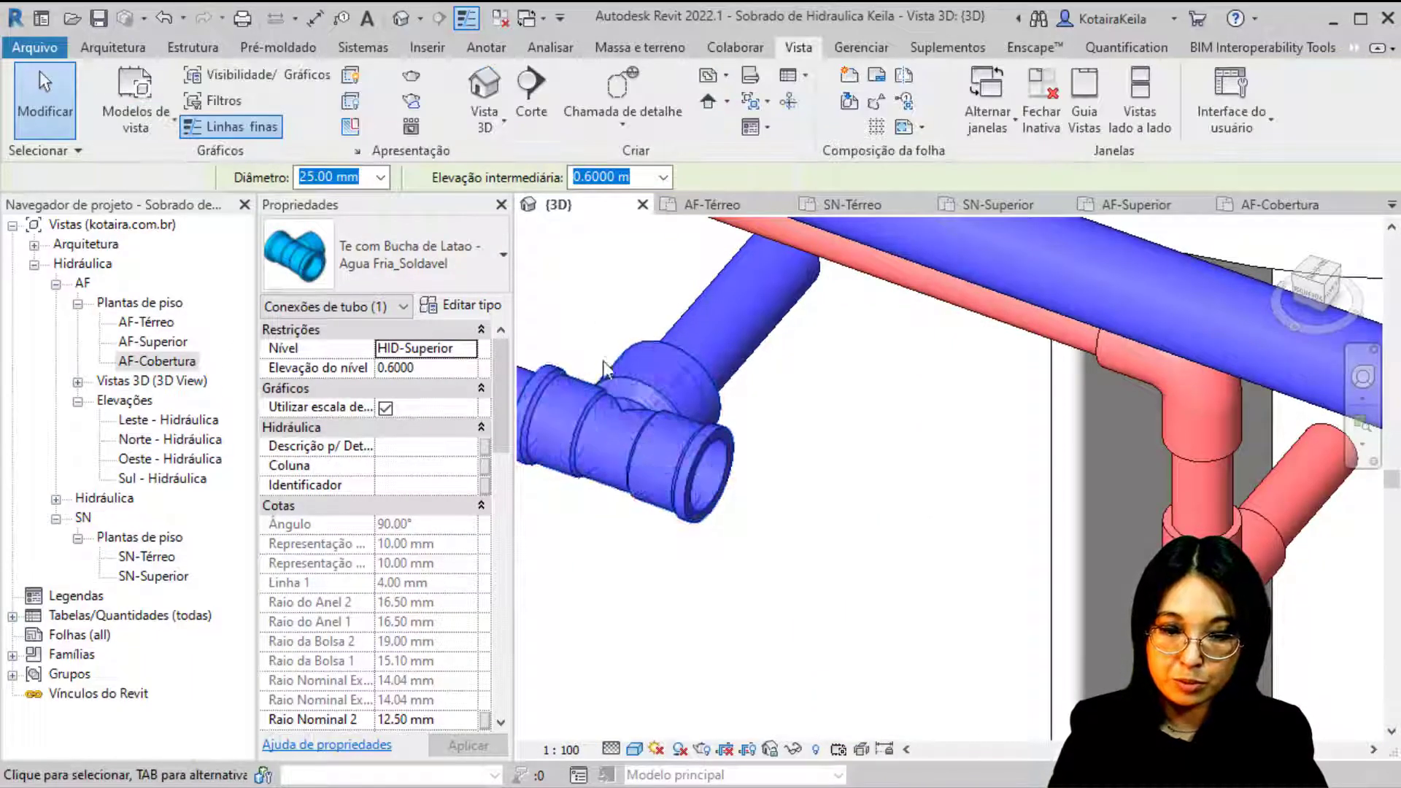
Step: Undo the tee conversion and the brass-bushing changes at the upper-floor washbasin, back to the Joelho 45_90 - Agua Fria_Soldavel elbow
left_click(746, 476)
scroll(799, 462, "down", 3)
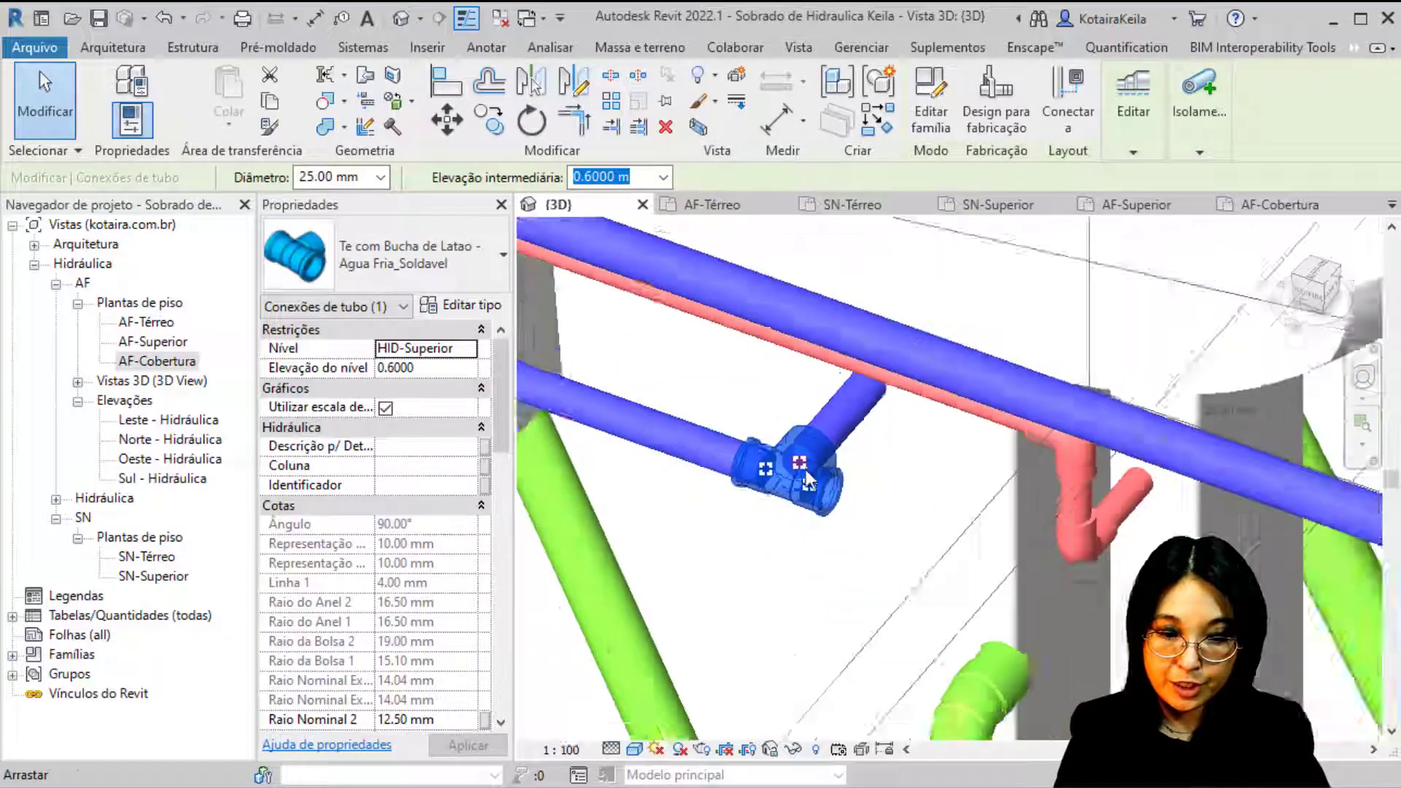
scroll(806, 470, "down", 1)
middle_click_drag(806, 470, 677, 403)
key("ctrl+z")
Step: Change the upper-floor washbasin's cold water elbow to Joelho 90 com Bucha de Latao - Agua Fria_Roscavel with Inverter Sentido turned on
scroll(613, 416, "up", 3)
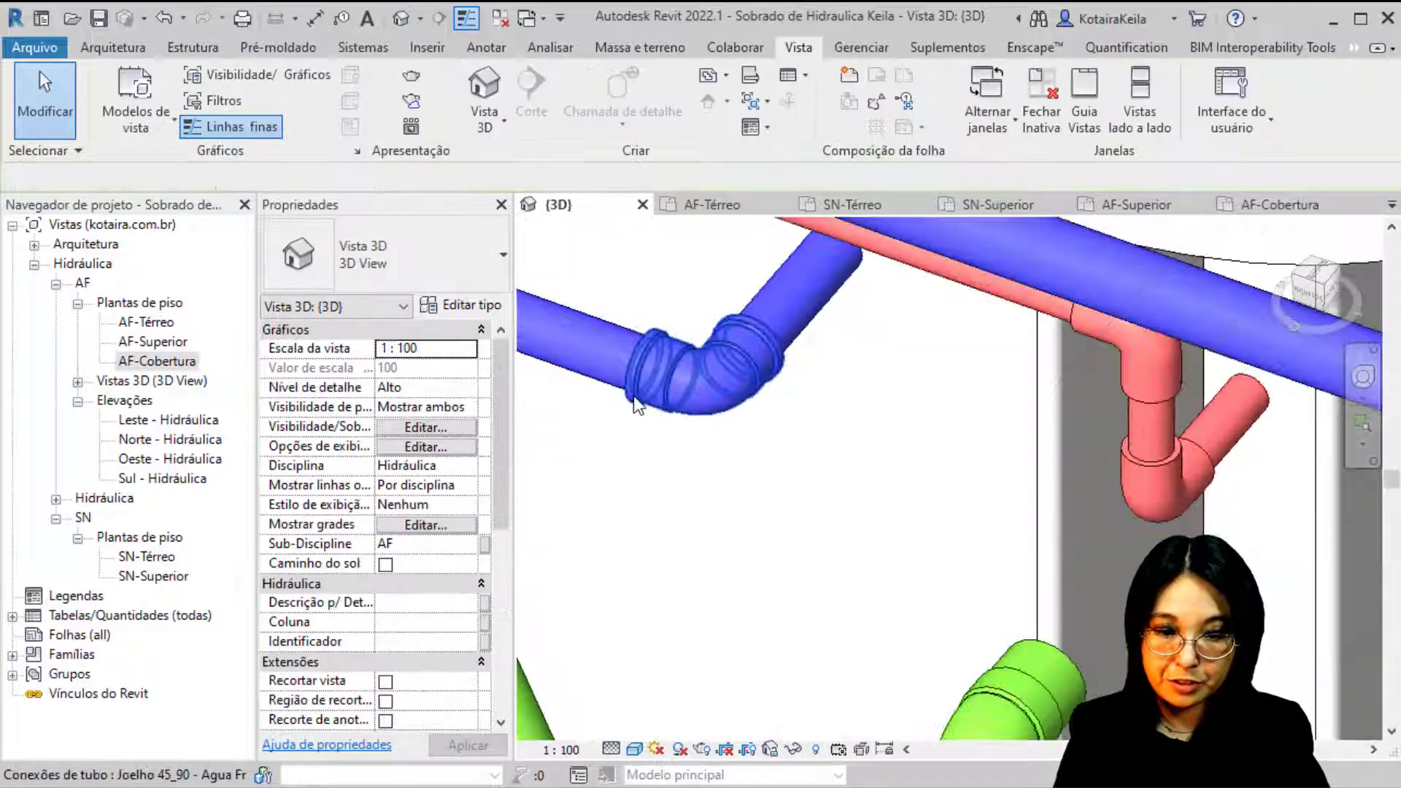
left_click(637, 405)
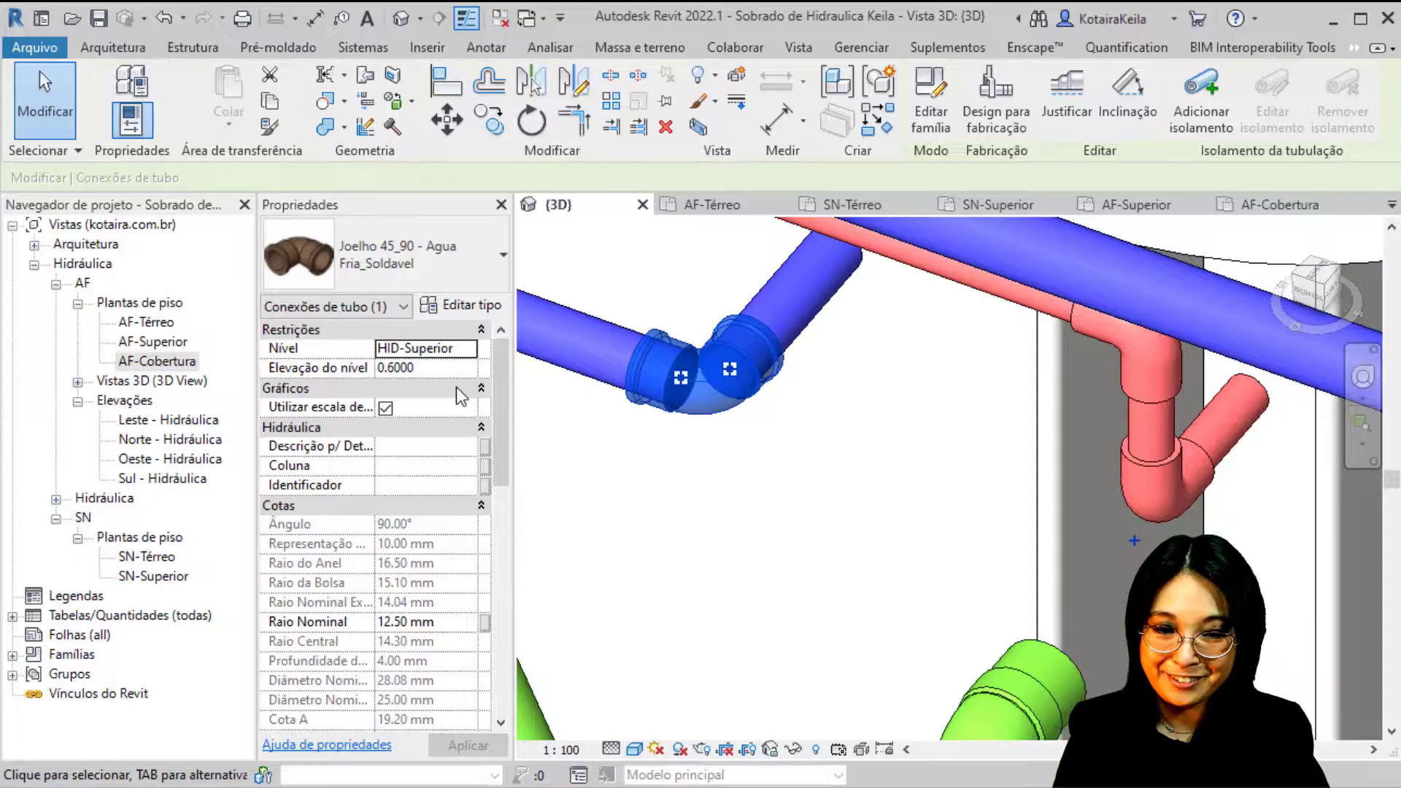
left_click(392, 267)
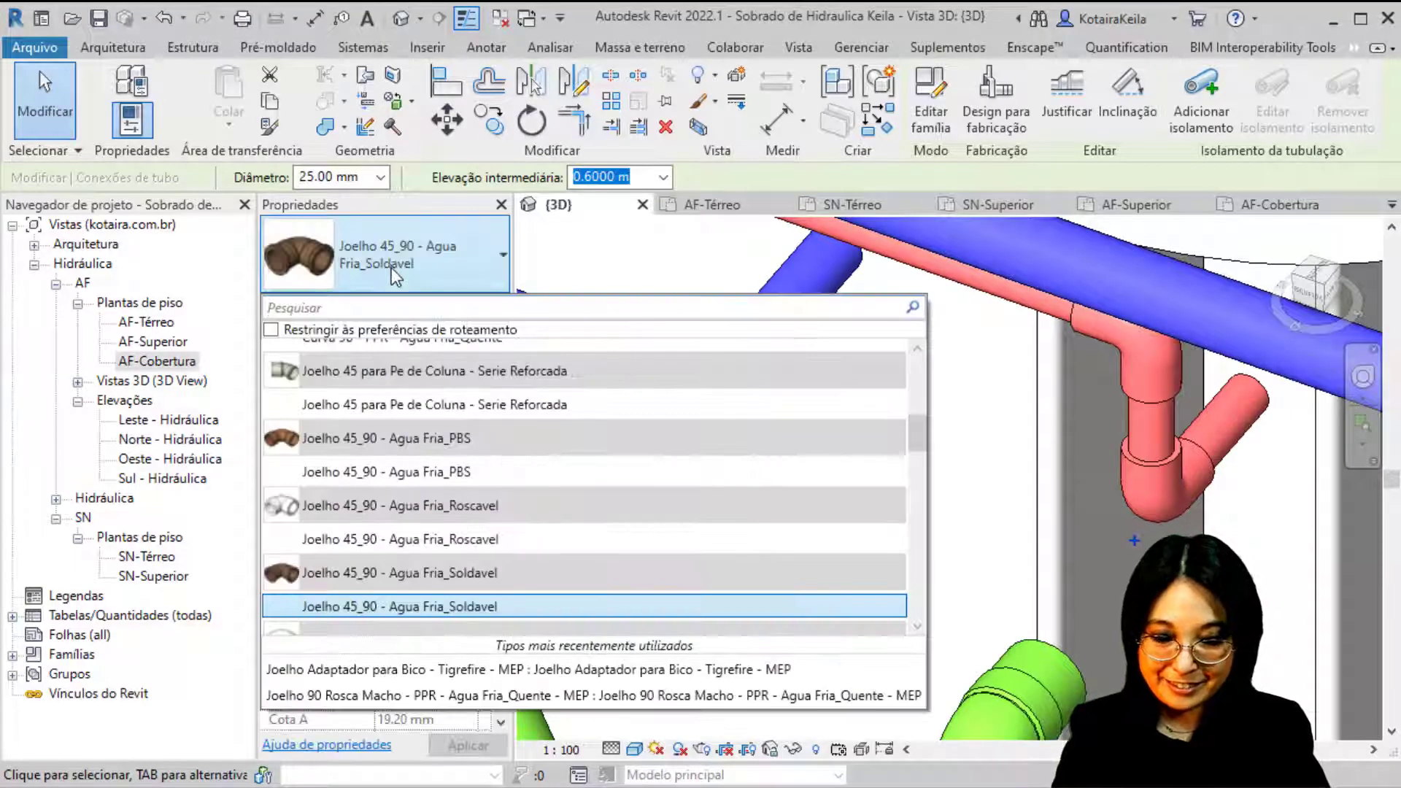
type("lat")
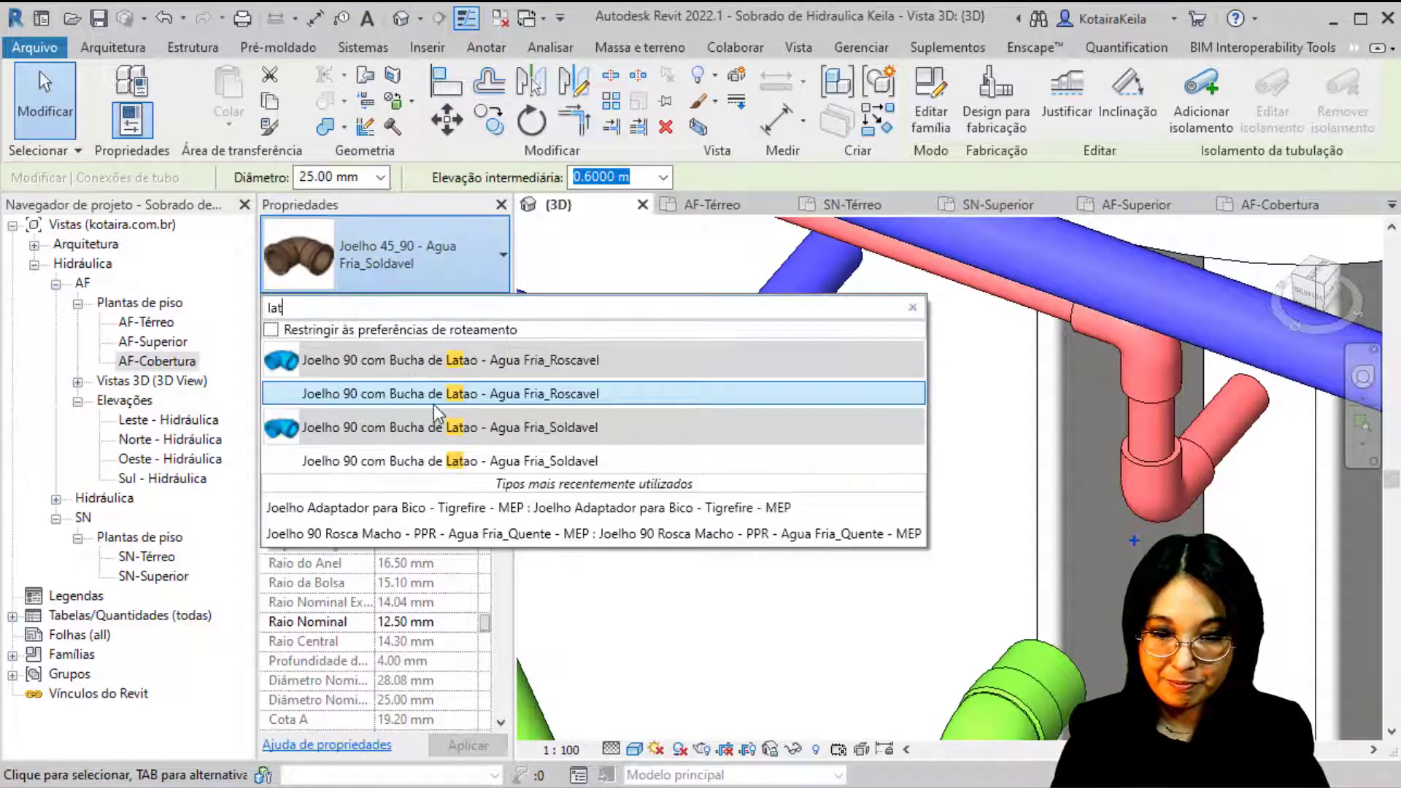
left_click(440, 397)
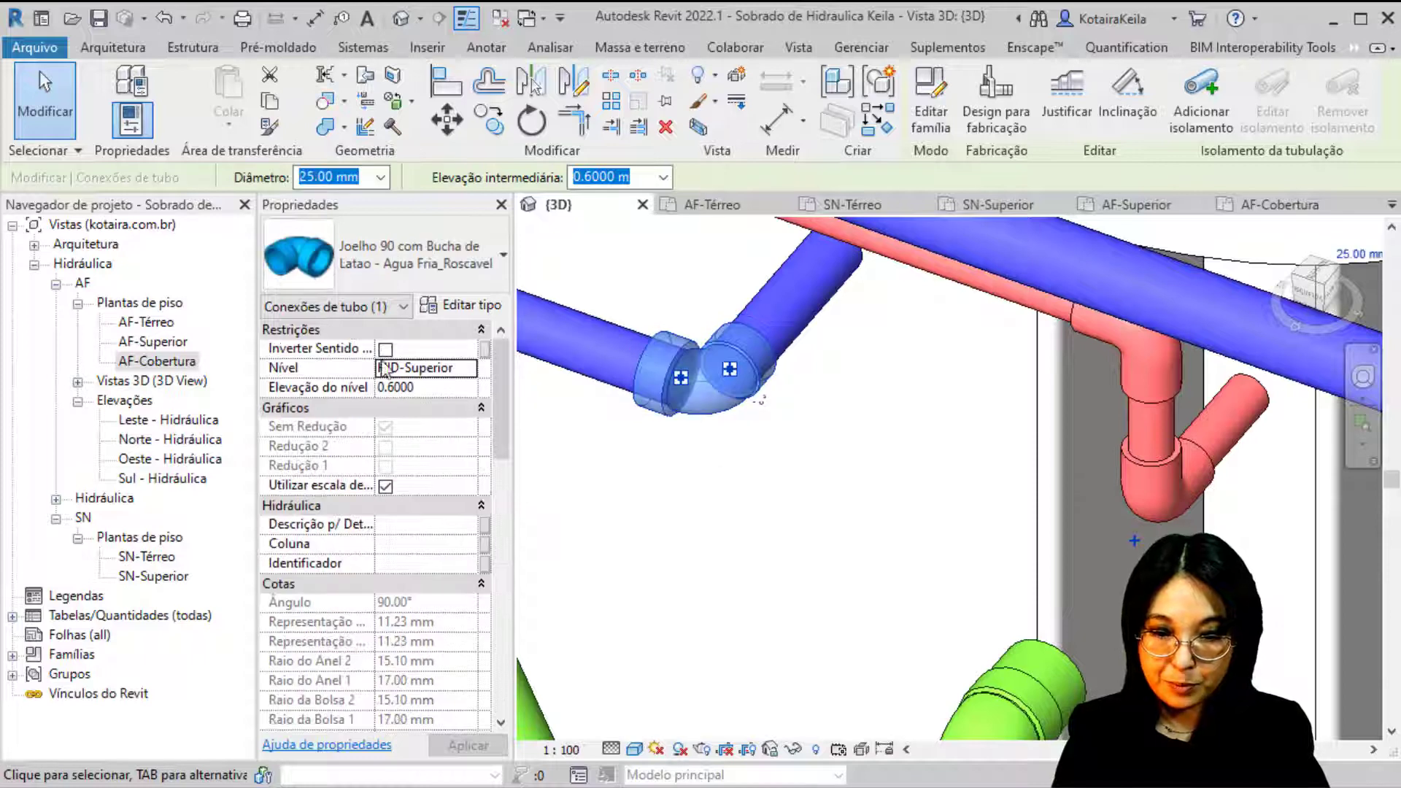
left_click(386, 349)
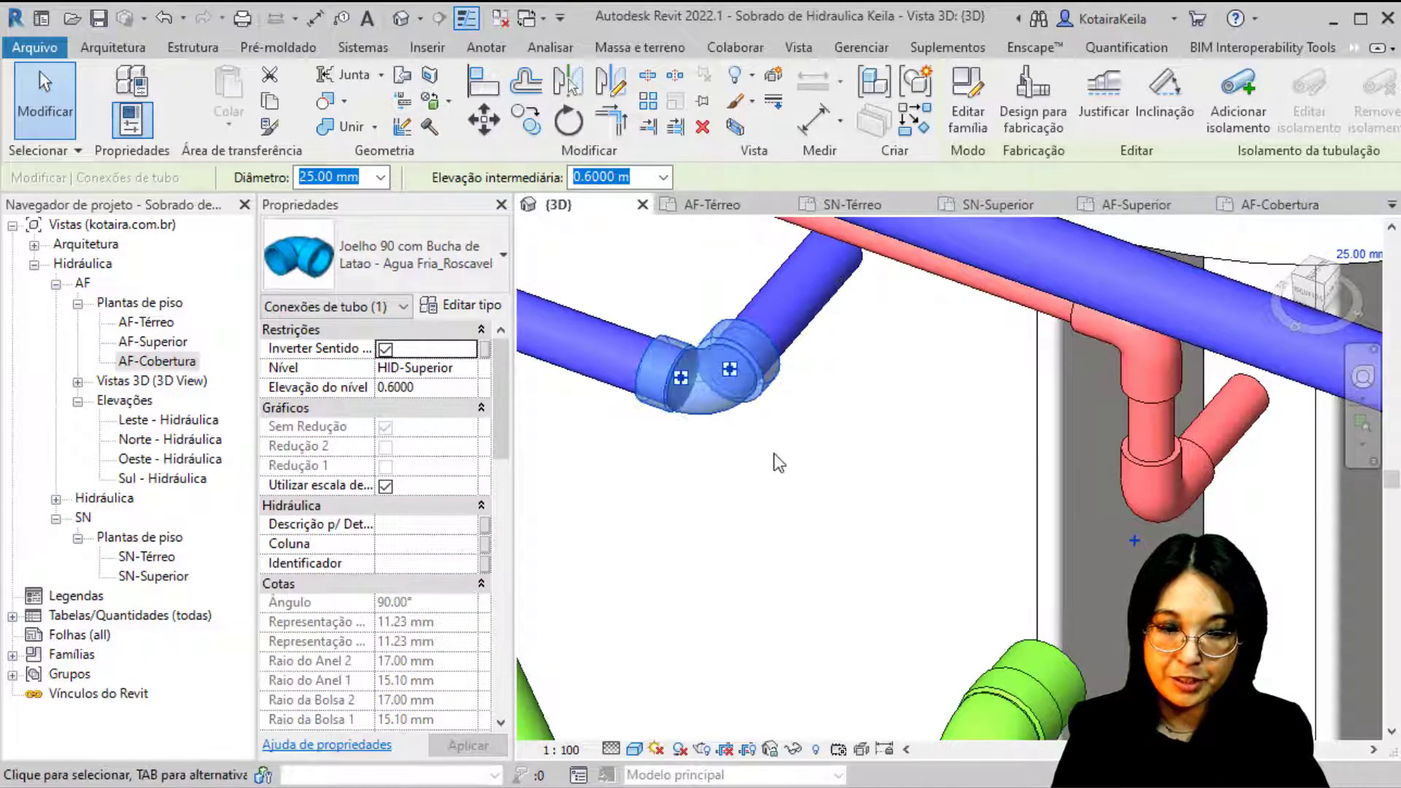
scroll(774, 454, "down", 8)
middle_click_drag(873, 571, 700, 547, "shift")
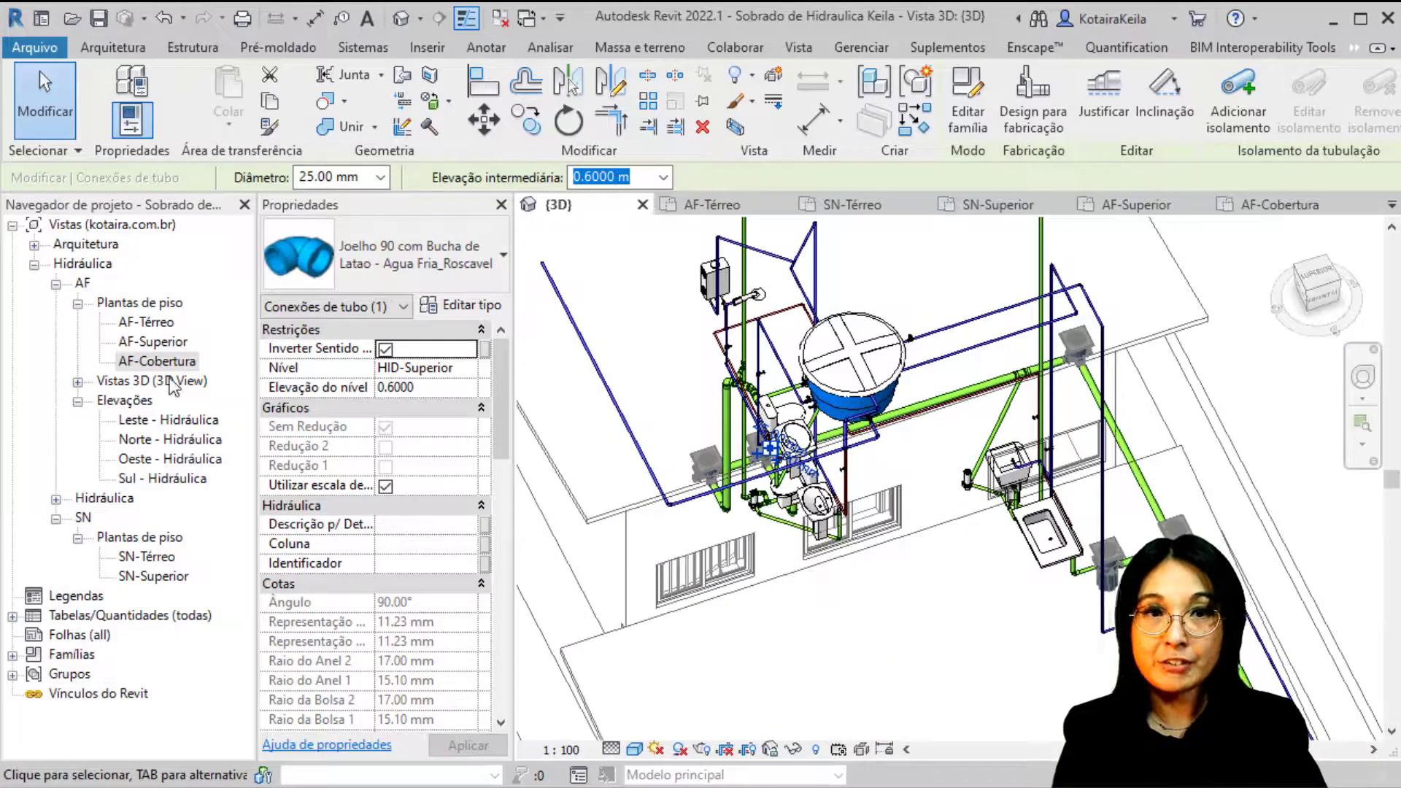